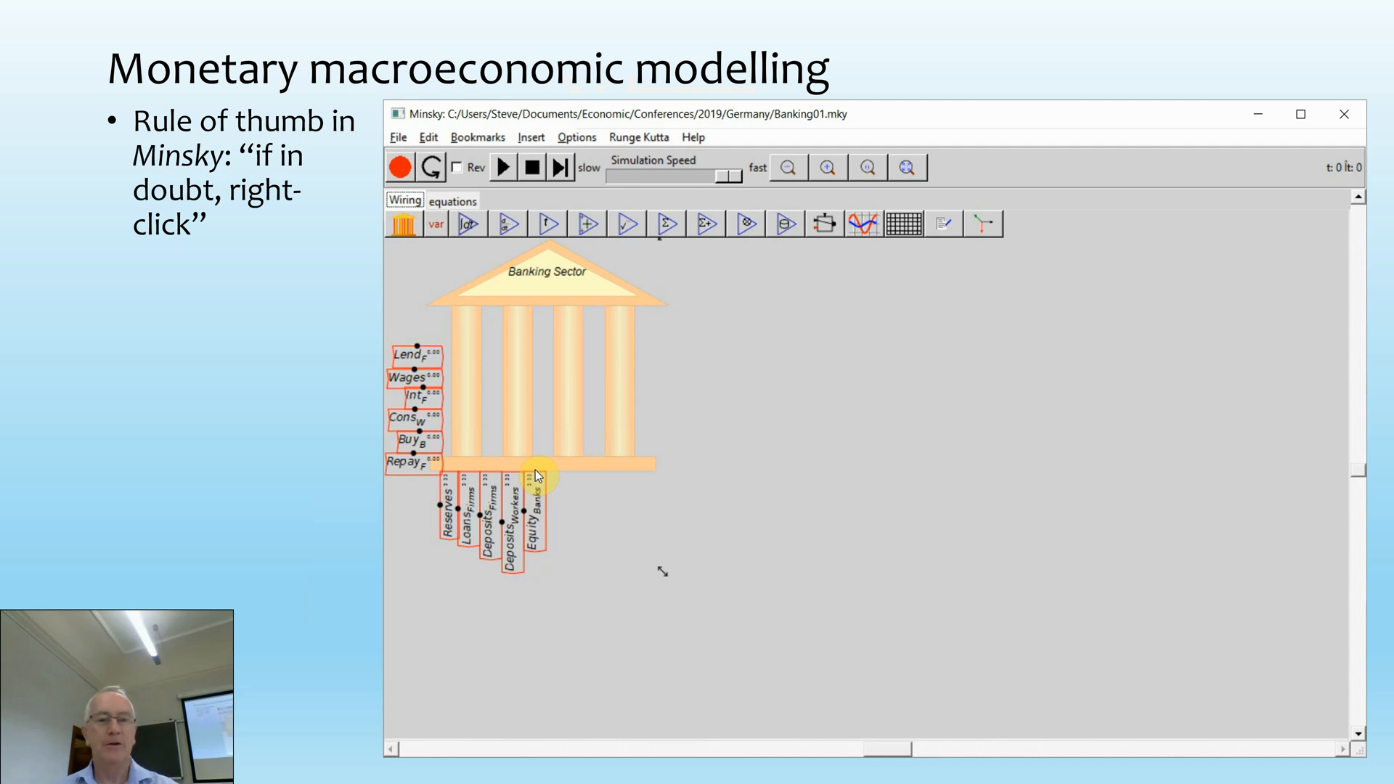
Step: Switch from the slide show to File Explorer and open the Germany conference folder
key("alt+Tab")
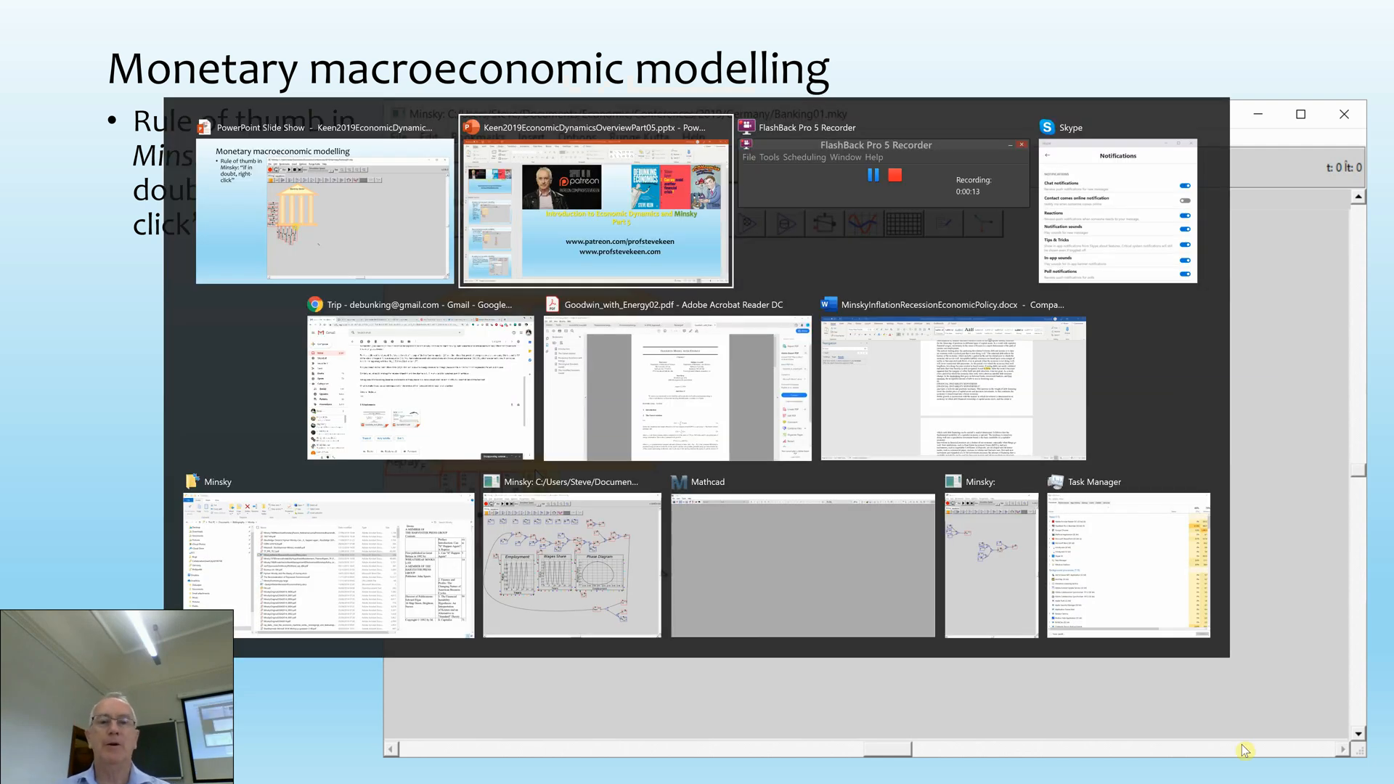
key("alt+Tab")
key("alt+Tab")
key("alt+Tab")
key("alt+Tab")
key("alt+Tab")
key("alt+Tab")
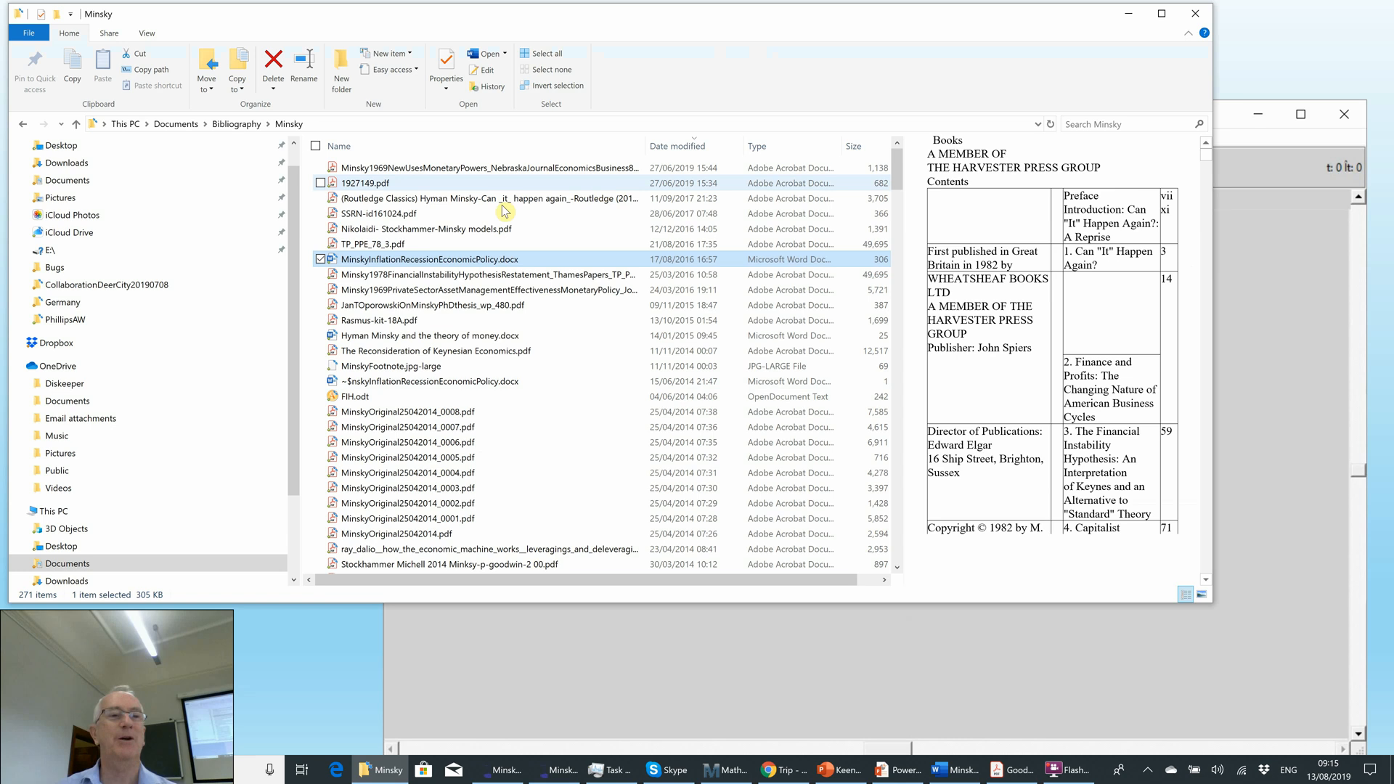
left_click(62, 303)
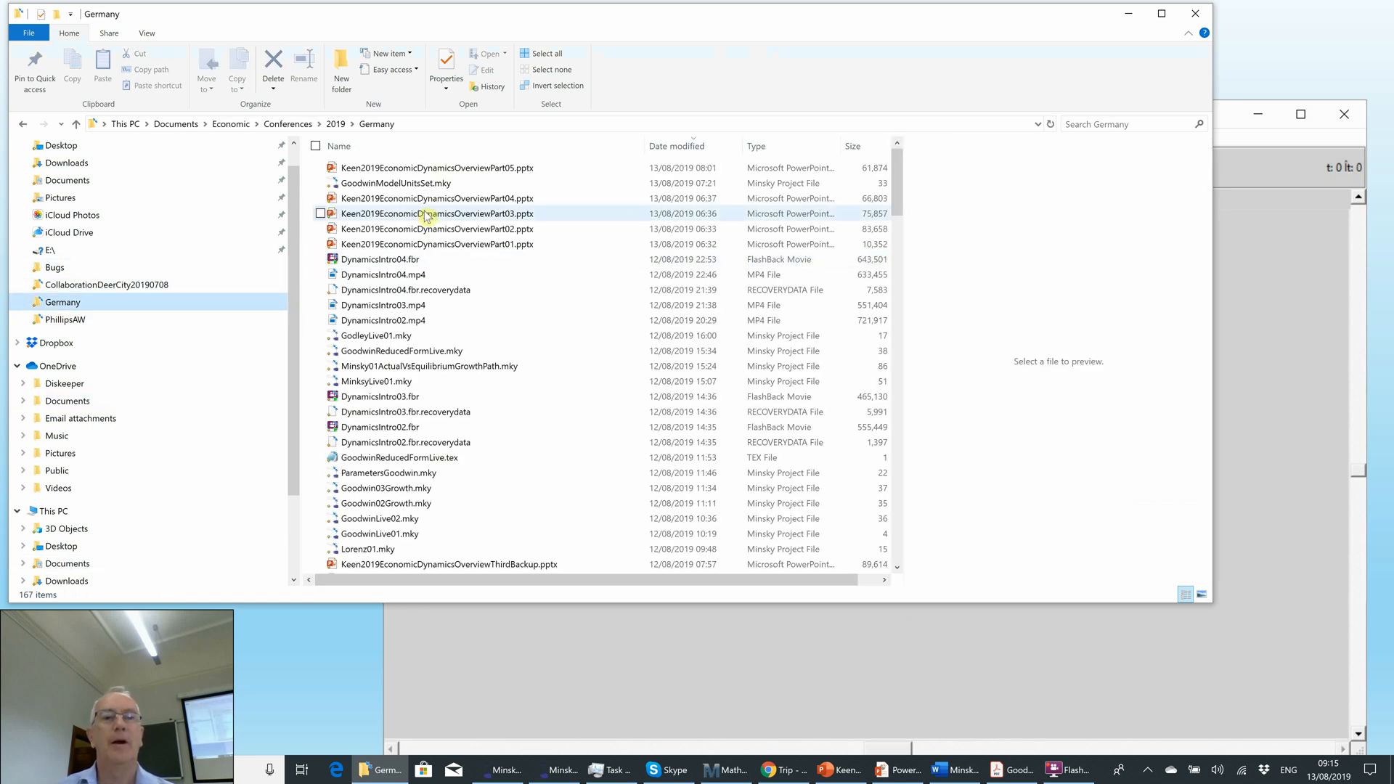
Step: Launch the MinskyBeta application with a blank model
key("super")
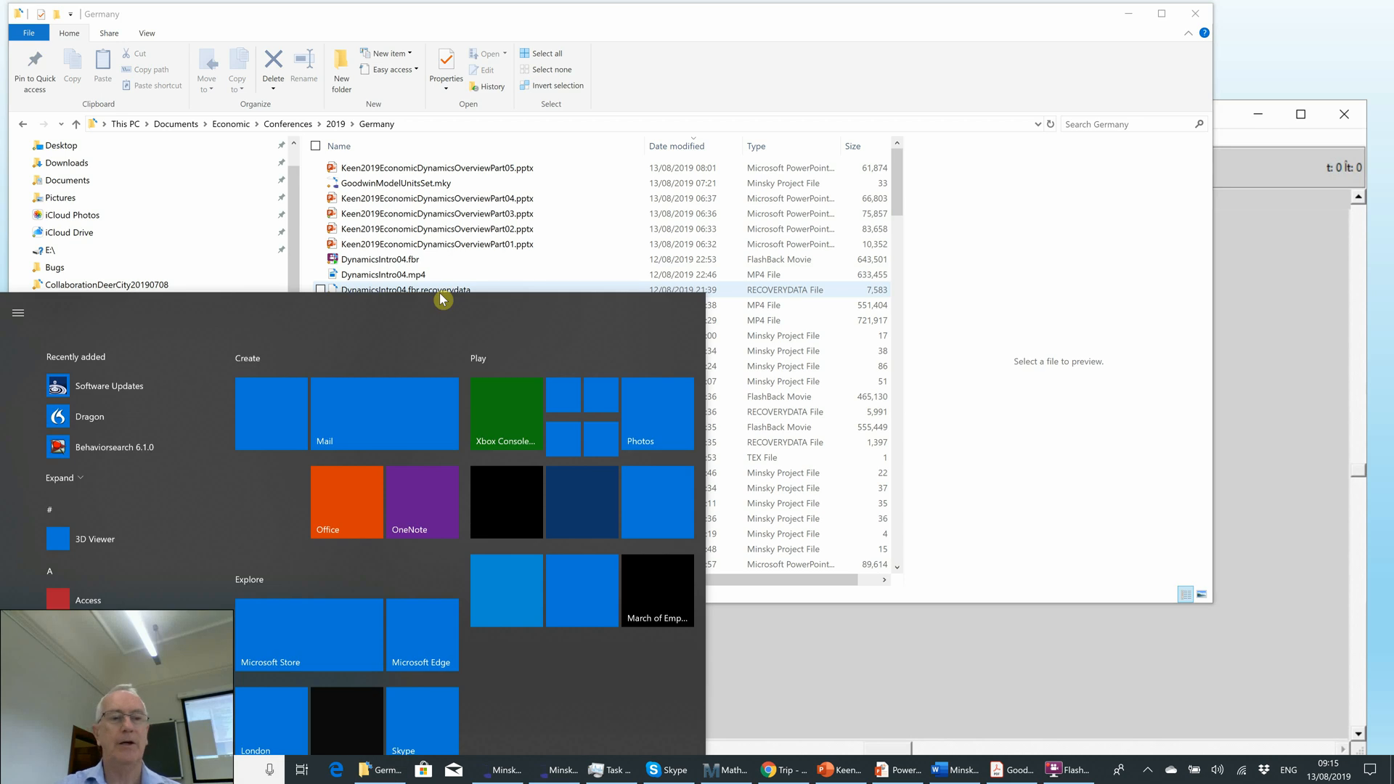
type("mi")
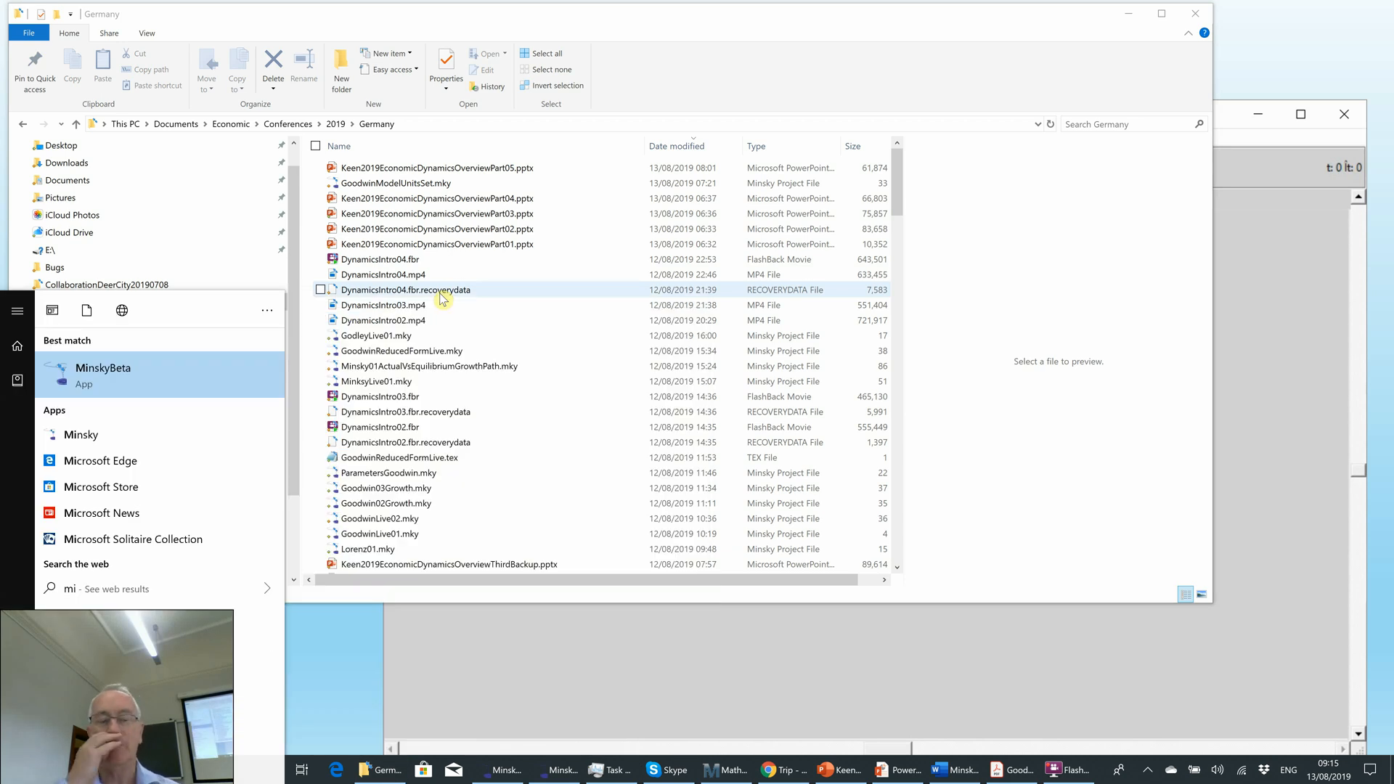
key("Return")
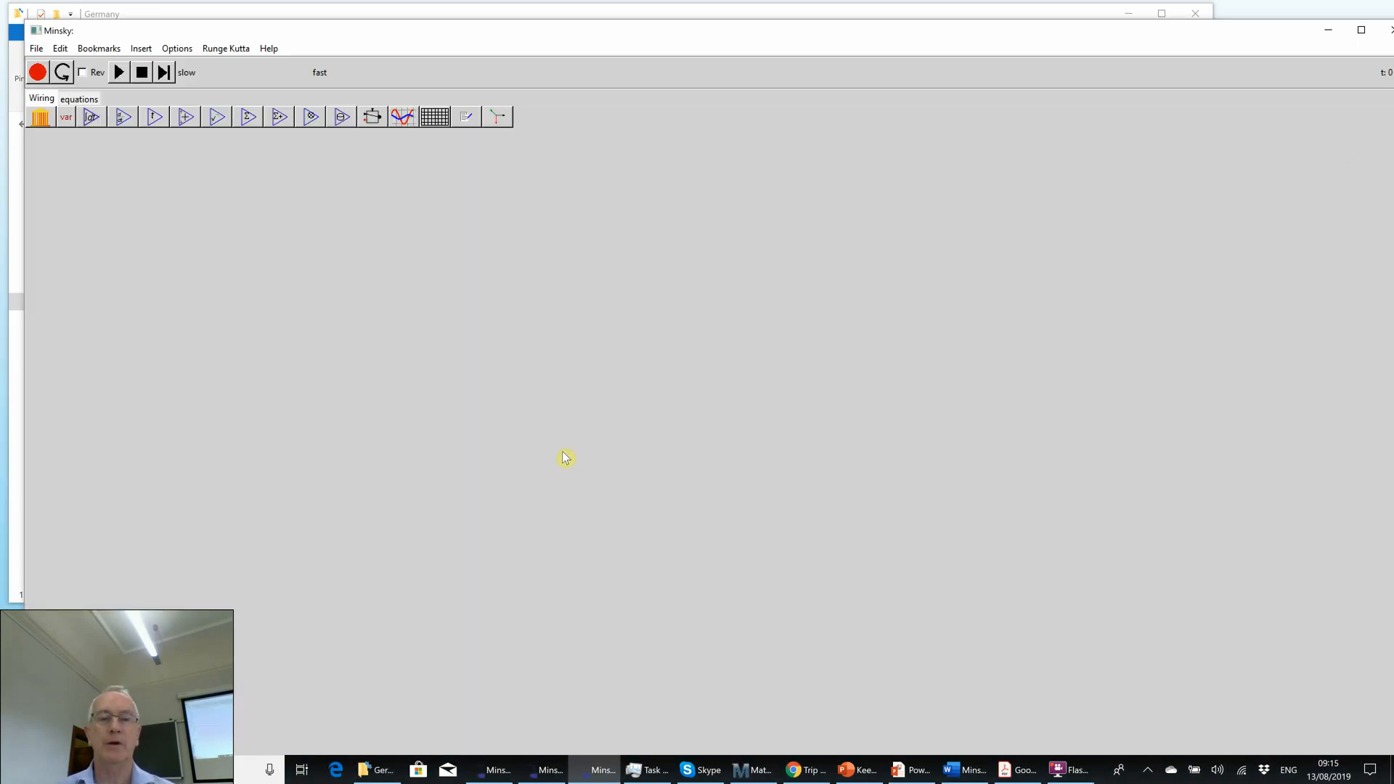
Step: Switch to the PowerPoint slide show and watch part of the embedded Banking Sector demo video, then pause it
key("alt+Tab")
key("alt+Tab")
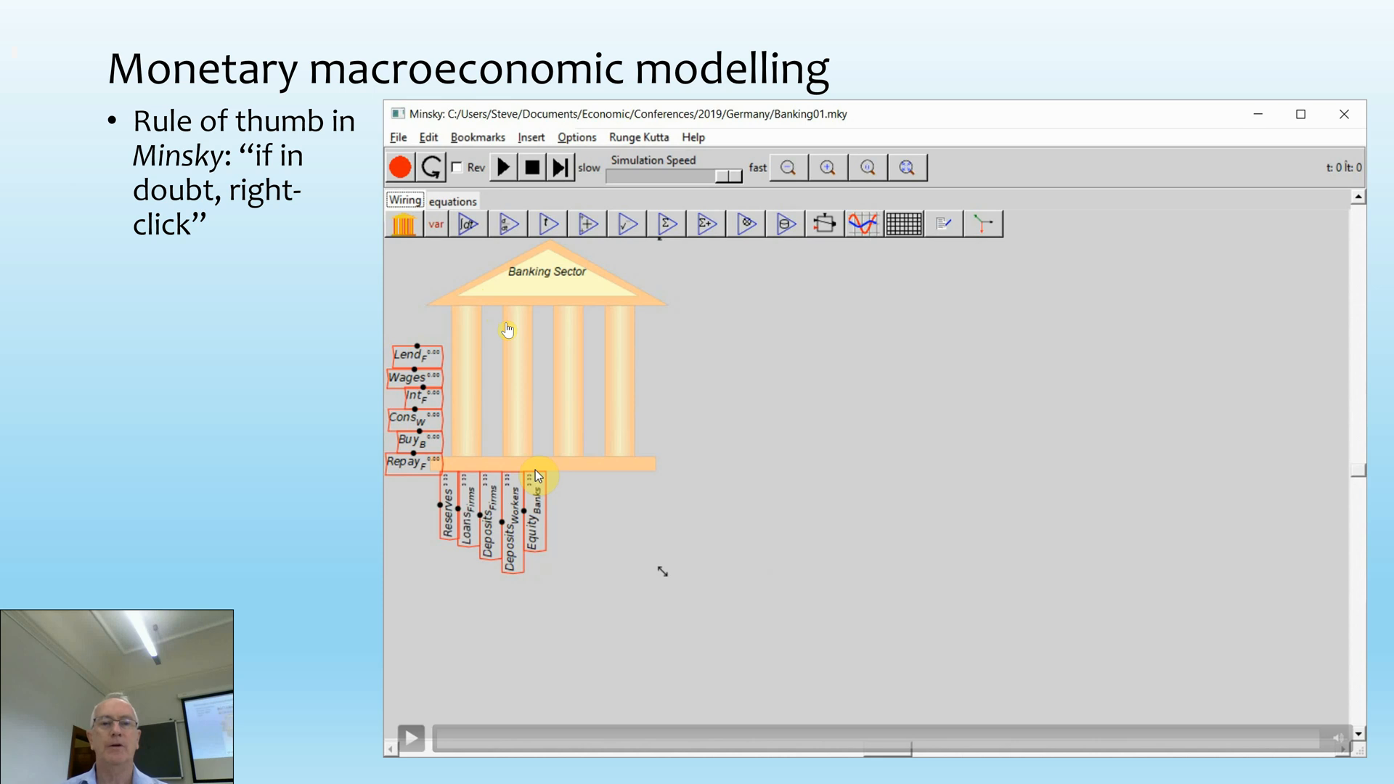
left_click(508, 331)
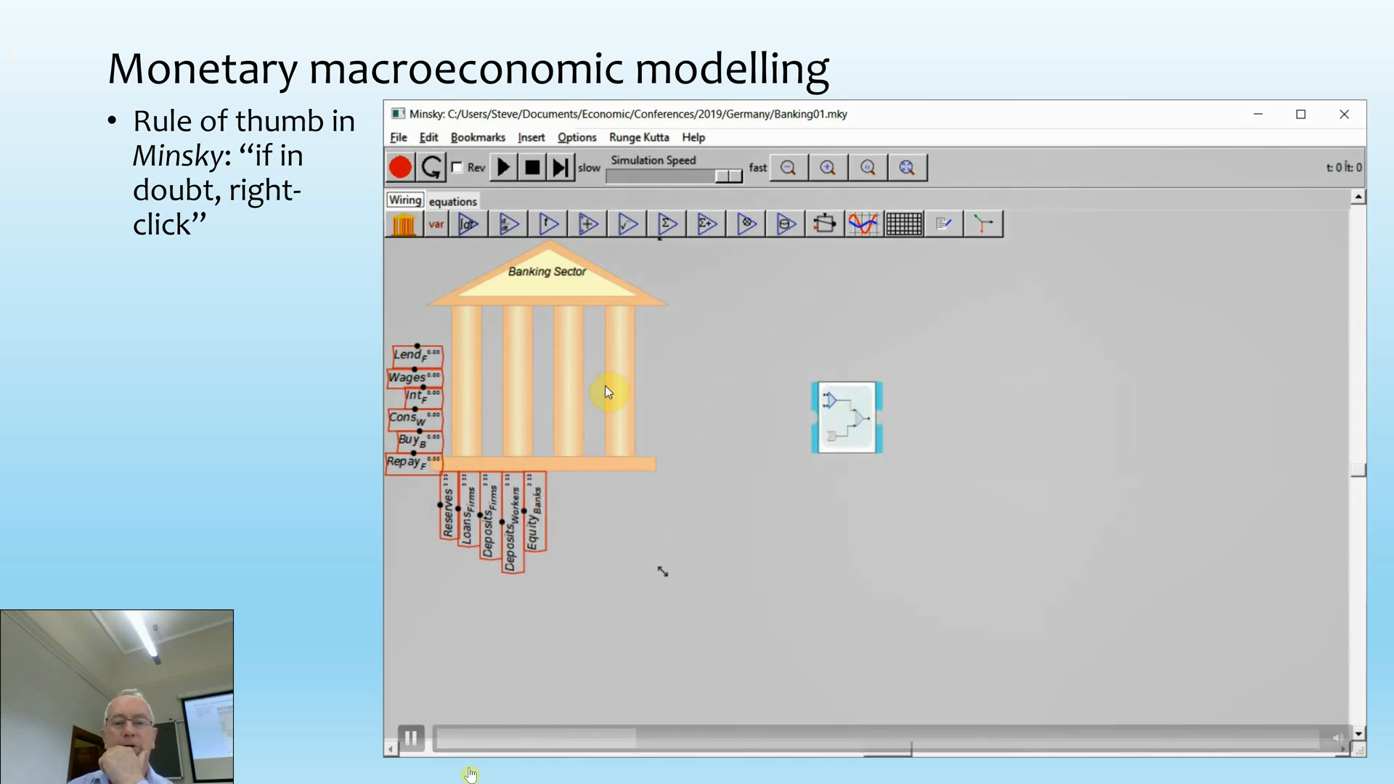
left_click(408, 752)
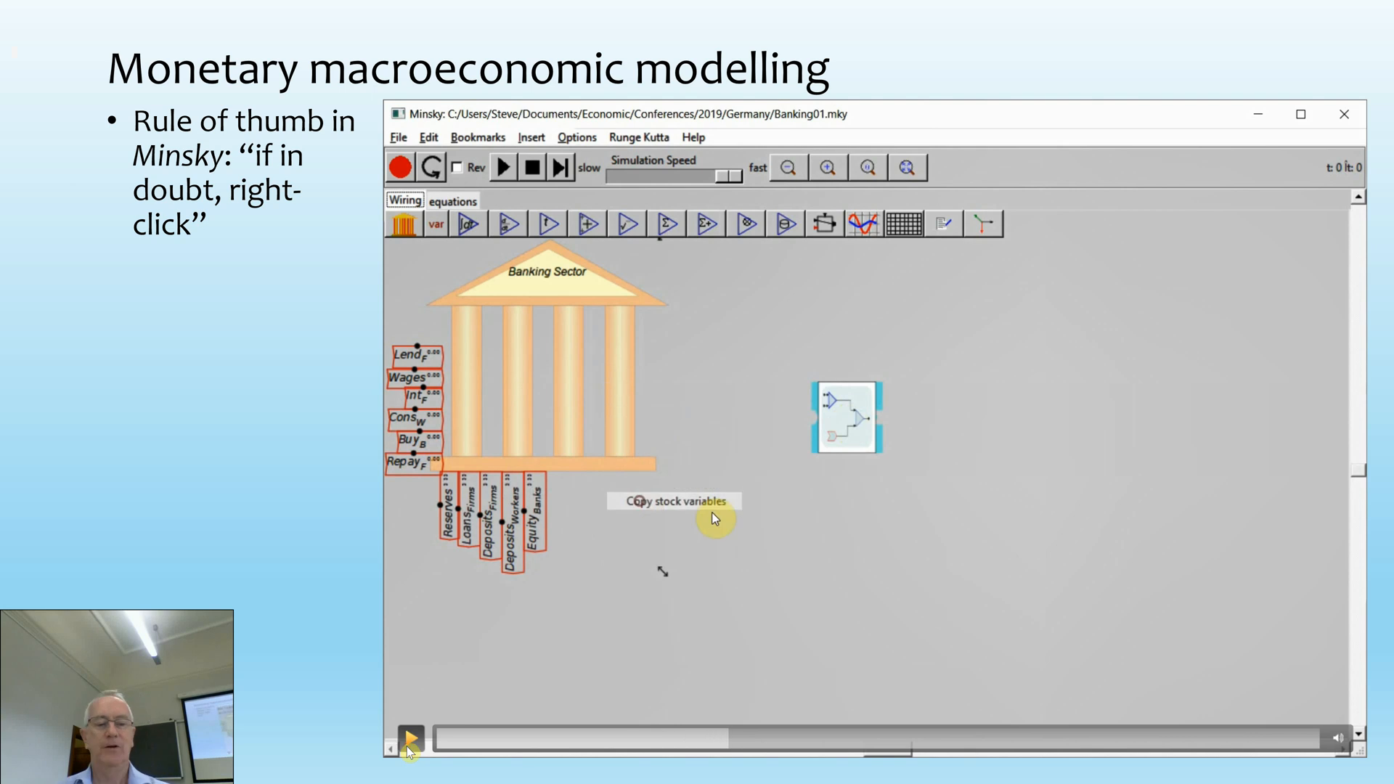
Step: Switch to the blank Minsky model, place a Godley table on the canvas and title it Banking Sector
key("alt+Tab")
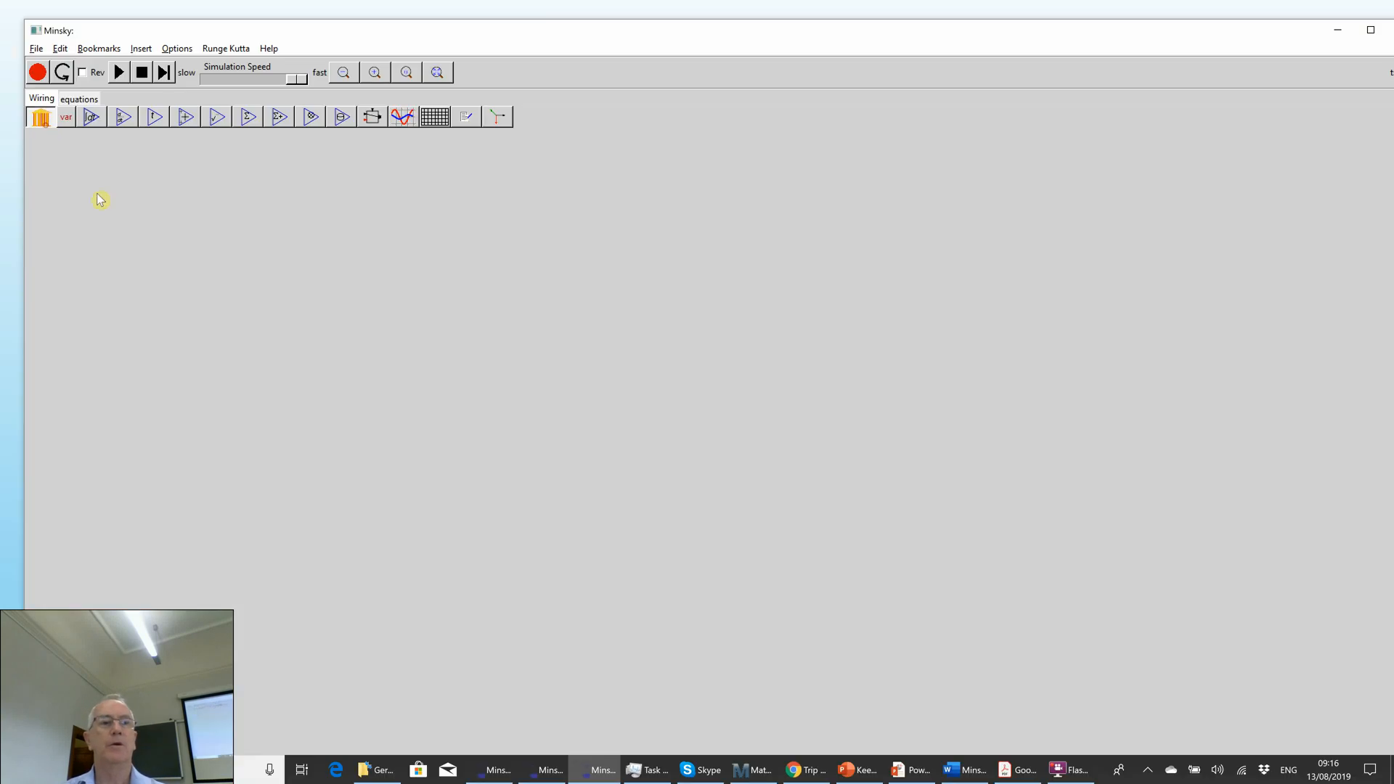
left_click(44, 121)
left_click(351, 309)
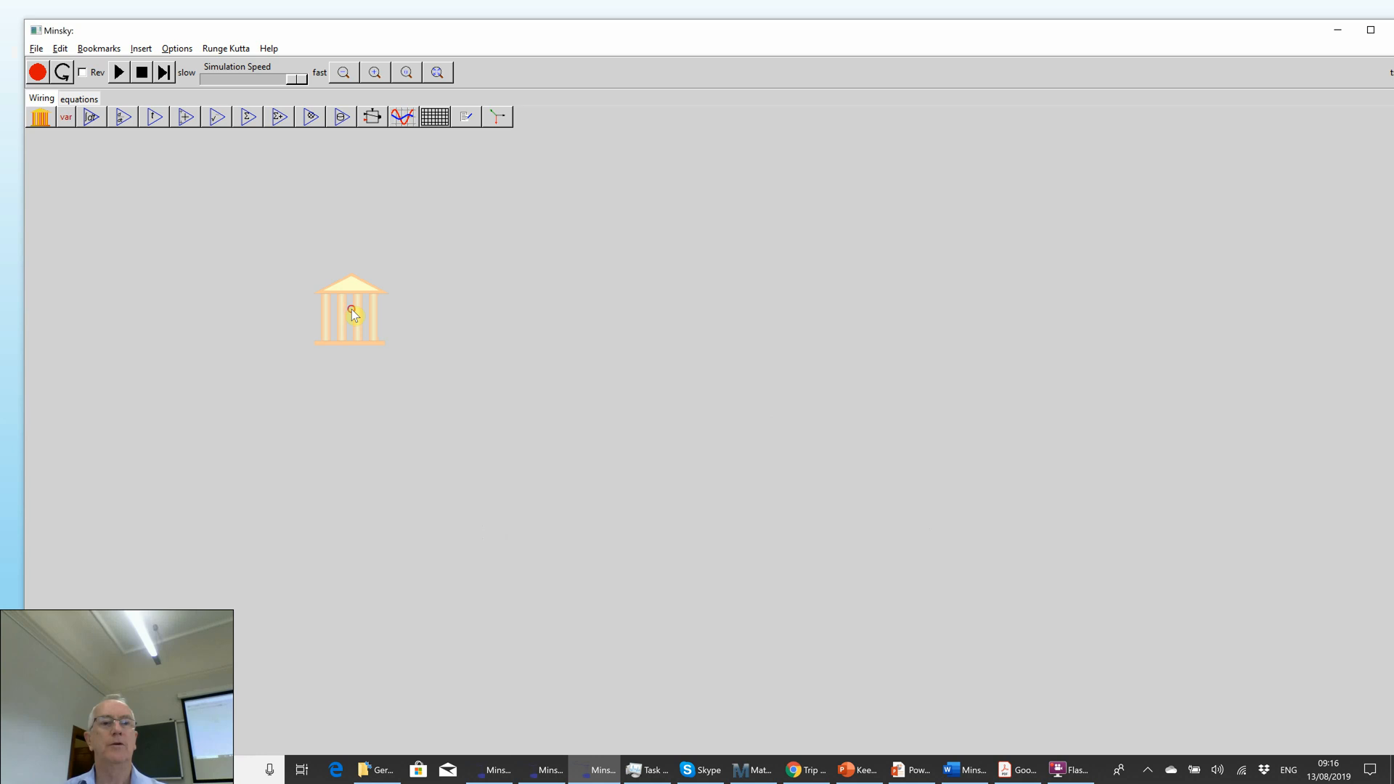
right_click(351, 309)
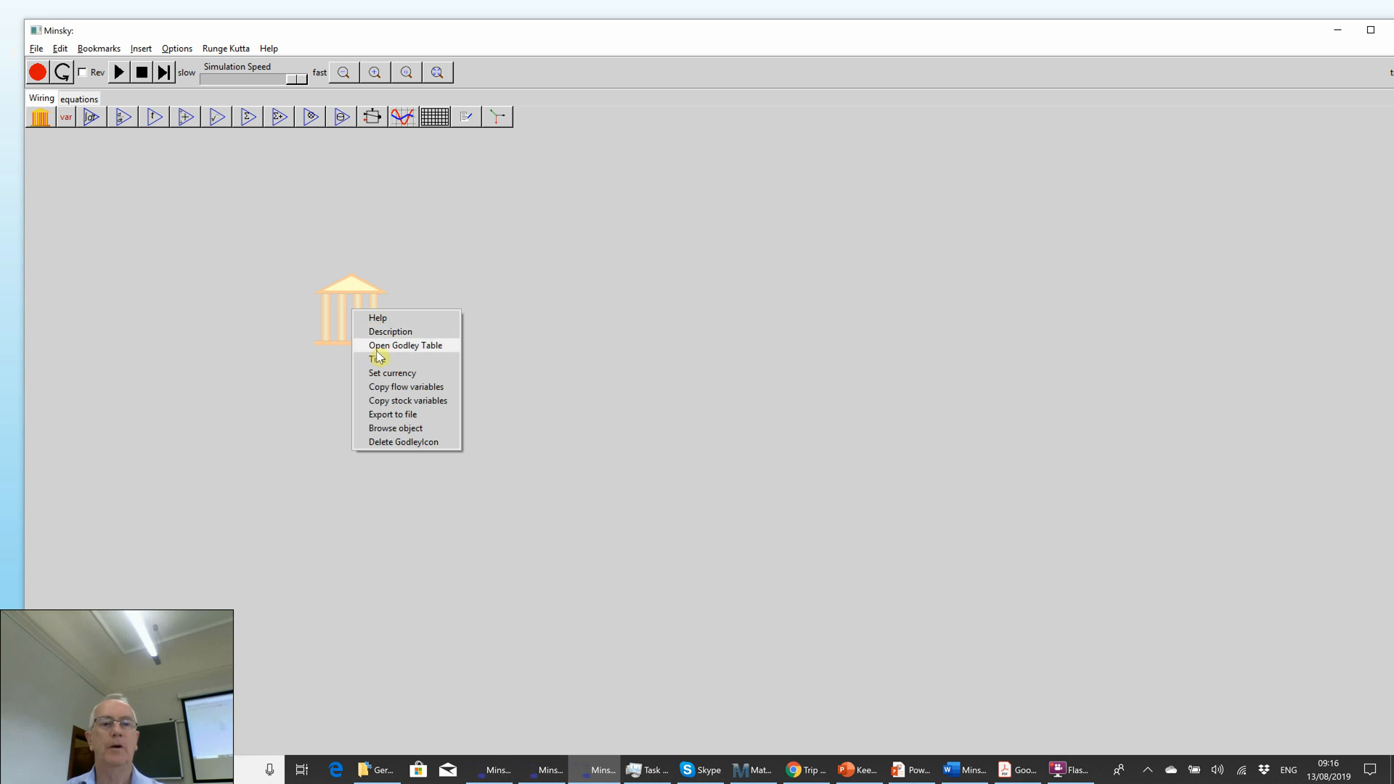
left_click(381, 359)
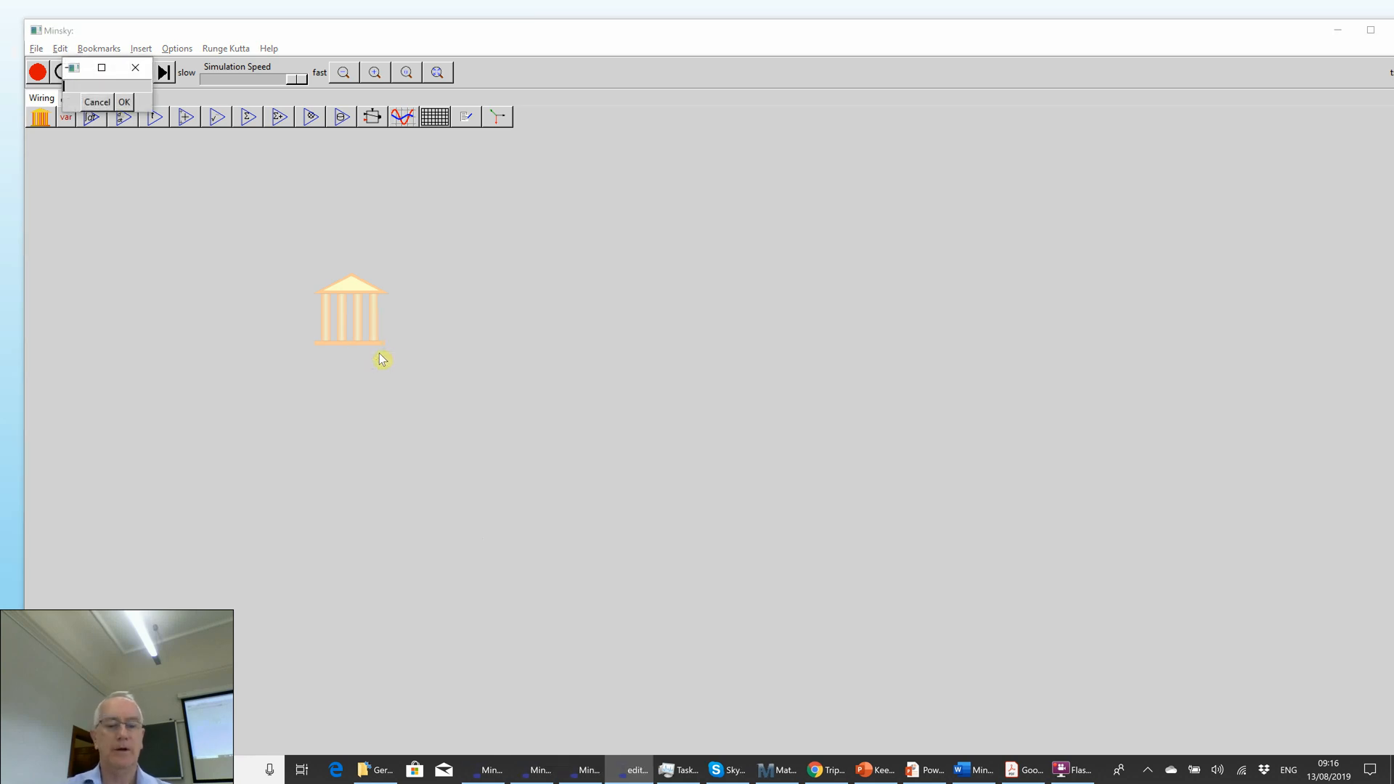
type("Banking Secto")
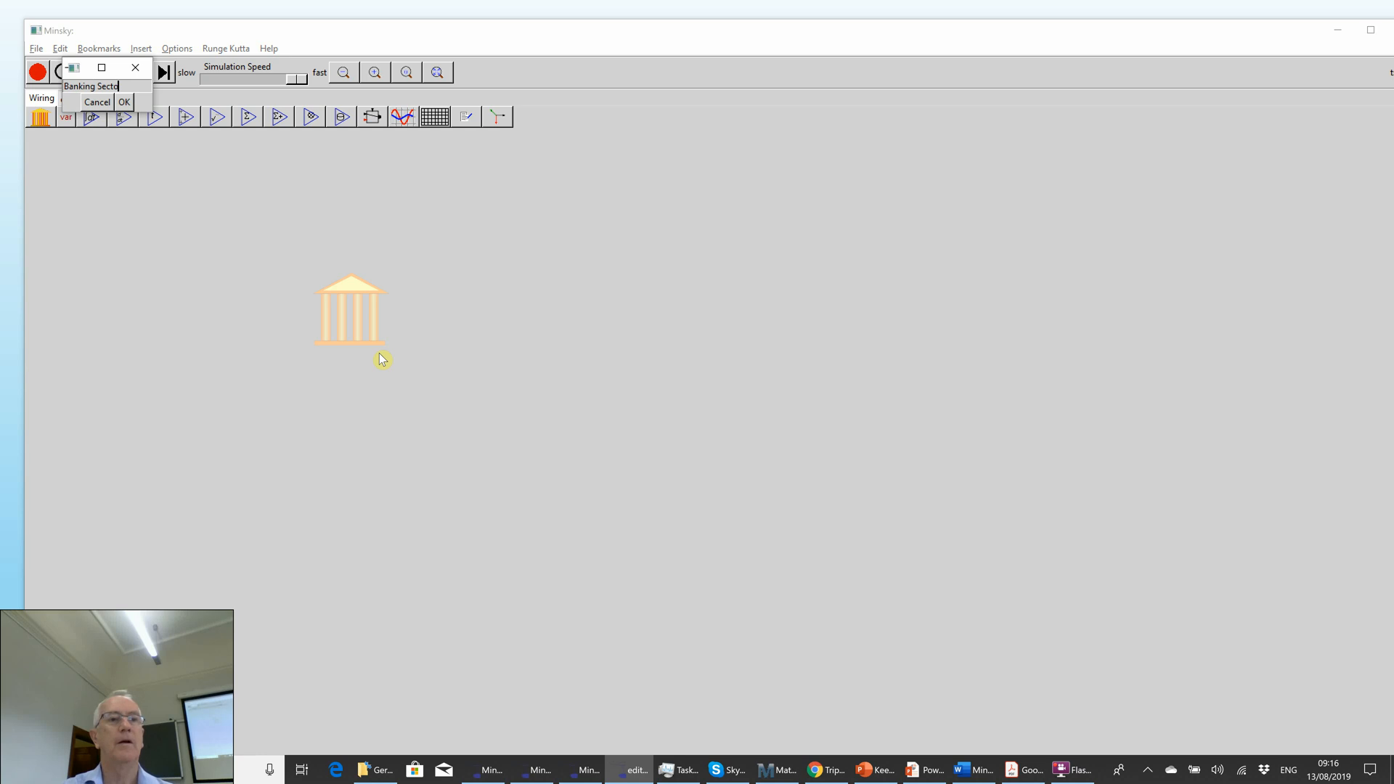
type("r")
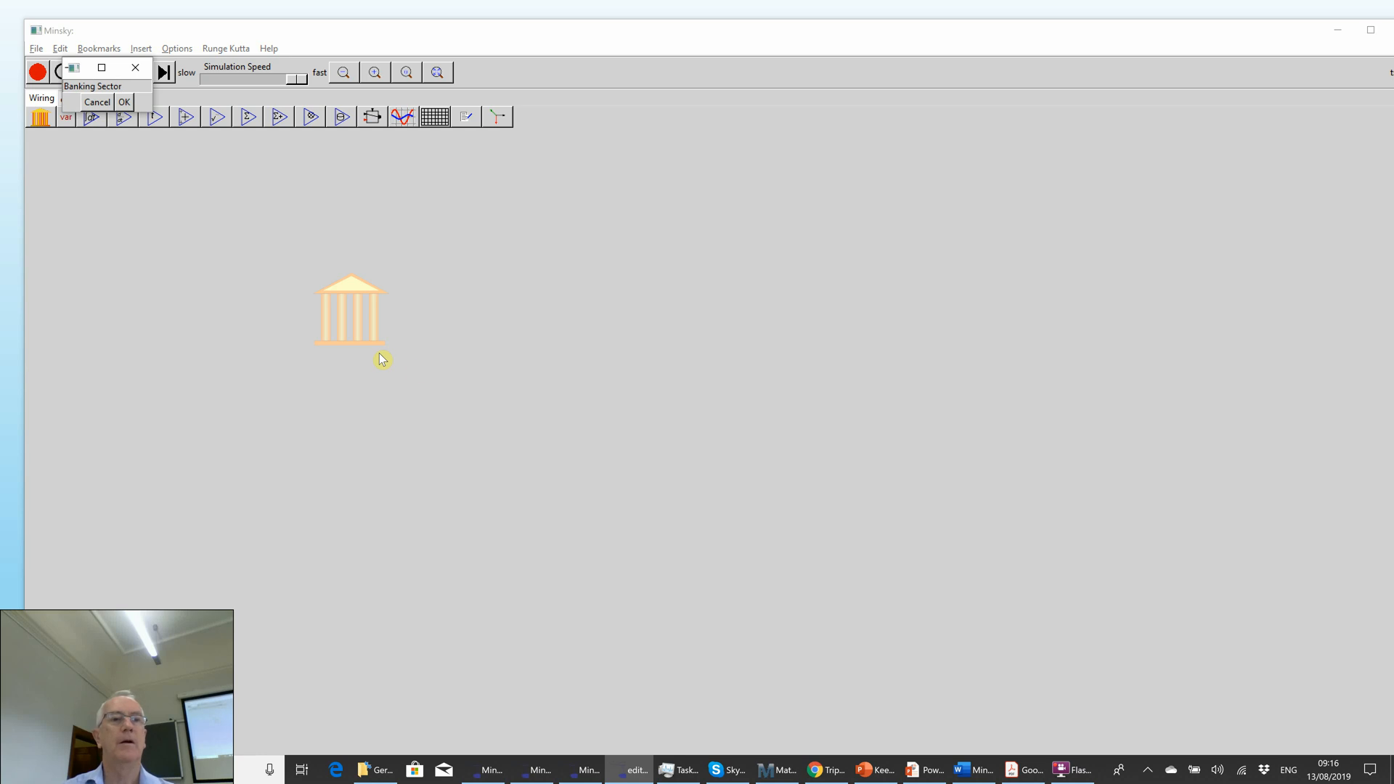
left_click(125, 102)
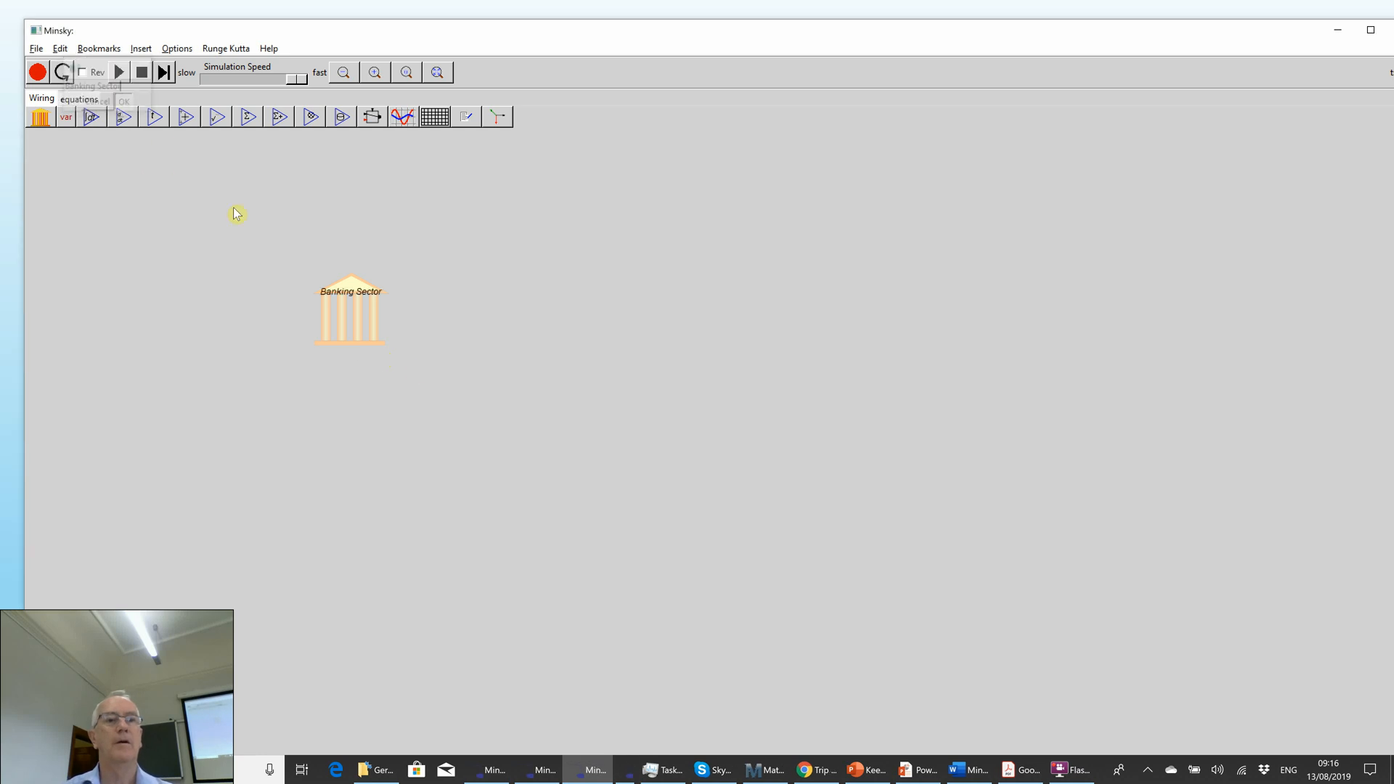
Step: Open the Godley table of the Banking Sector icon for editing
double_click(344, 301)
key("alt+Tab")
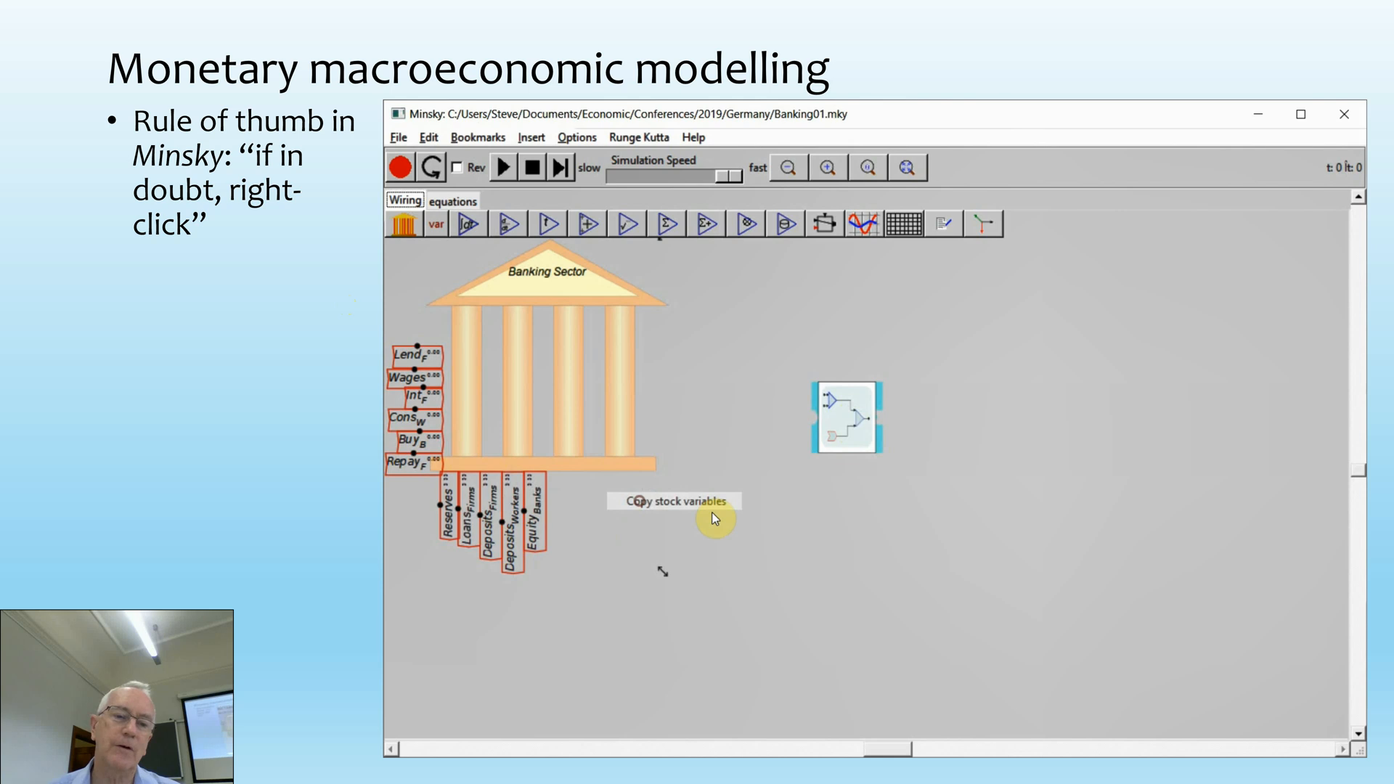
key("alt+Tab")
key("alt+Tab")
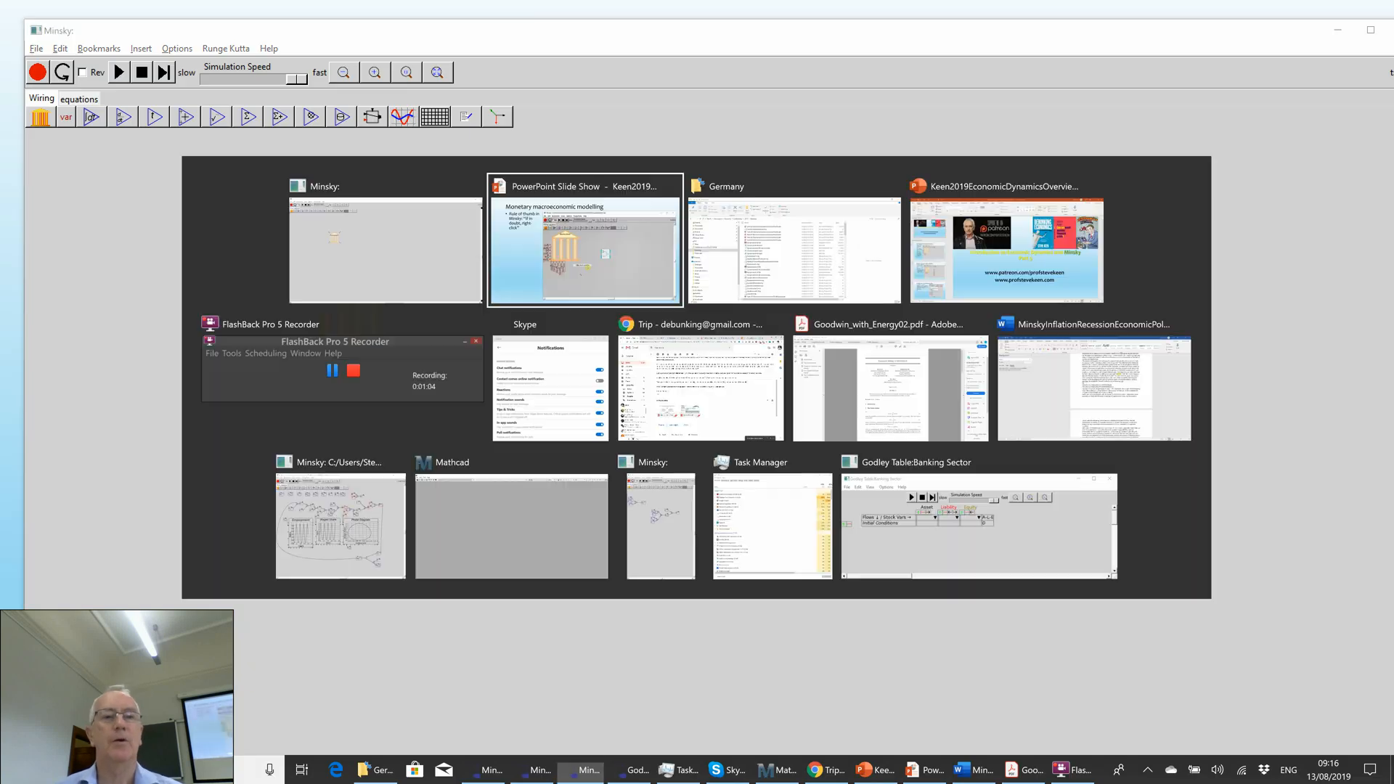
key("alt+Tab")
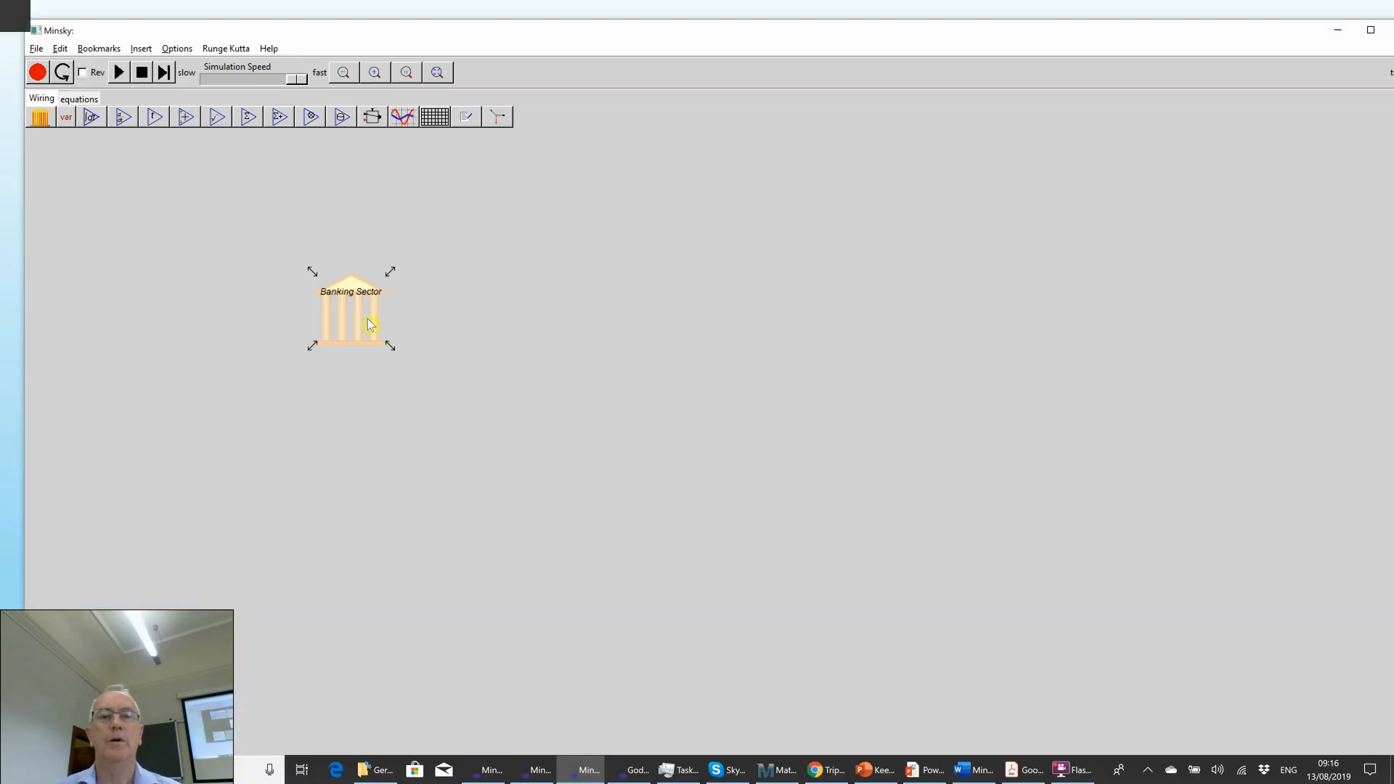
double_click(353, 314)
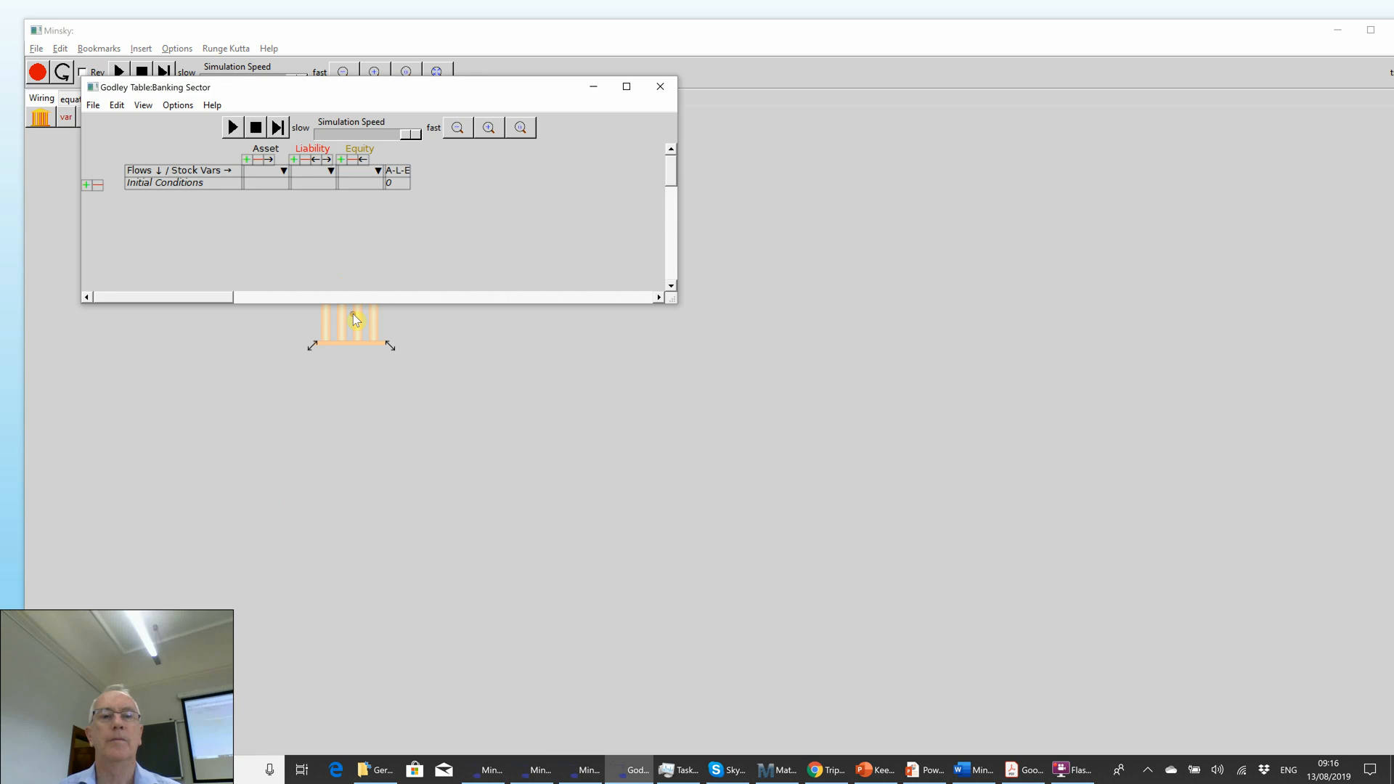
Step: Name the first asset column Reserves and add a second asset column named Loans in the Godley table
left_click(489, 128)
left_click(490, 130)
left_click(492, 135)
left_click(492, 136)
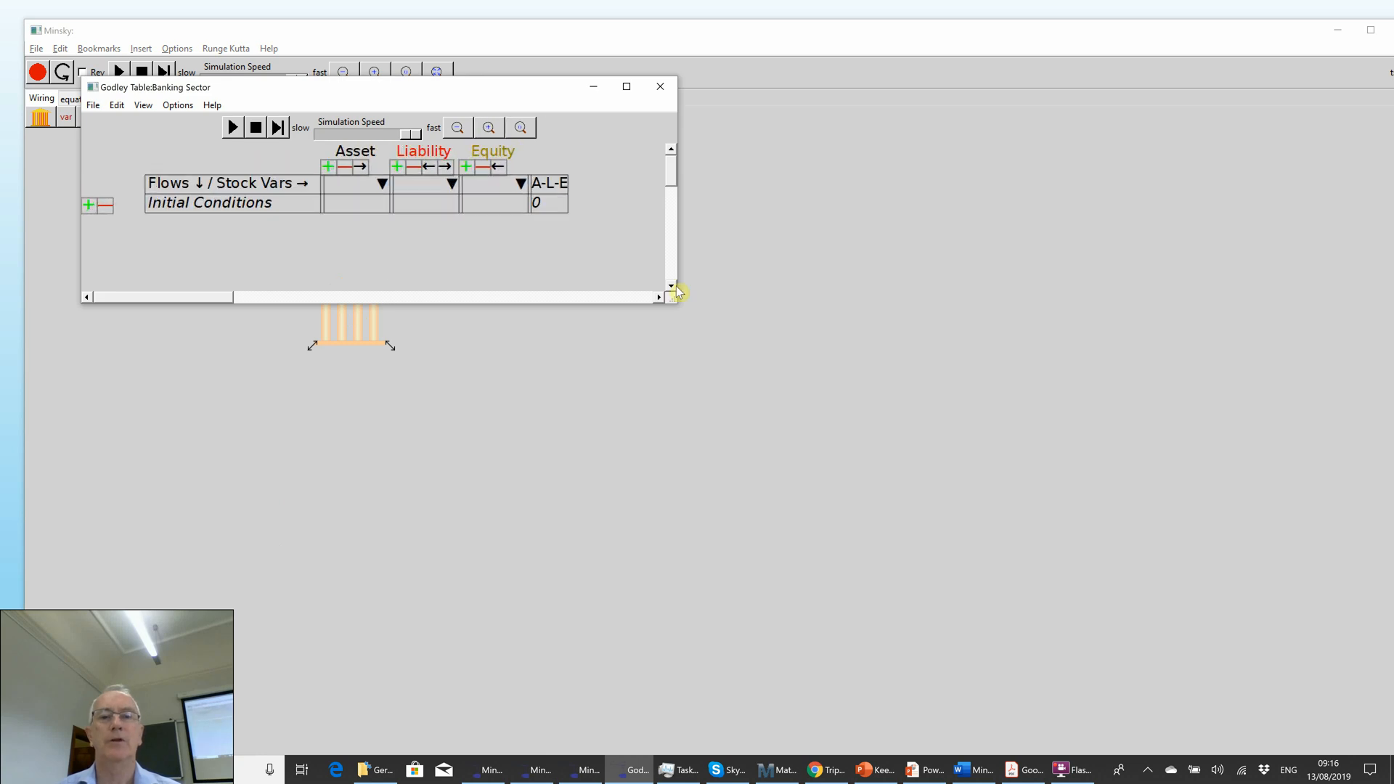
left_click_drag(670, 293, 996, 421)
left_click(348, 193)
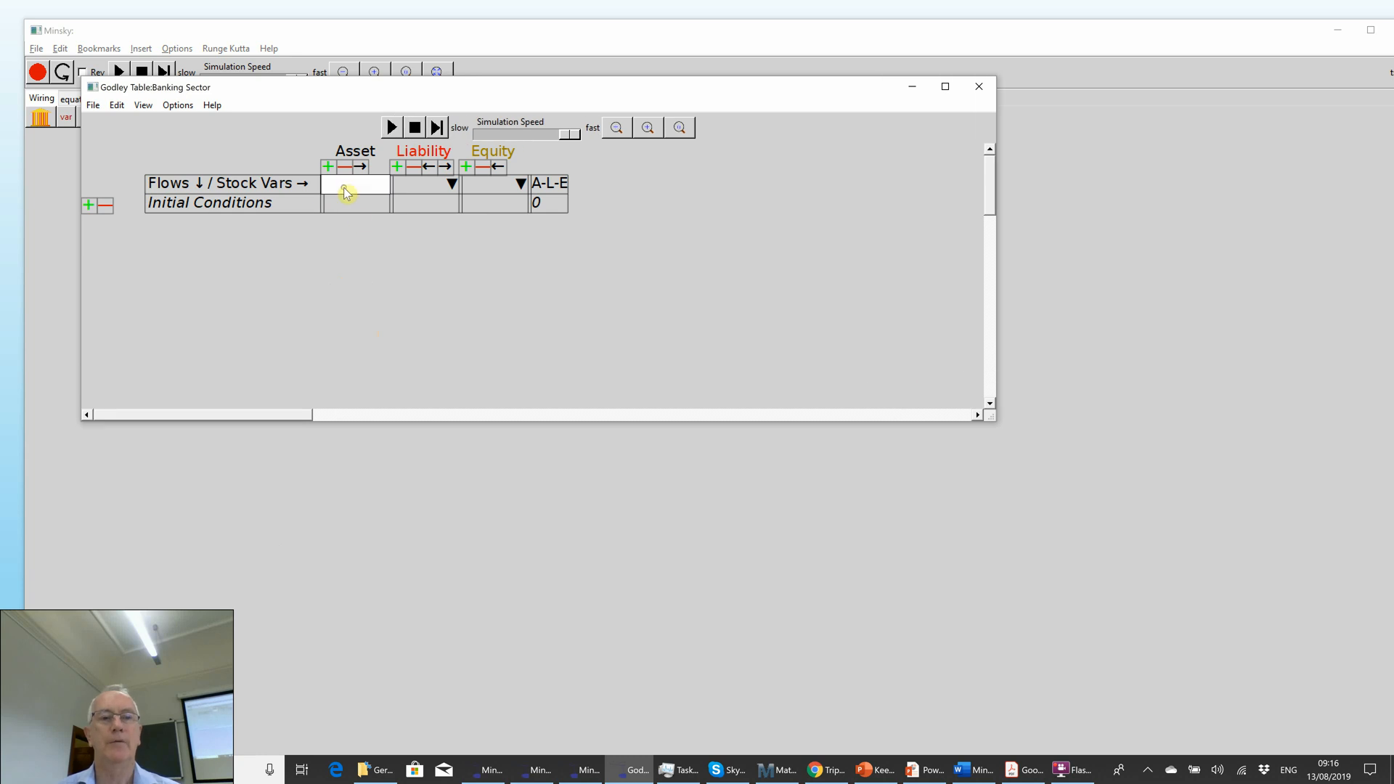
type("Reserves")
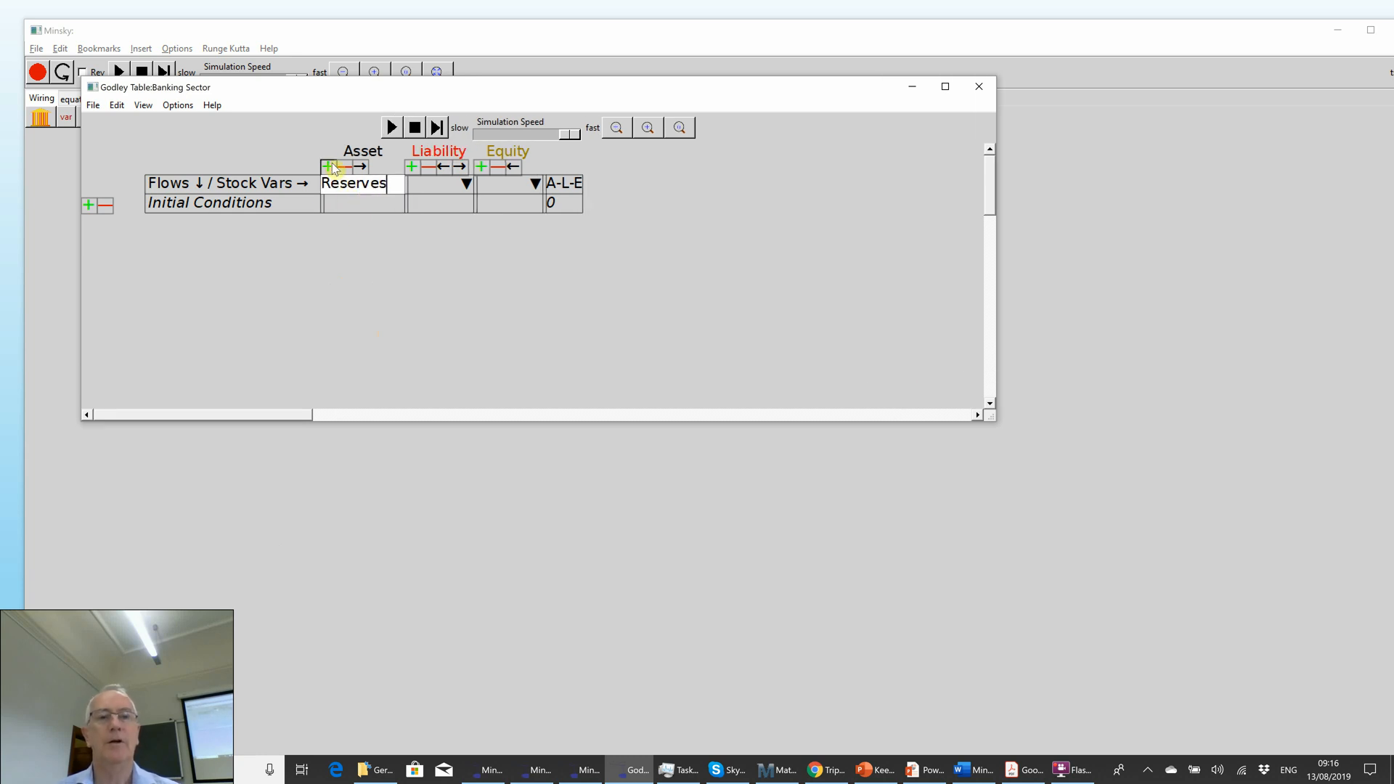
left_click(331, 168)
left_click(426, 187)
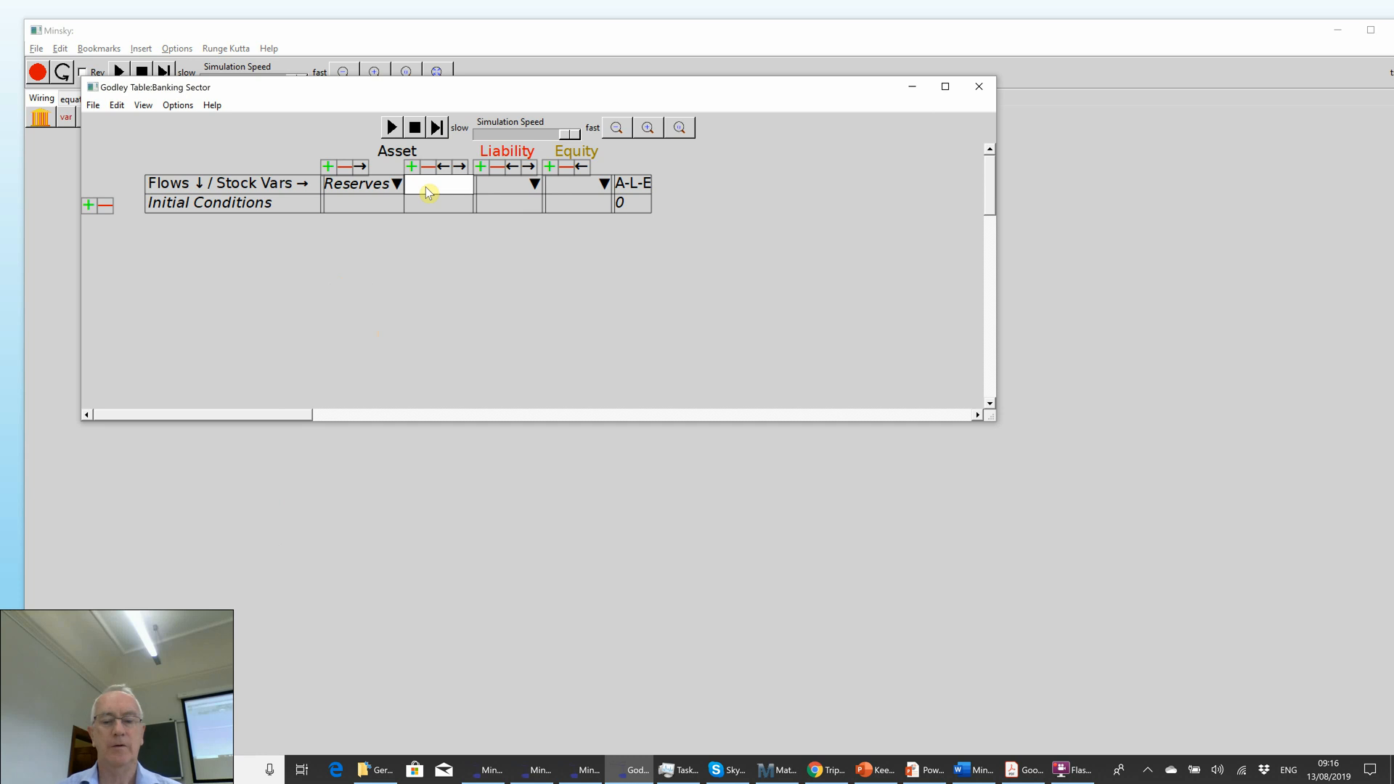
type("Loans")
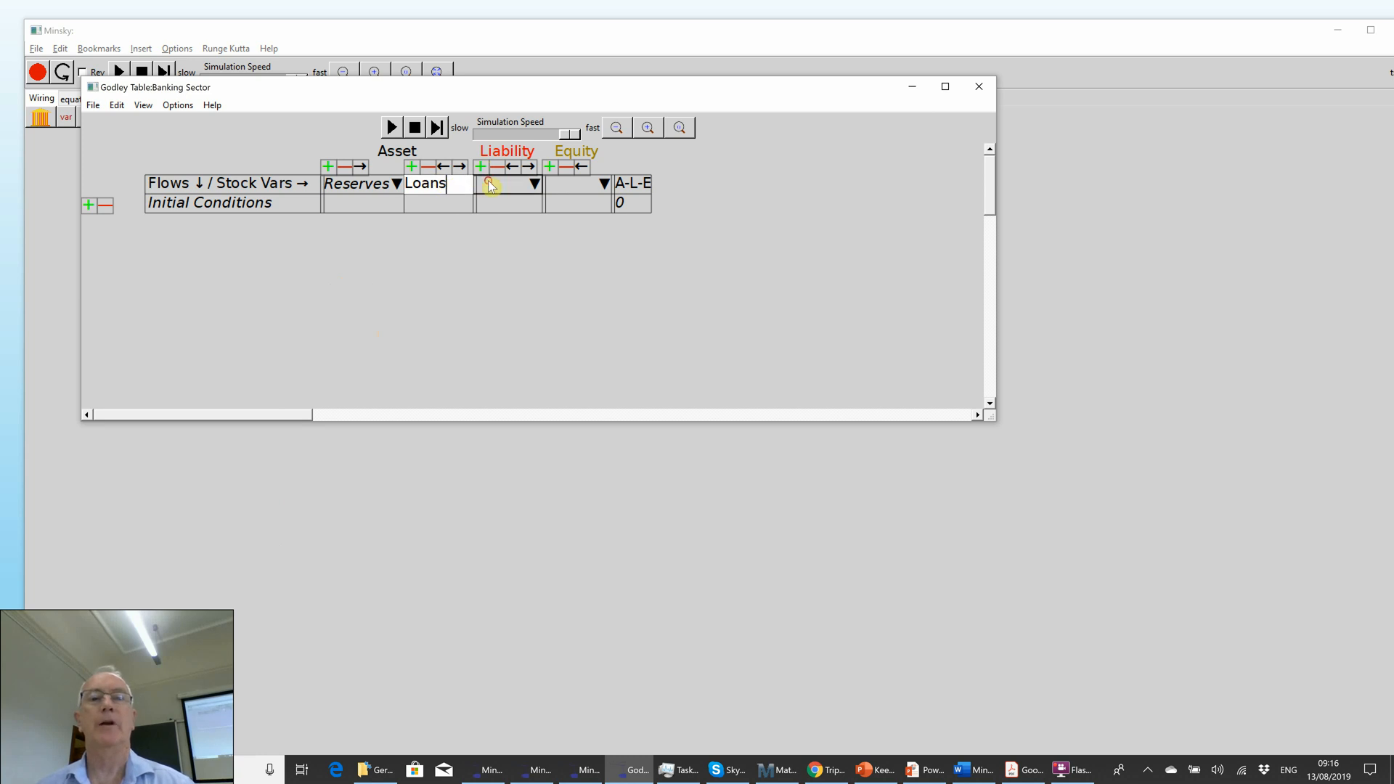
Step: Name the liability column Firms_{Dep} in the Banking Sector table
left_click(491, 187)
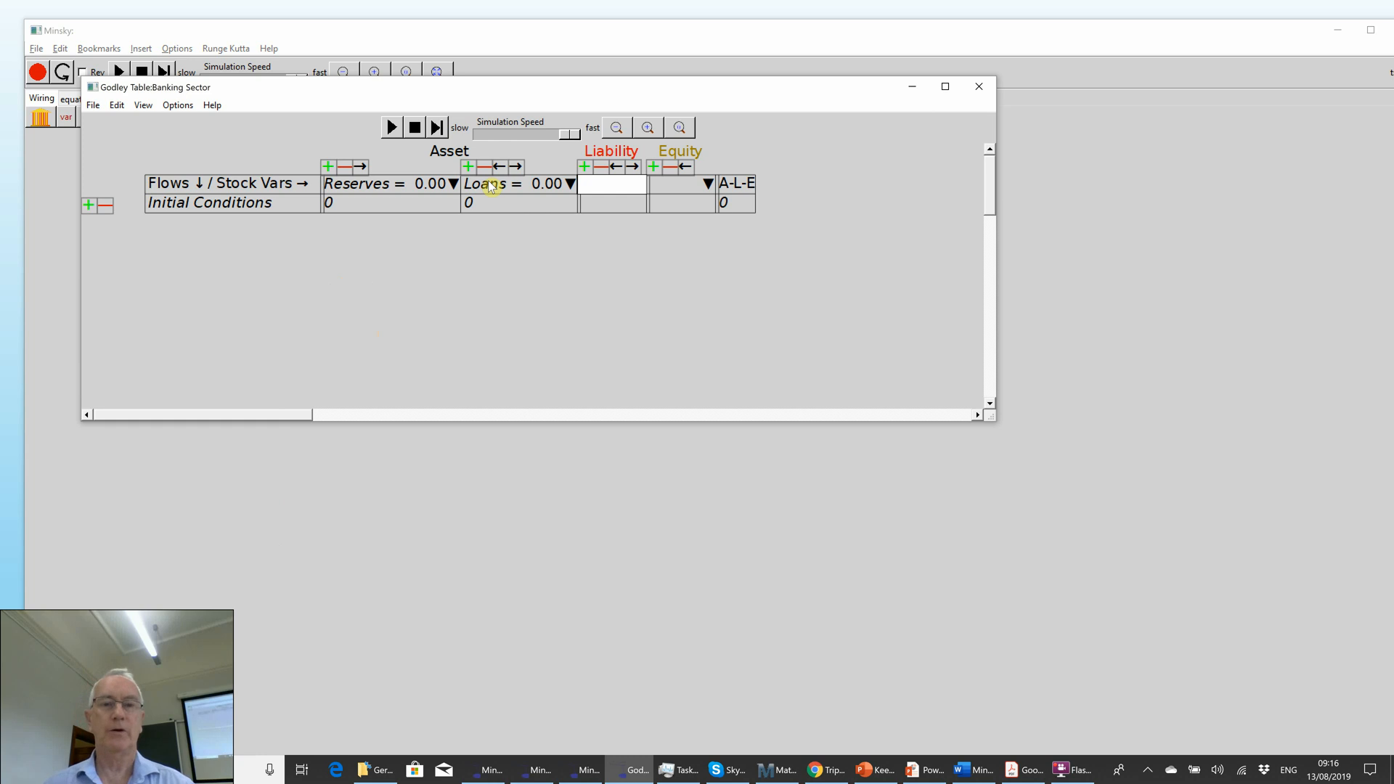
type("Firms")
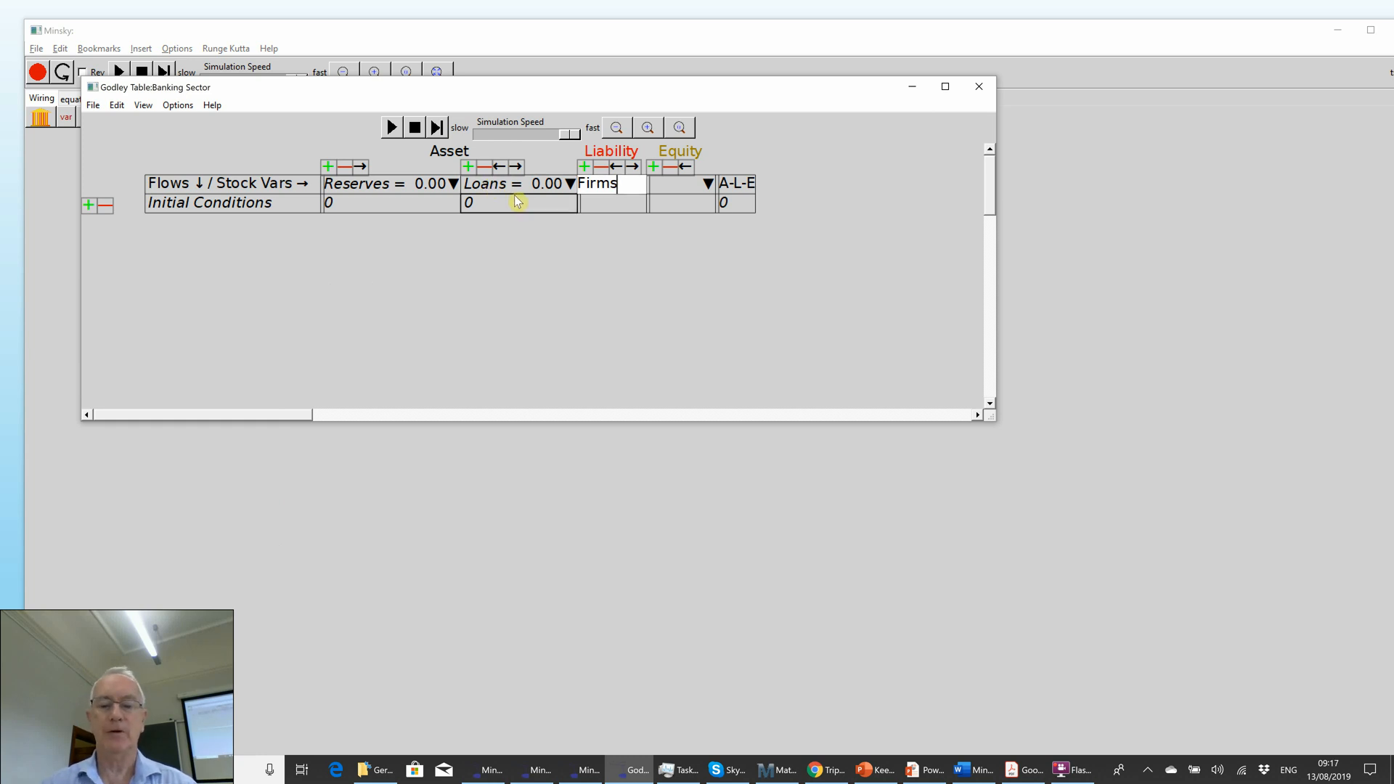
type("_{De")
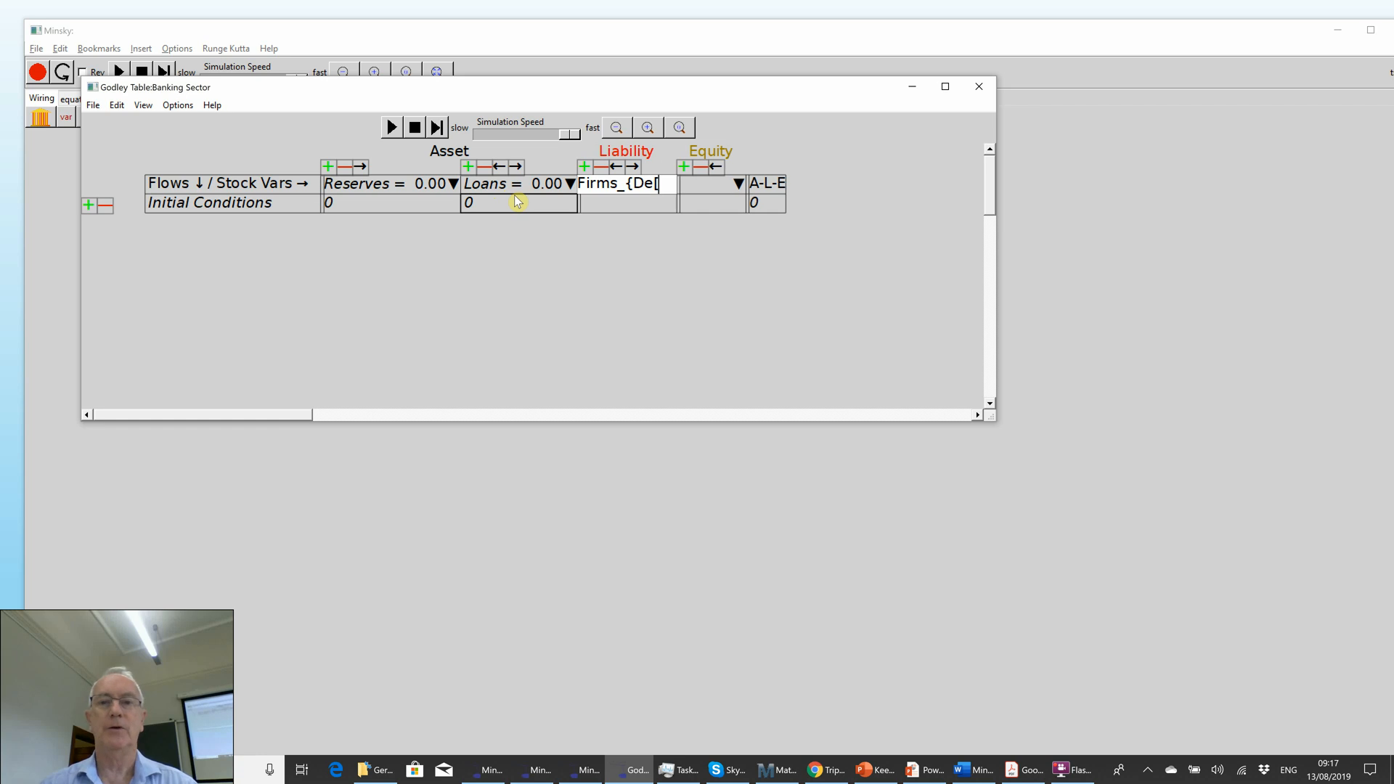
type("p}")
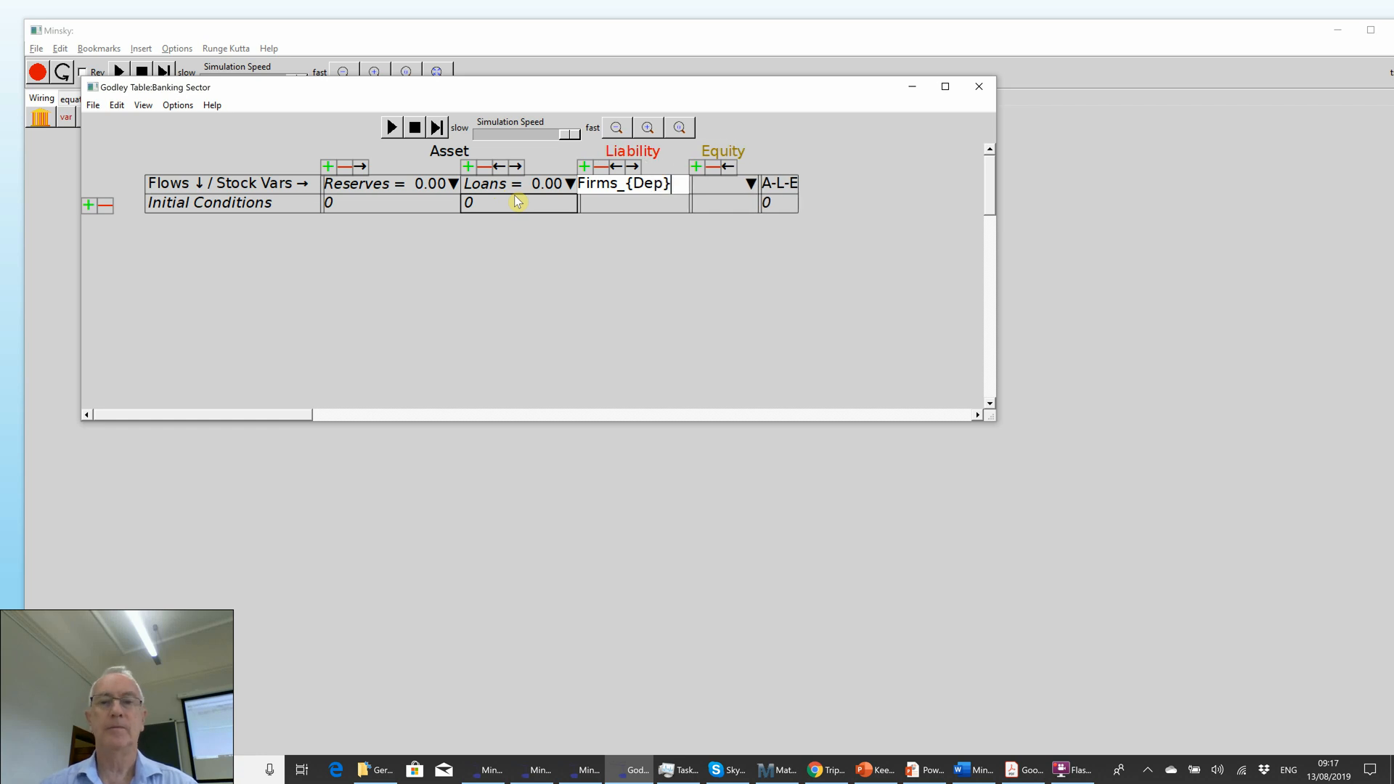
Step: Add a second liability column named Workers_{Dep}
left_click(591, 171)
left_click(749, 193)
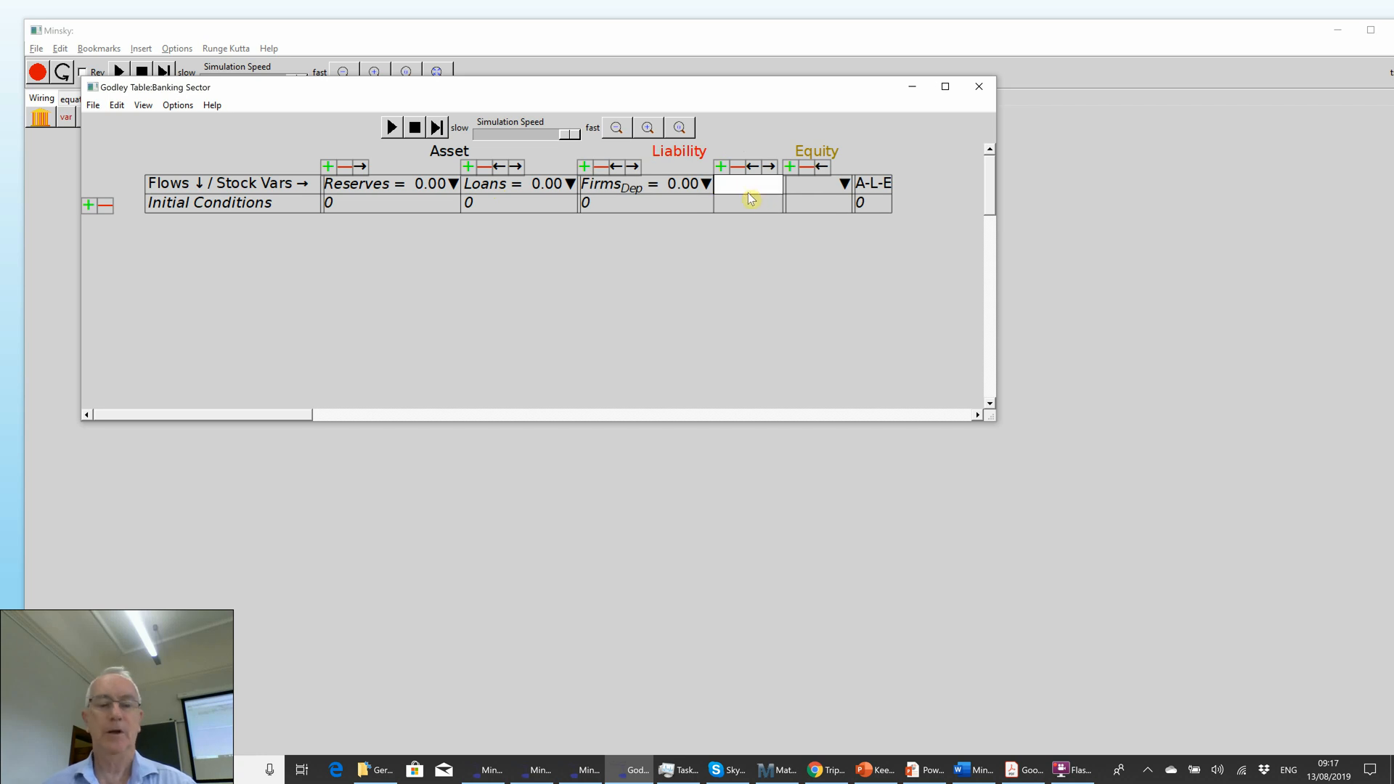
type("Workers")
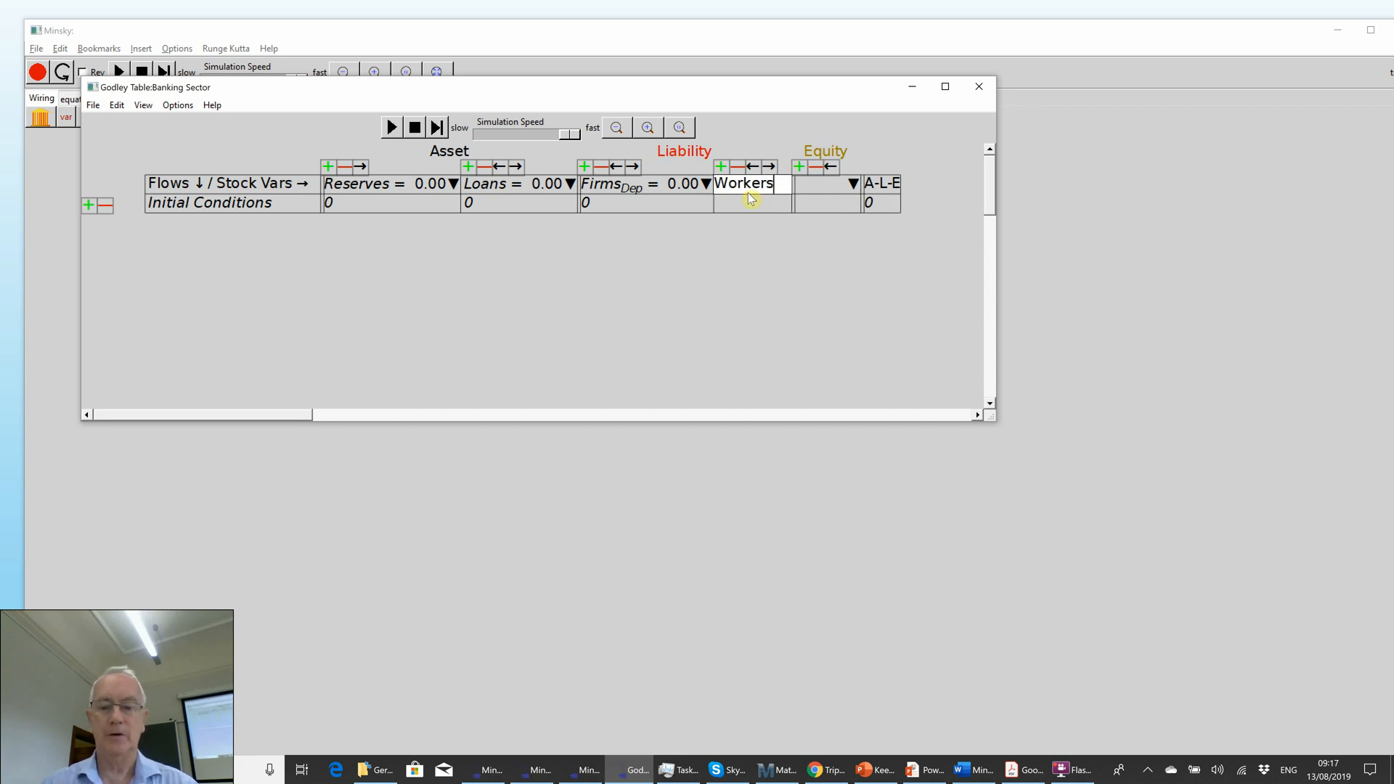
type("_{De")
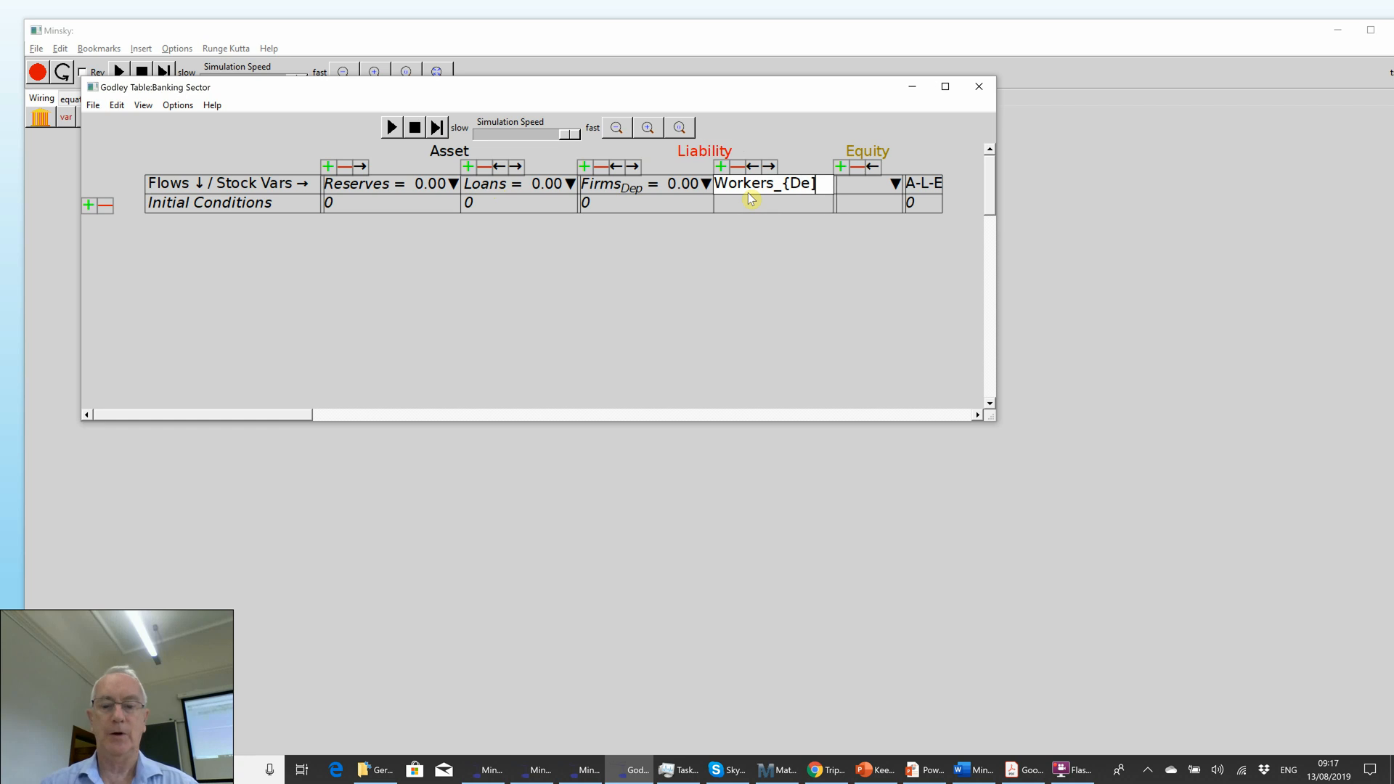
type("p}")
Step: Name the equity column Bank and widen the Godley table window to fit all columns
key("Tab")
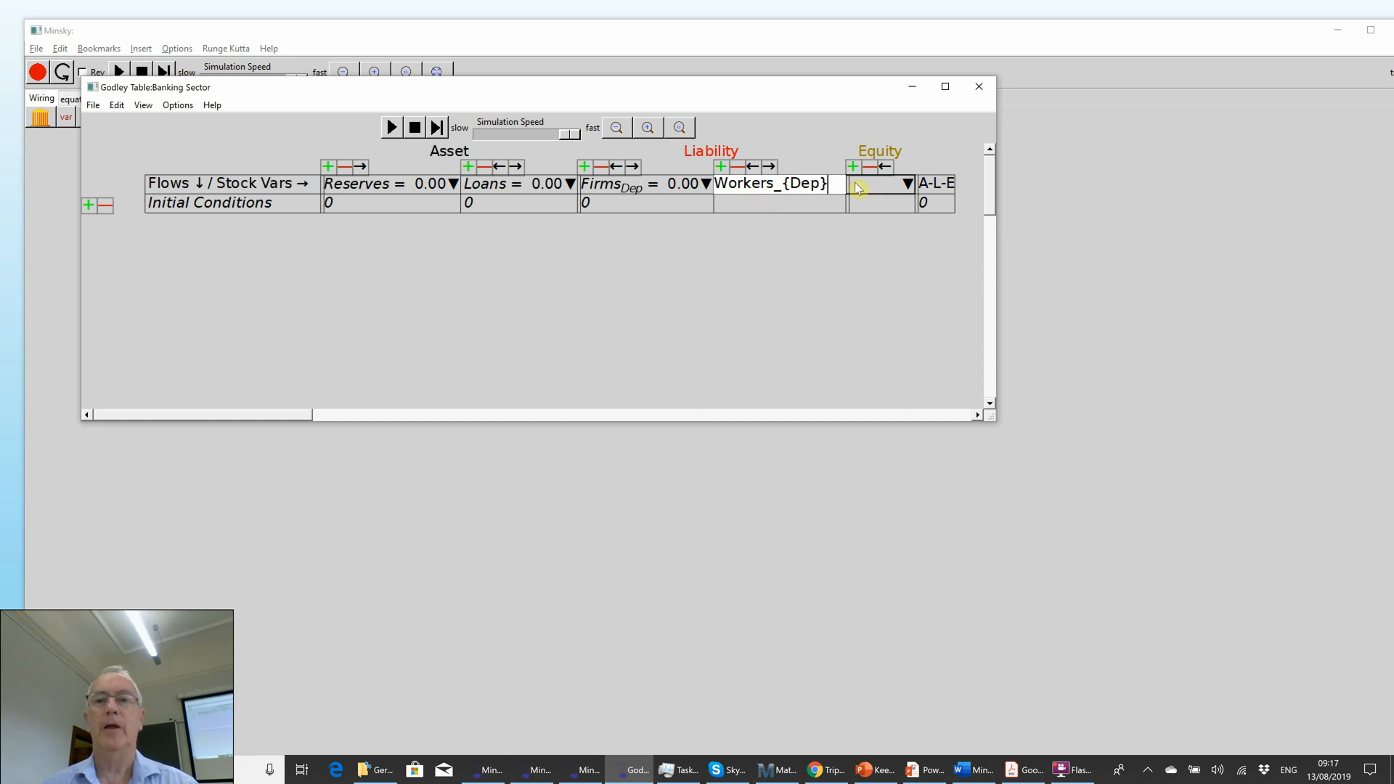
type("Bank")
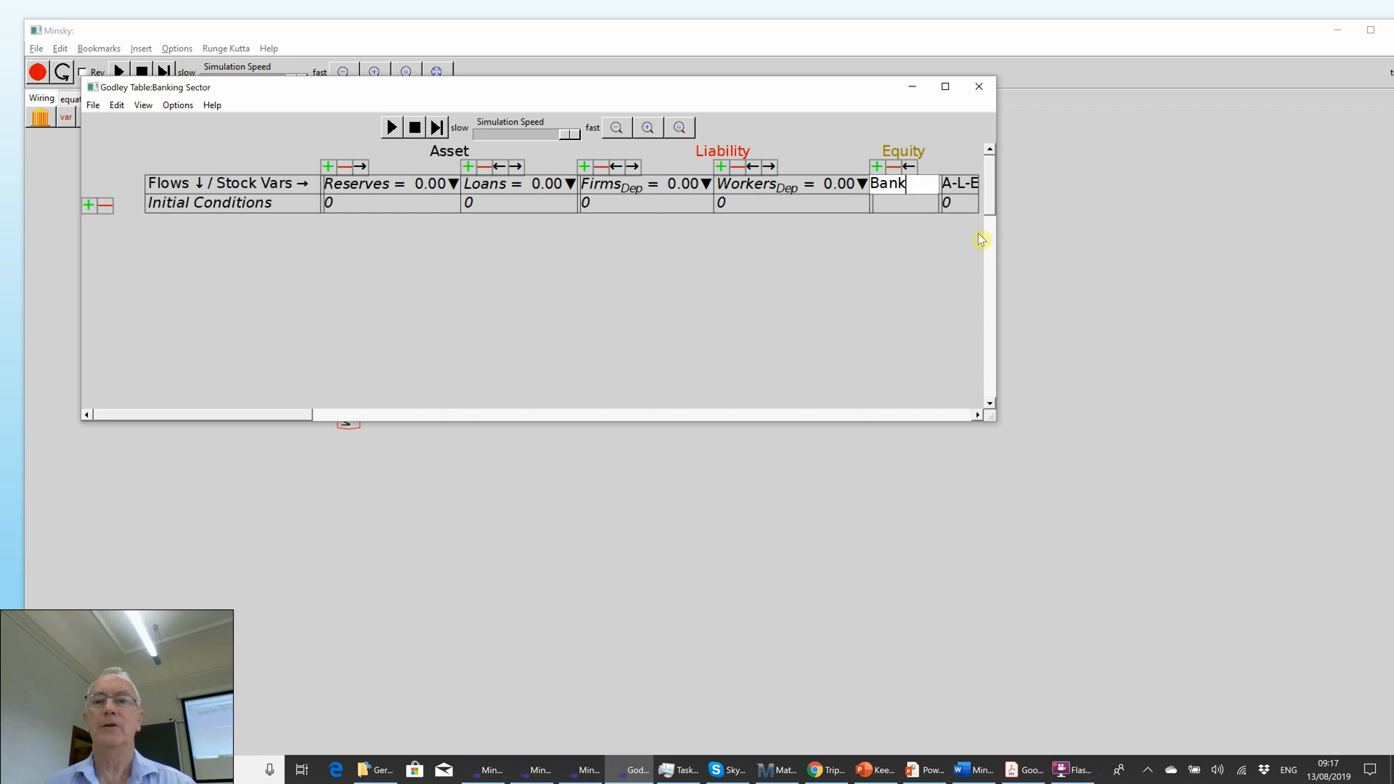
left_click_drag(984, 411, 1082, 416)
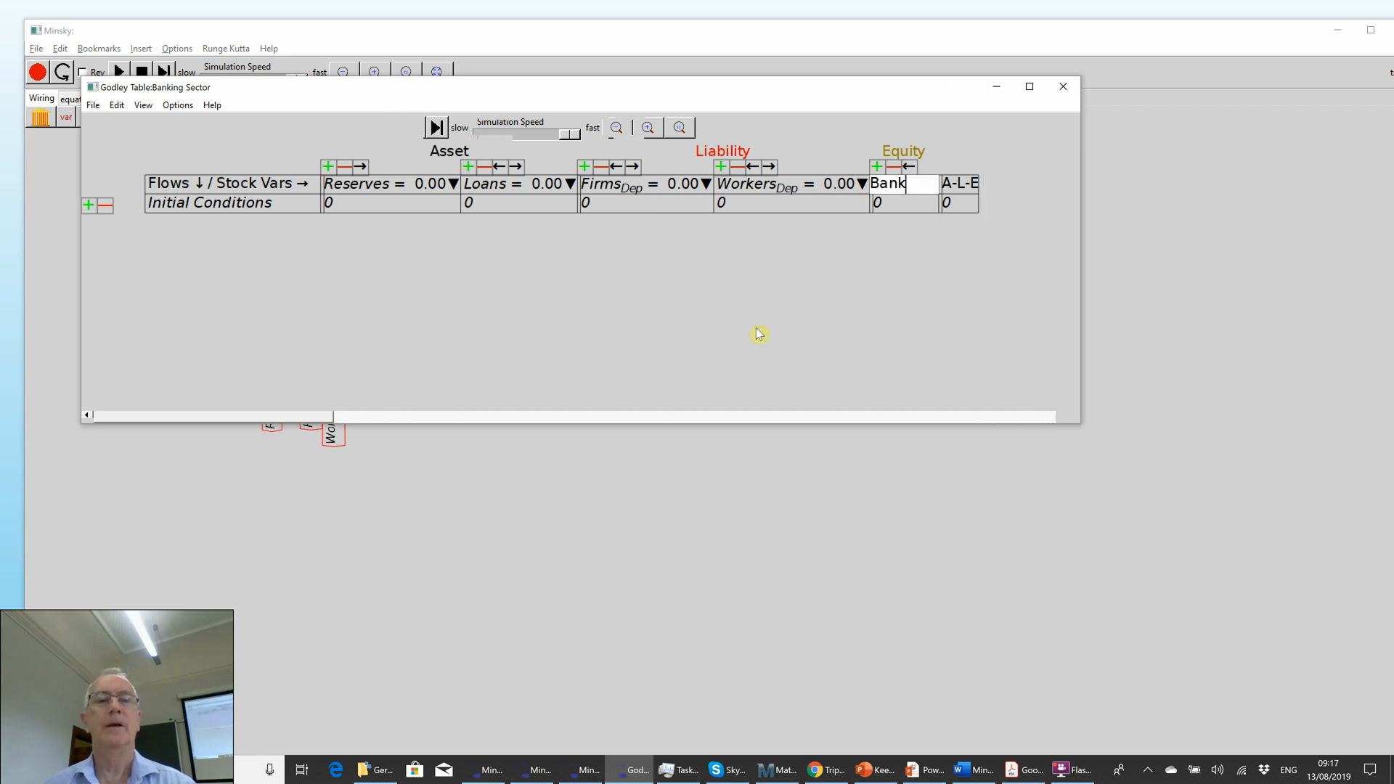
Step: Set the initial conditions of Reserves and of the Bank equity column to 1000 each
left_click(382, 205)
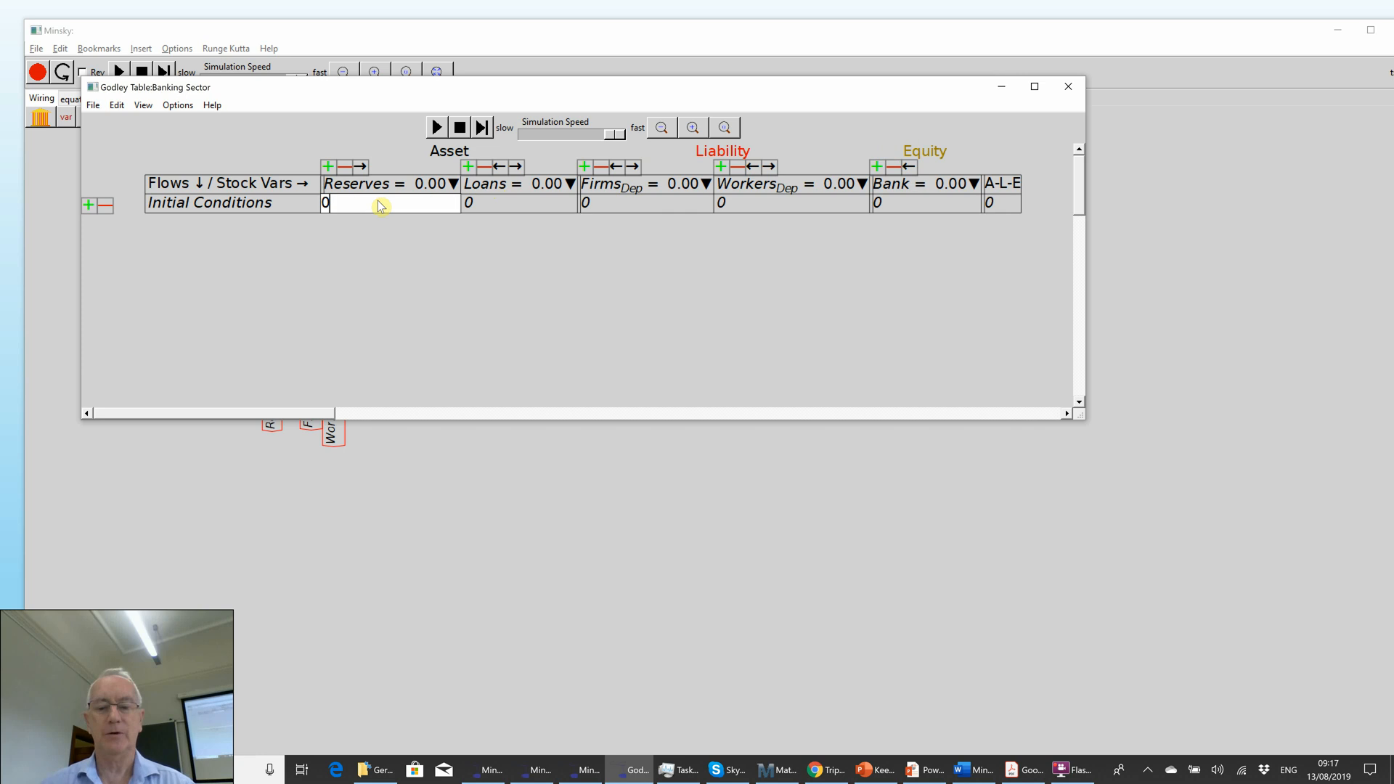
type("1000")
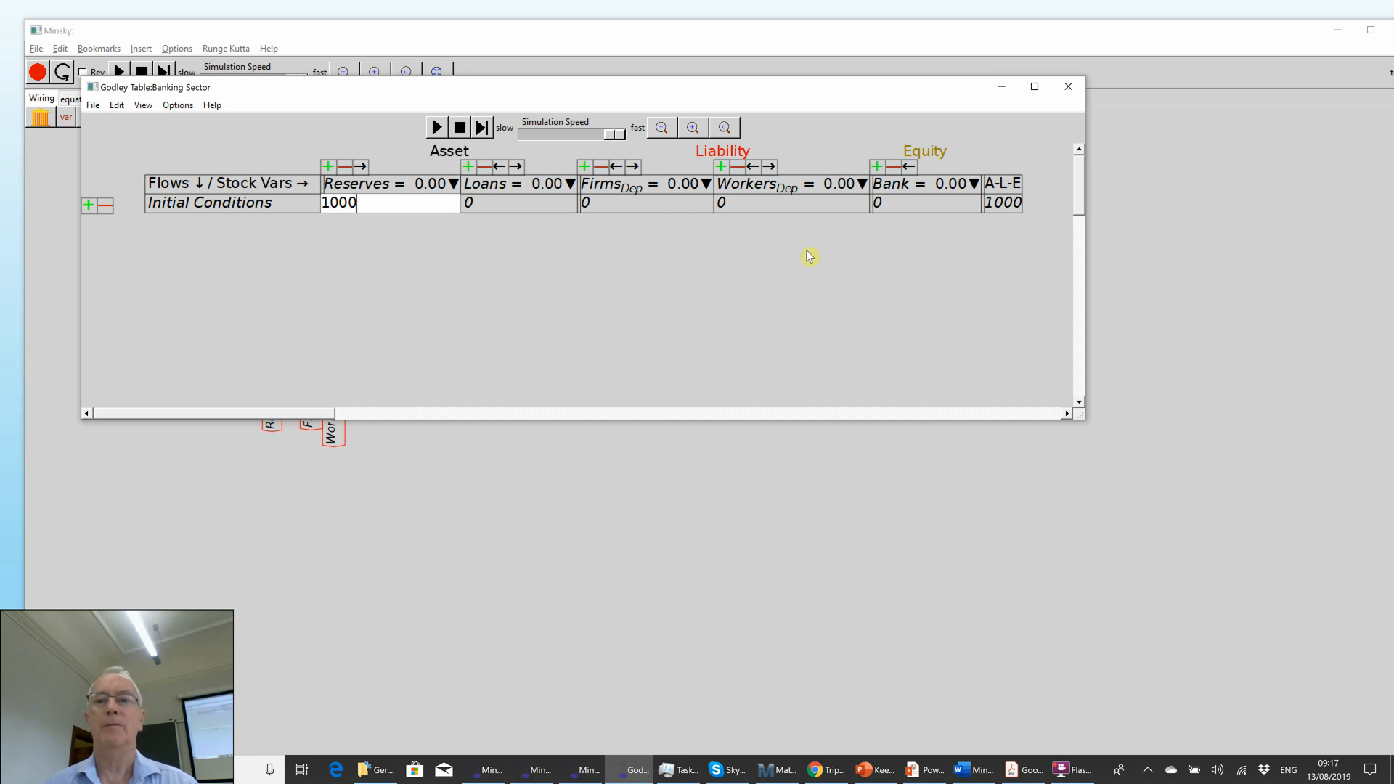
left_click(907, 206)
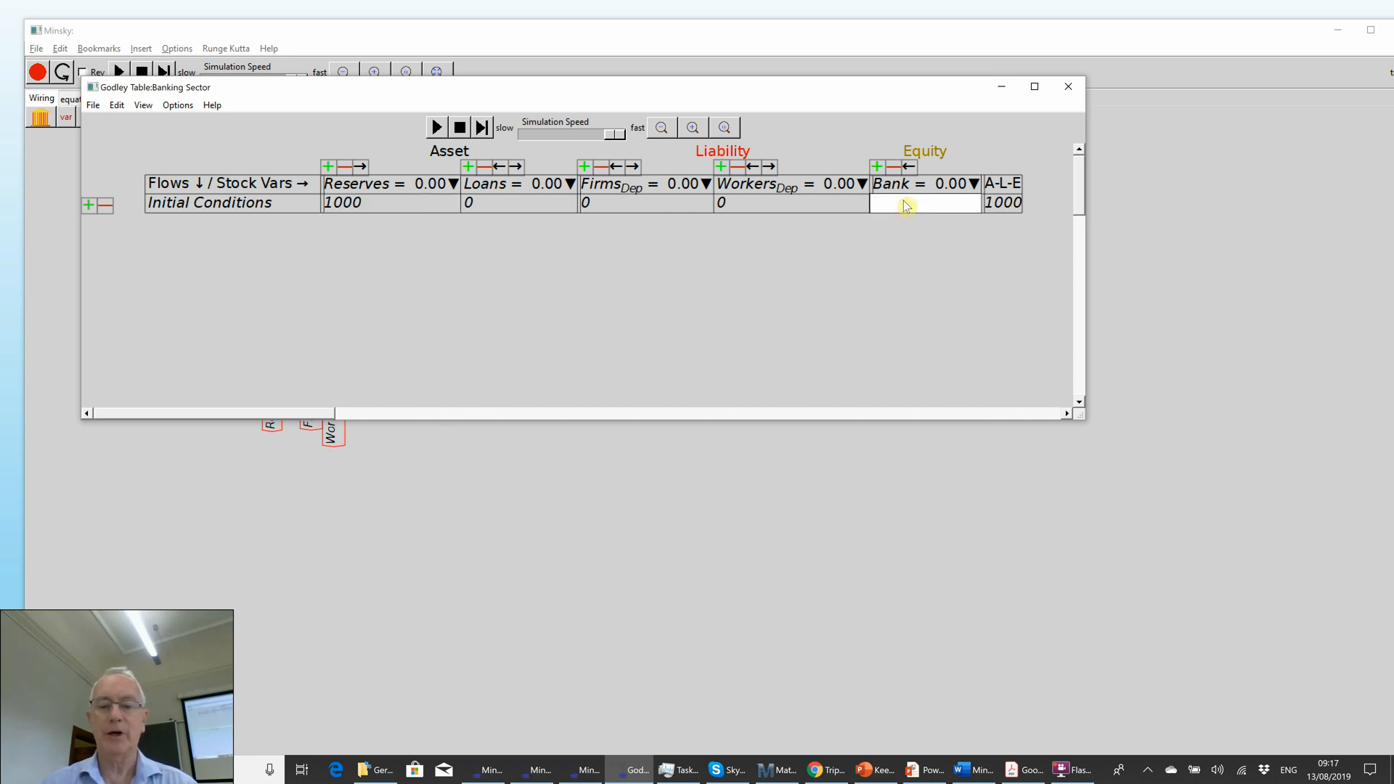
type("1000")
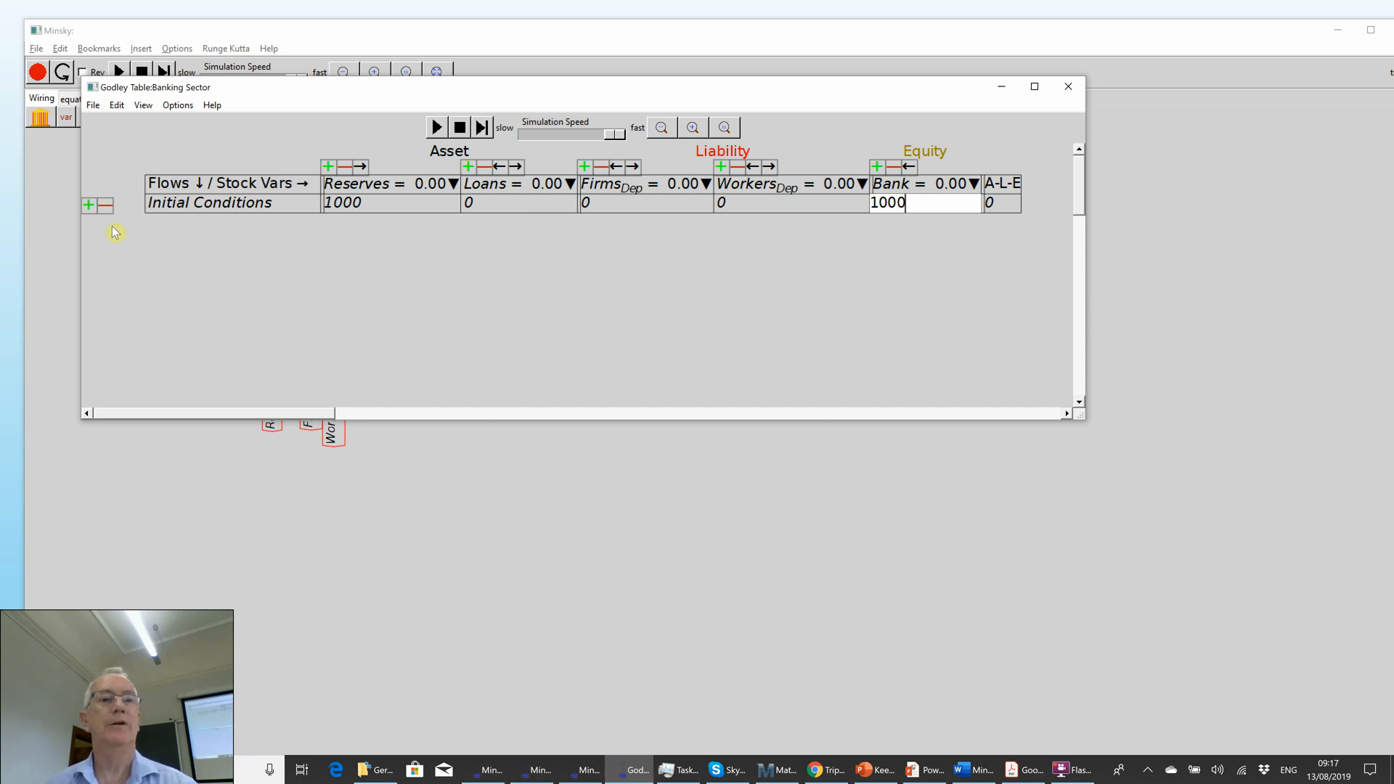
Step: Add a flow row named Lend to Firms with Lend entered under both Loans and Firms_{Dep}
left_click(89, 205)
left_click(167, 226)
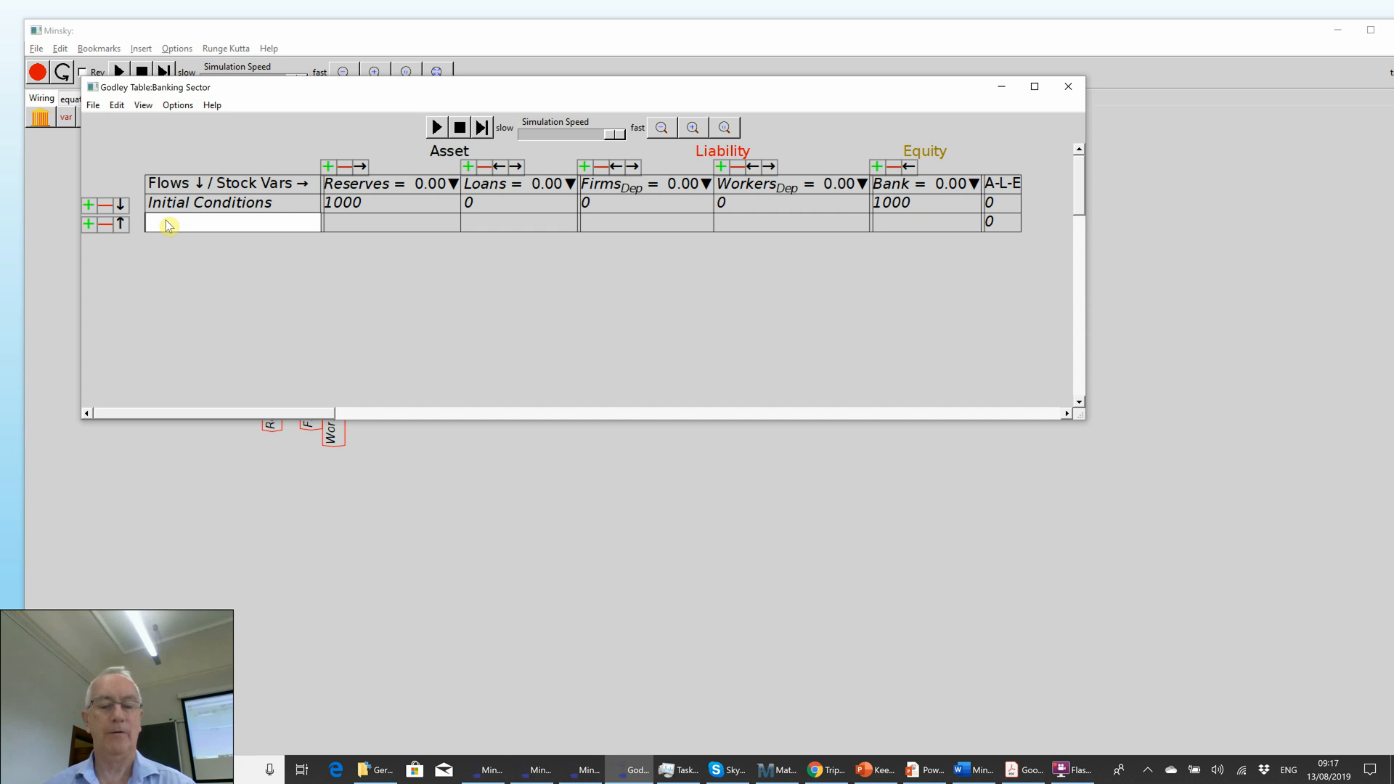
type("Lend t")
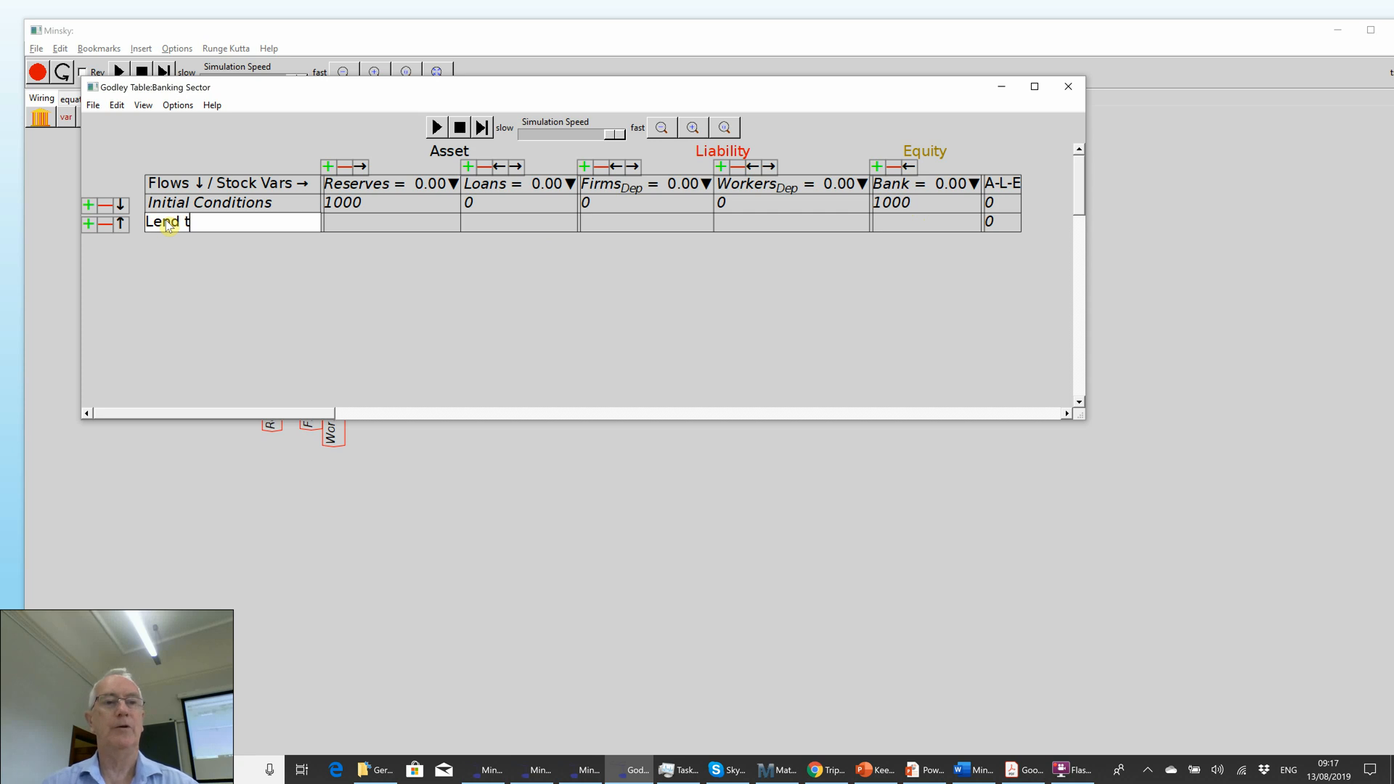
type("o Firms")
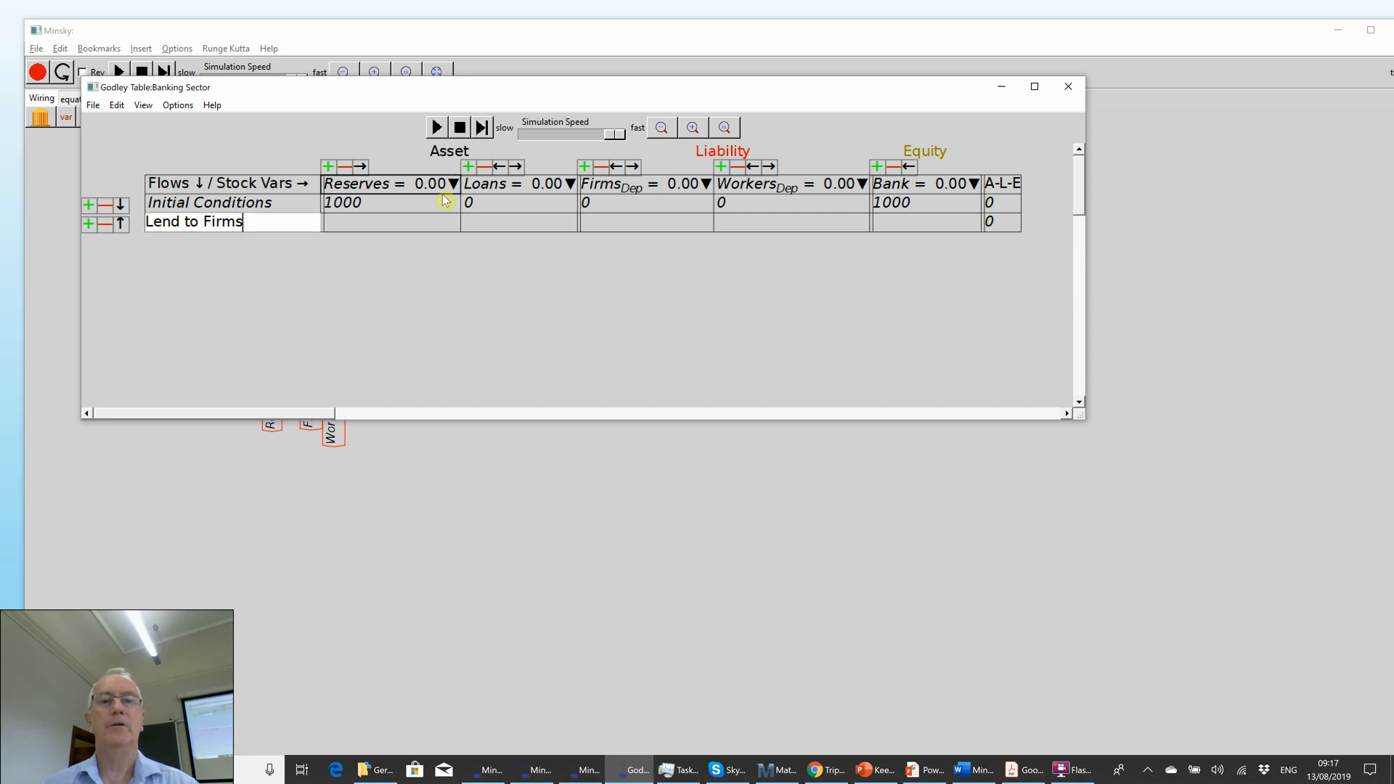
left_click(472, 221)
type("Lend")
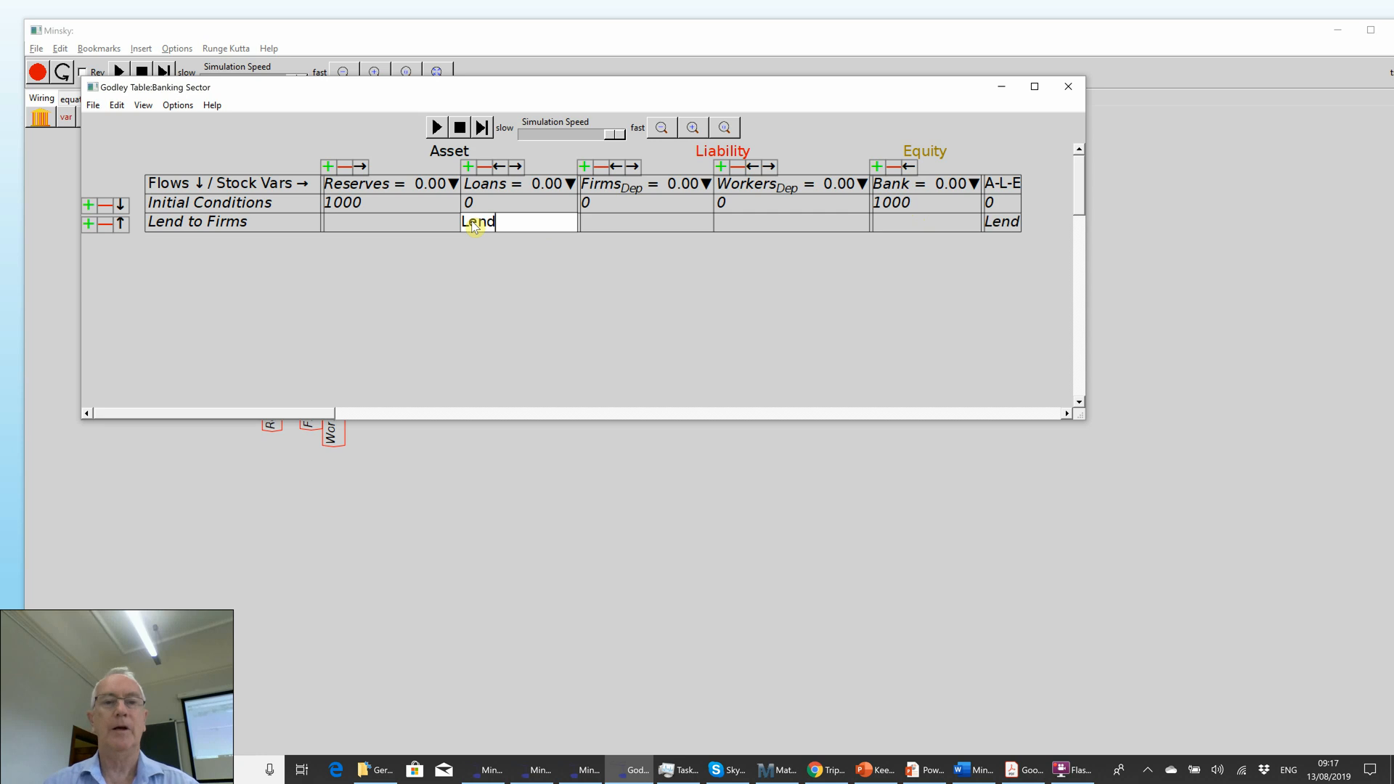
left_click(606, 225)
type("Lend")
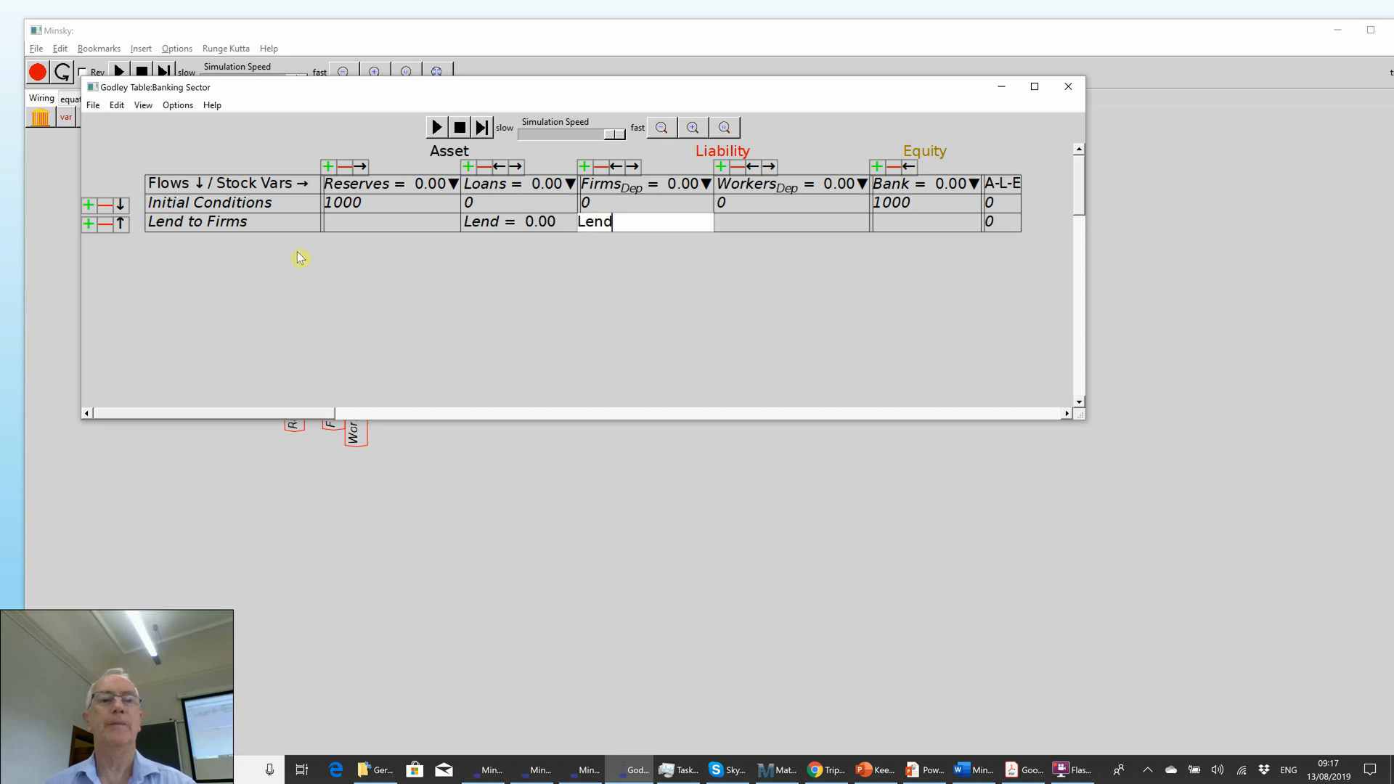
Step: Add a flow row named Hire workers with -Wages under Firms_{Dep} and Wages under Workers_{Dep}
left_click(89, 225)
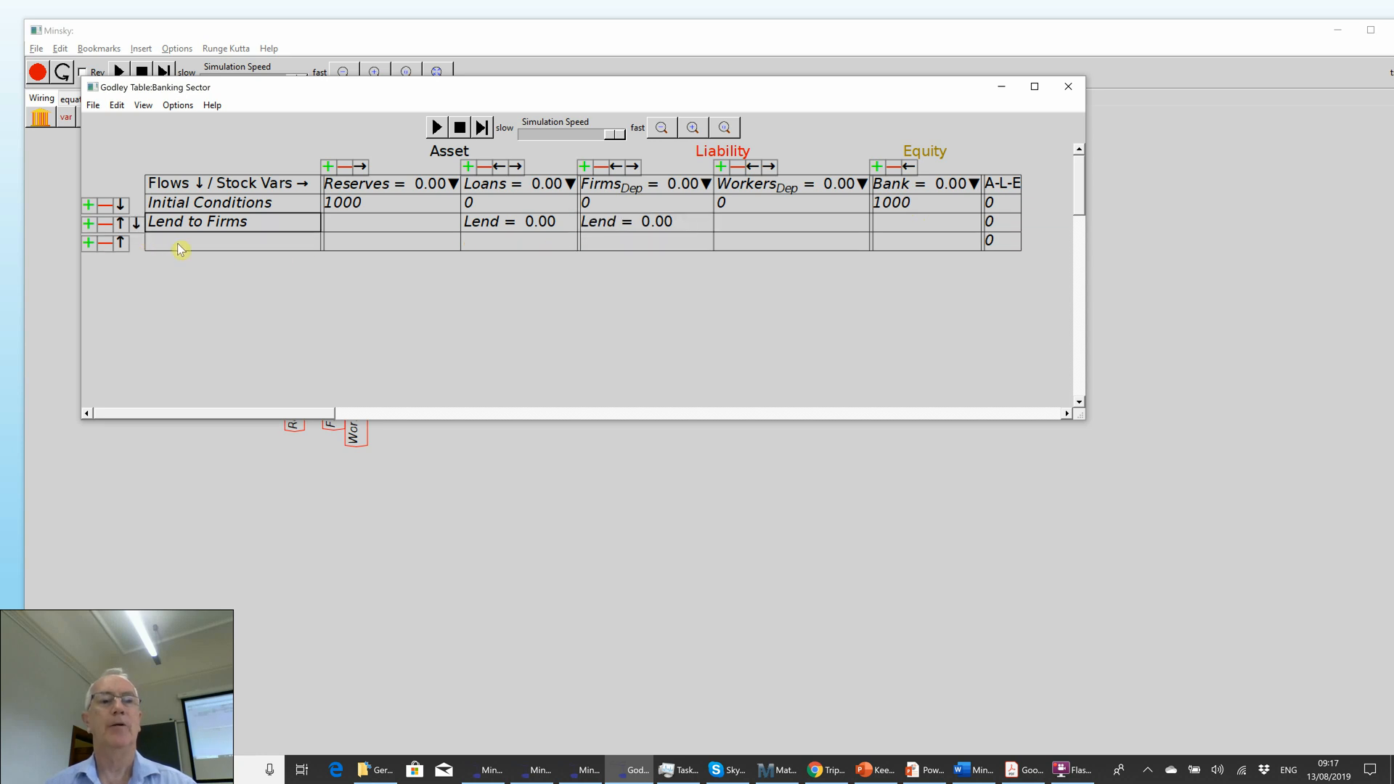
left_click(175, 247)
type("Hire workers")
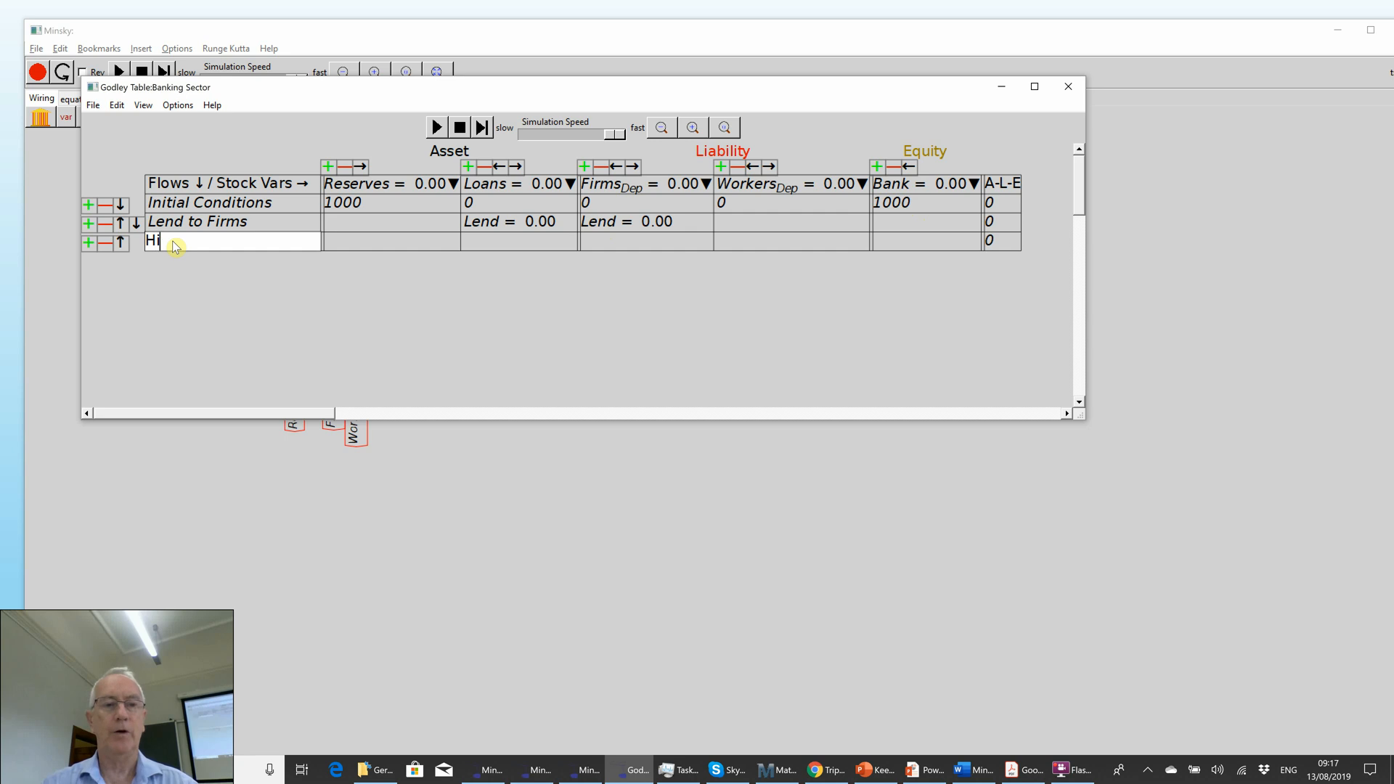
left_click(624, 244)
type("-Wages")
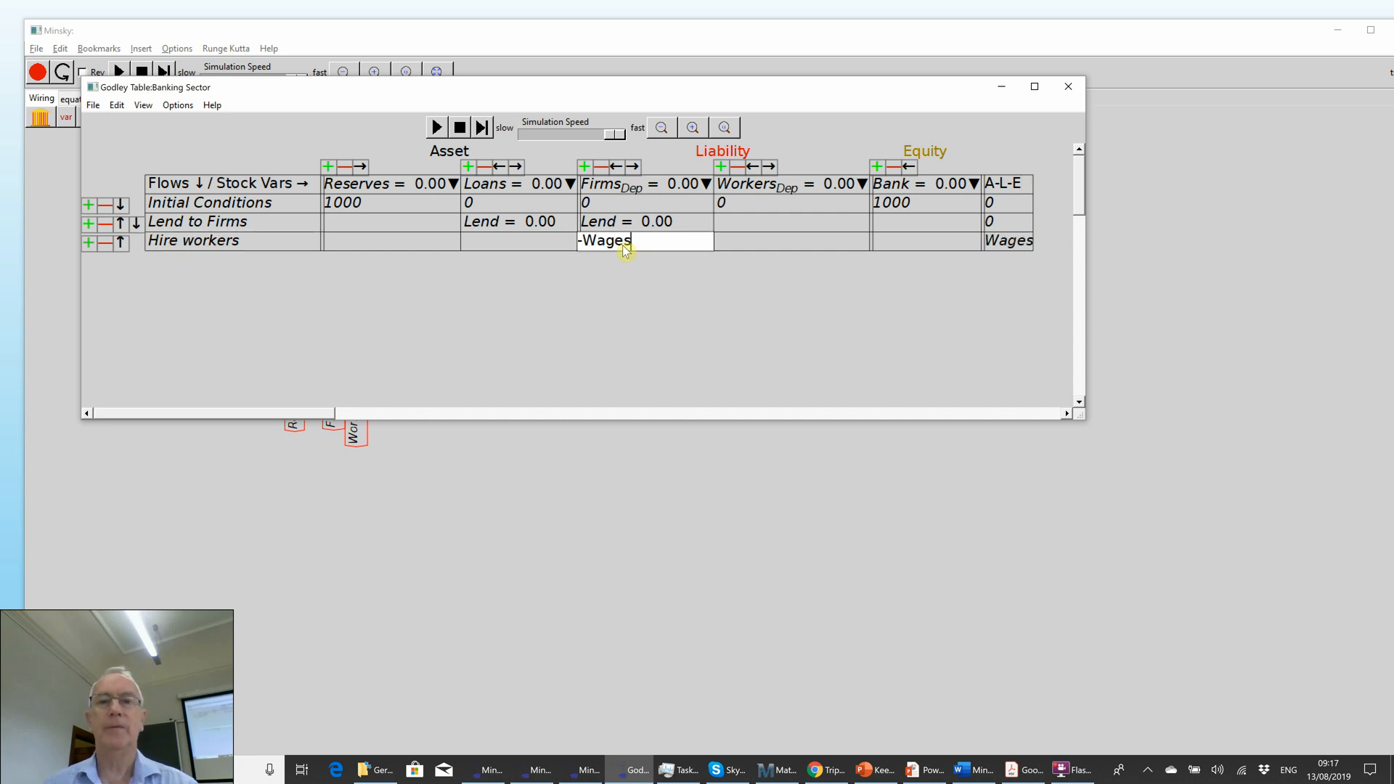
left_click(735, 250)
type("Wages")
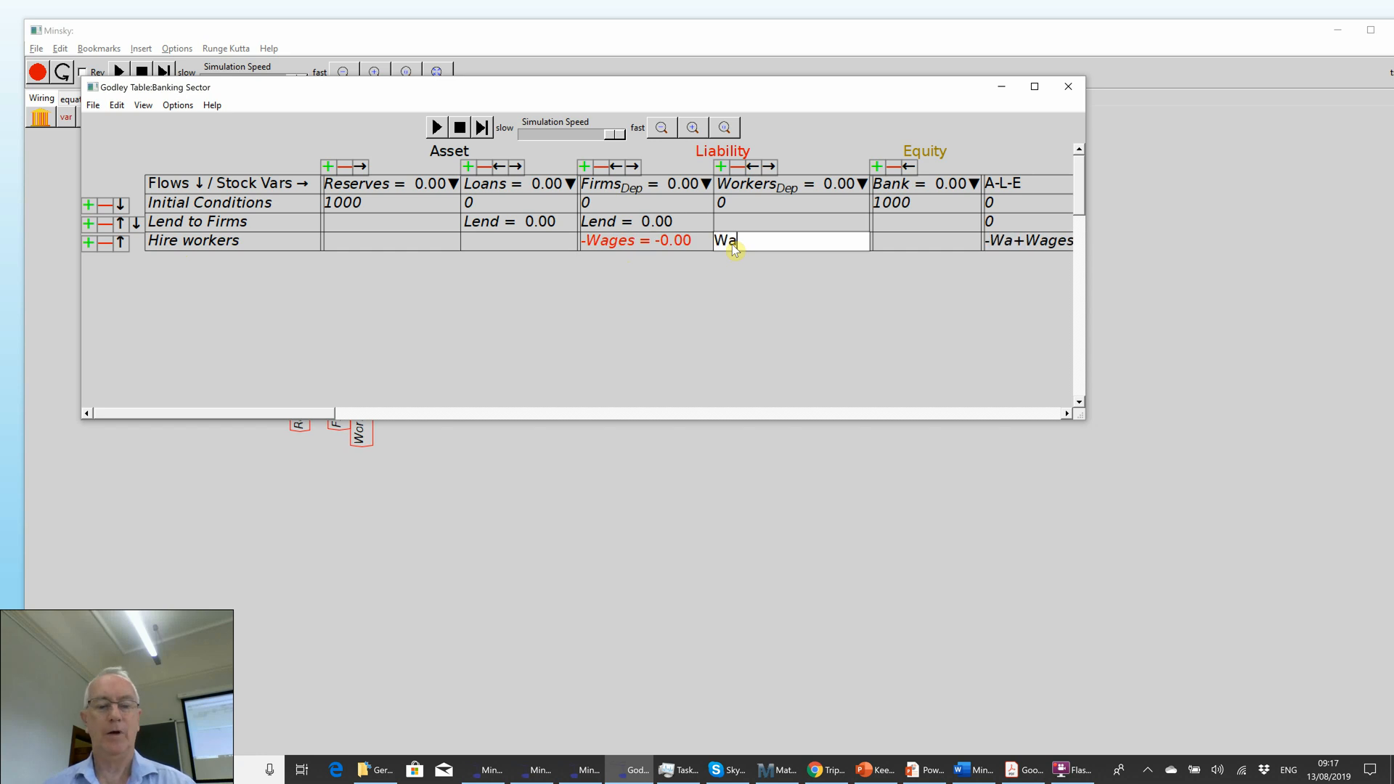
Step: Add a flow row named Pay Interest with -Int under Firms_{Dep} and Int under the Bank equity column
left_click(88, 242)
left_click(169, 258)
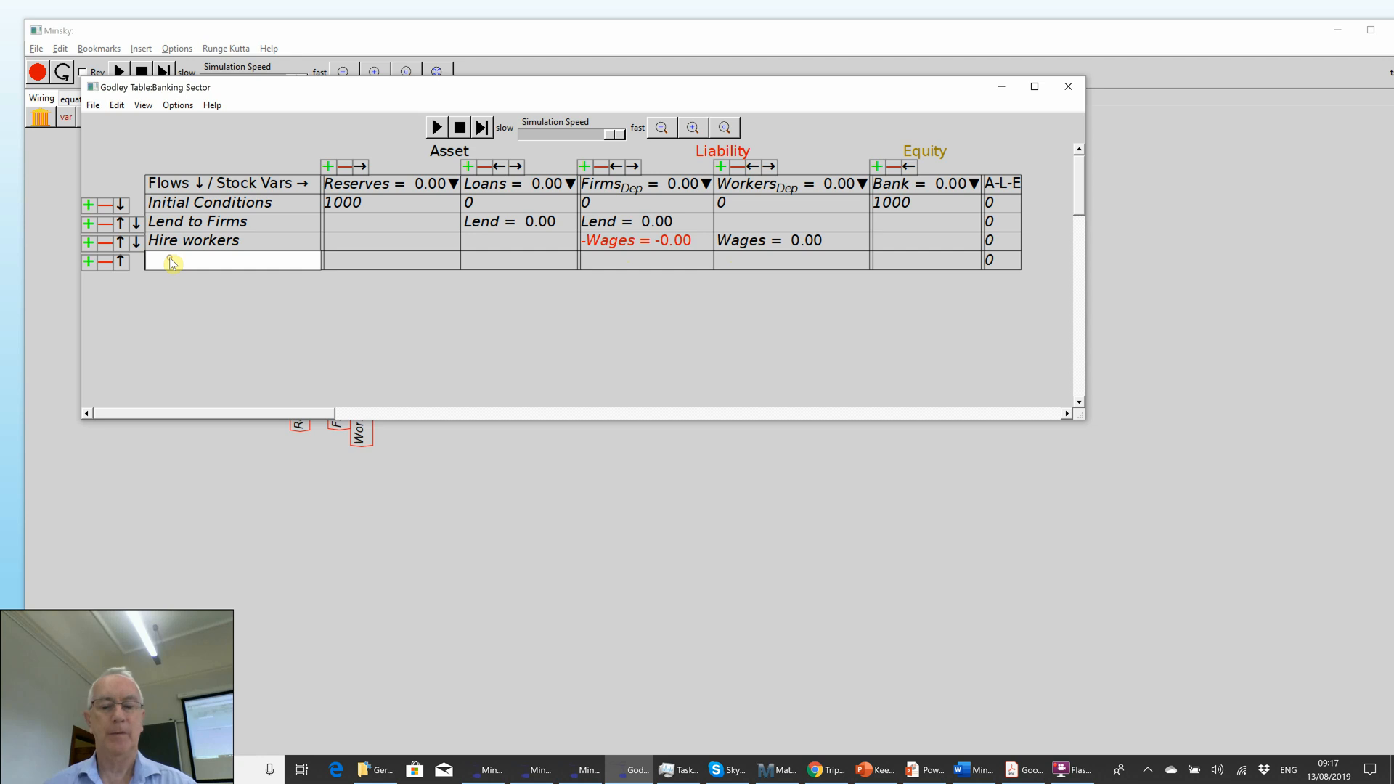
type("Pay Interest")
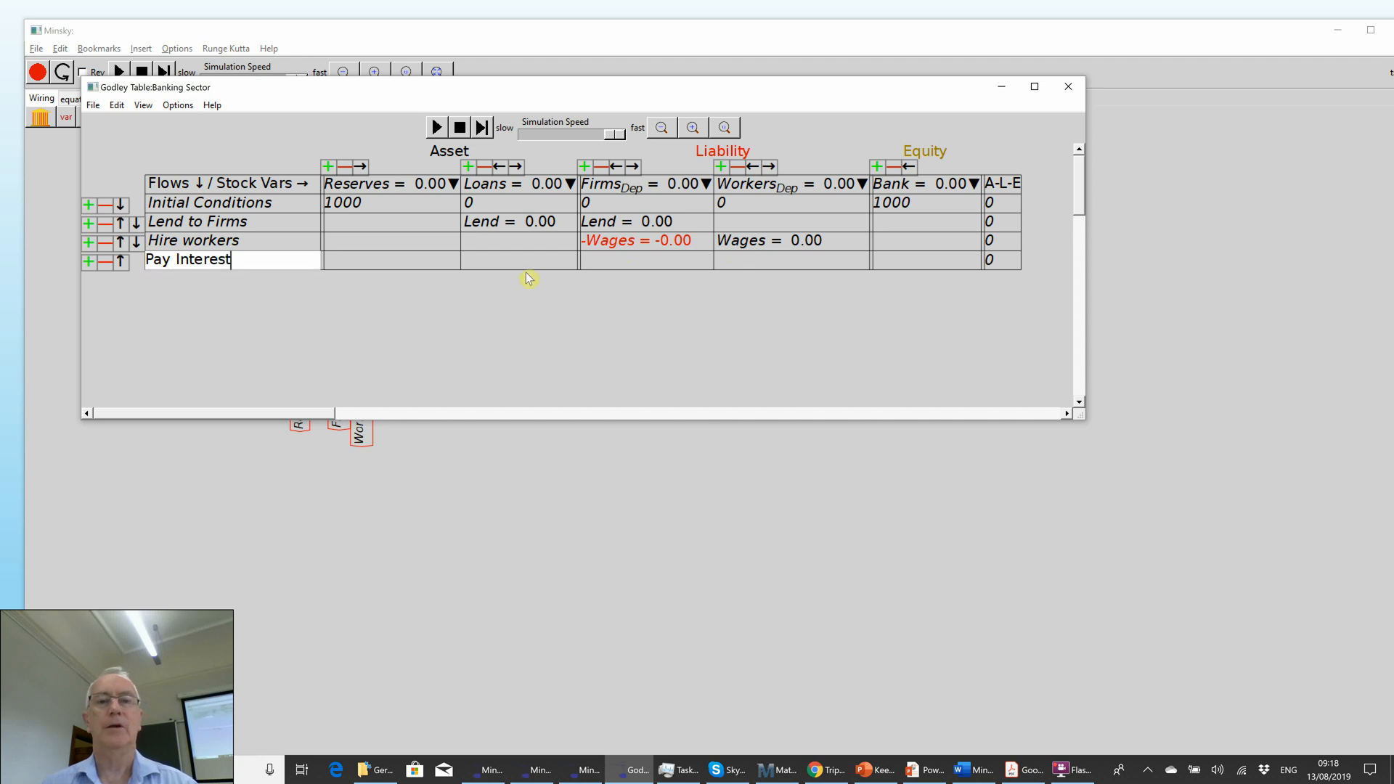
left_click(597, 262)
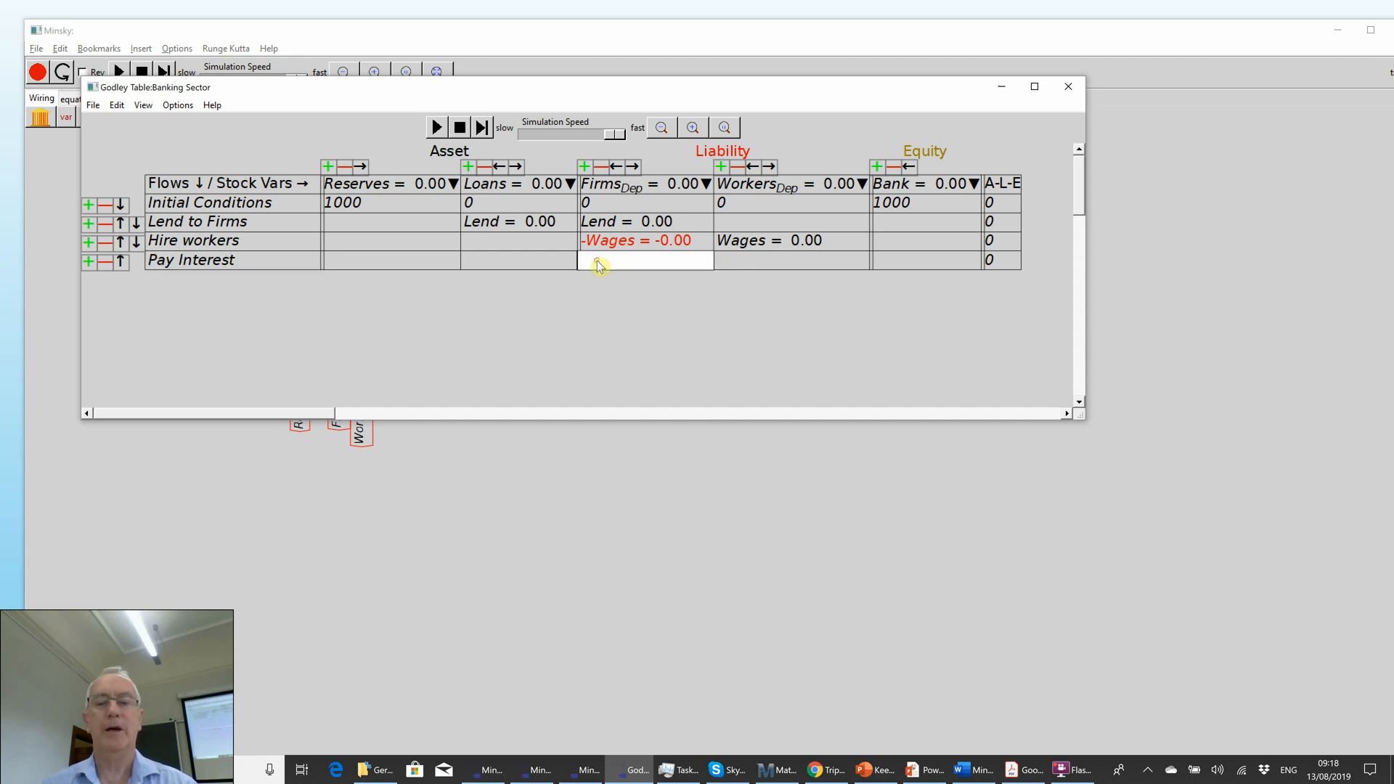
type("-Int")
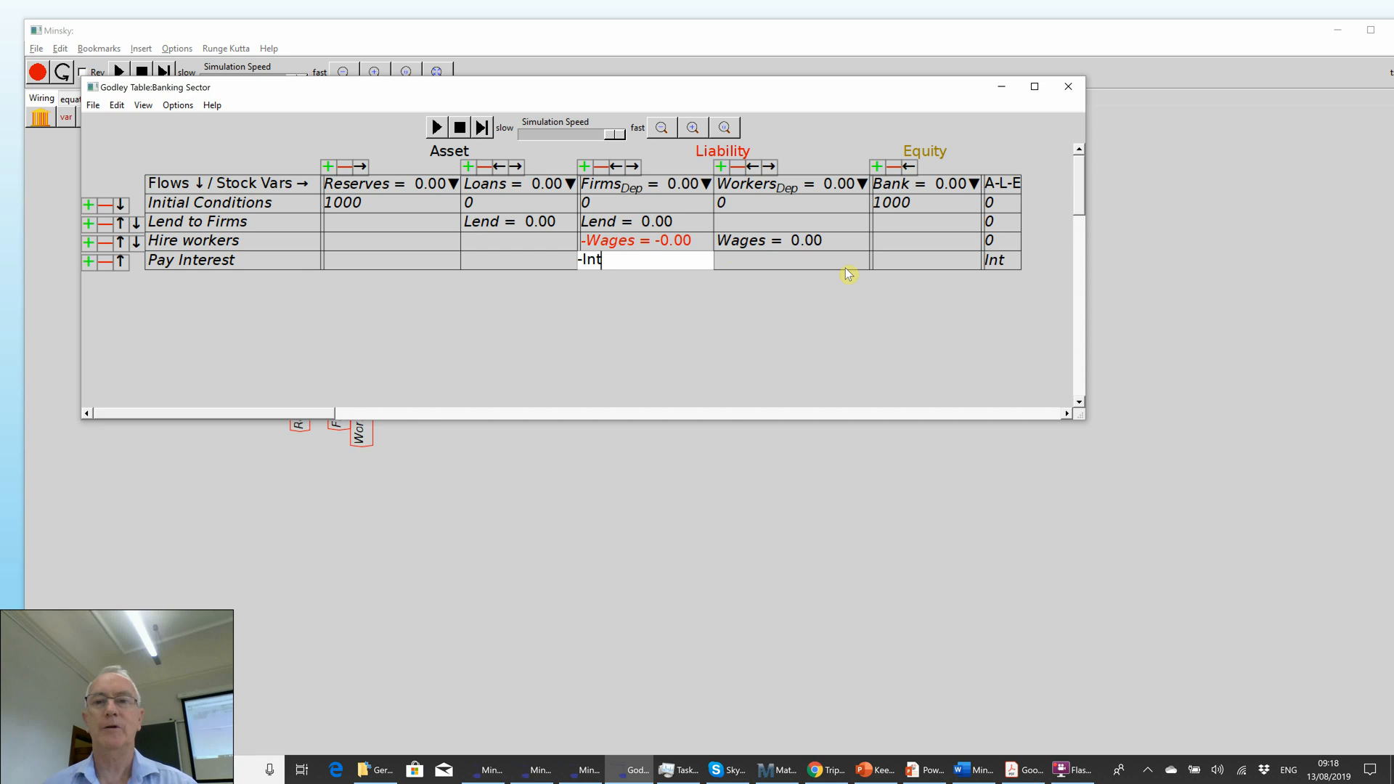
left_click(875, 269)
type("Int")
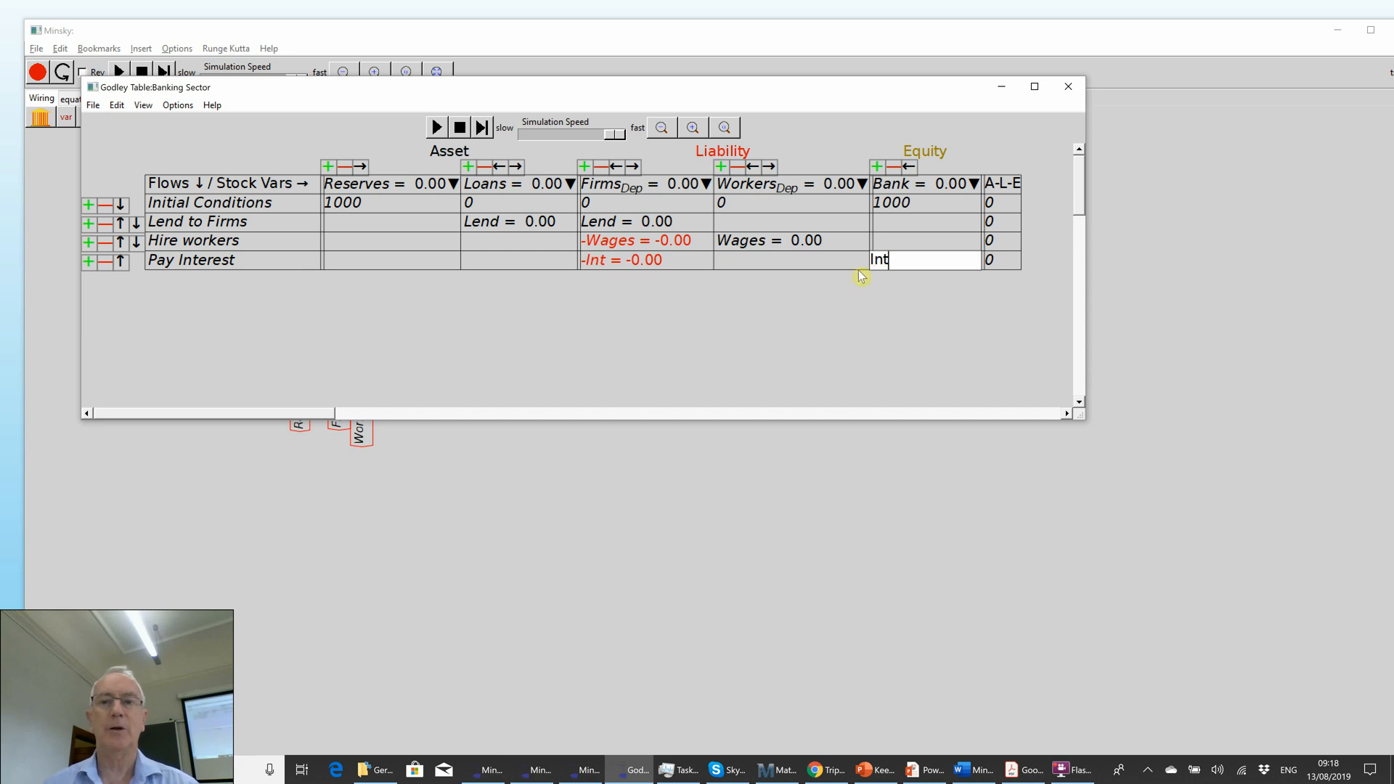
Step: Add a flow row named Workers consume with Cons_W entered under both Workers_{Dep} and Firms_{Dep}
left_click(88, 262)
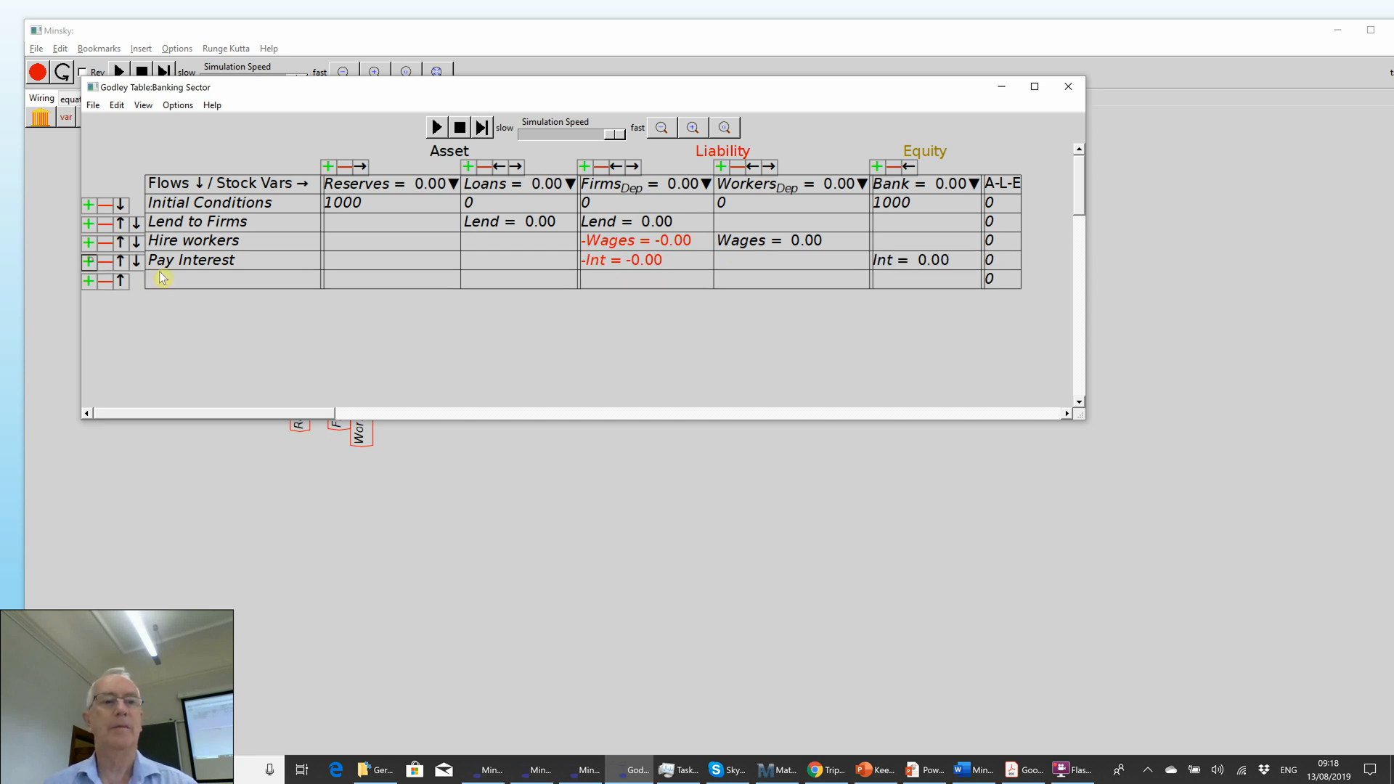
left_click(162, 281)
type("Worke")
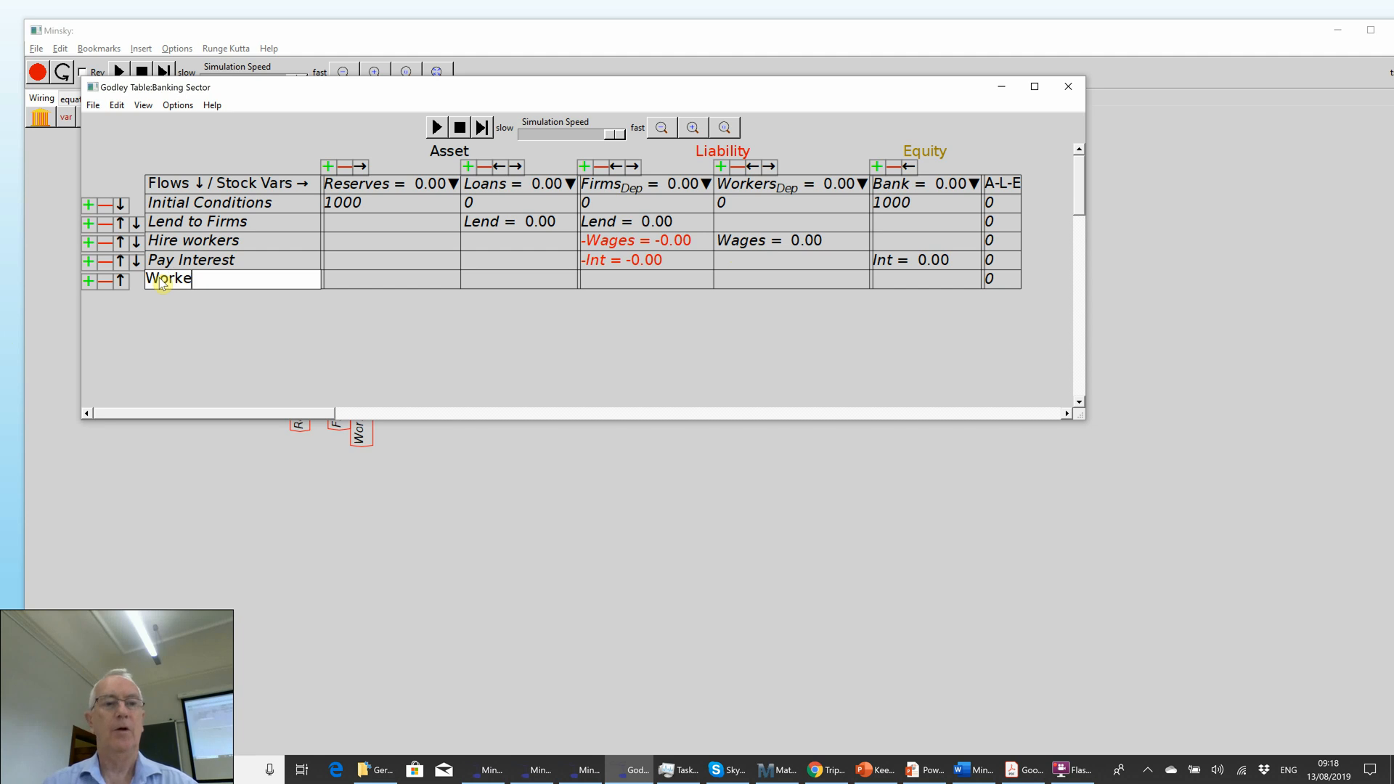
type("rs consume")
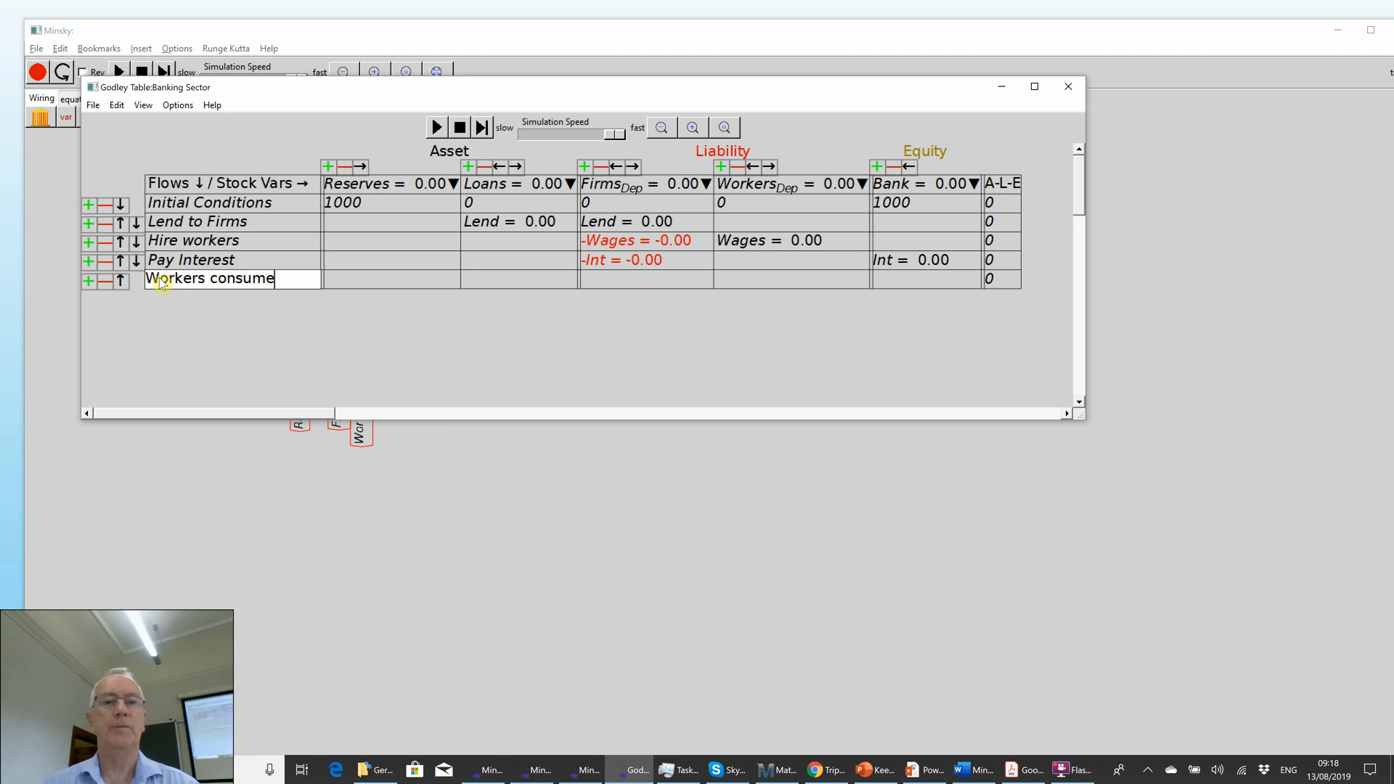
left_click(771, 288)
type("Cons_W")
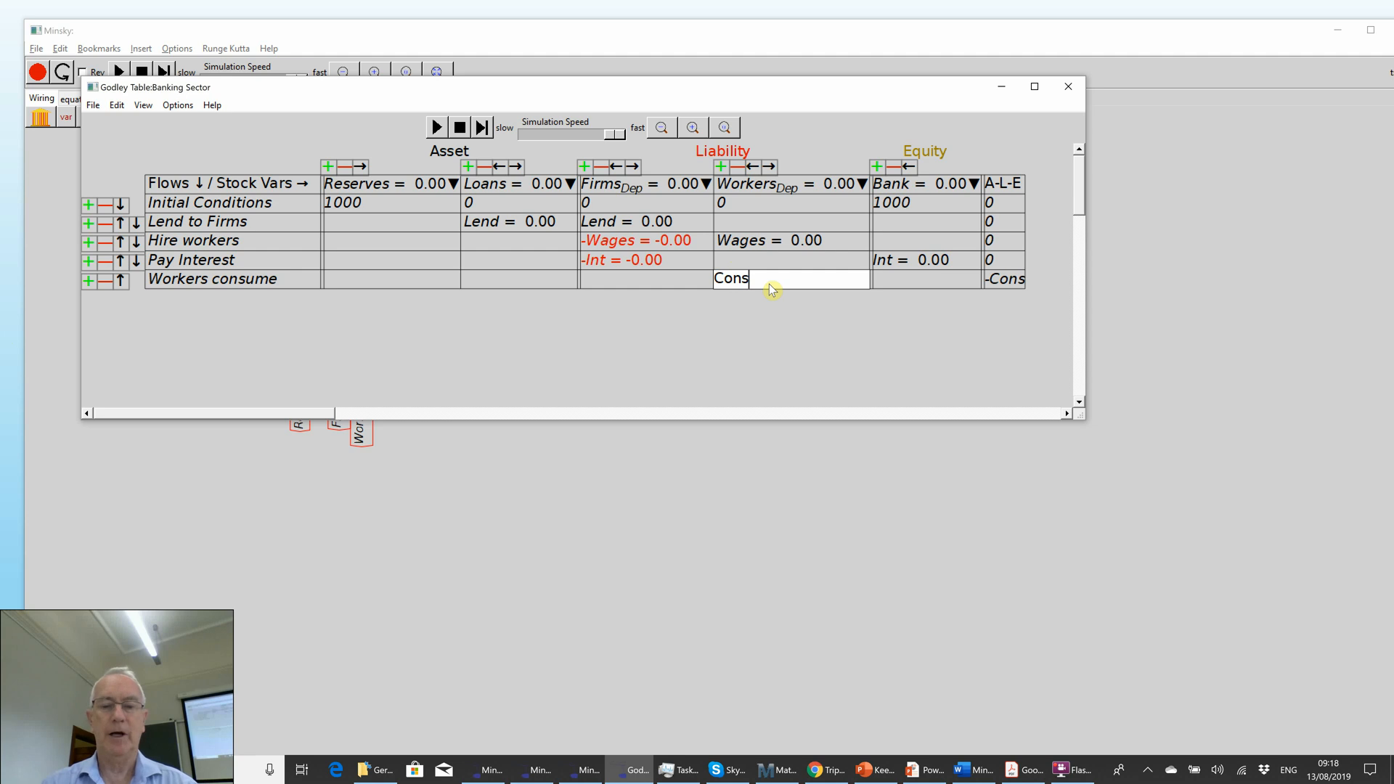
left_click(650, 286)
type("Cons")
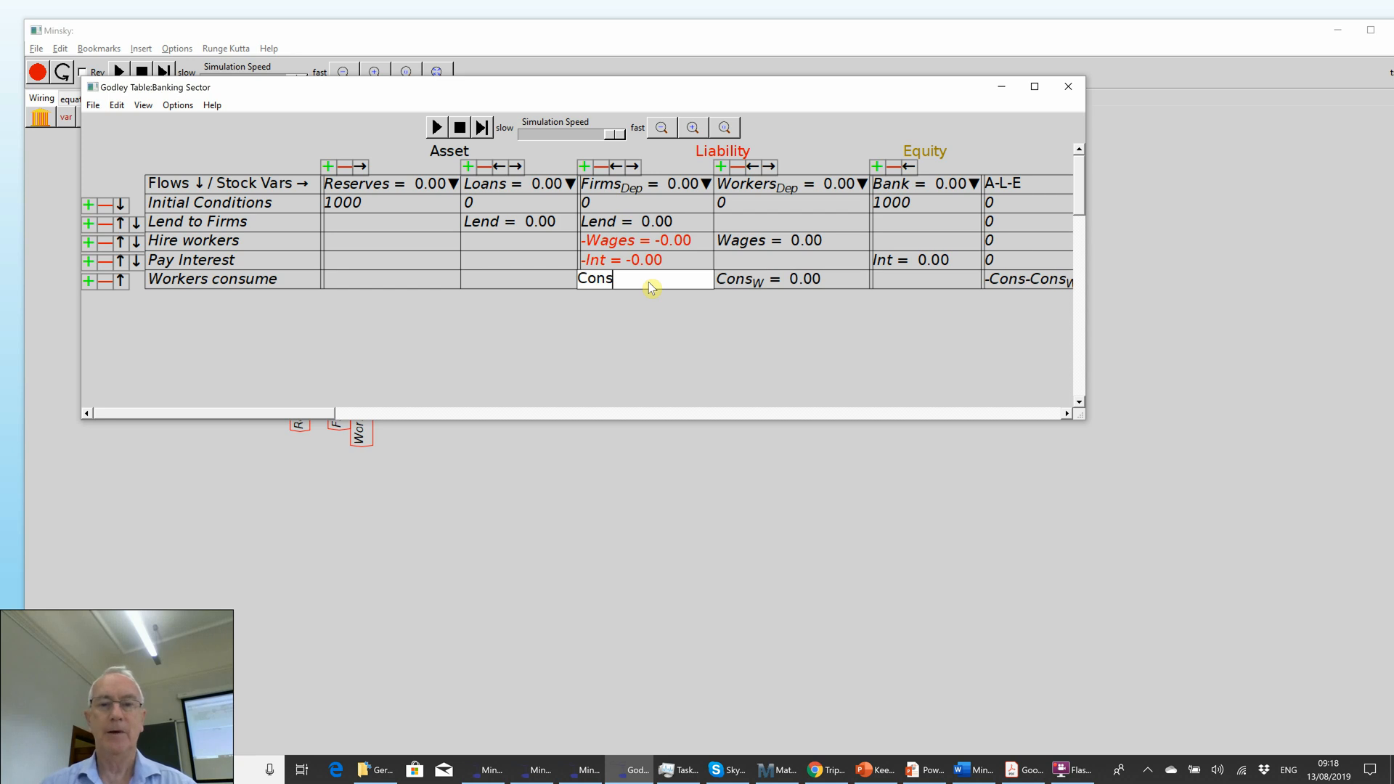
type("_W")
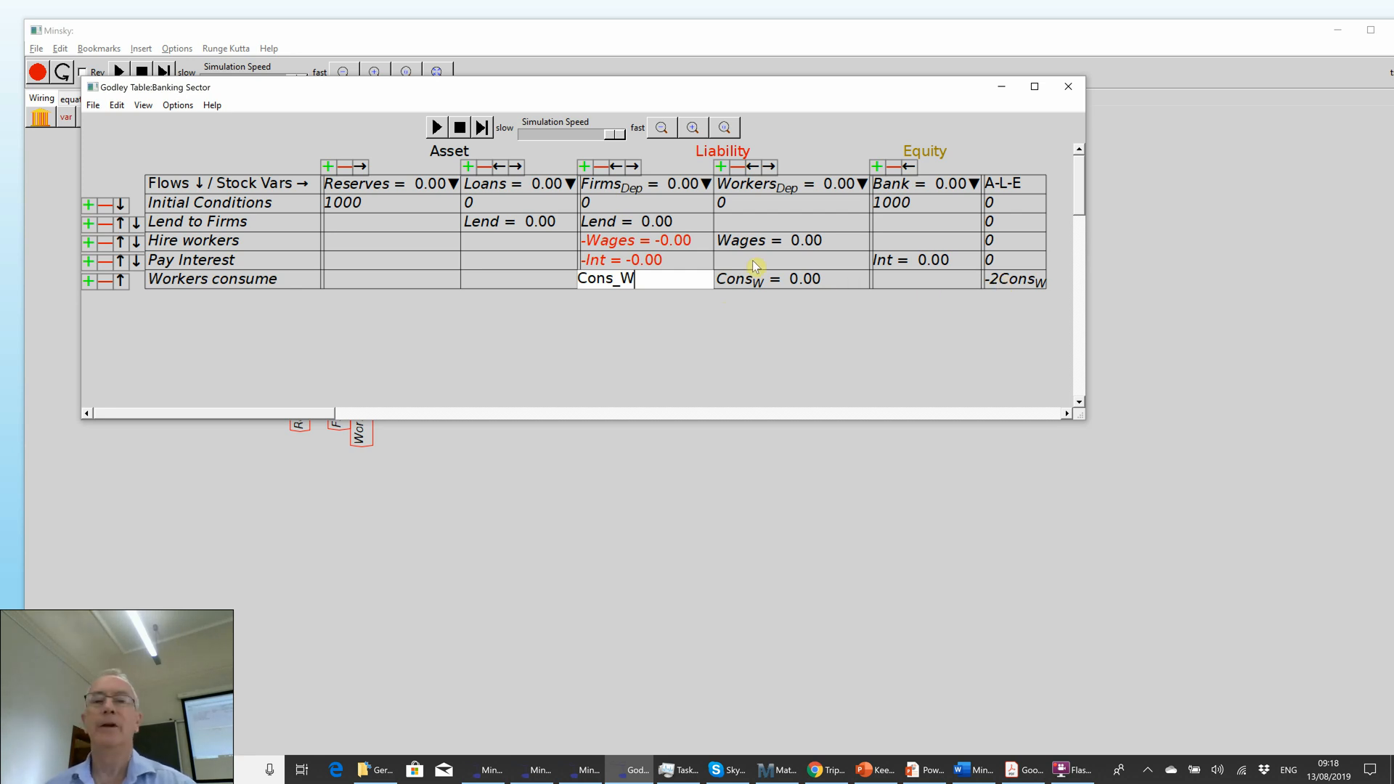
Step: Change the Workers_{Dep} entry of the Workers consume row to -Cons_W
left_click(742, 283)
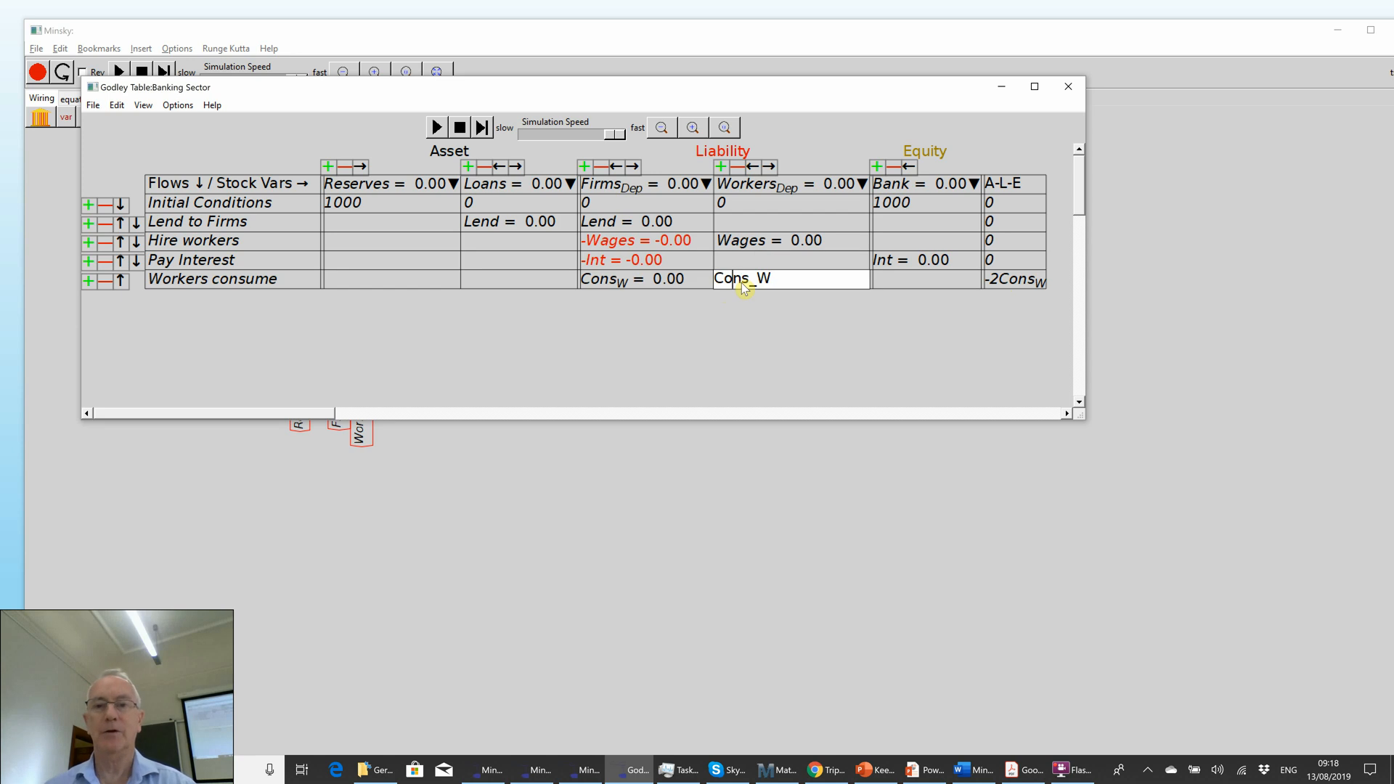
key("Home")
type("-")
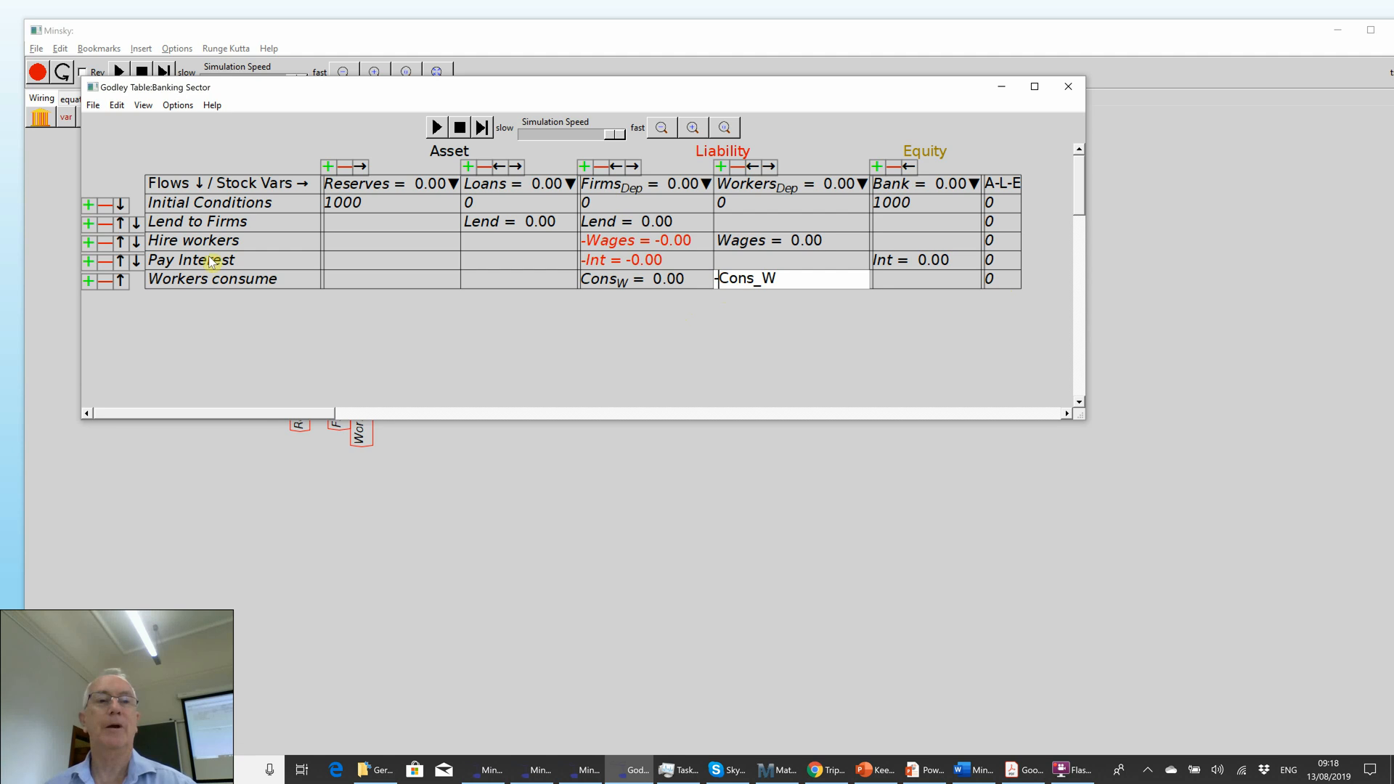
Step: Add a flow row named Banks Buy with -Buy_B under the Bank equity column and Buy_B under Firms_{Dep}
left_click(91, 284)
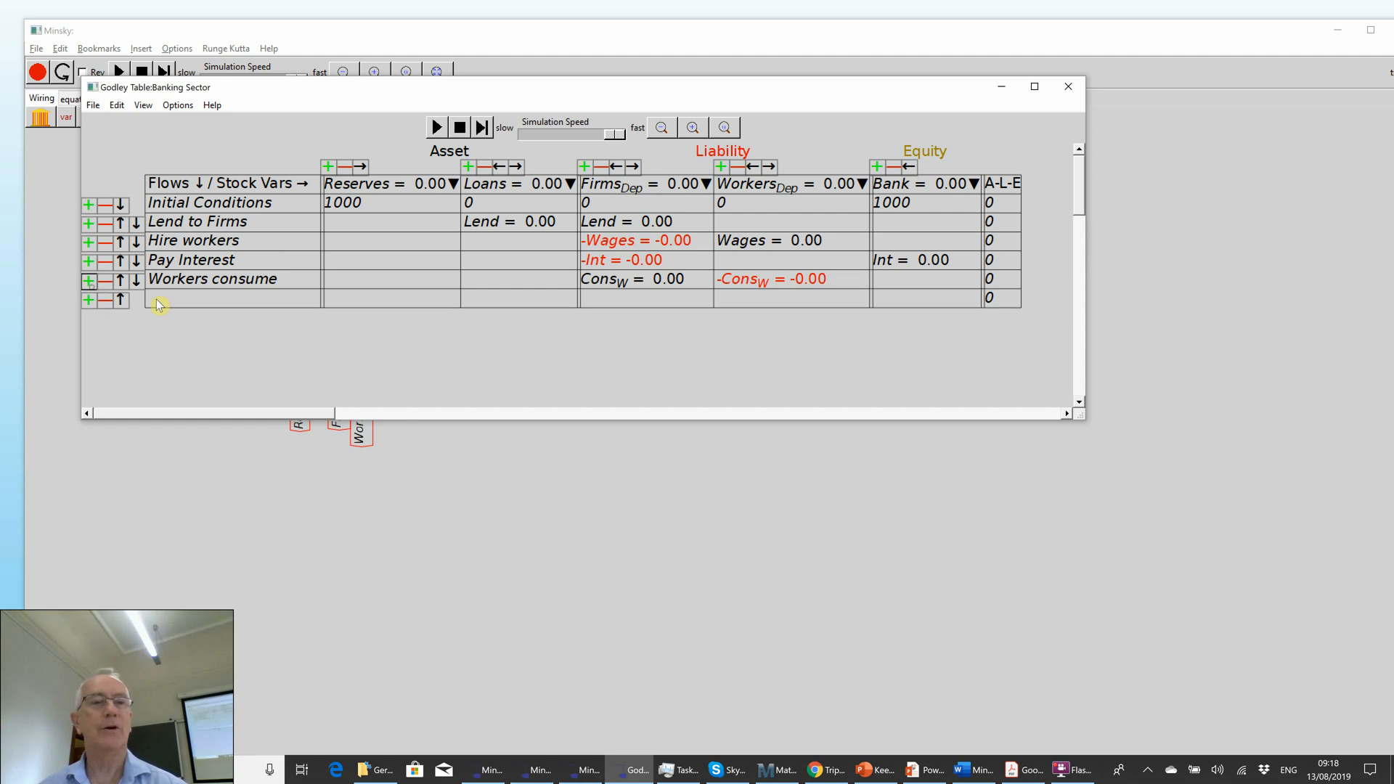
left_click(159, 302)
type("Banks Buy")
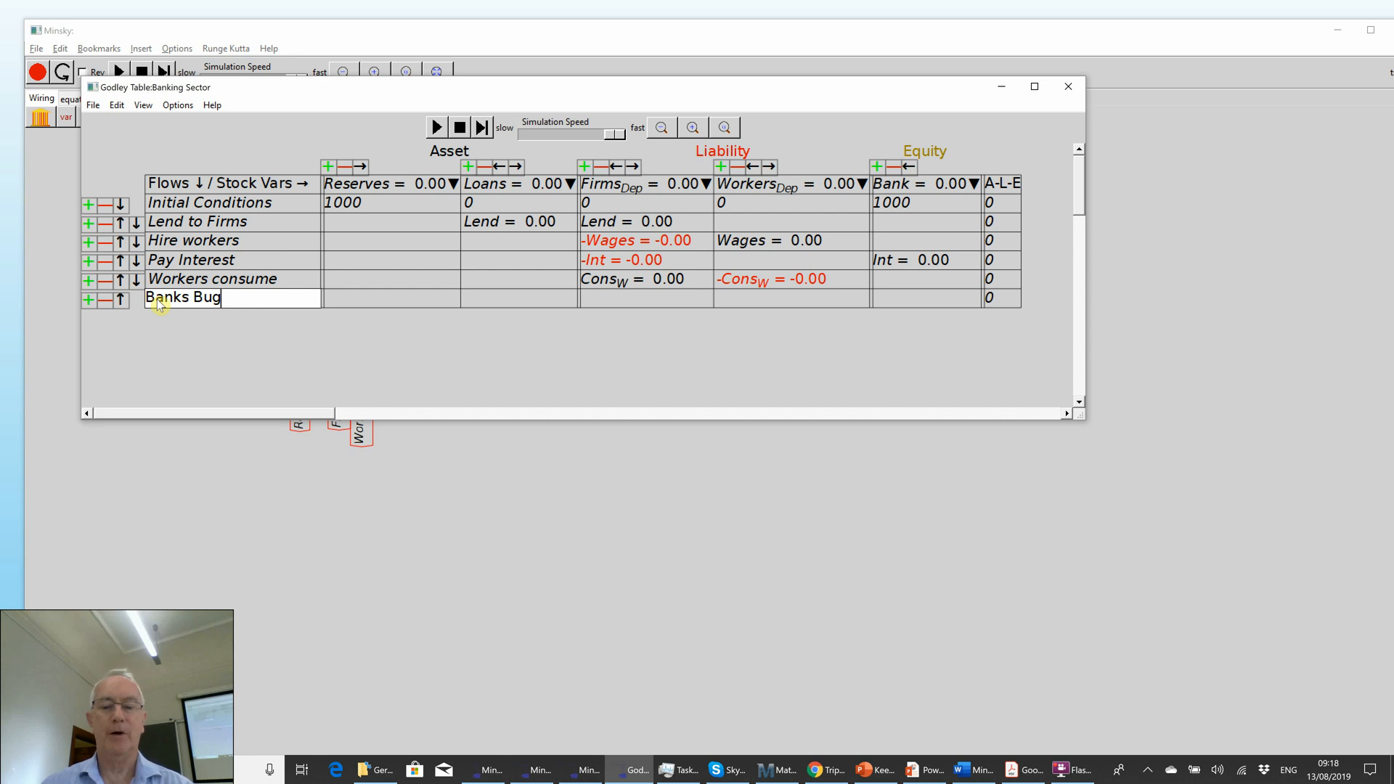
left_click(902, 297)
type("-Bu")
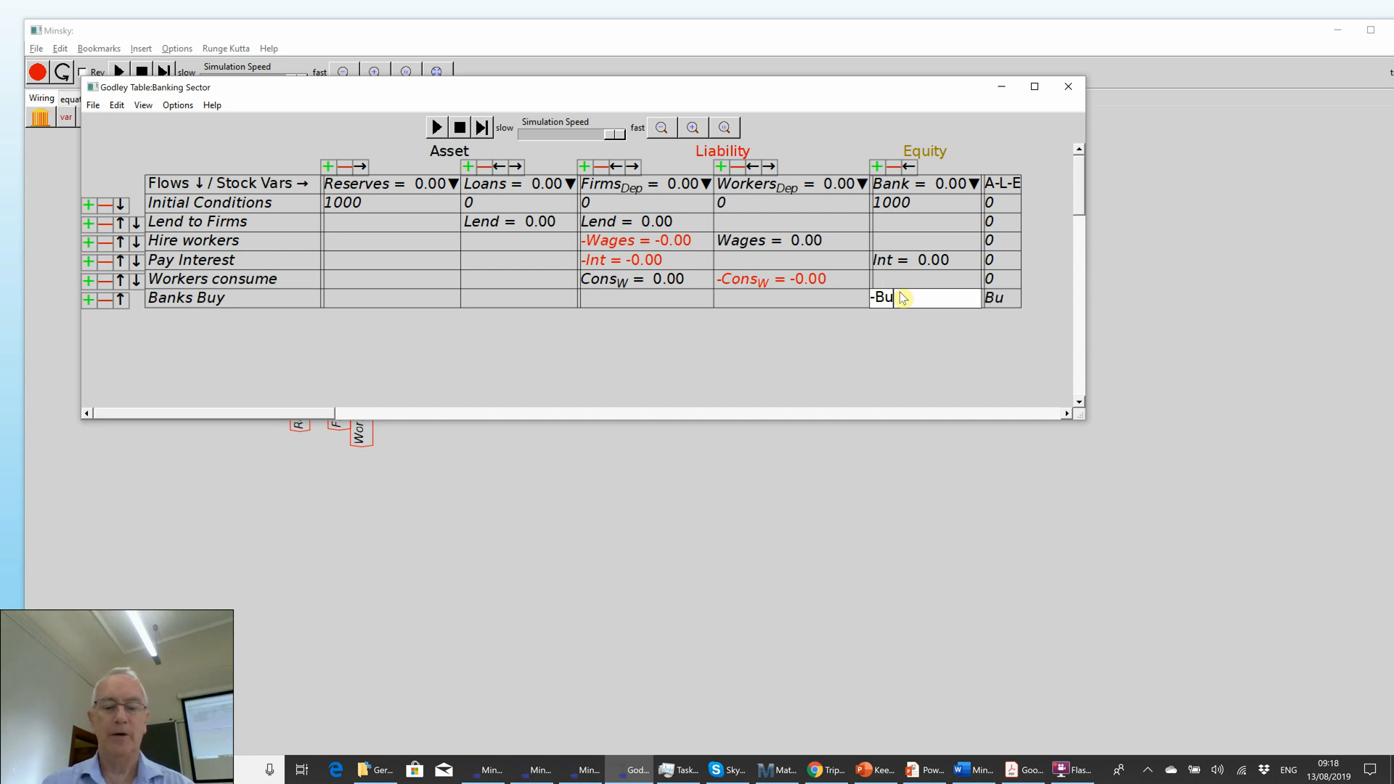
type("y")
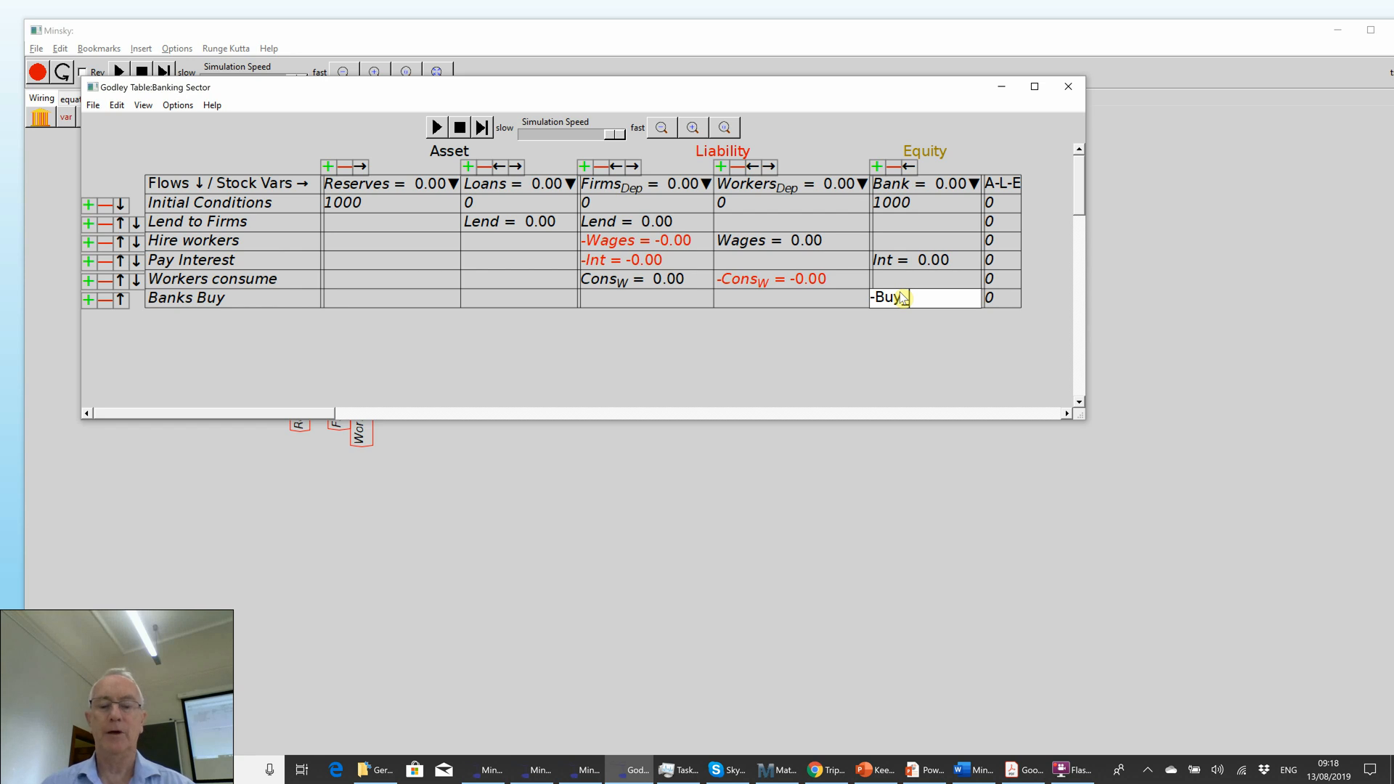
type("_B")
left_click(634, 302)
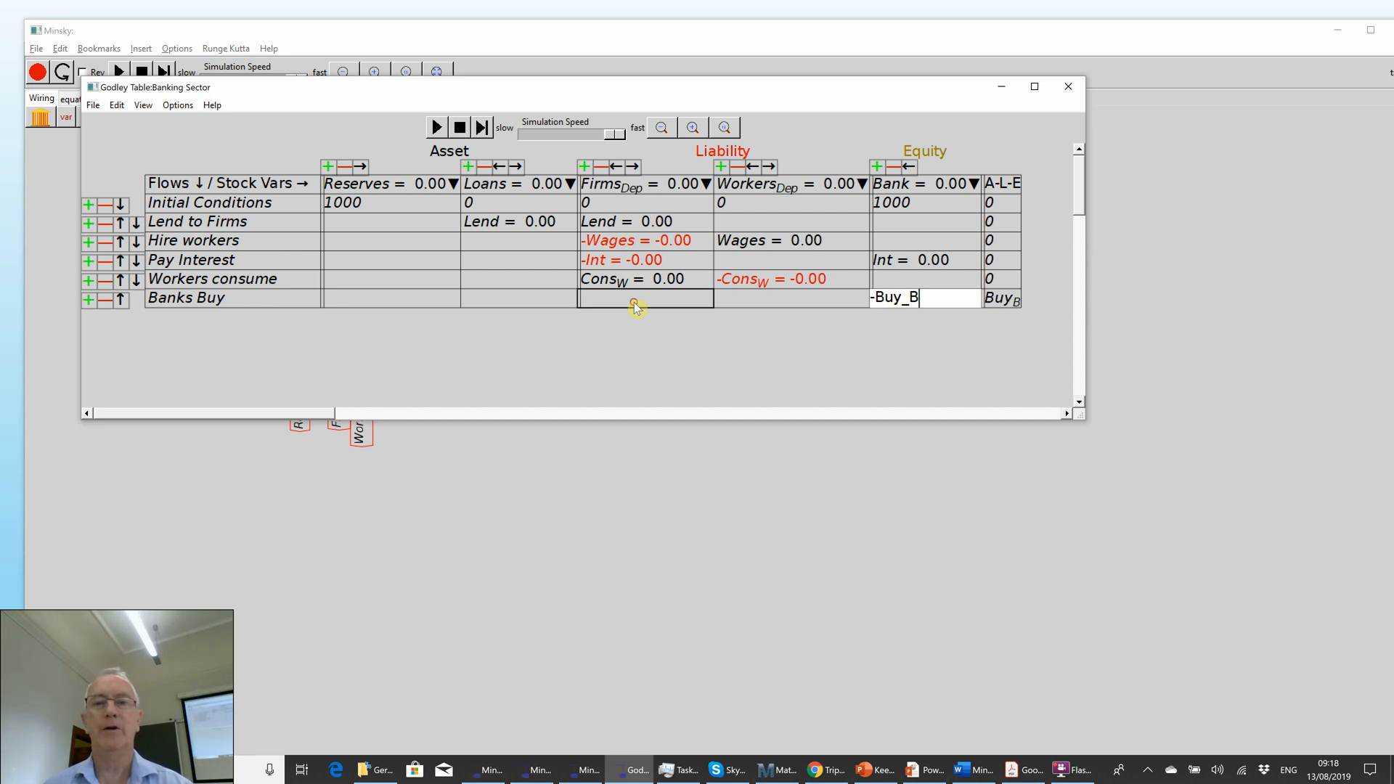
type("Buy_")
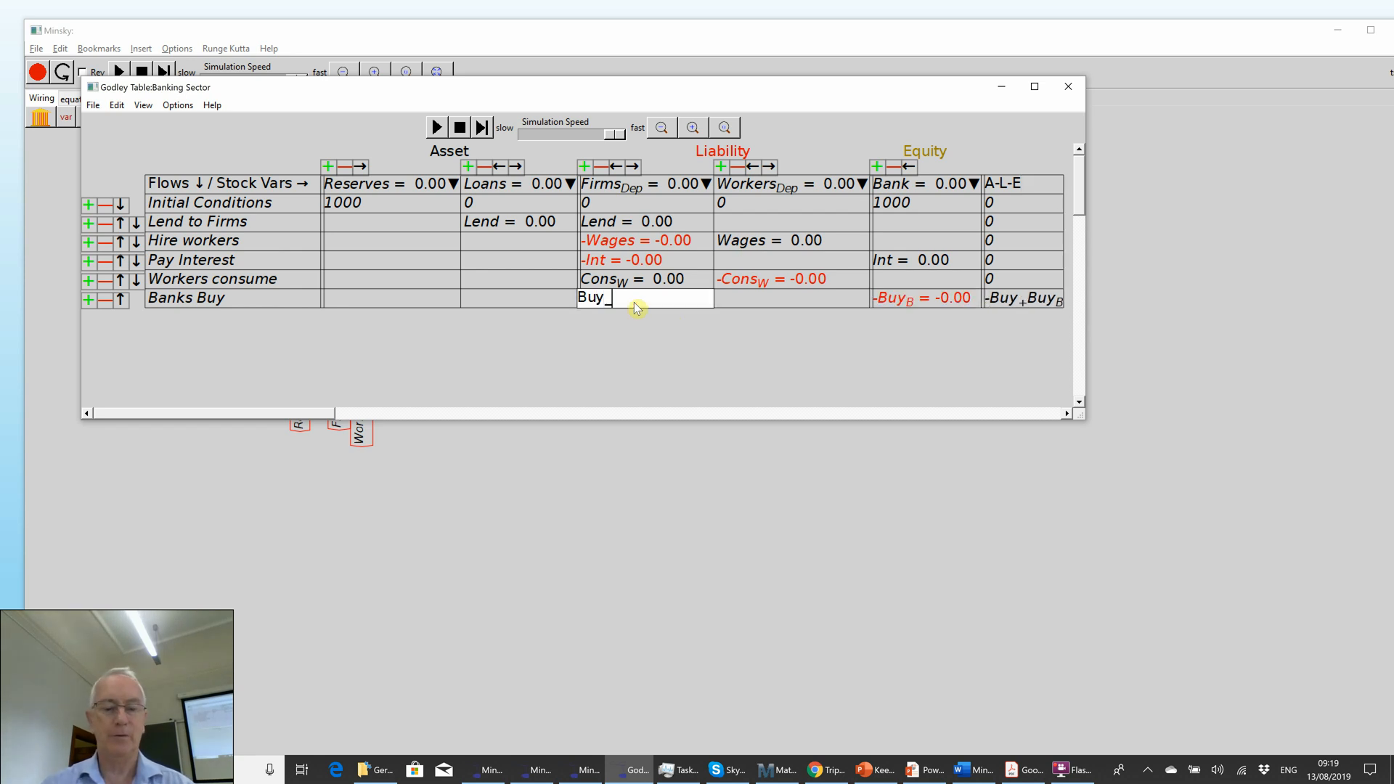
type("B")
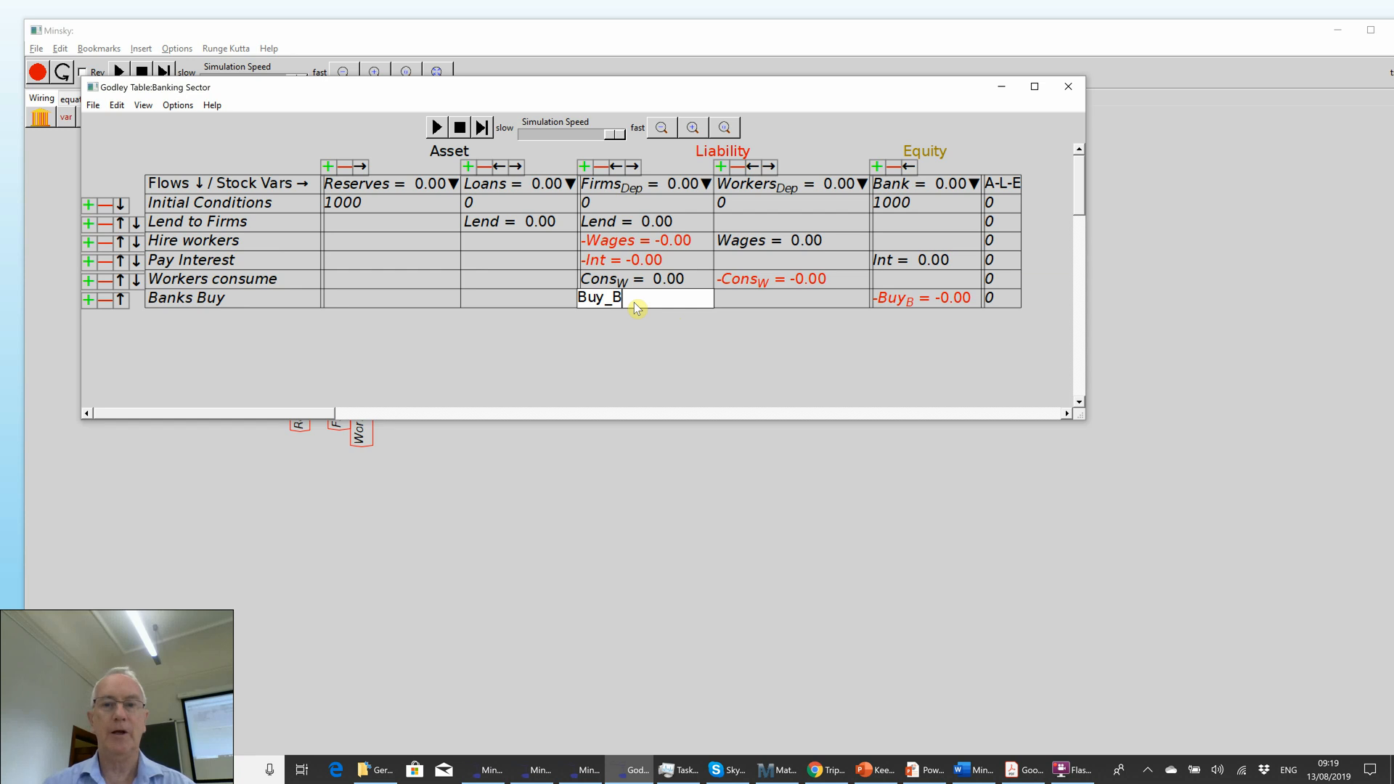
Step: Add a flow row named Repay Loans with -Repay under both Firms_{Dep} and Loans
left_click(88, 300)
left_click(161, 317)
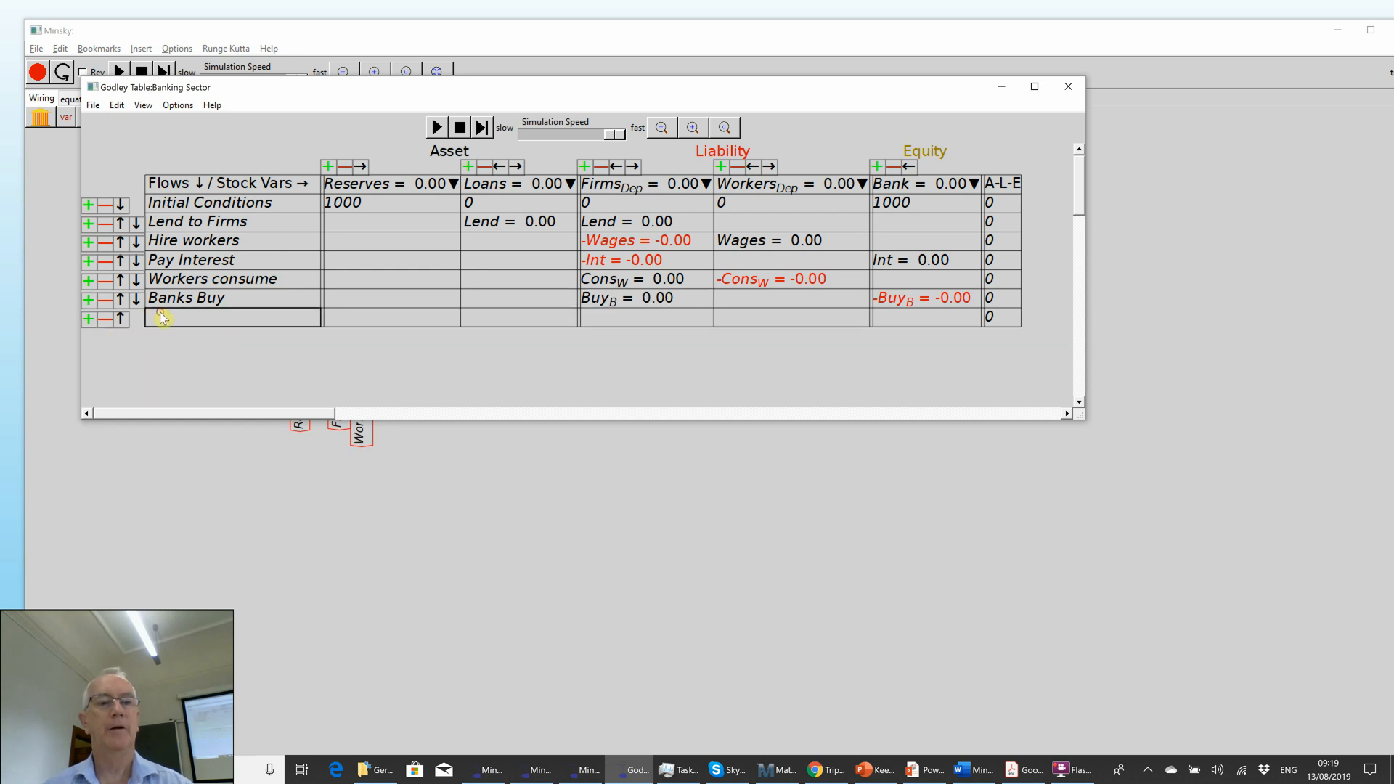
type("Repay Lao")
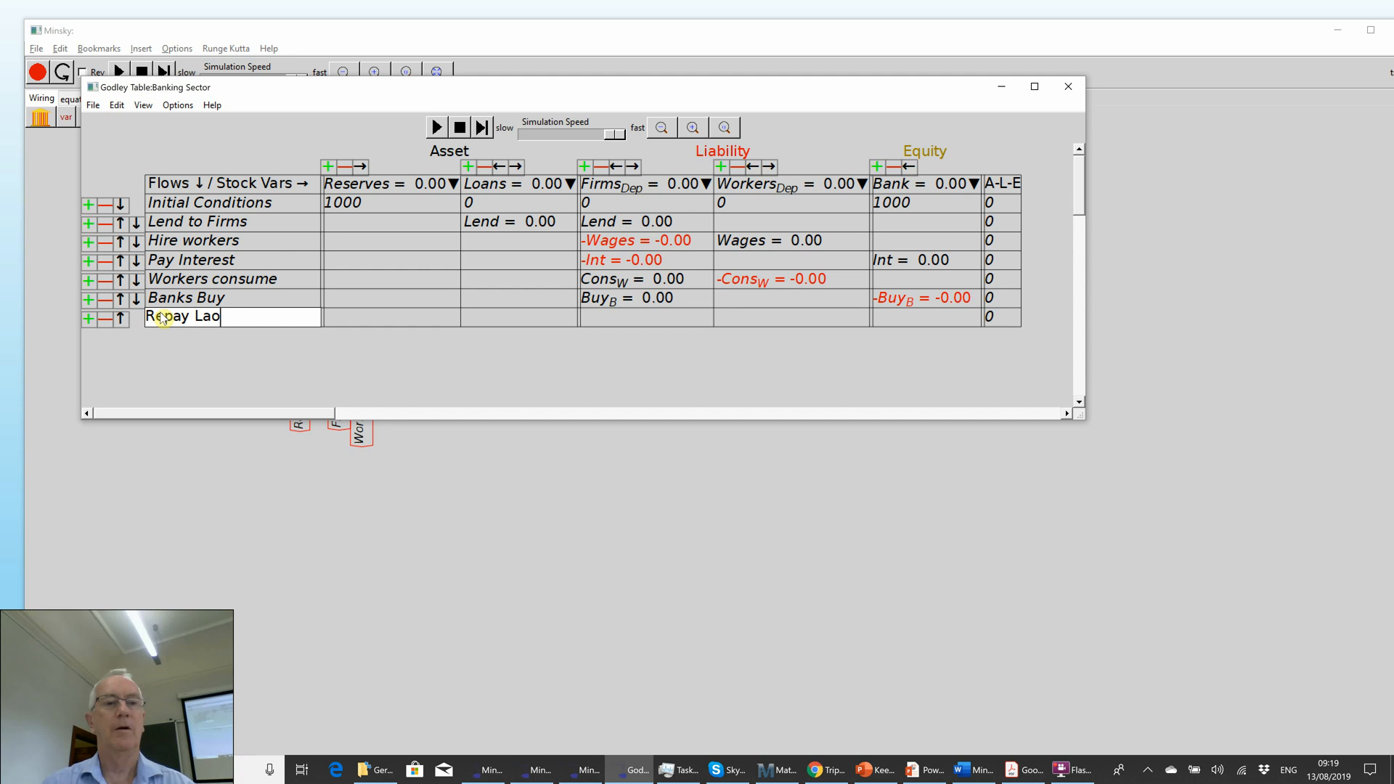
key("BackSpace")
key("BackSpace")
type("oans")
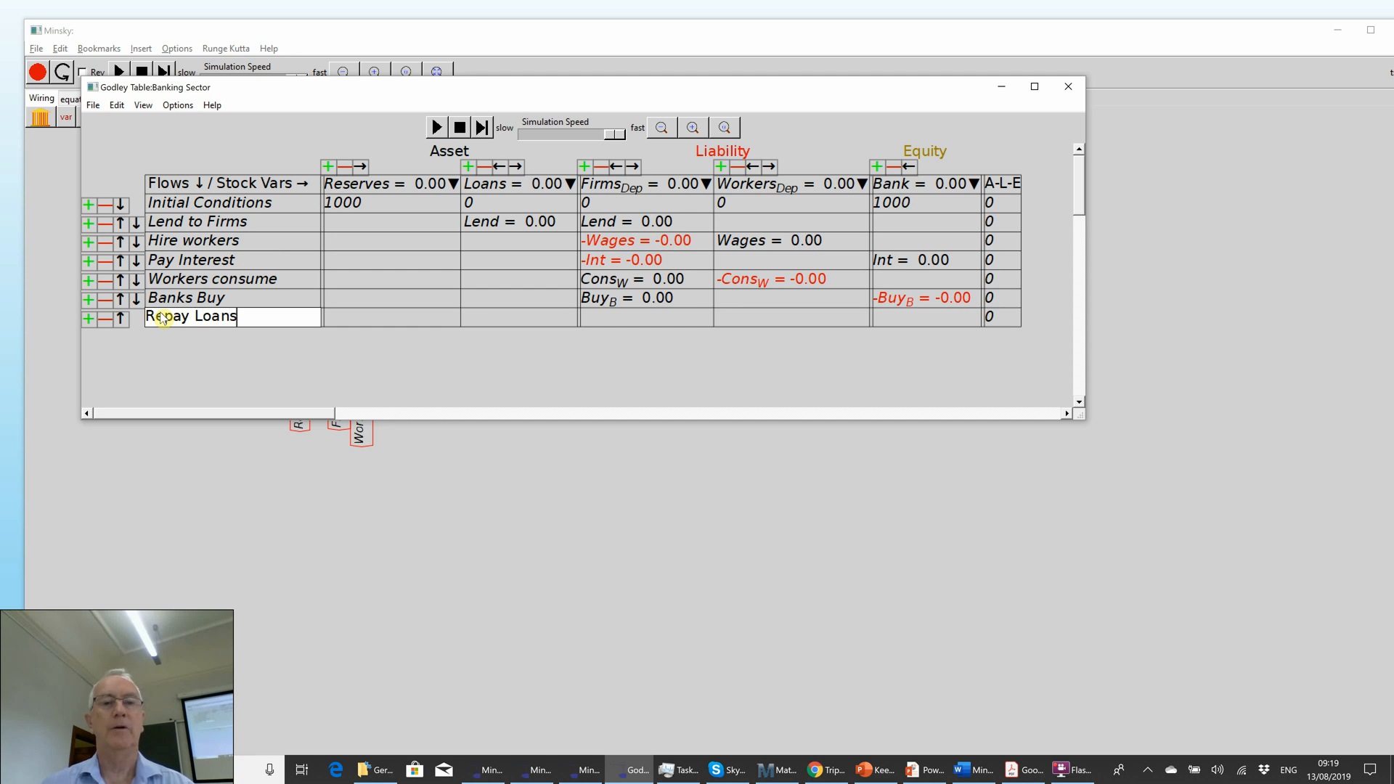
left_click(594, 320)
type("-Repay")
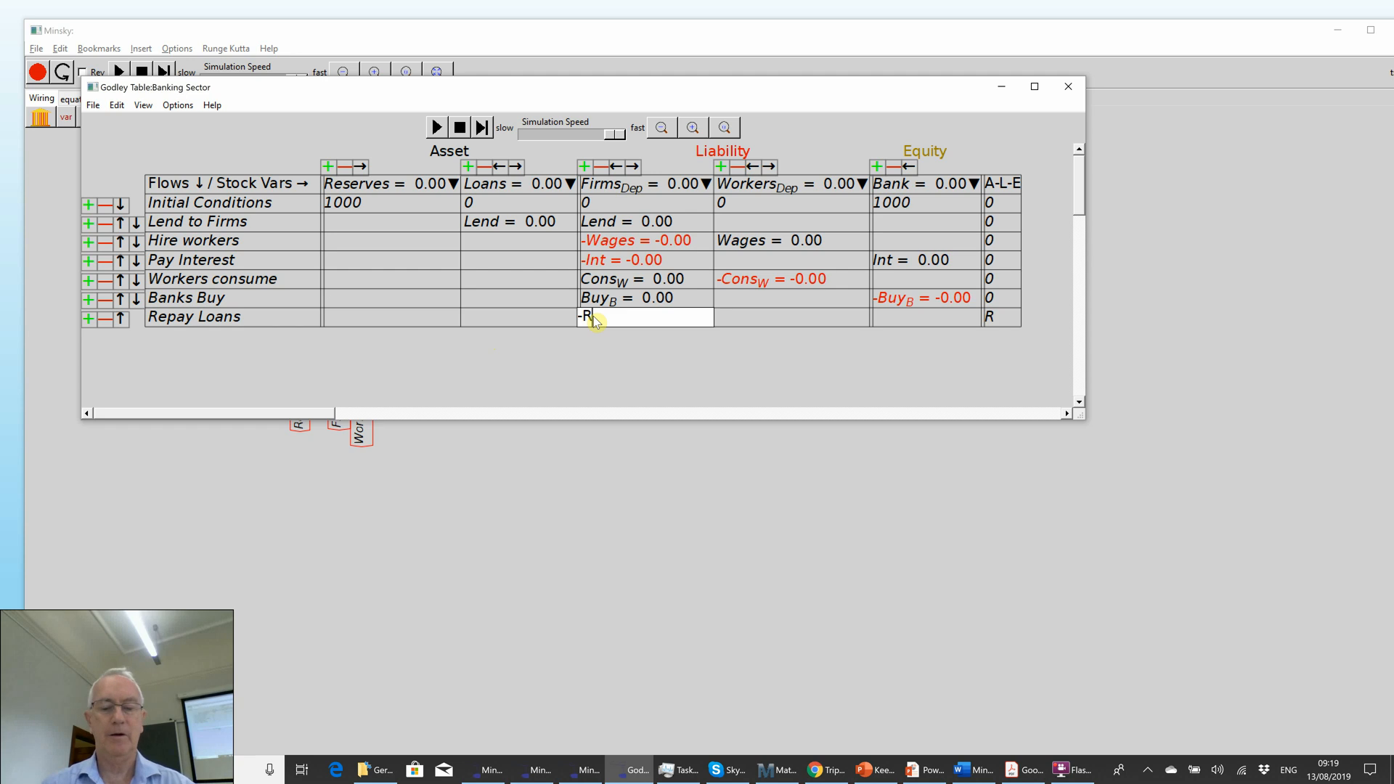
left_click(528, 326)
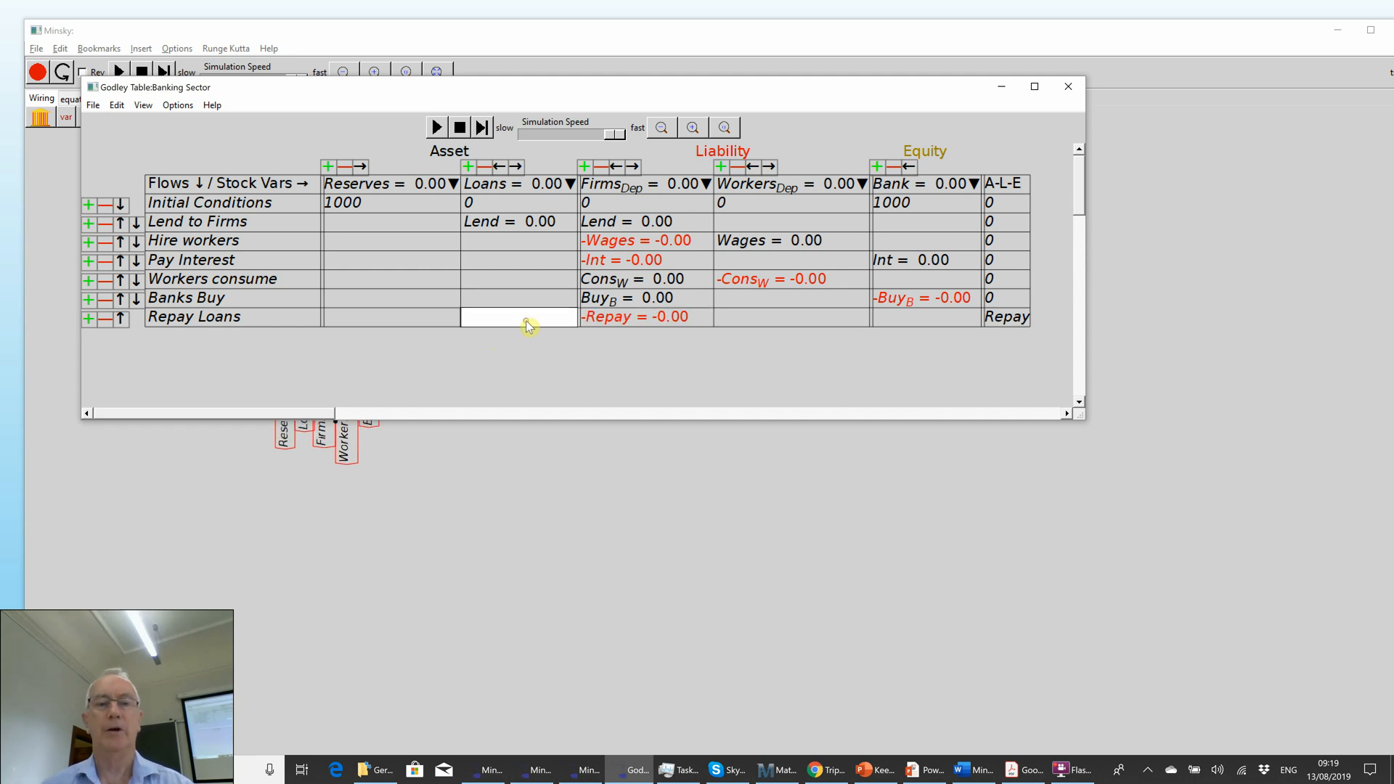
type("-Repay")
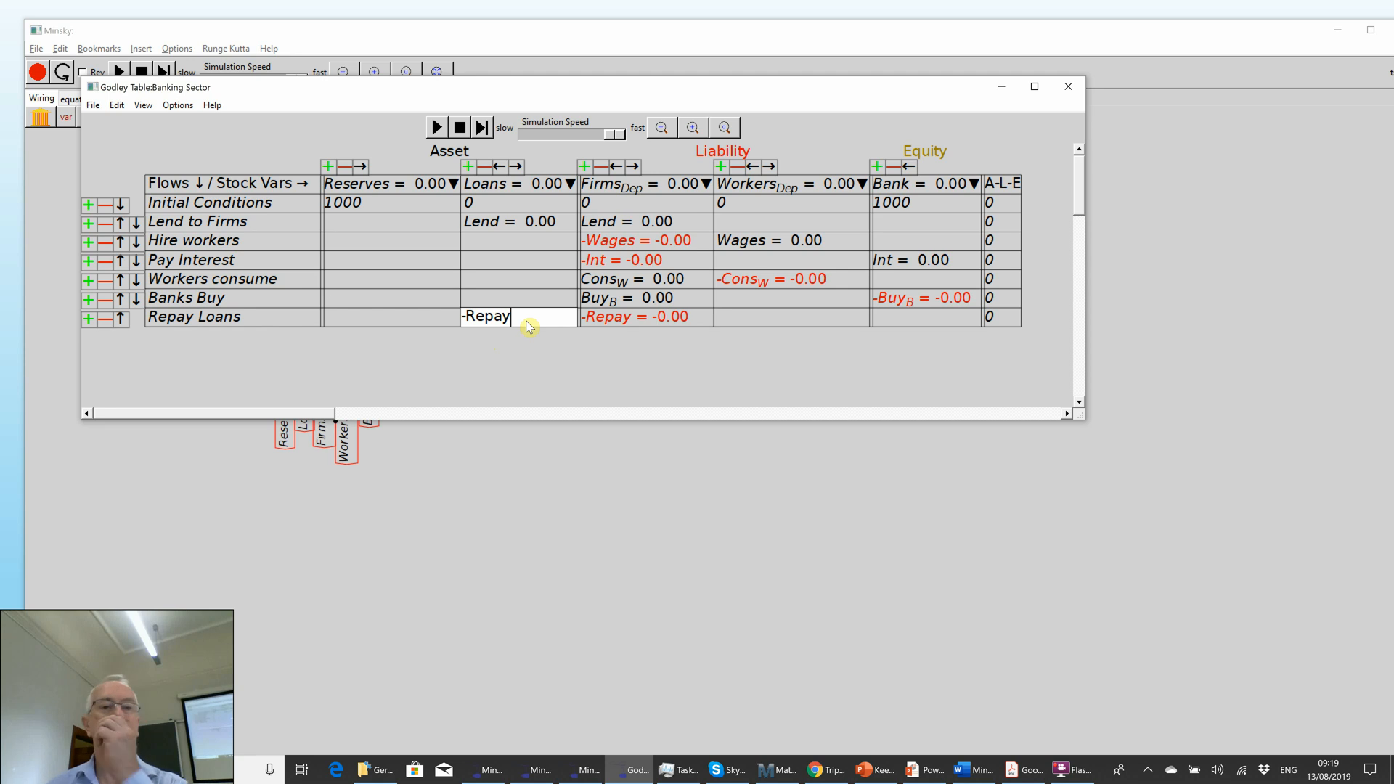
Step: Compare the table's flows in DR/CR style and in plus/minus style, leaving DR/CR style switched off
left_click(175, 106)
left_click(191, 136)
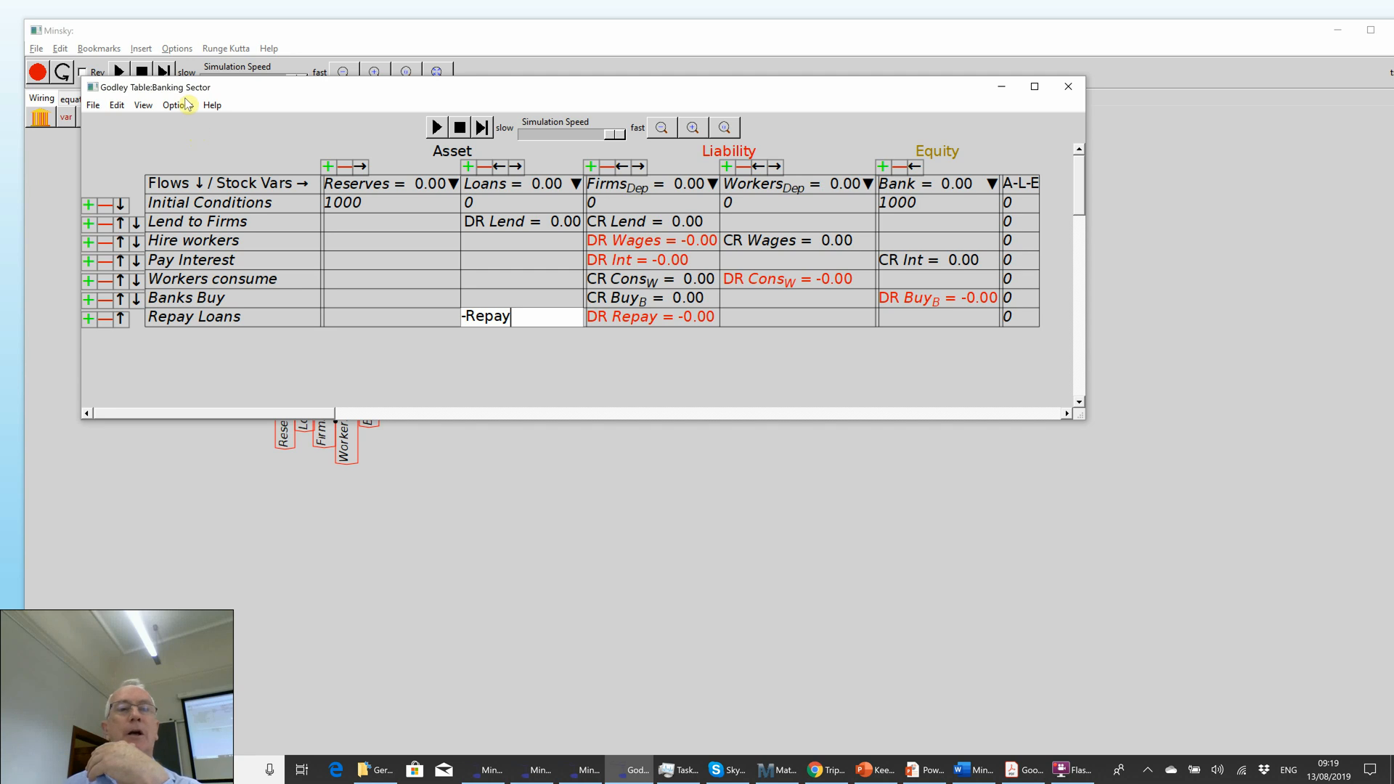
left_click(178, 107)
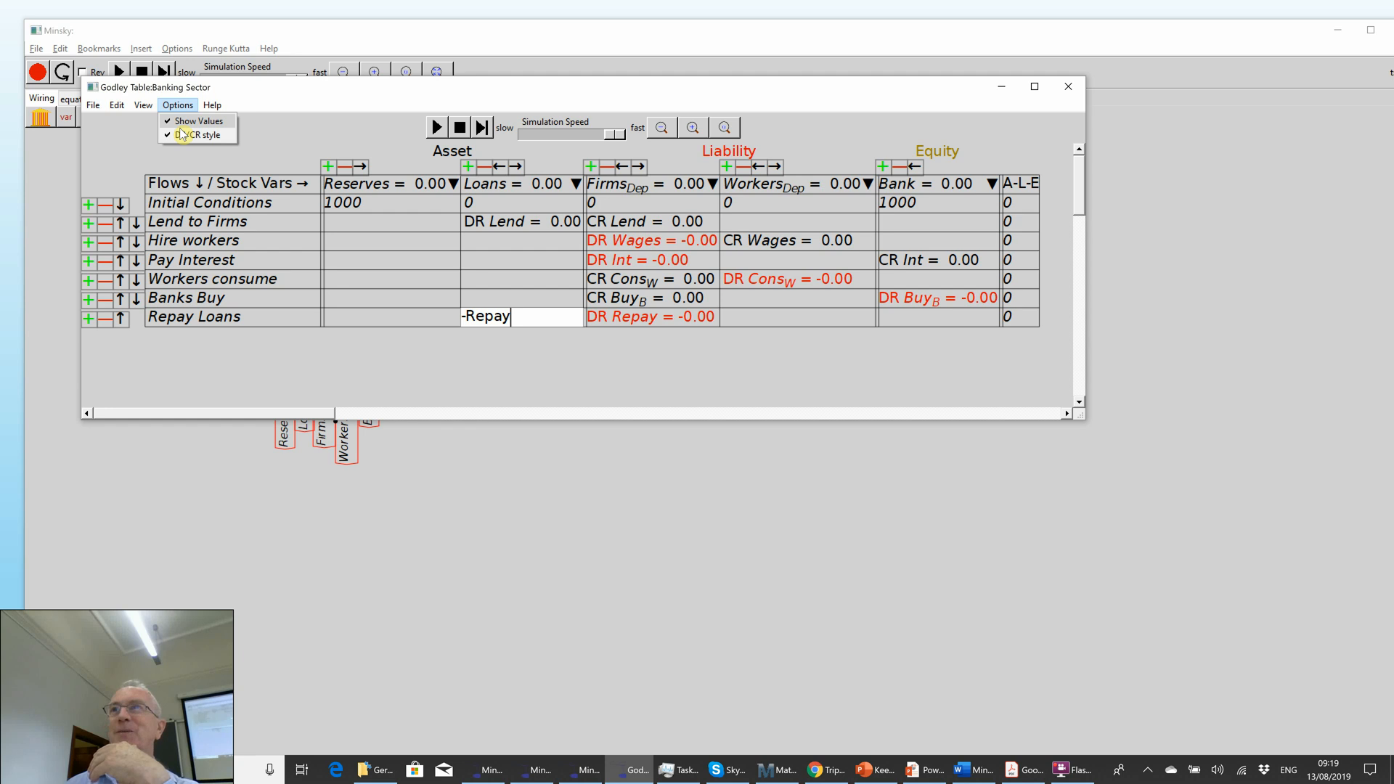
left_click(182, 134)
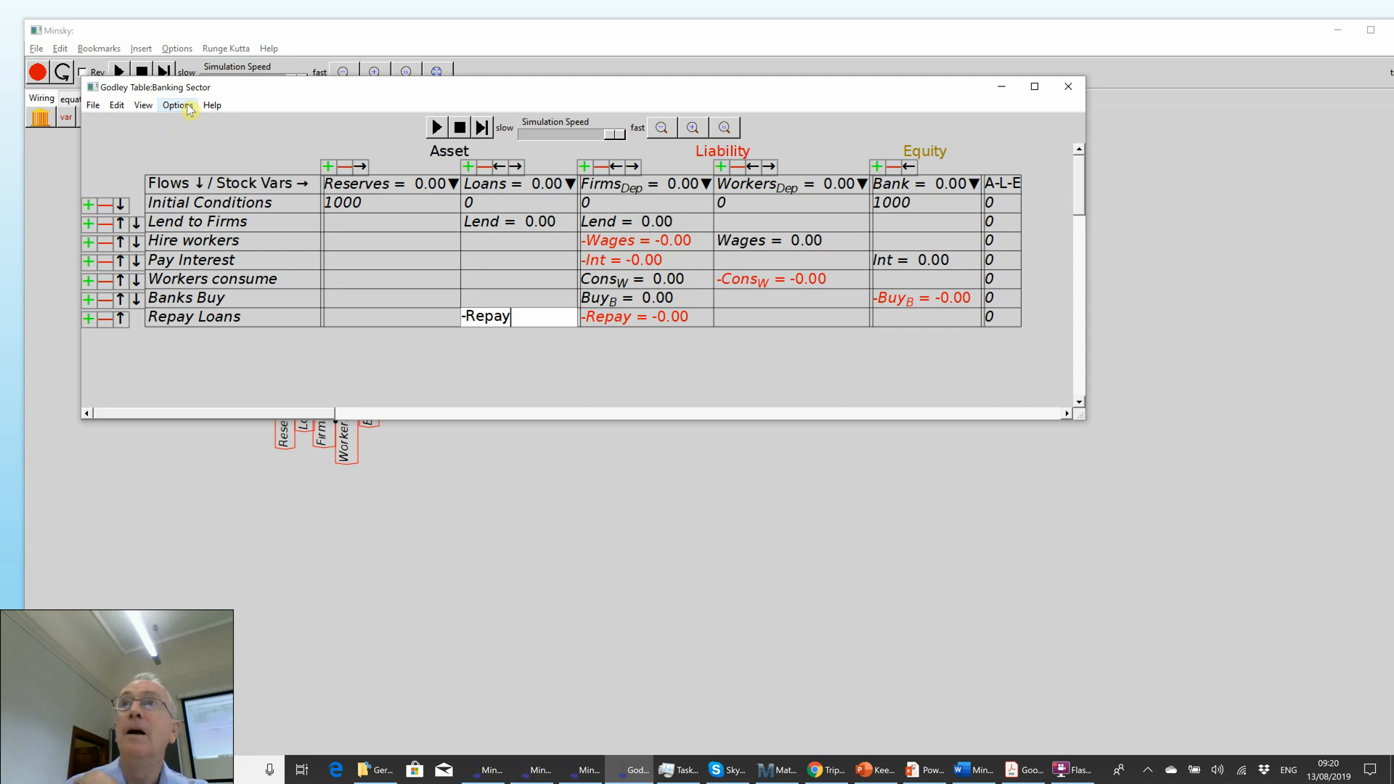
left_click(176, 105)
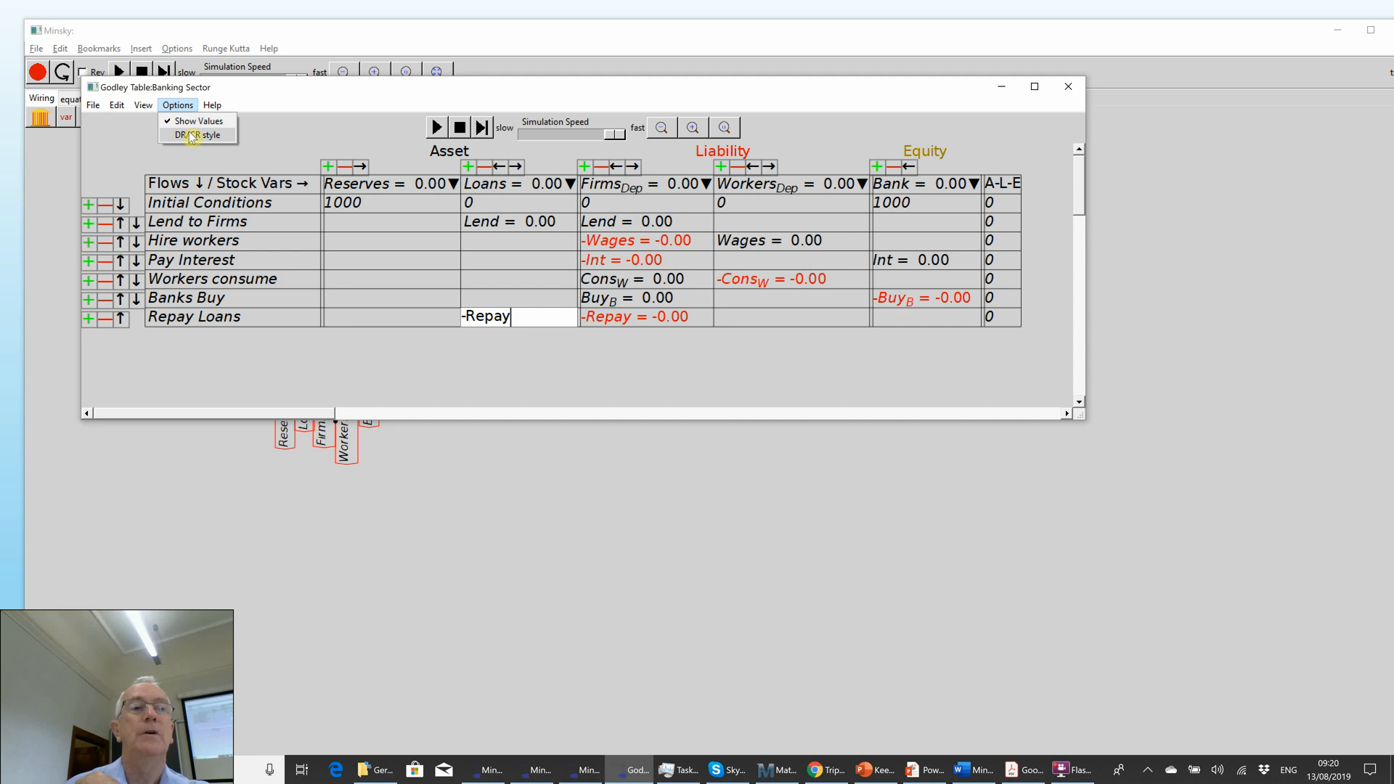
left_click(191, 136)
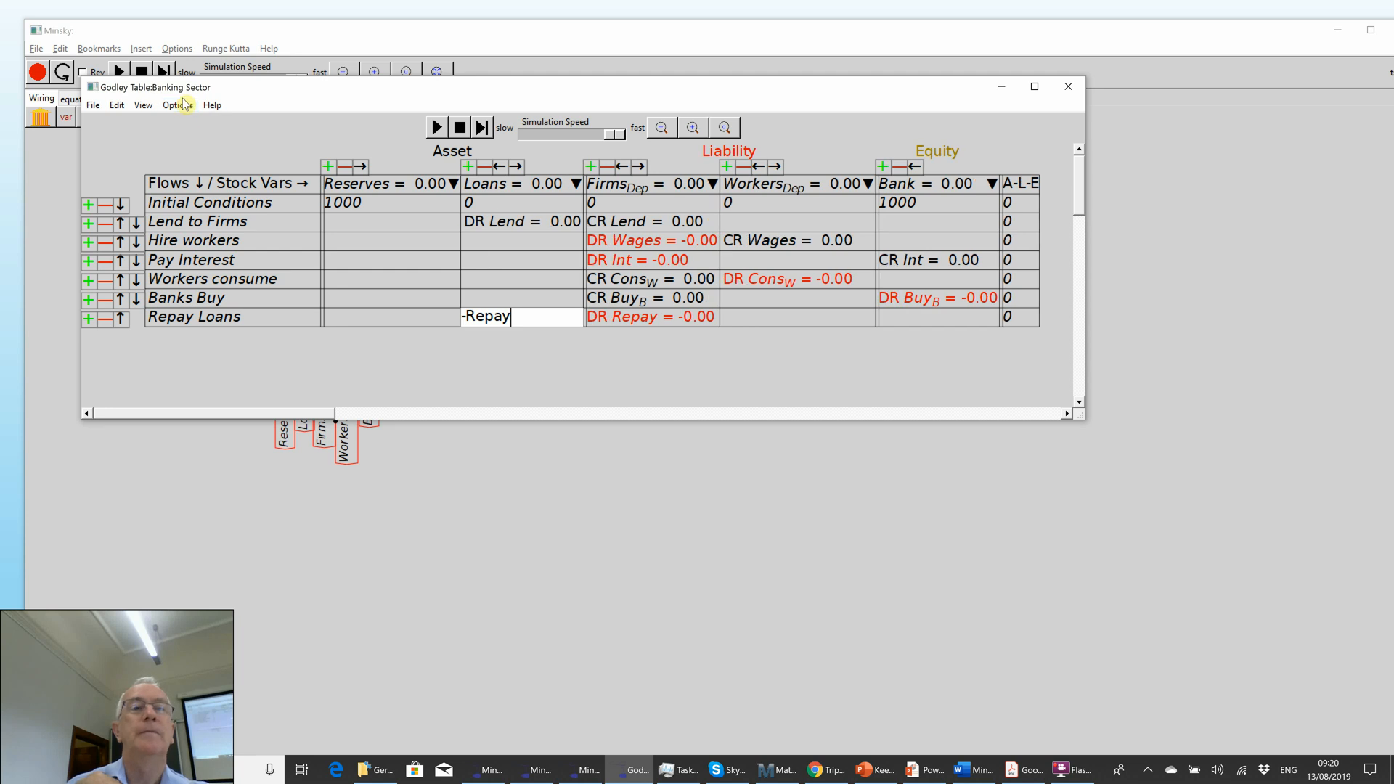
left_click(178, 106)
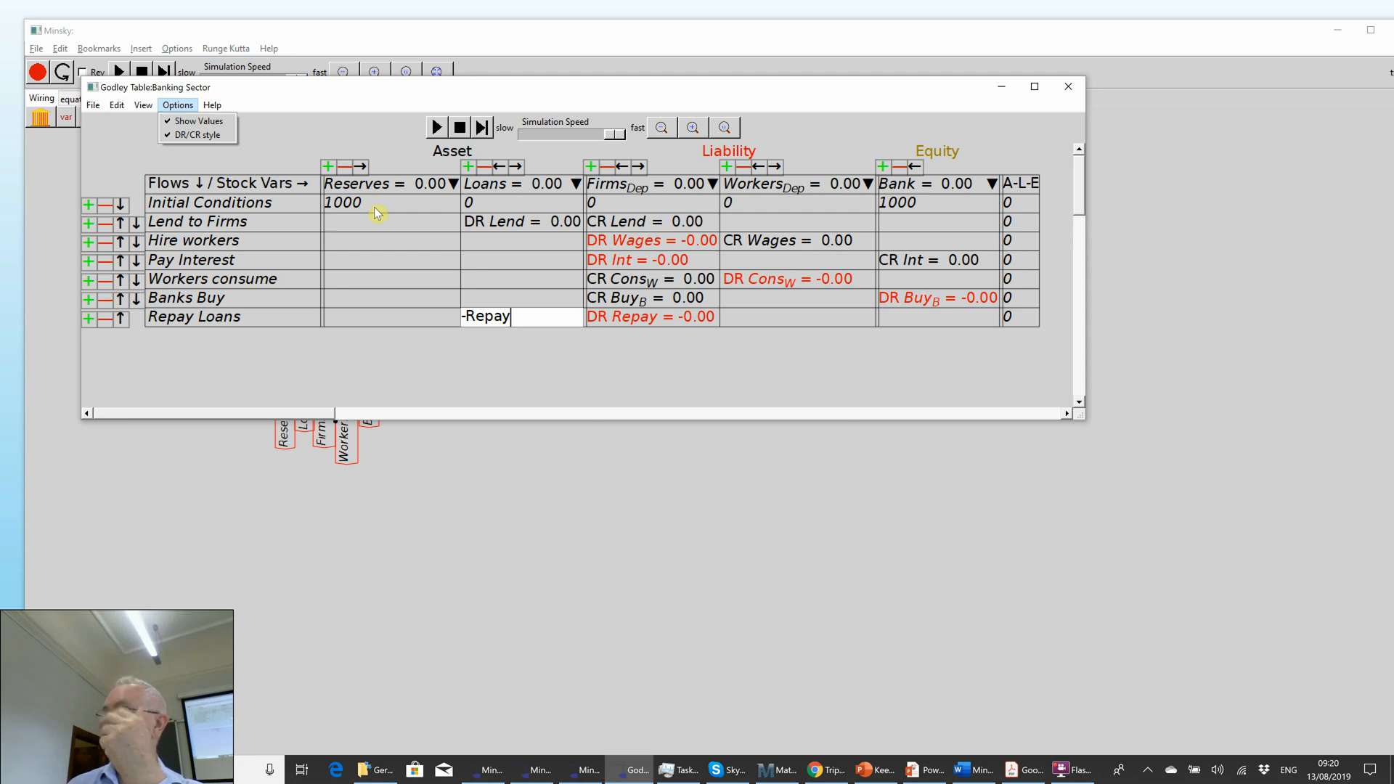
left_click(198, 138)
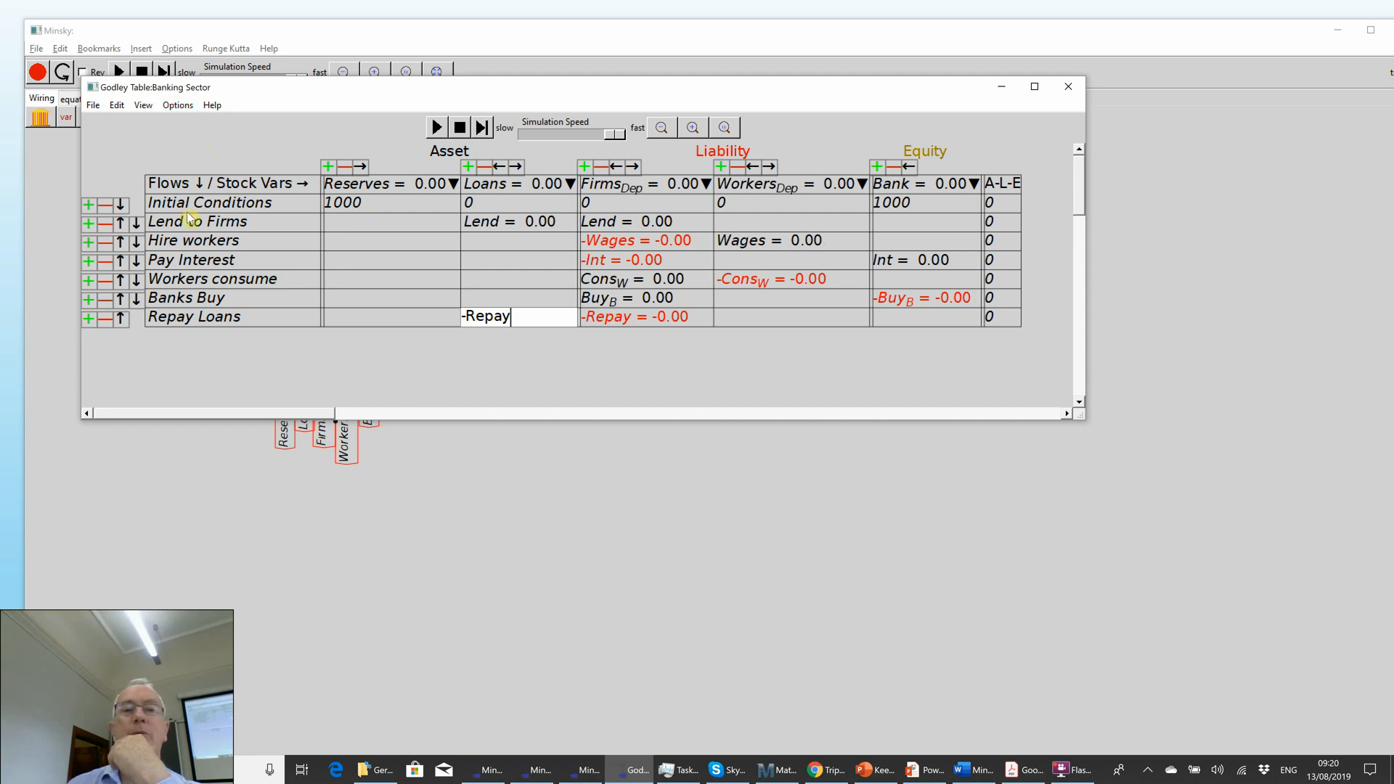
Step: Return to the main model window and examine the equations generated from the Banking Sector table
left_click(239, 537)
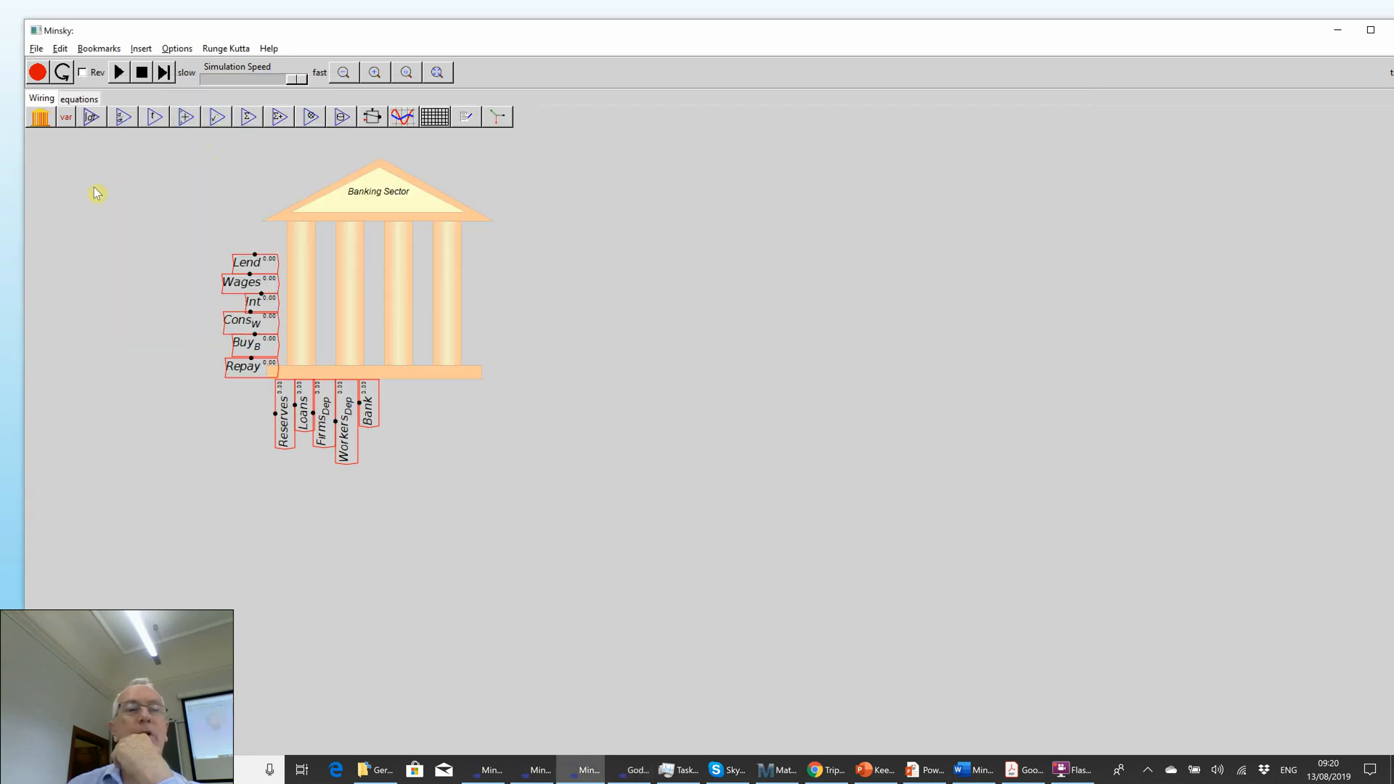
left_click(69, 100)
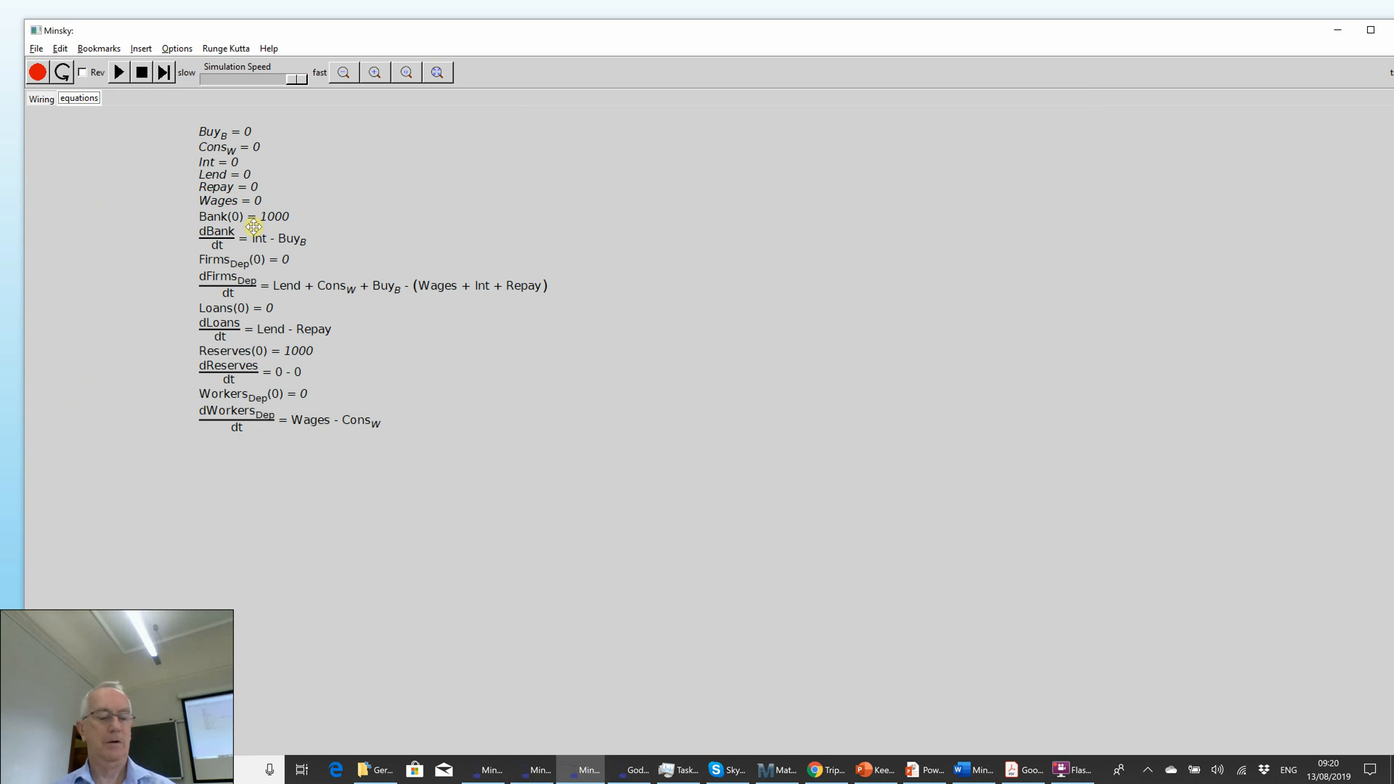
key("Left")
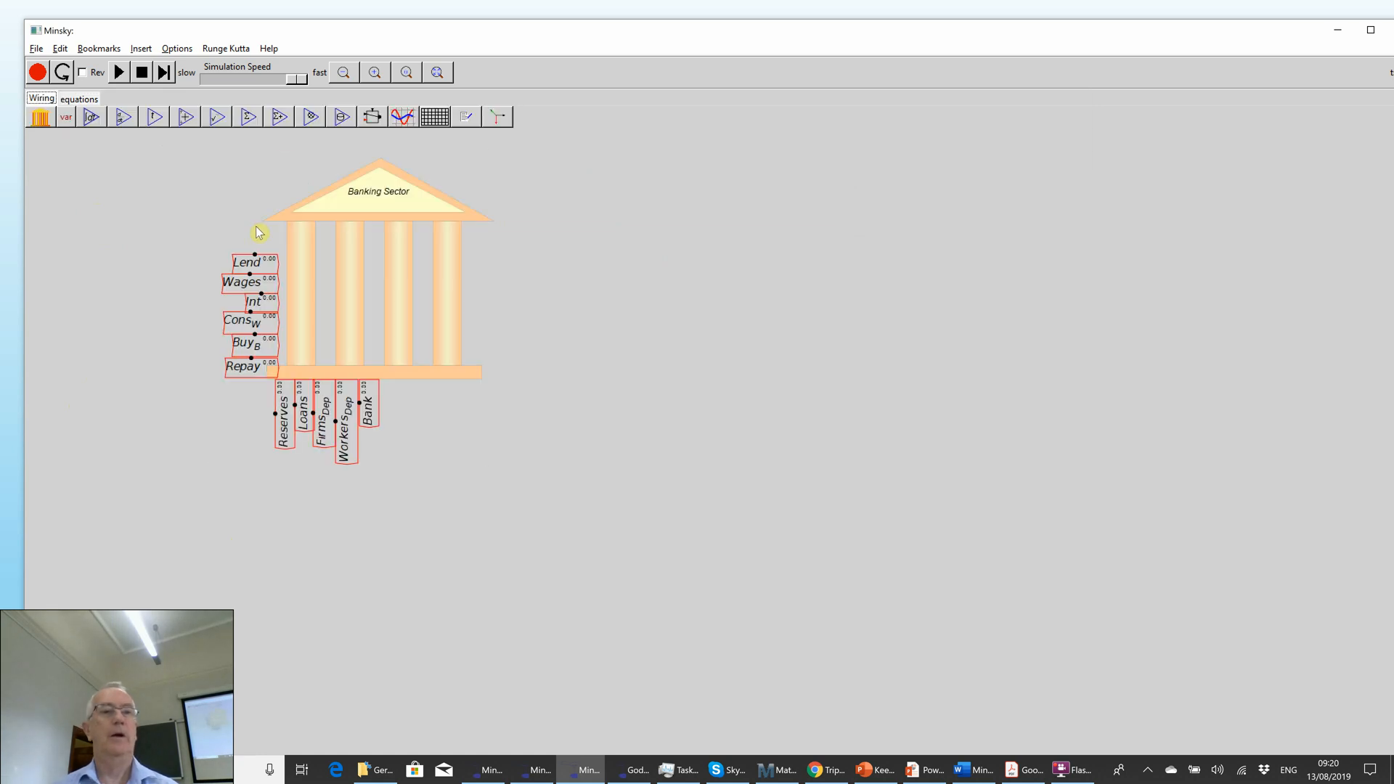
left_click(72, 101)
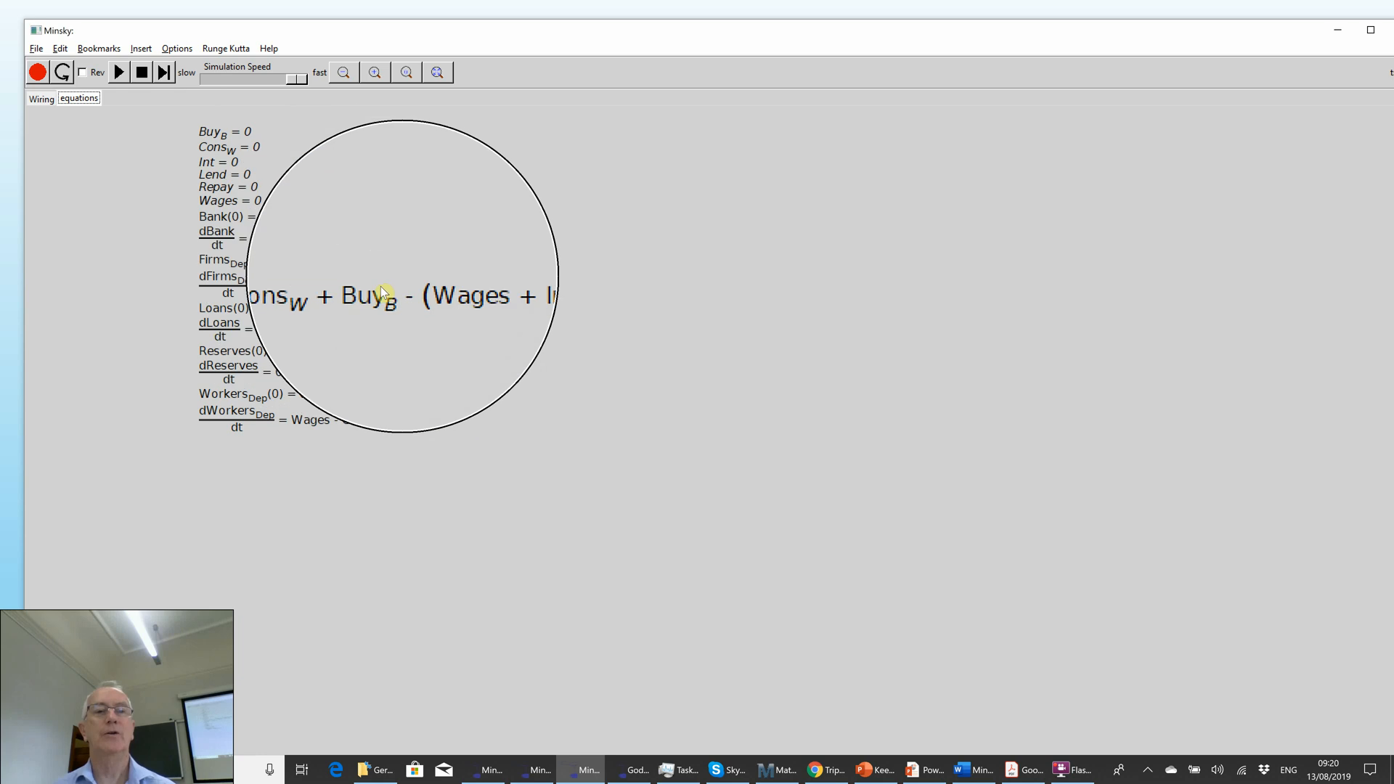
Step: Reopen the Banking Sector Godley table from the wiring canvas and commit the -Repay entry under Loans
left_click(30, 102)
double_click(305, 263)
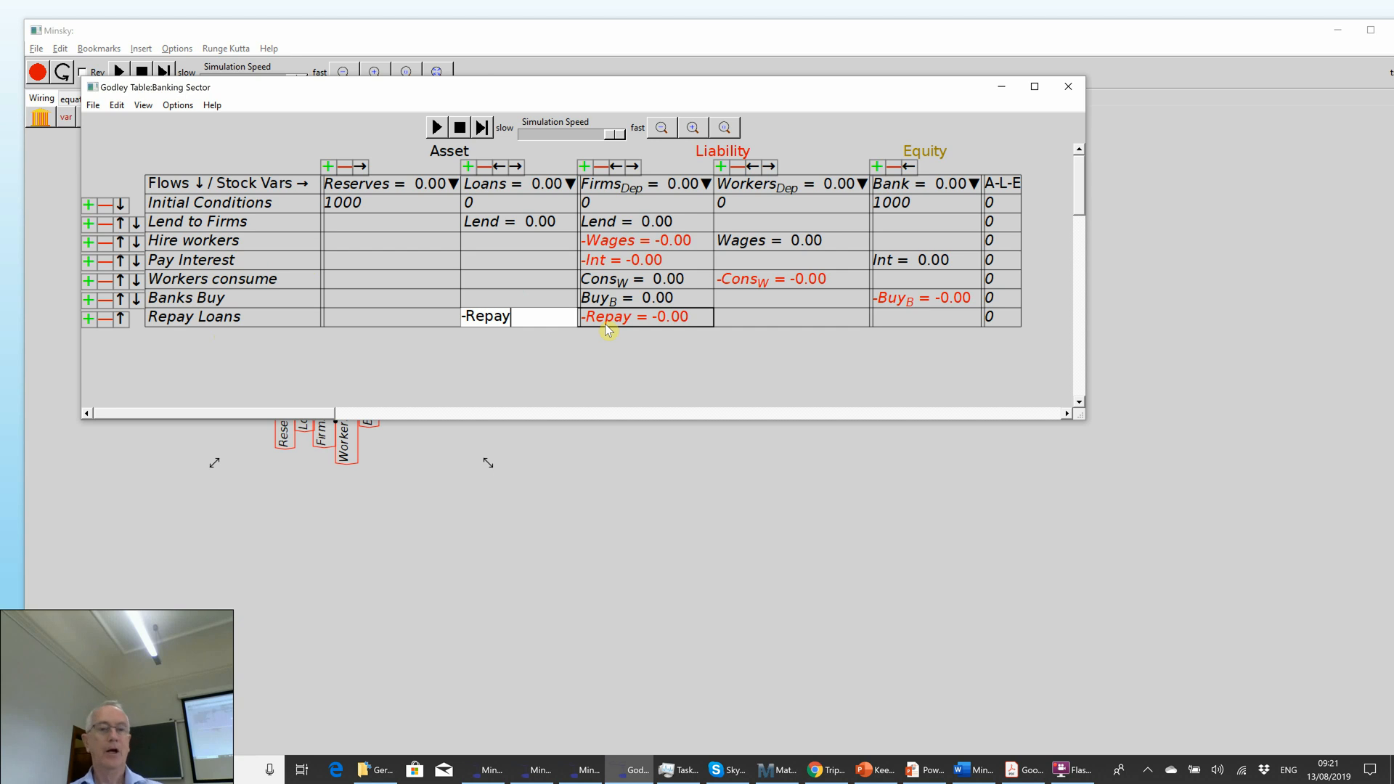
left_click(507, 381)
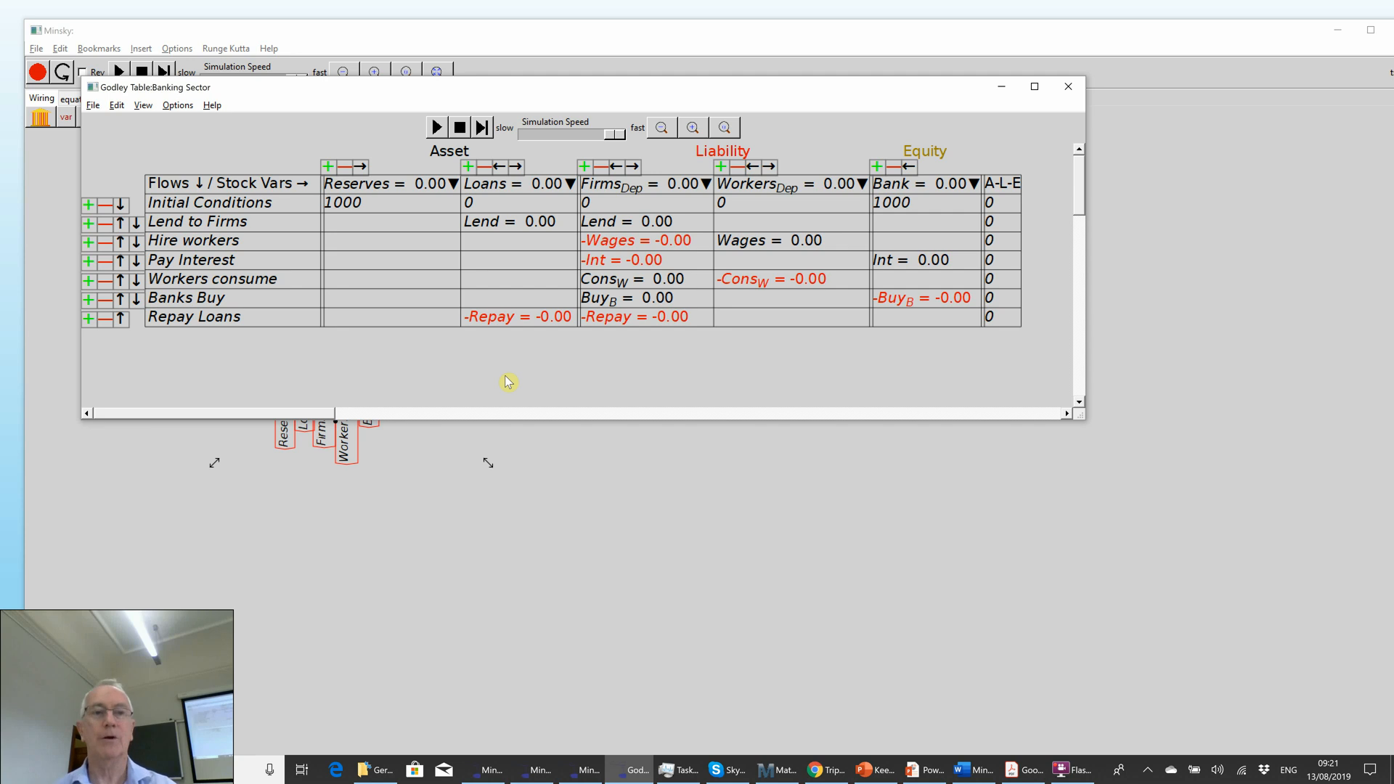
Step: Switch to the main Minsky window and read the model's equations under screen magnification
key("alt+Tab")
key("alt+Tab")
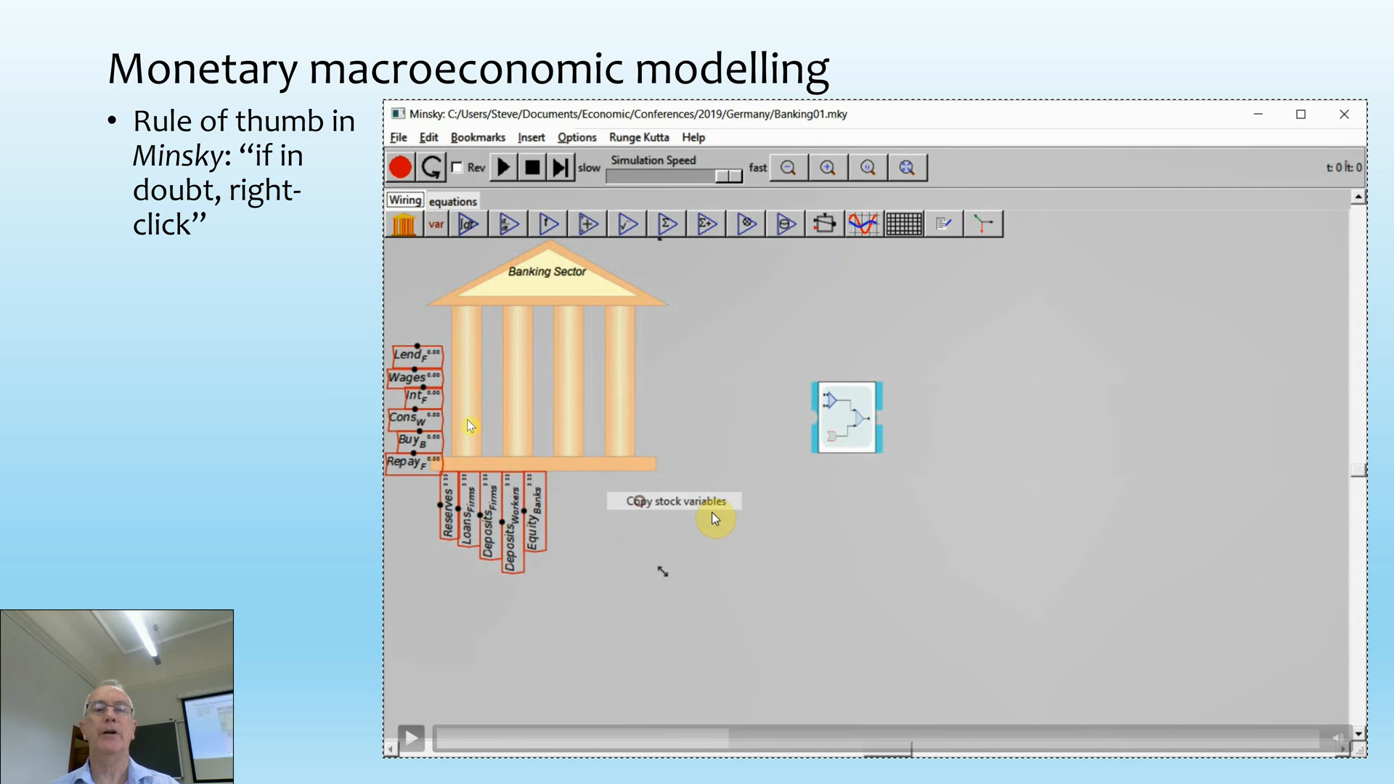
key("alt+Tab")
key("alt+Tab")
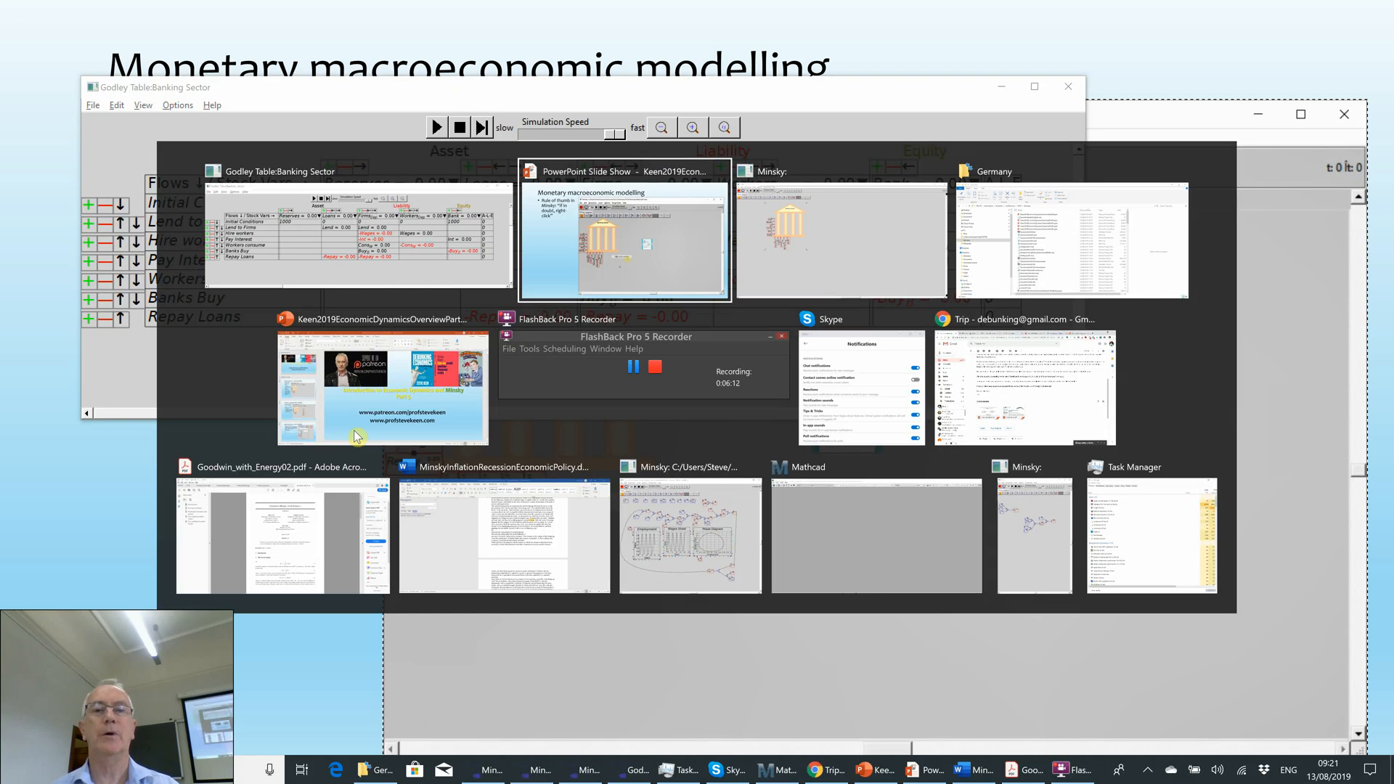
key("alt+Tab")
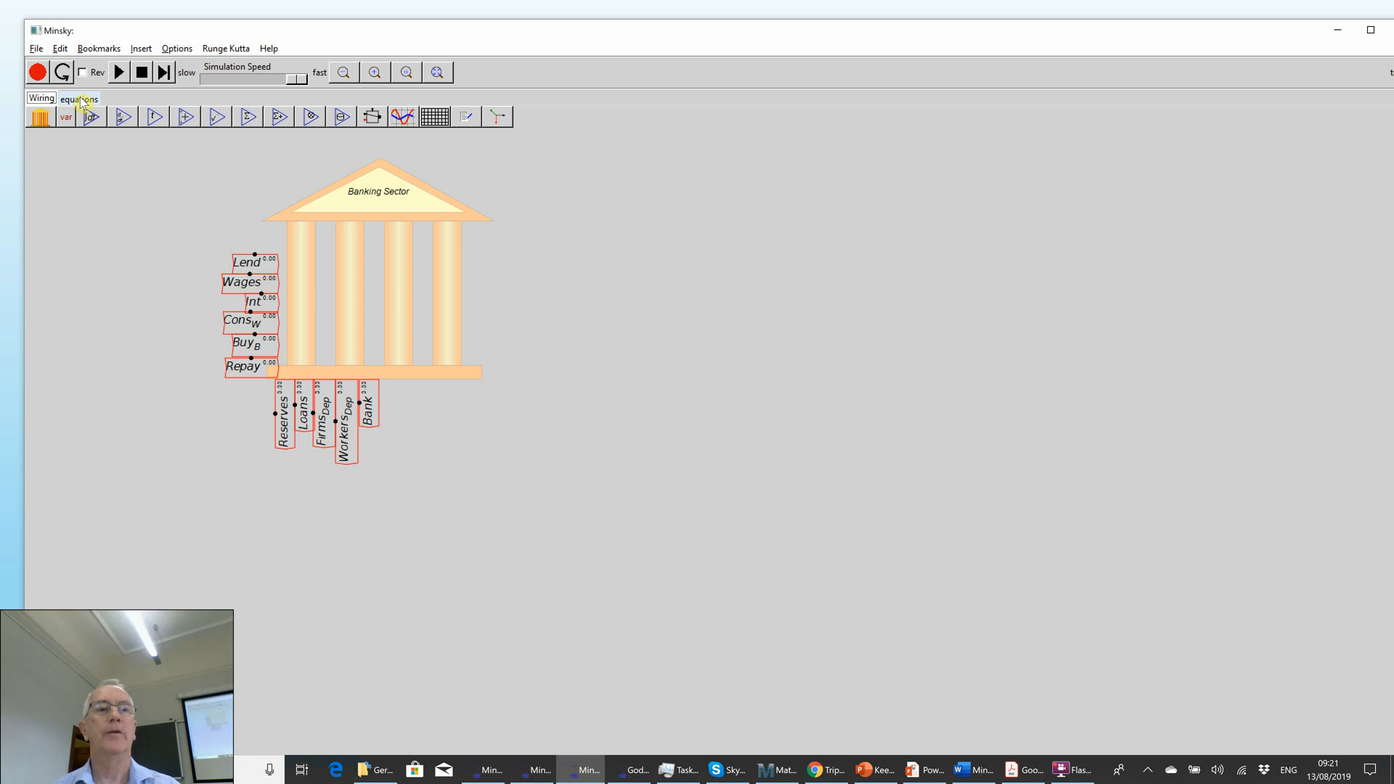
left_click(82, 100)
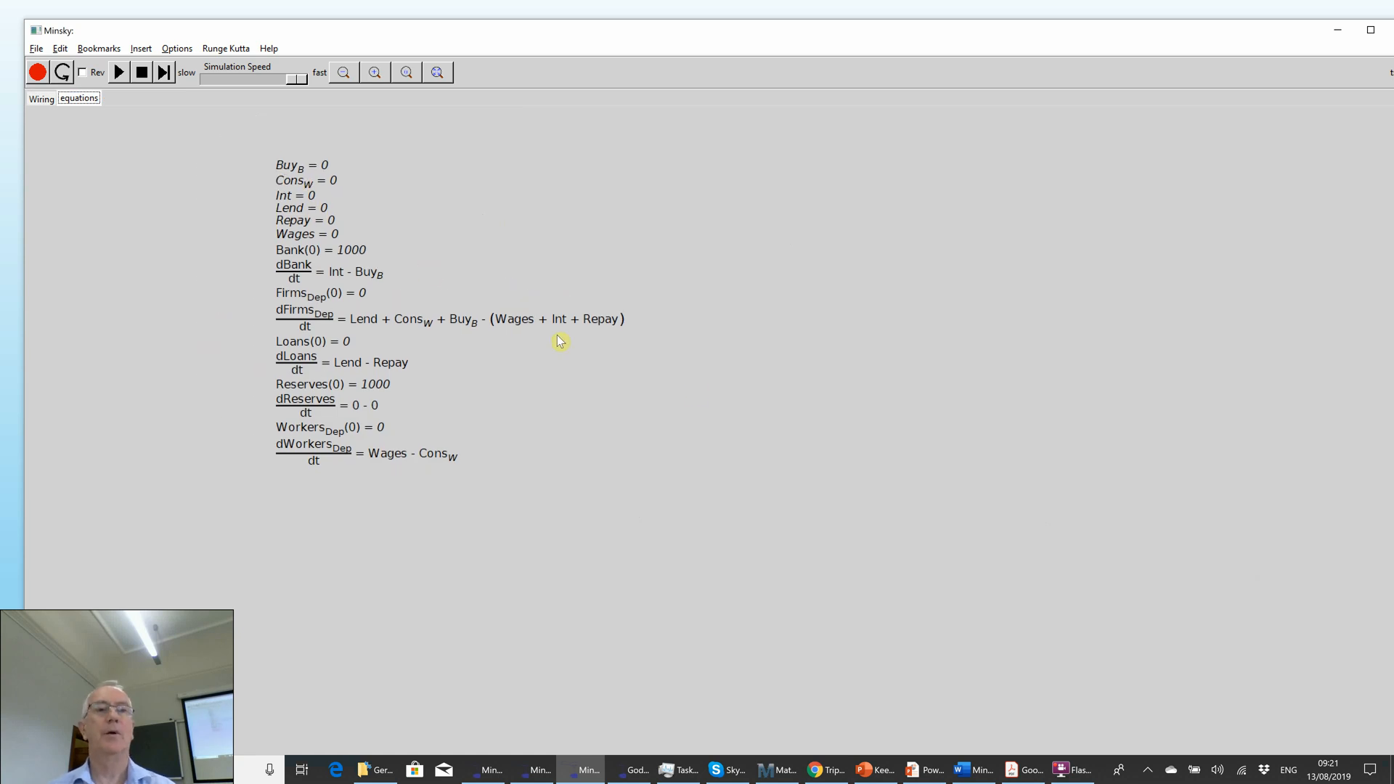
key("super+plus")
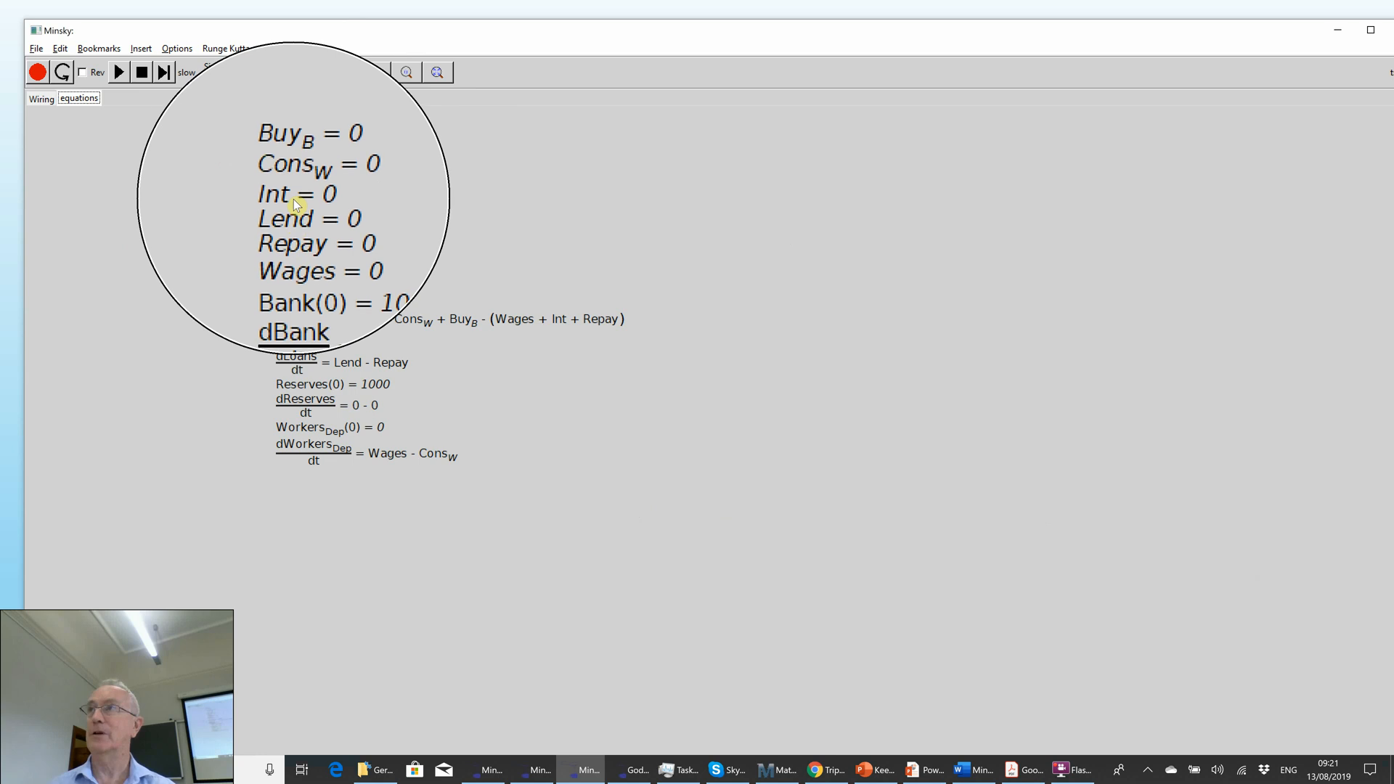
key("super+Escape")
Step: Switch to the PowerPoint slide show and play the embedded video about copying flow and stock variables from its start
key("alt+Tab")
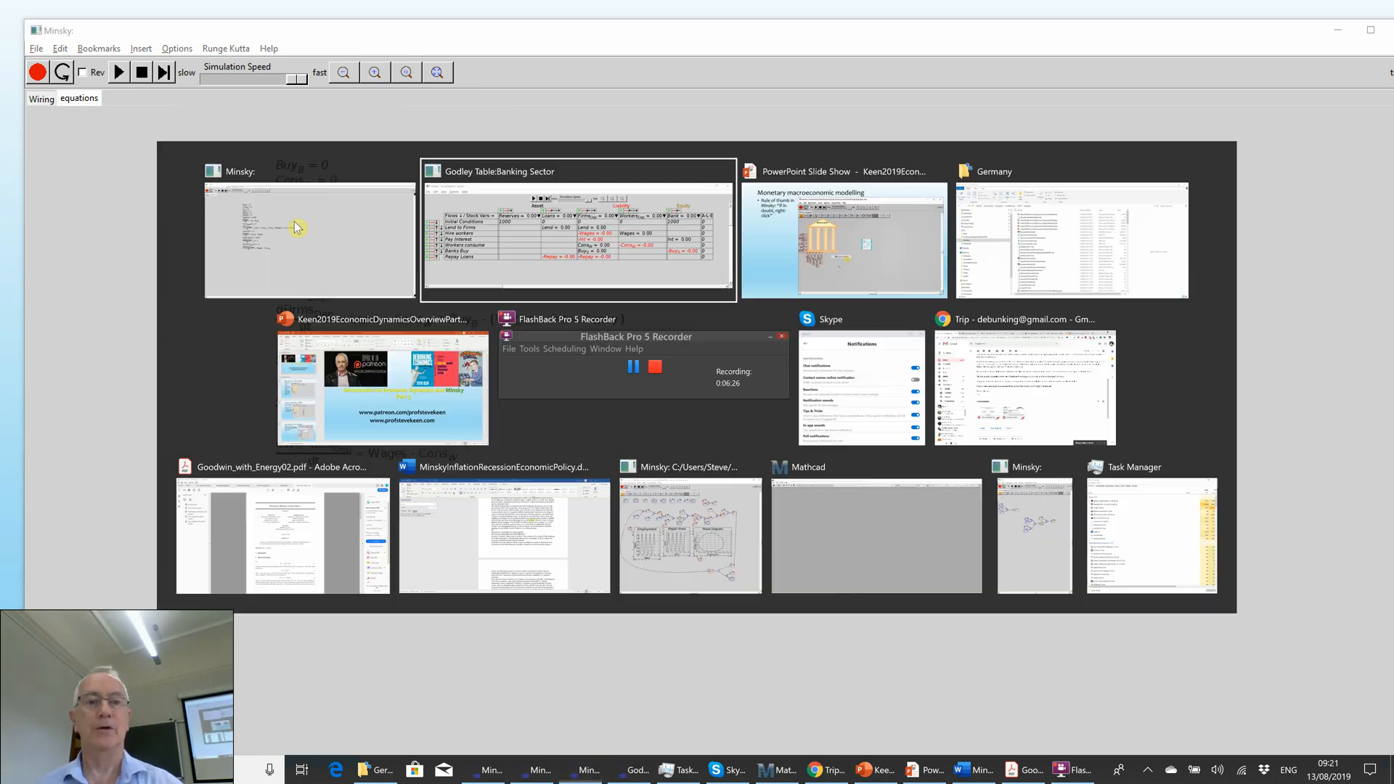
key("alt+Tab")
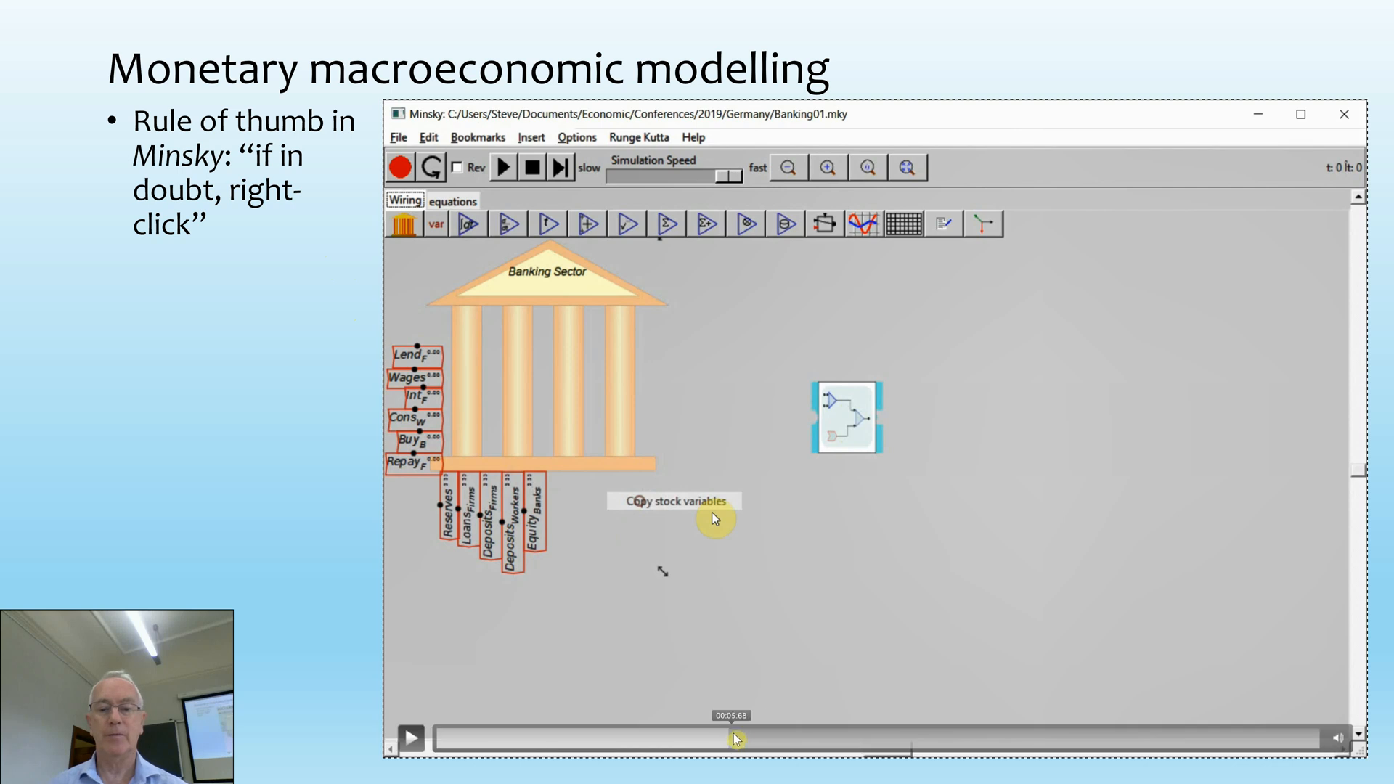
left_click_drag(643, 744, 425, 745)
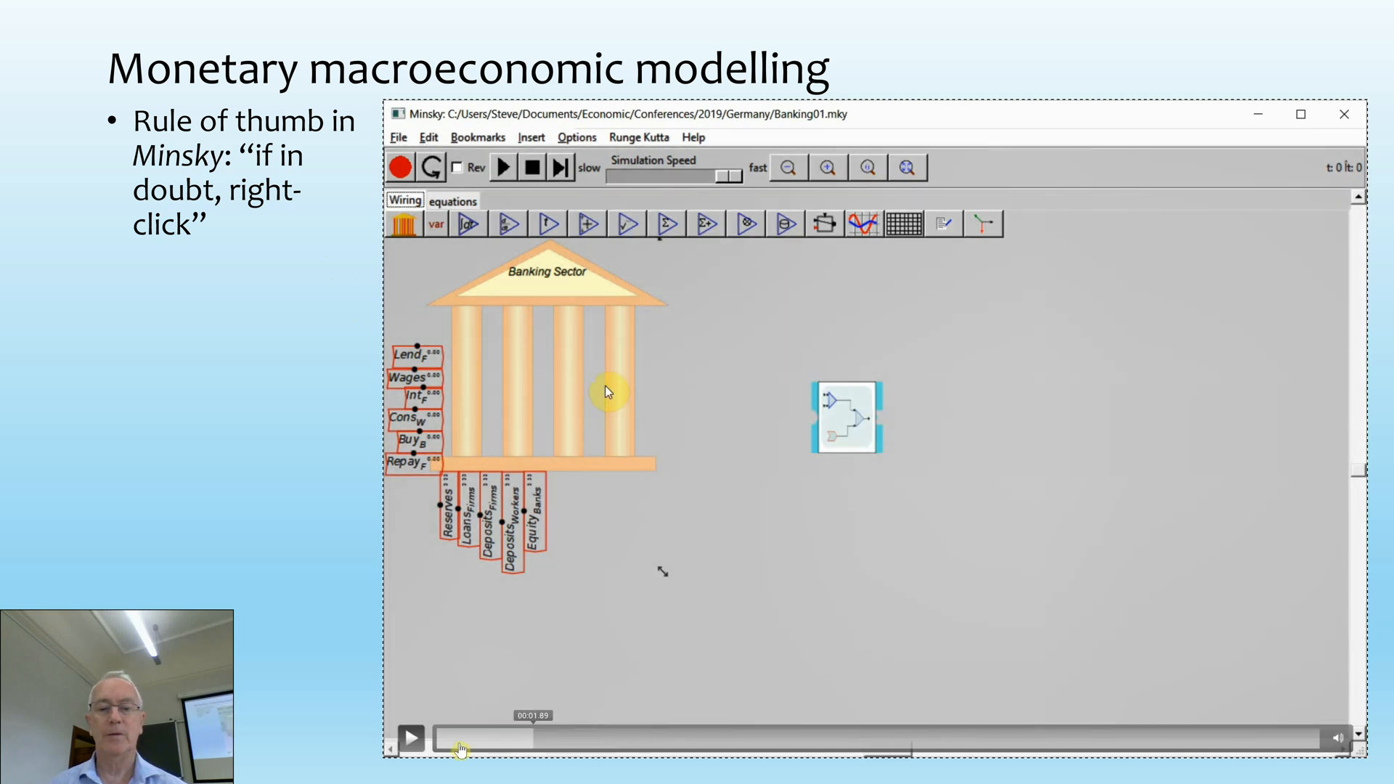
left_click(422, 741)
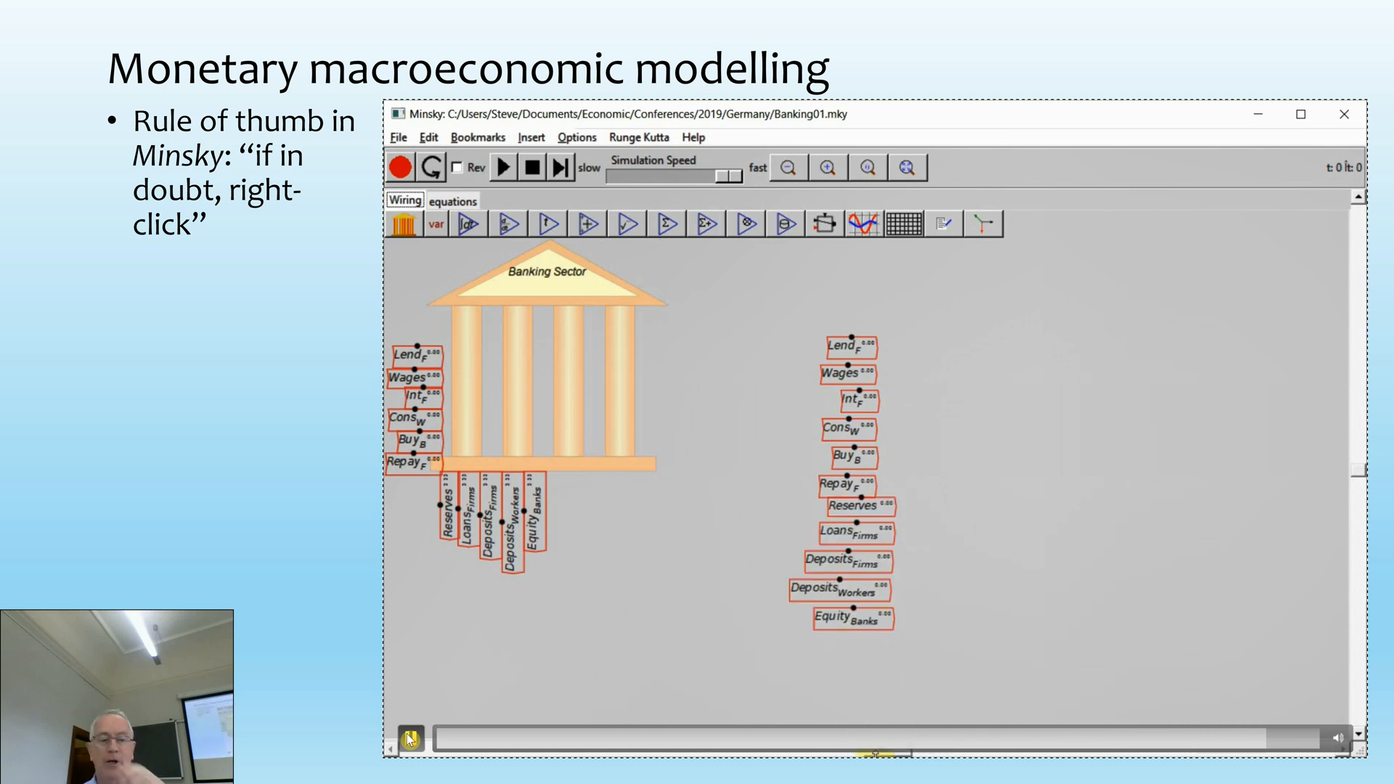
Step: Switch to Minsky's wiring canvas, copy the Banking Sector's flow variables to the right of the table icon, and ungroup them
key("alt+Tab")
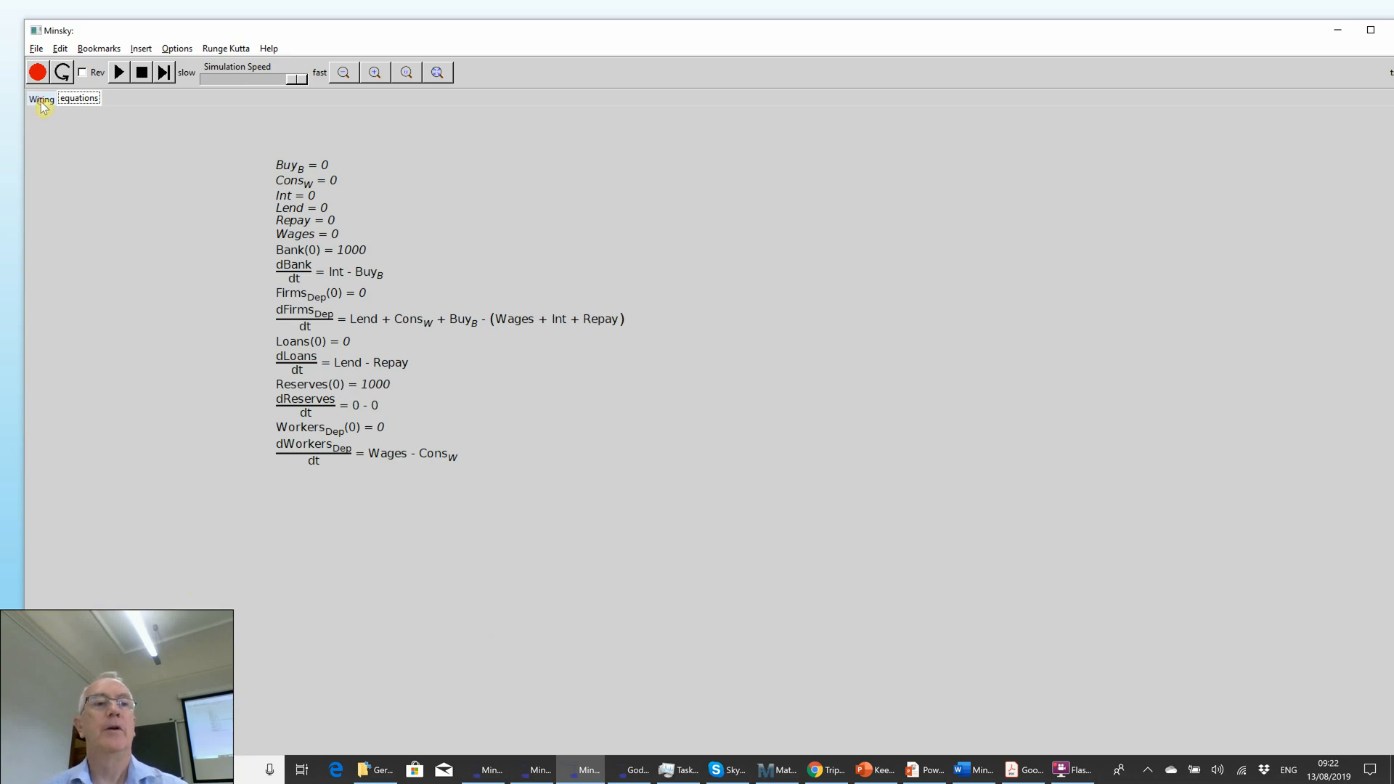
left_click(41, 100)
right_click(406, 274)
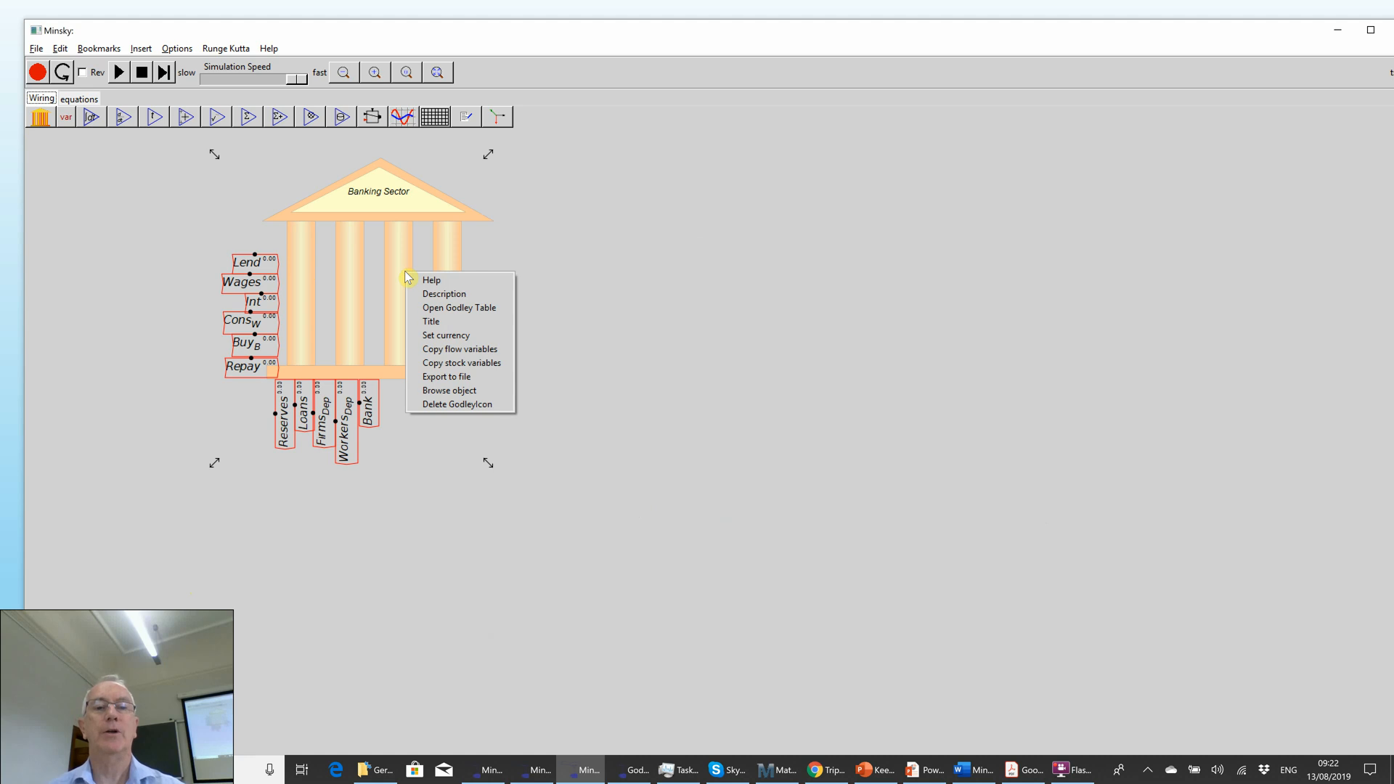
left_click(453, 350)
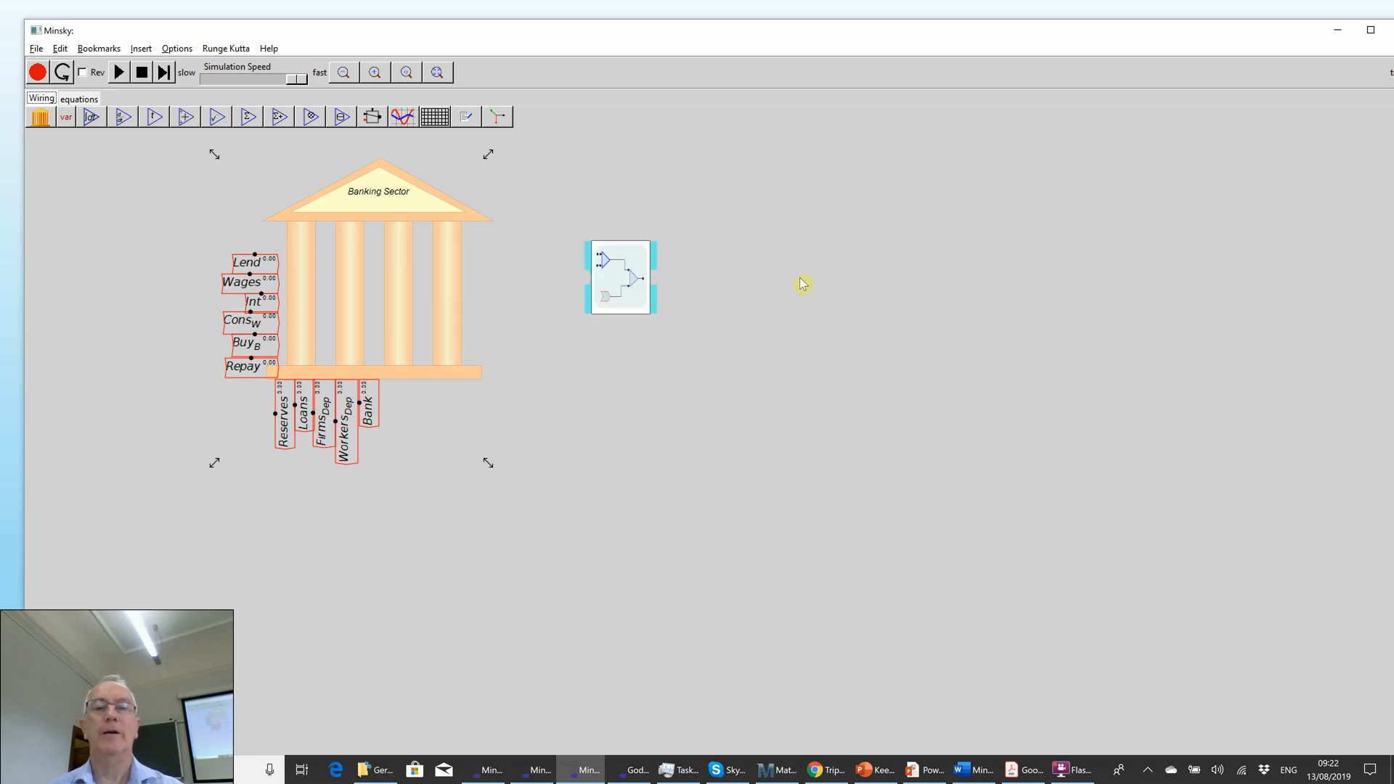
right_click(858, 268)
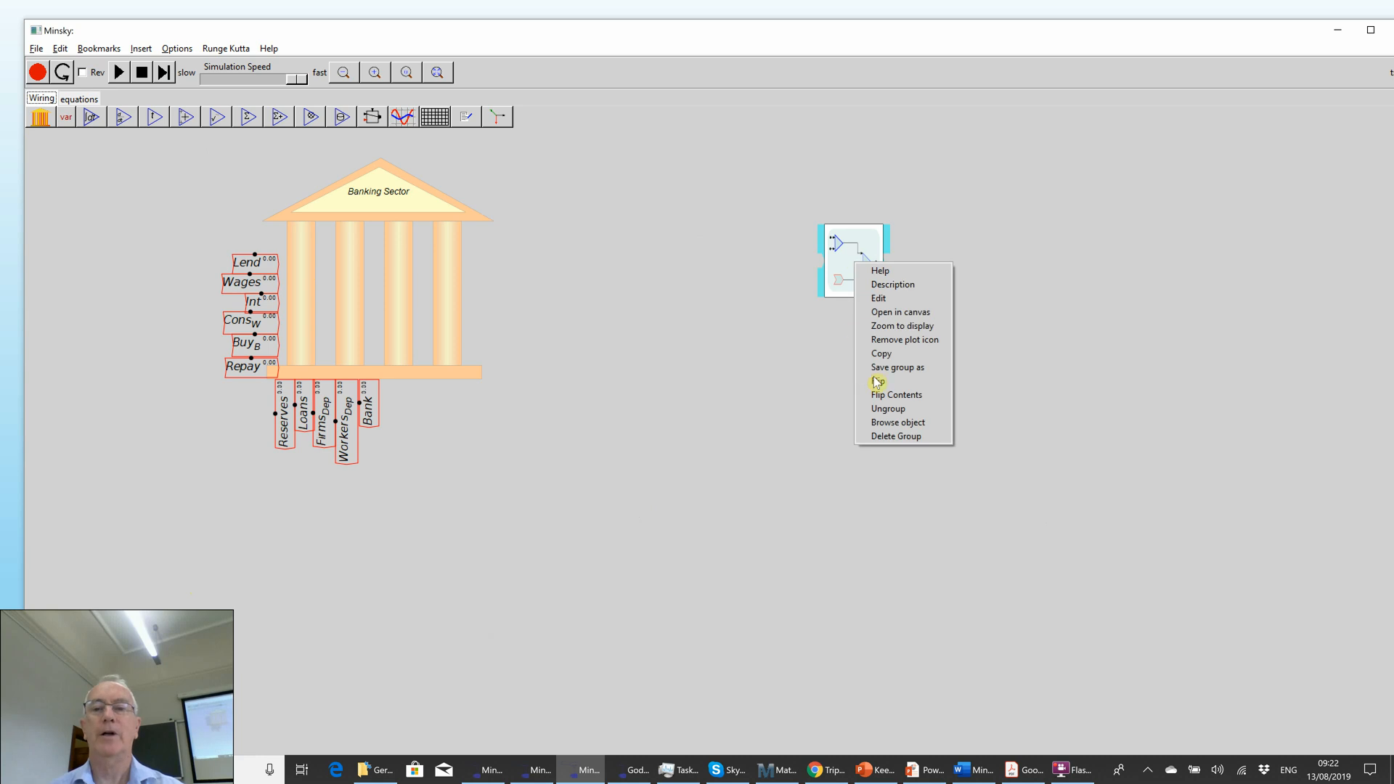
left_click(877, 411)
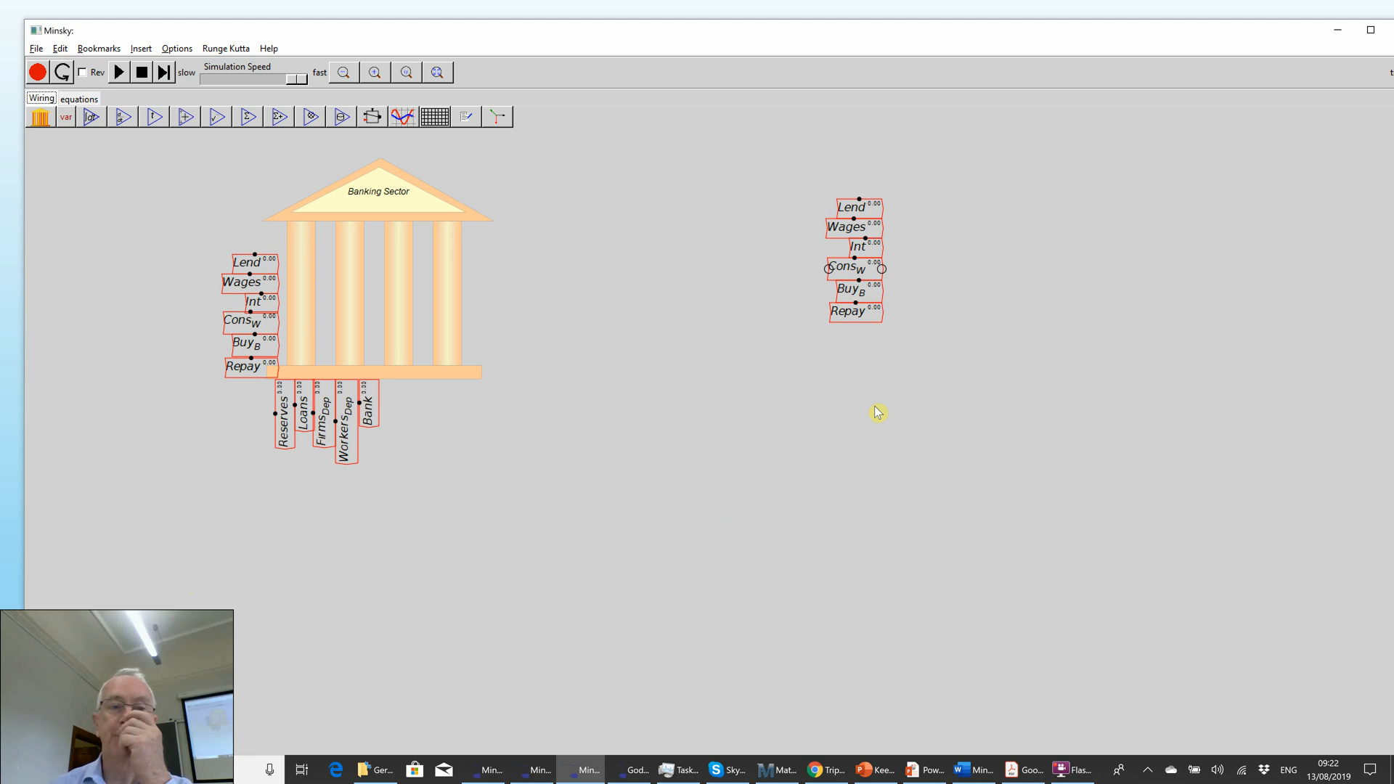
Step: Copy the Banking Sector's stock variables onto the canvas between the bank icon and the flow variables, and ungroup them
right_click(343, 317)
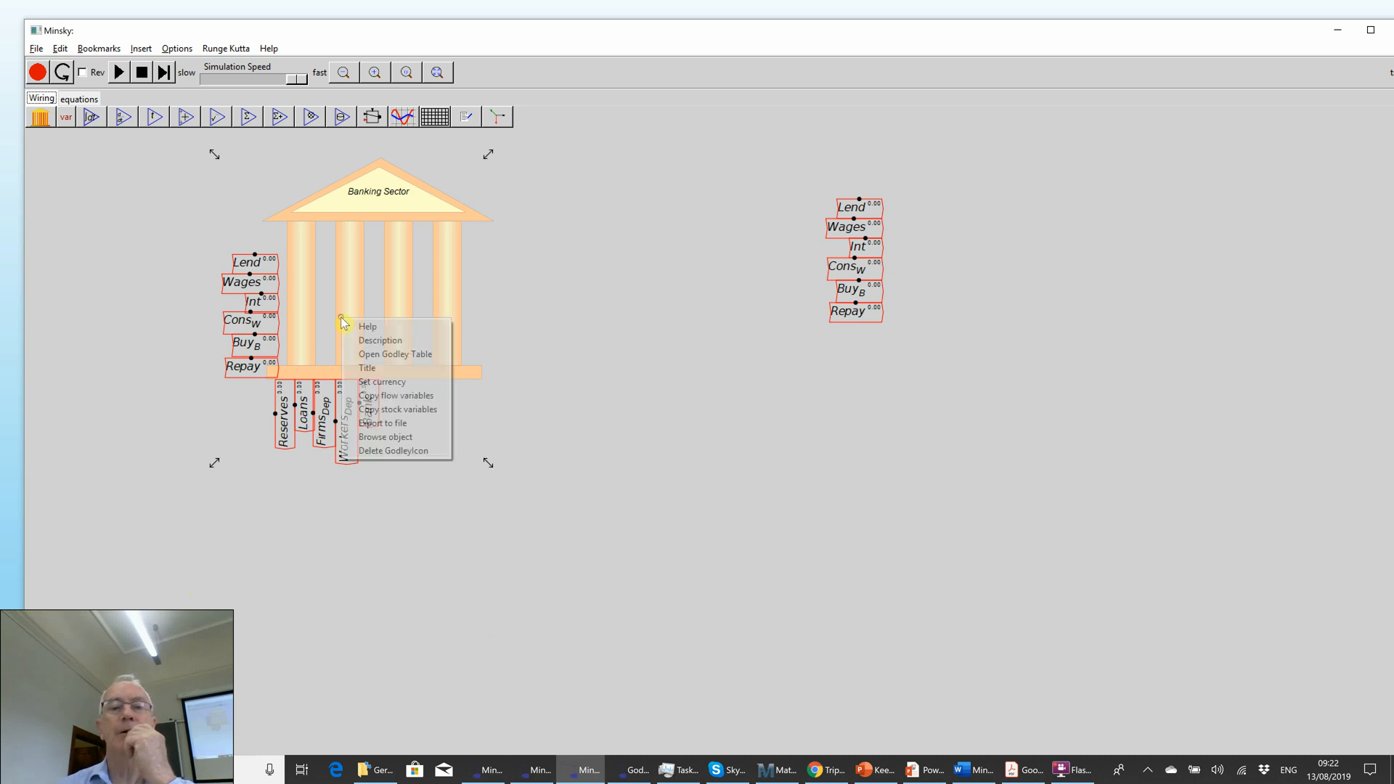
left_click(364, 410)
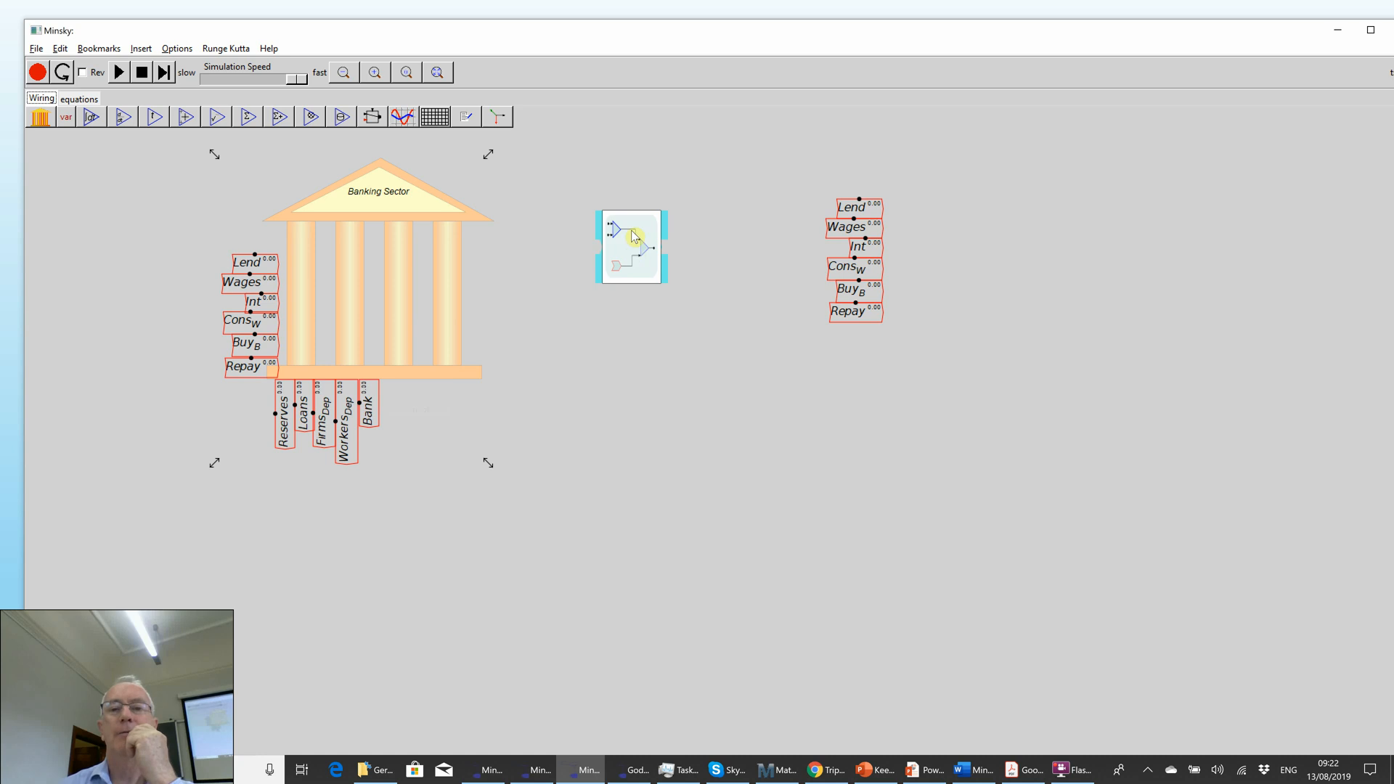
left_click(632, 222)
right_click(632, 233)
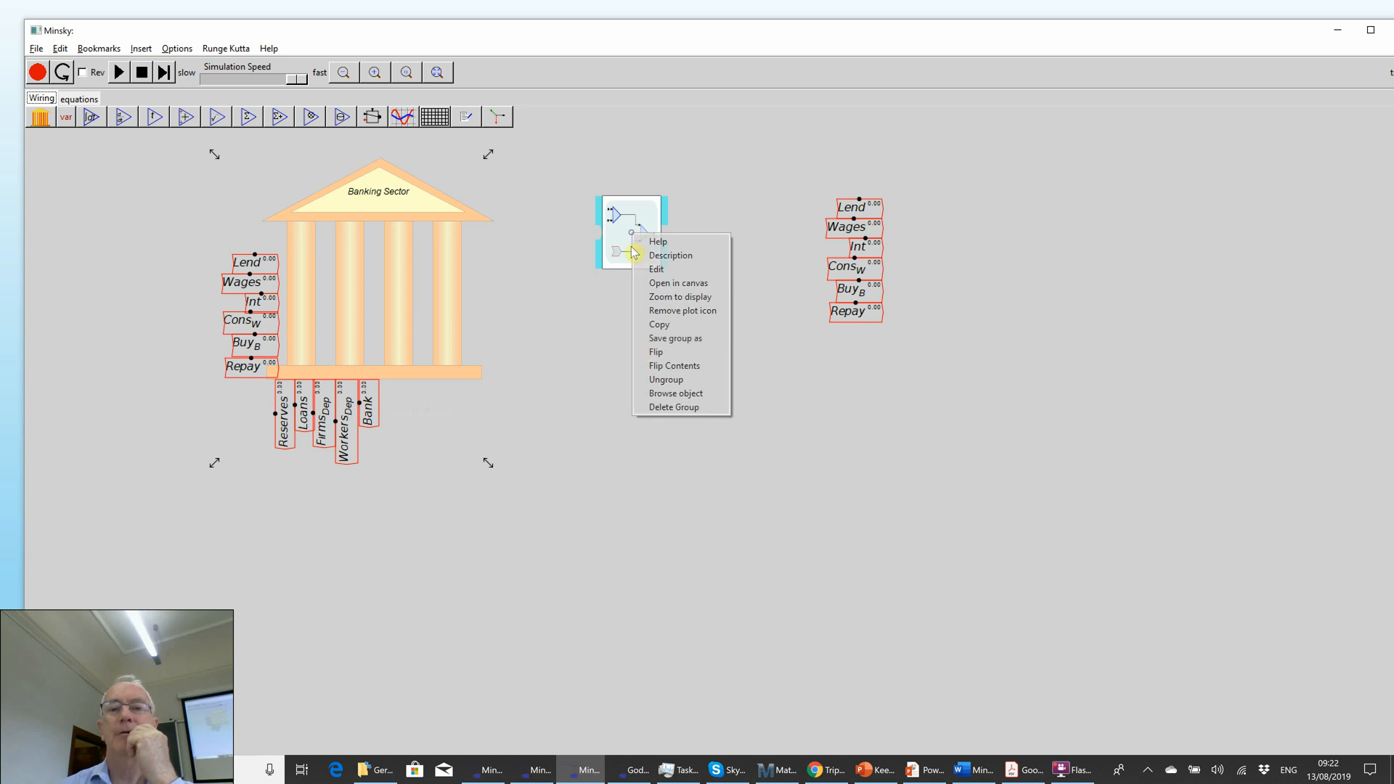
left_click(655, 381)
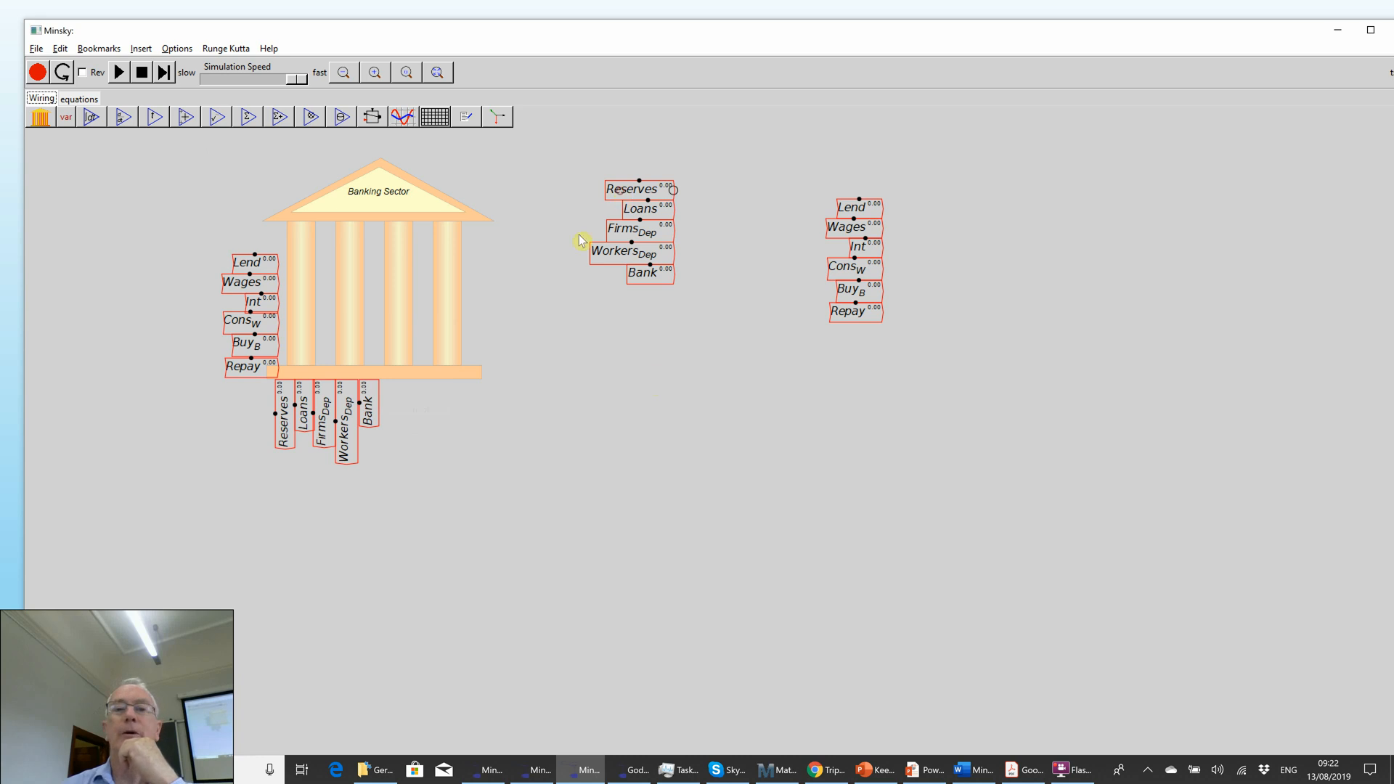
Step: Move Reserves below the Banking Sector icon and place Loans and Int side by side in the open area beneath the copied variables
left_click_drag(610, 190, 260, 503)
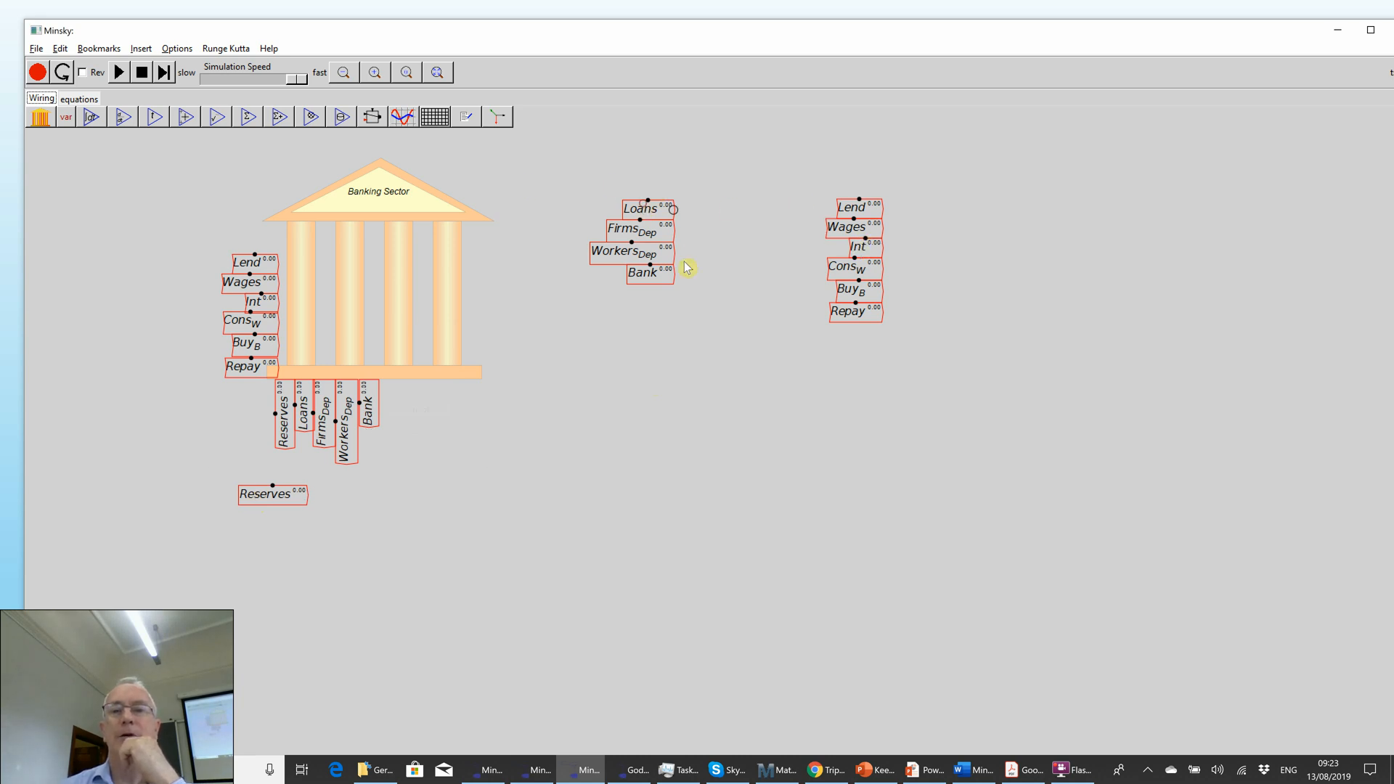
left_click_drag(686, 268, 613, 373)
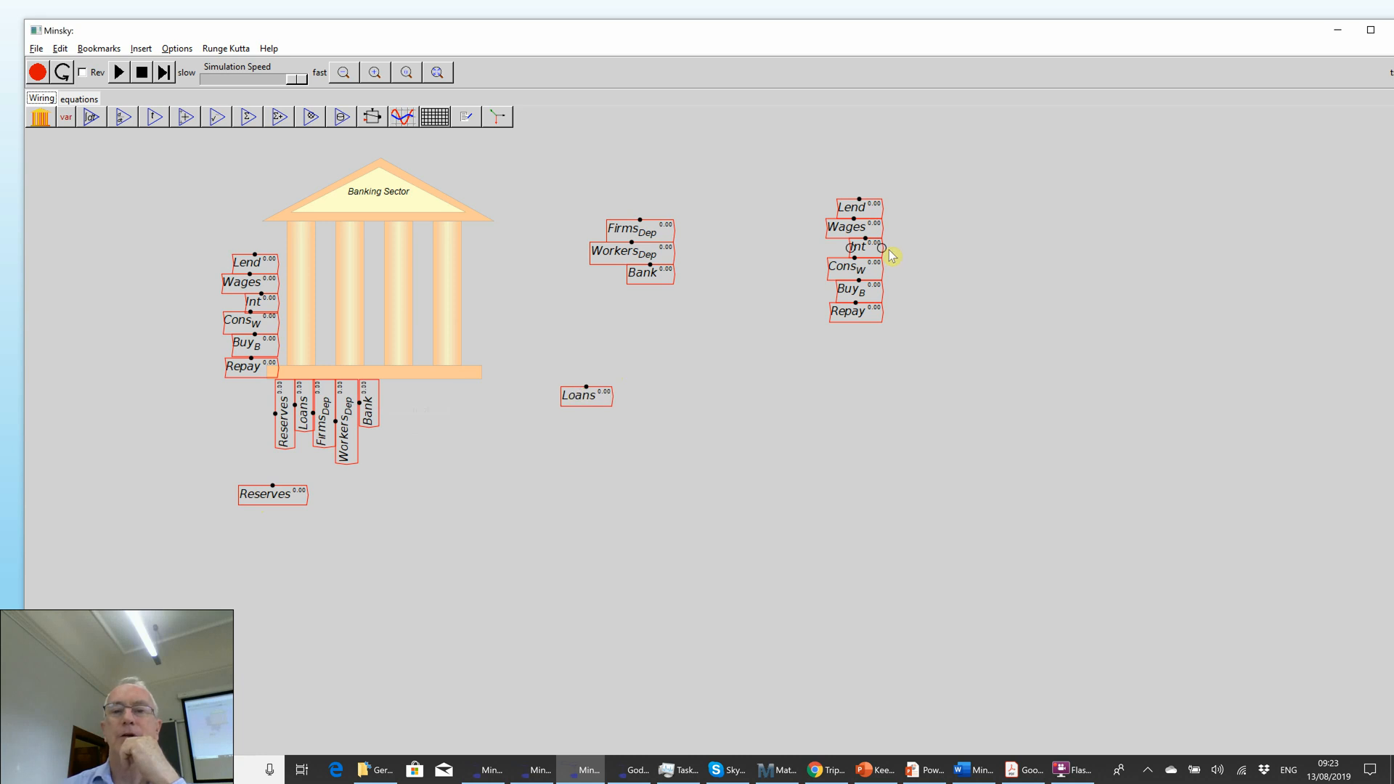
left_click_drag(871, 256, 683, 406)
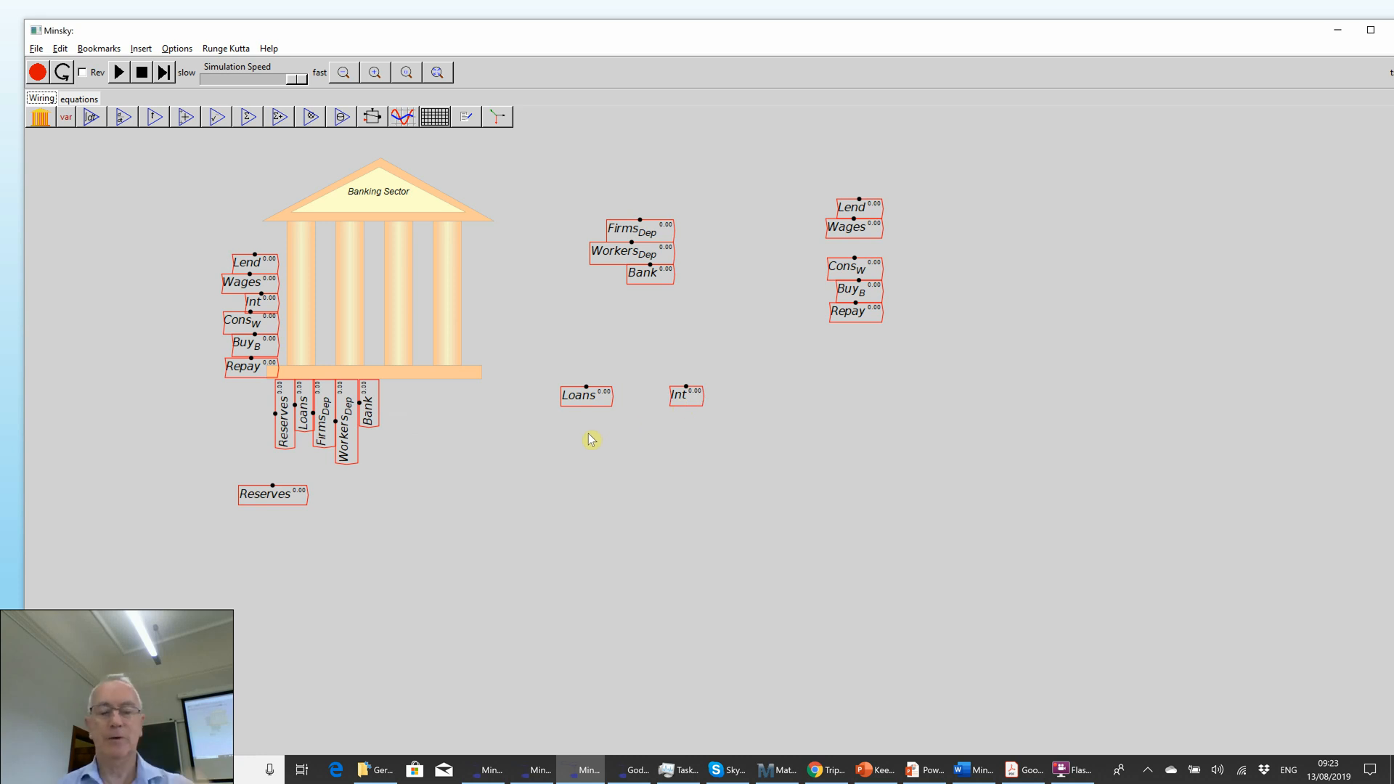
Step: Create parameter r_L below Loans with initial value 0.03, slider maximum 0.2, minimum 0.01 and step size 0.01
type("r_L")
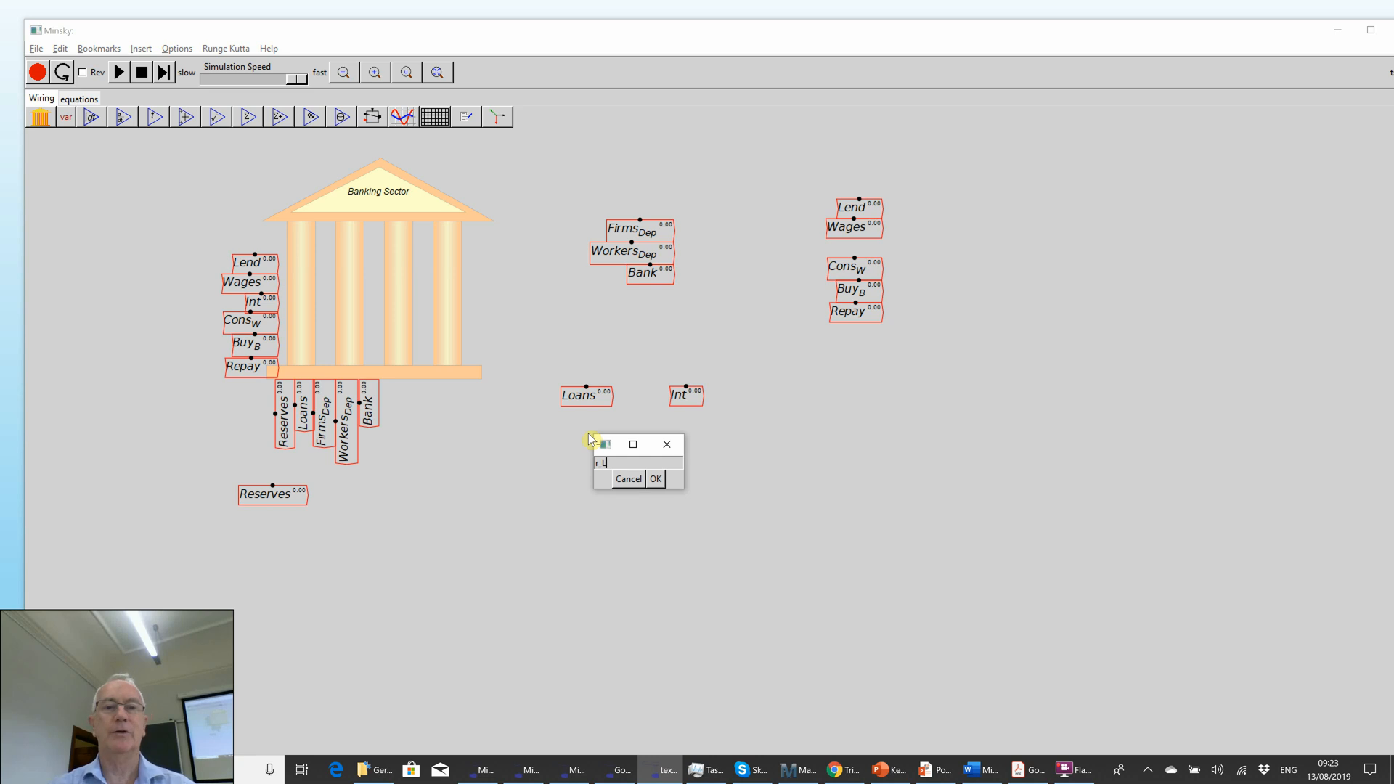
key("Return")
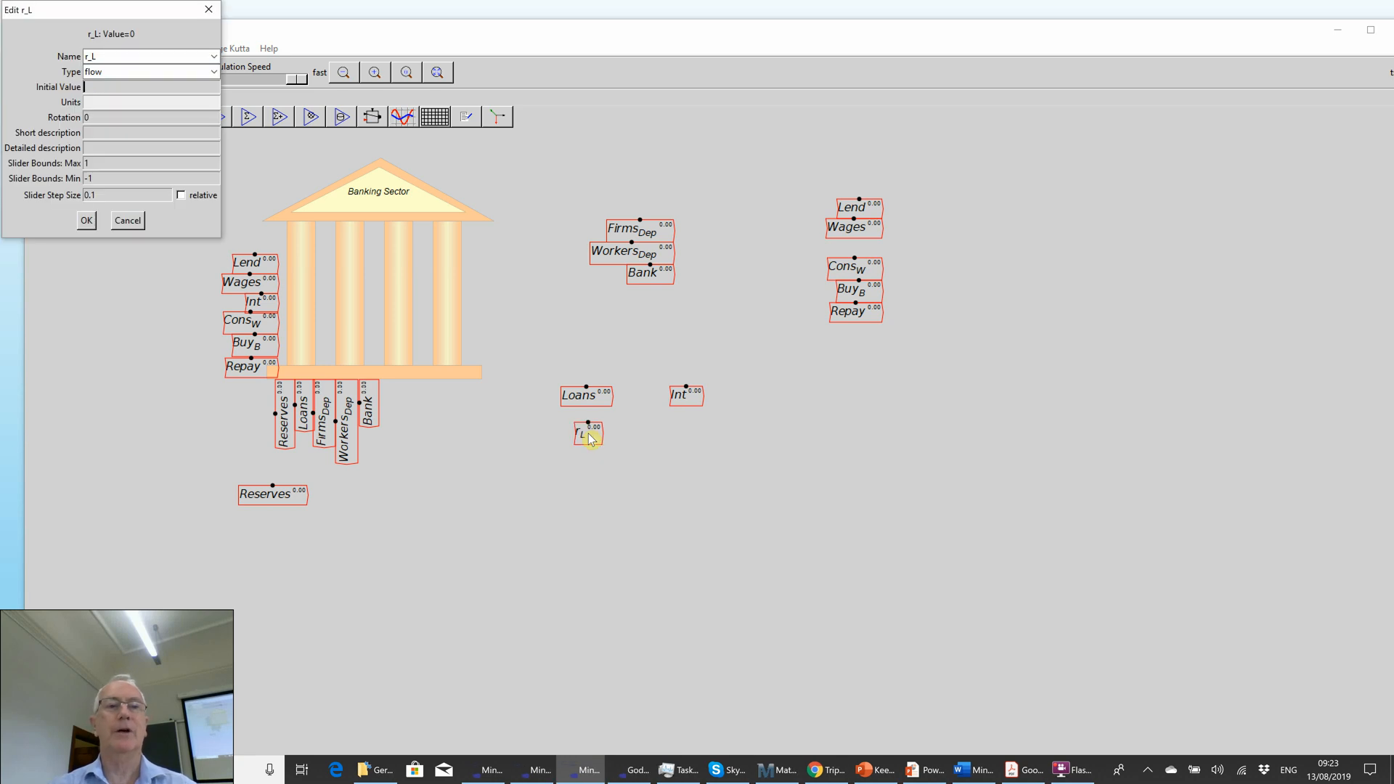
left_click(213, 71)
left_click(186, 100)
left_click(155, 91)
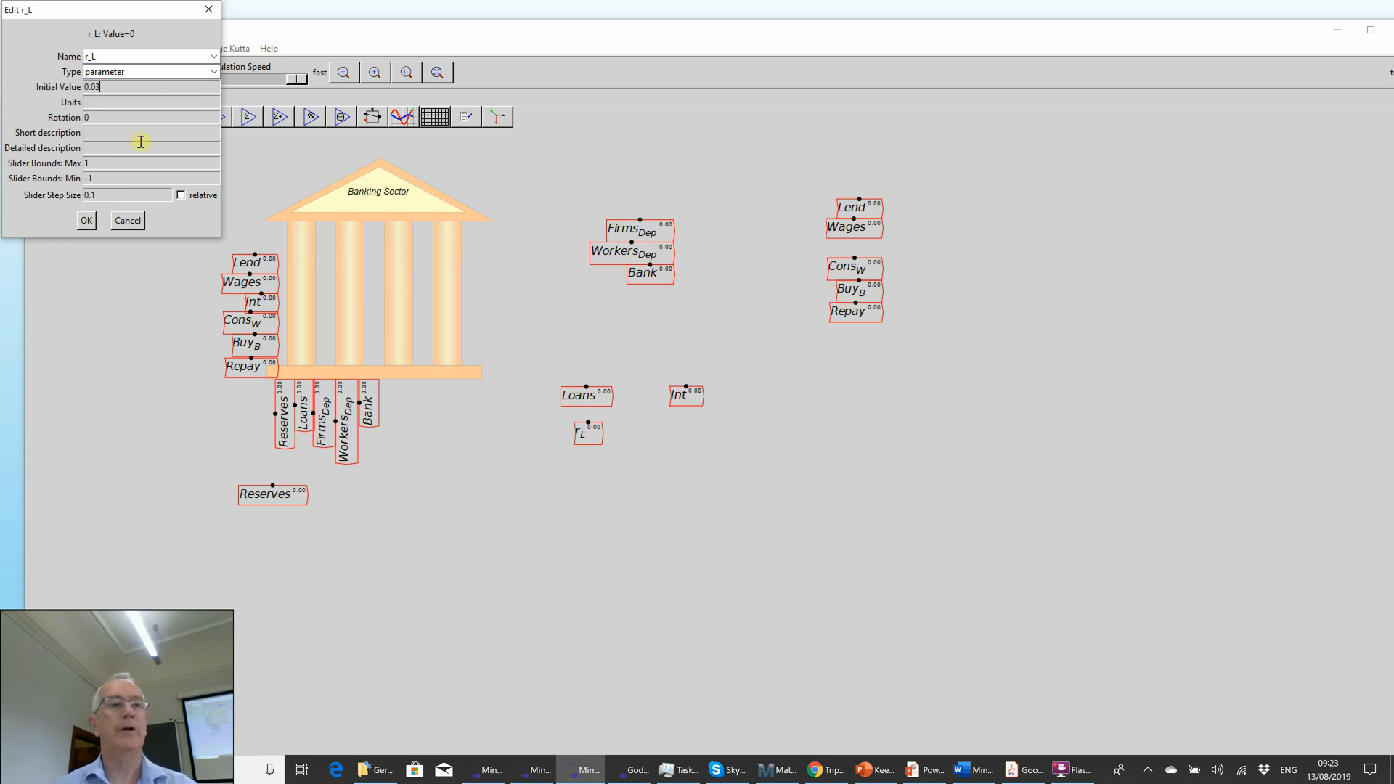
left_click(116, 165)
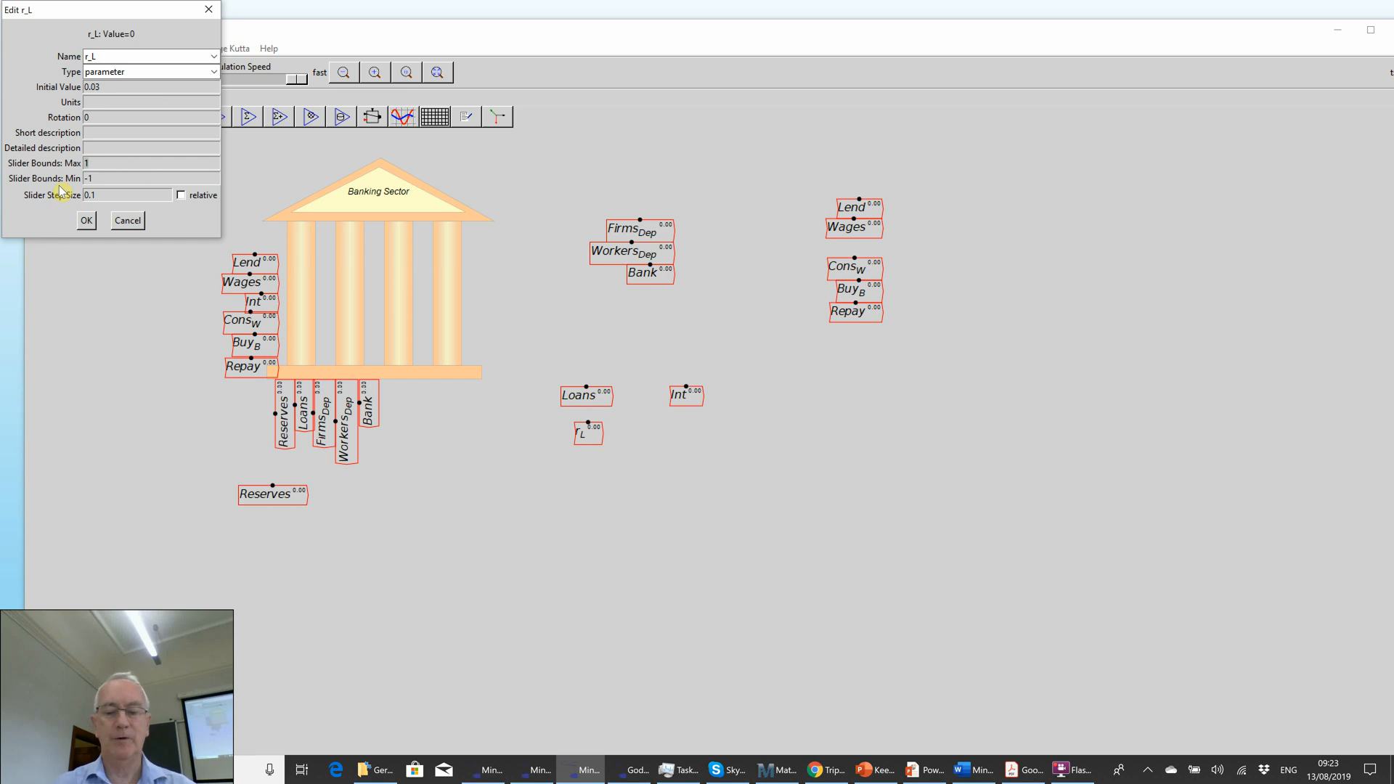
left_click(93, 178)
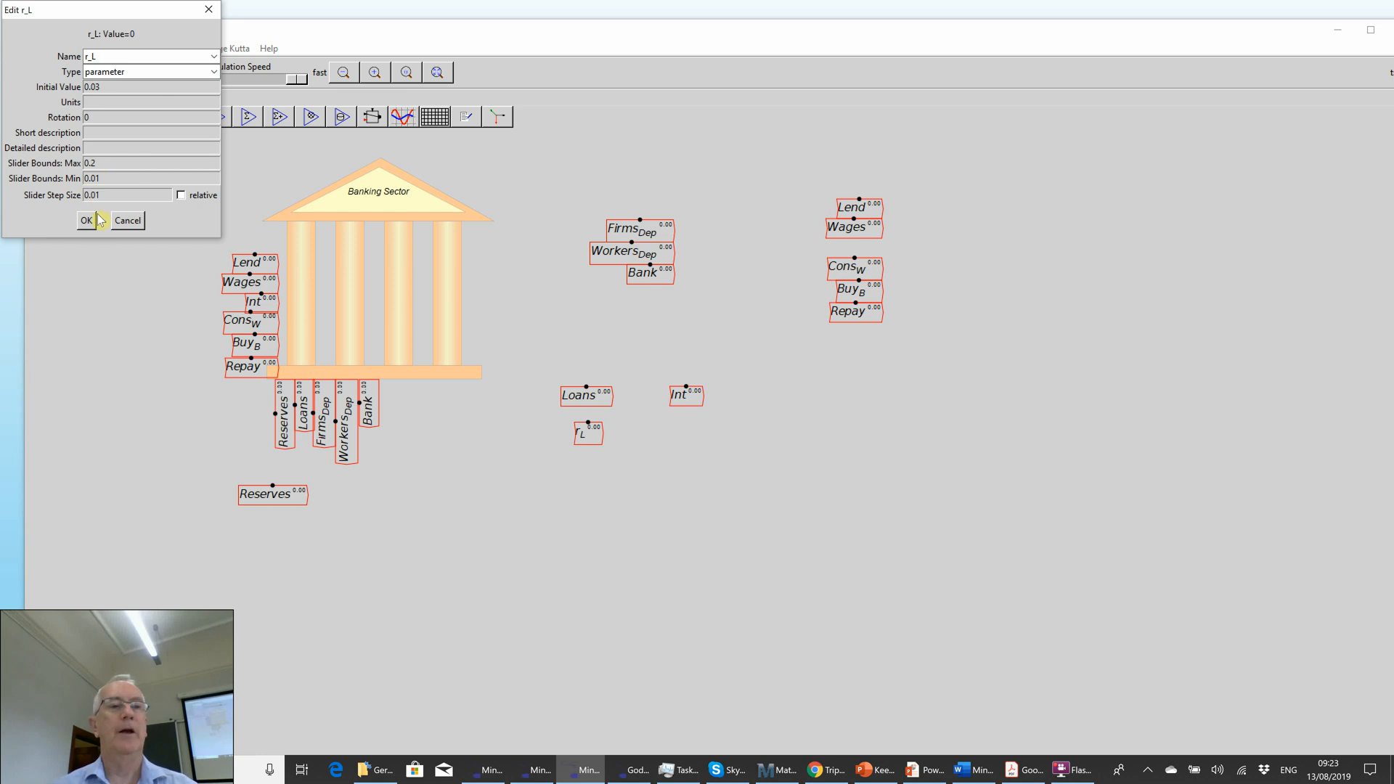
key("Return")
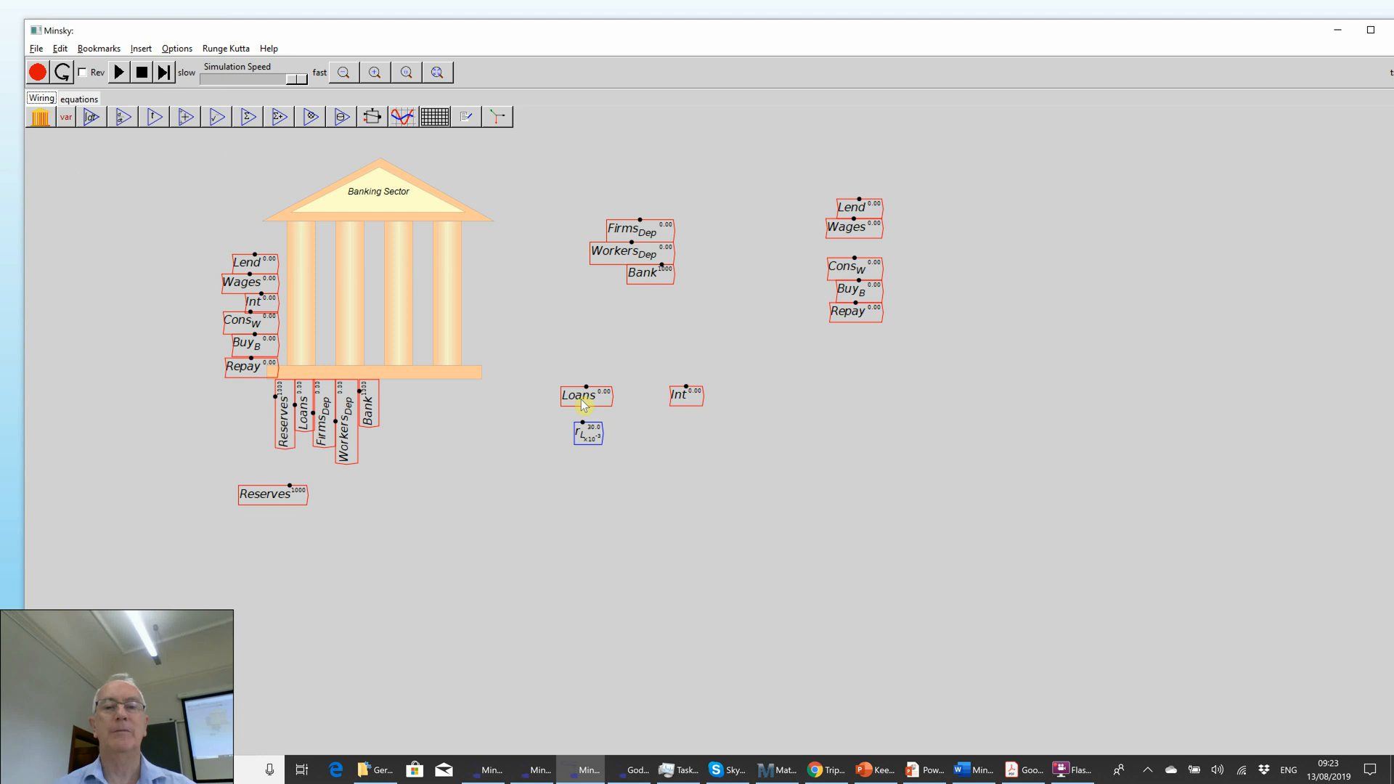
Step: Wire Loans and r_L through a multiplication operator into Int, and check the resulting definition in the model's equations
key("asterisk")
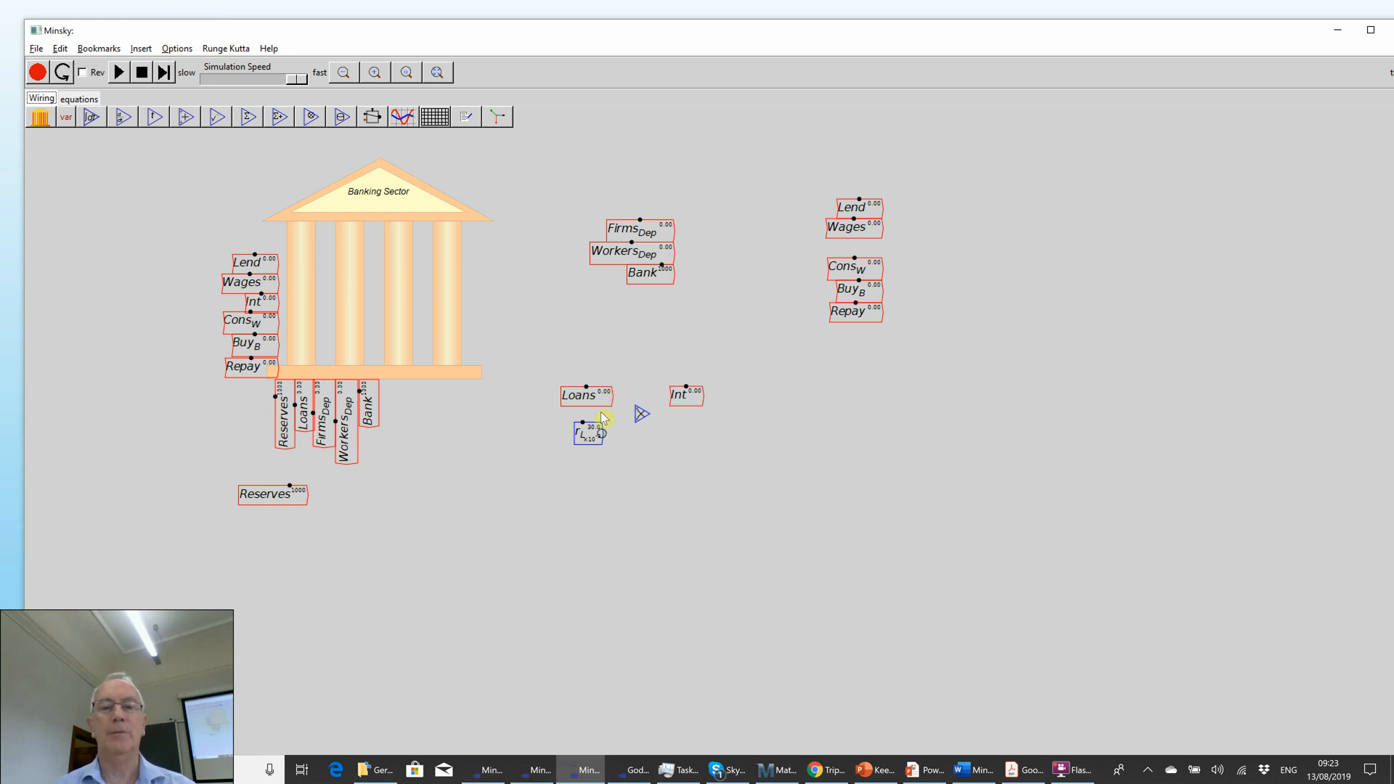
left_click_drag(612, 397, 678, 402)
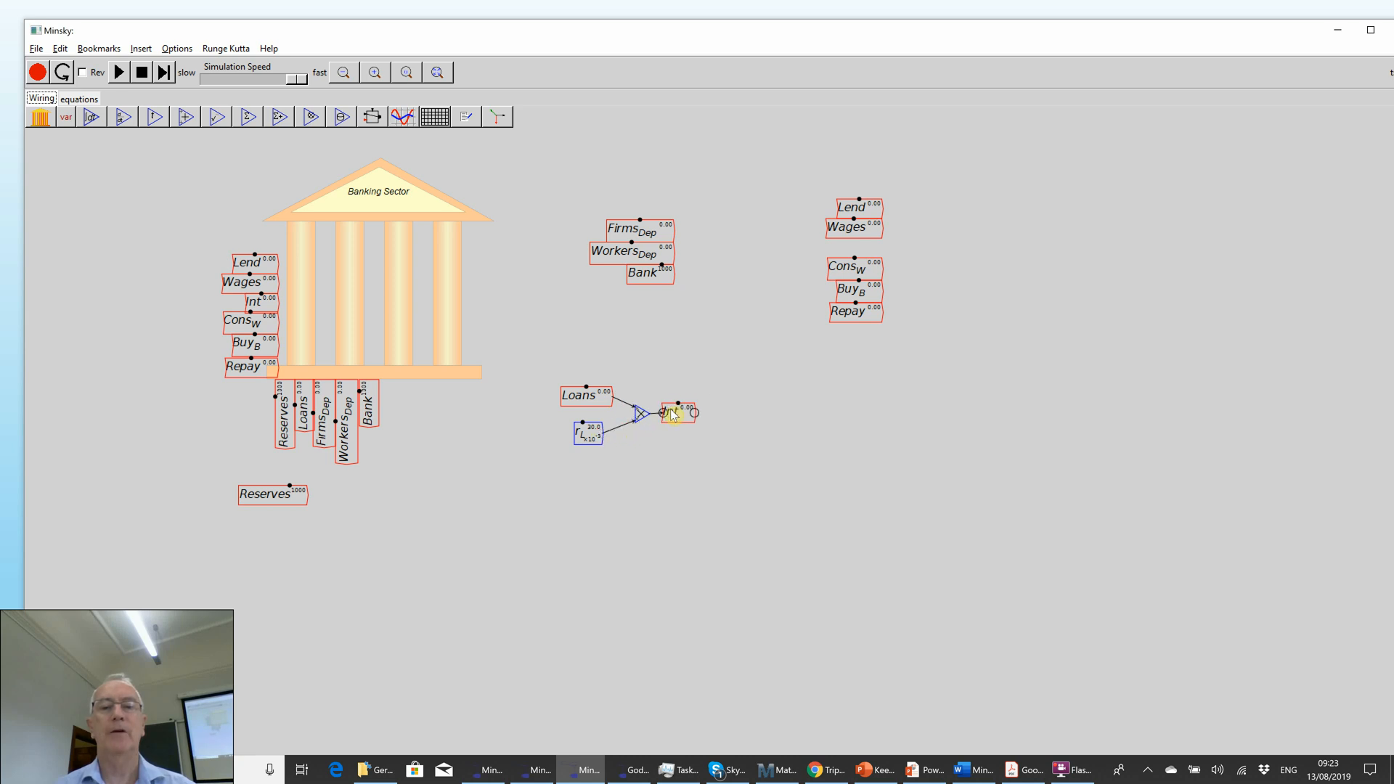
left_click(79, 100)
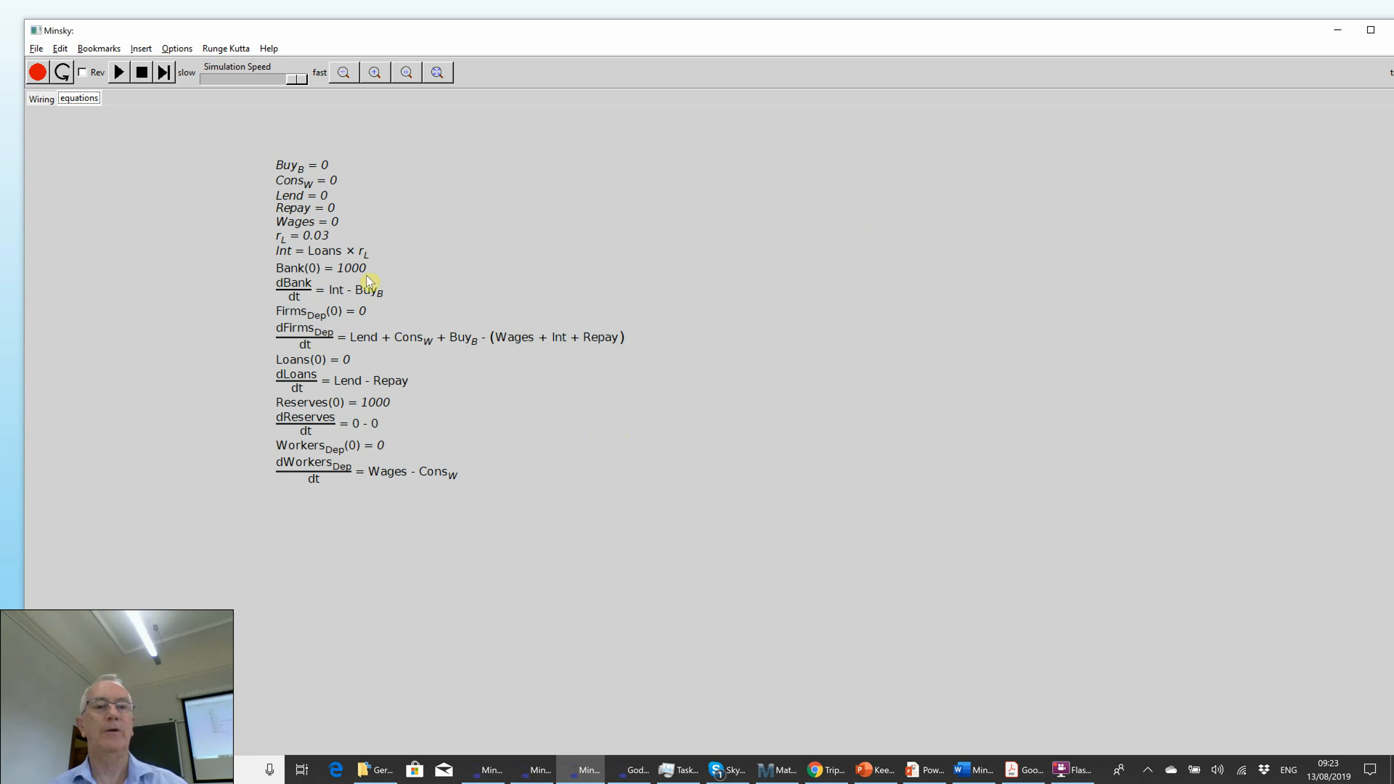
key("ctrl+alt+m")
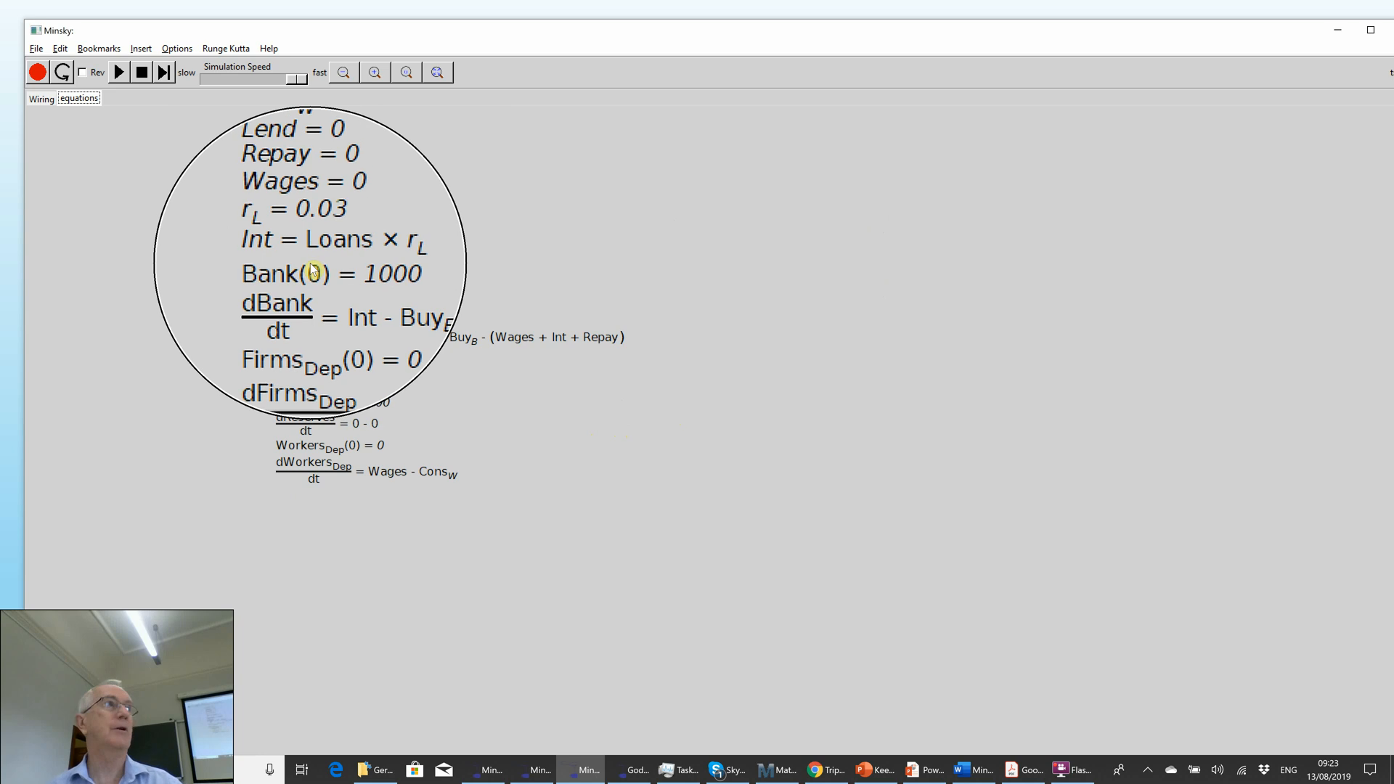
key("ctrl+alt+m")
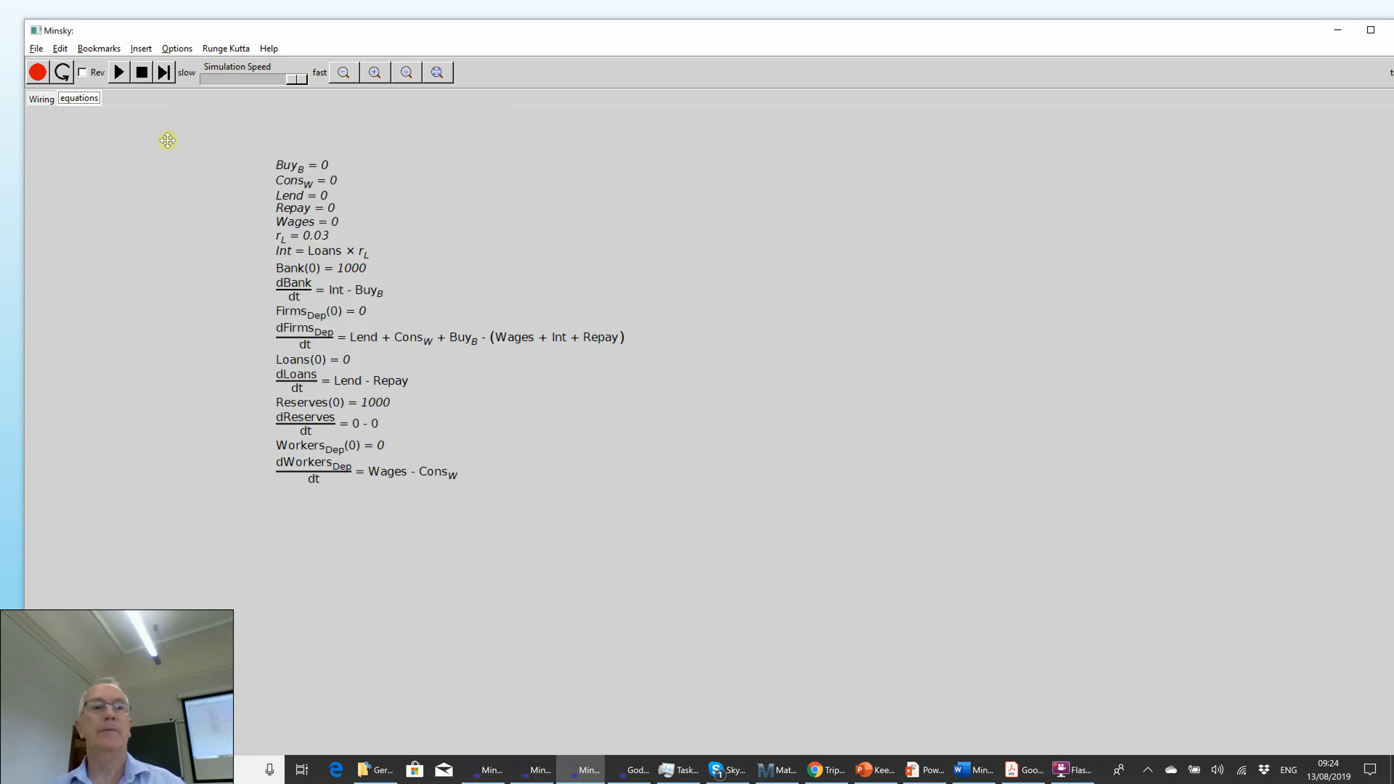
left_click(40, 99)
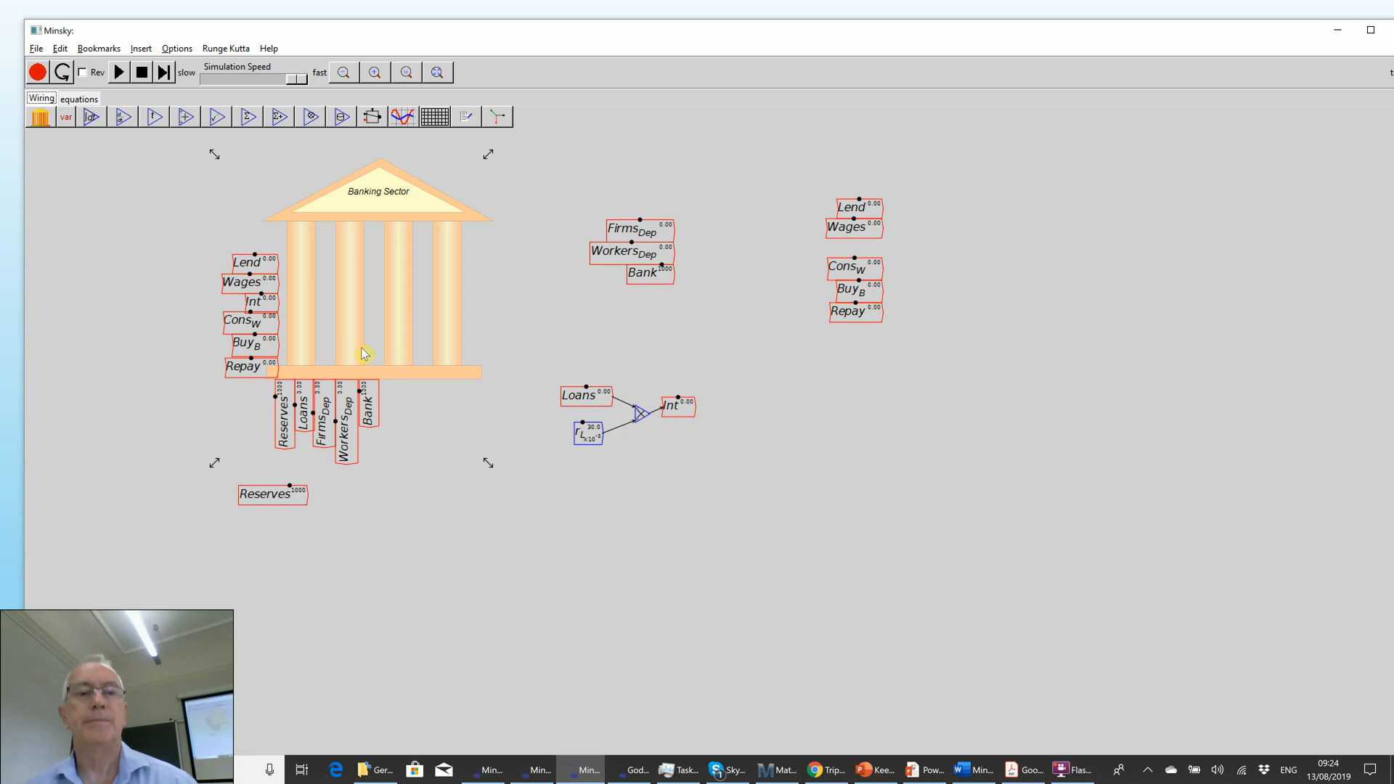
Step: Switch to the PowerPoint slide show and advance through the variable-copying points to the slide on defining flows with time constants
key("alt+Tab")
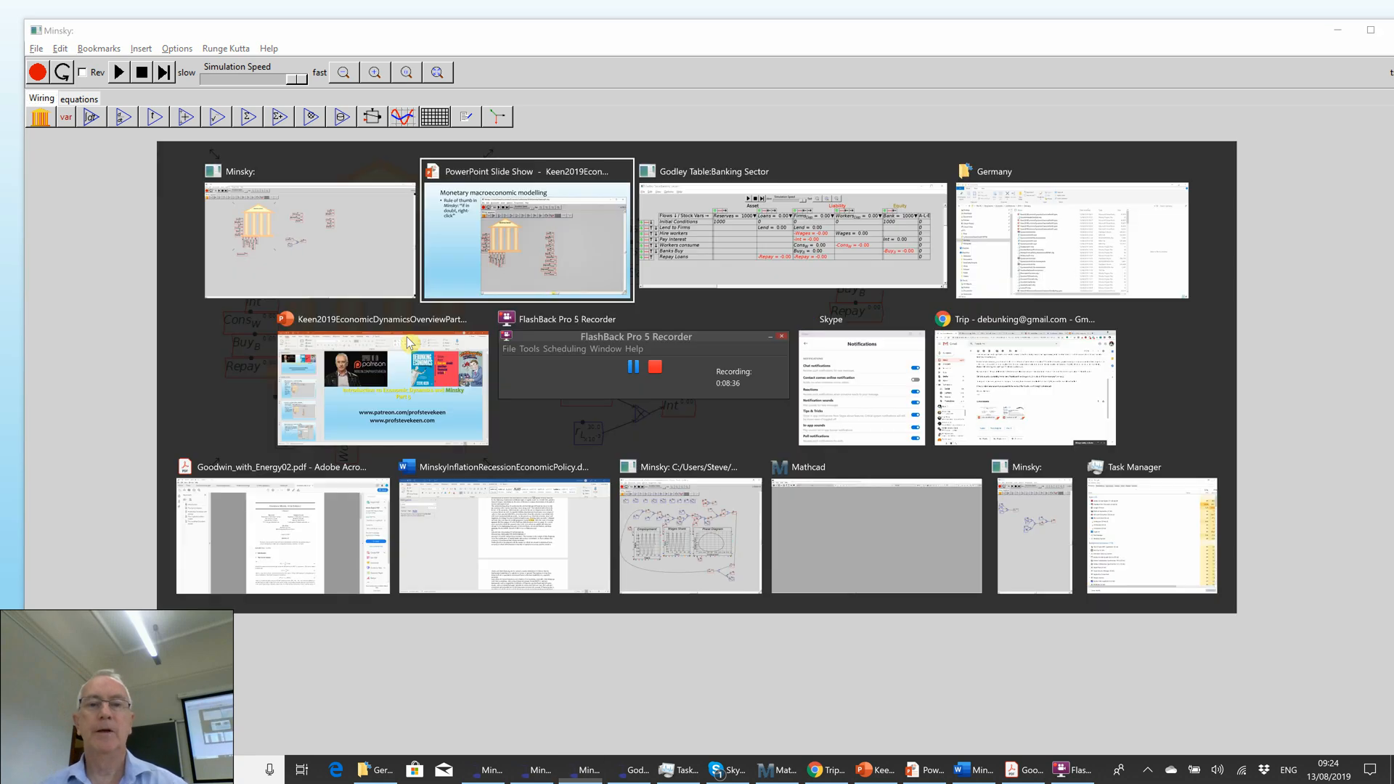
key("Right")
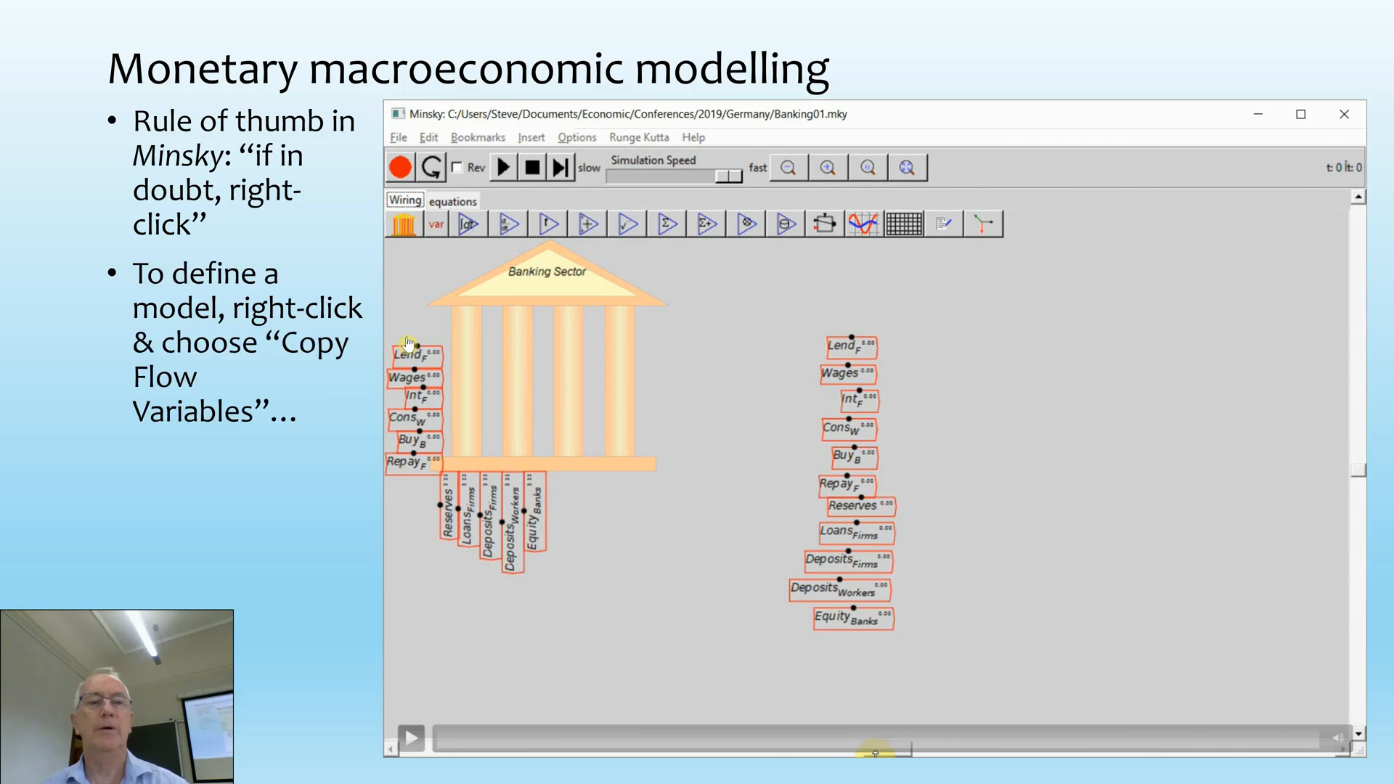
key("Right")
key("Right")
key("Right")
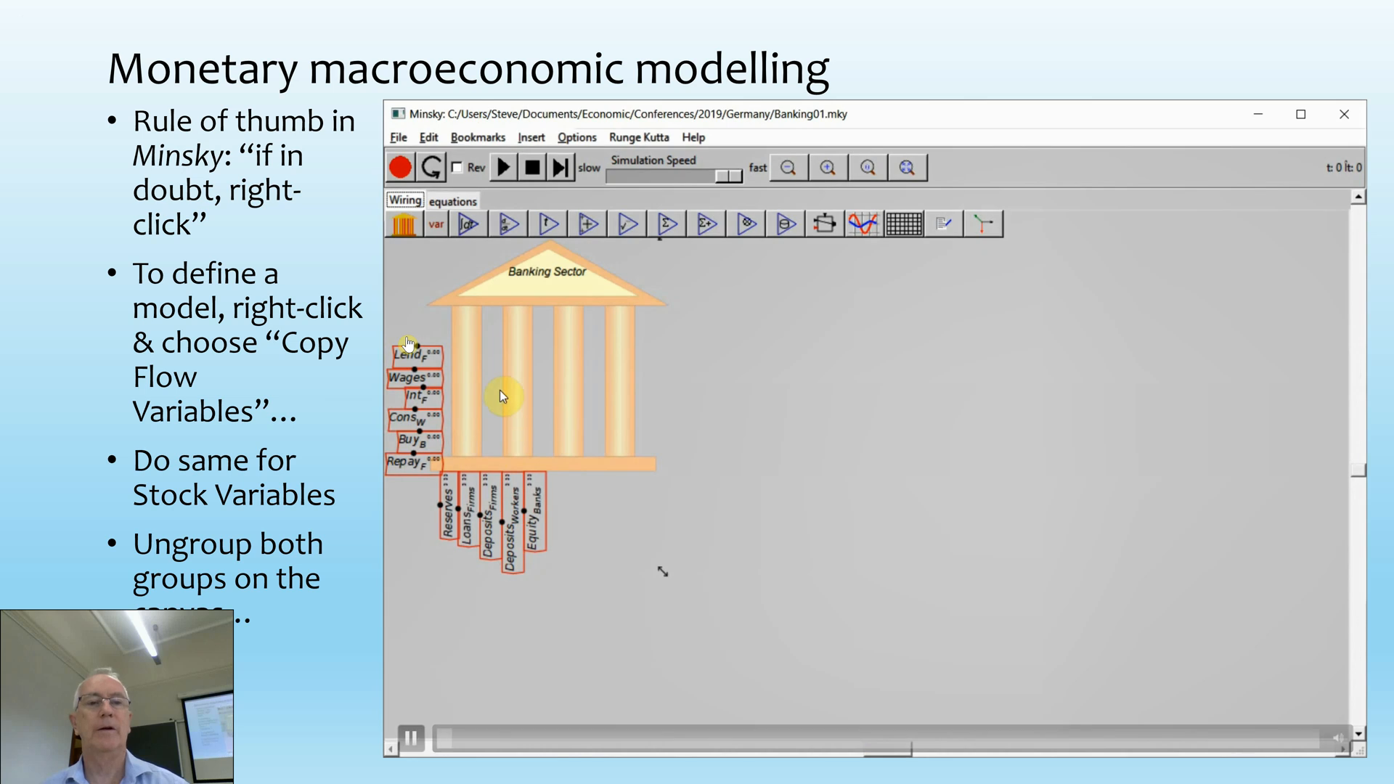
key("Right")
key("Right")
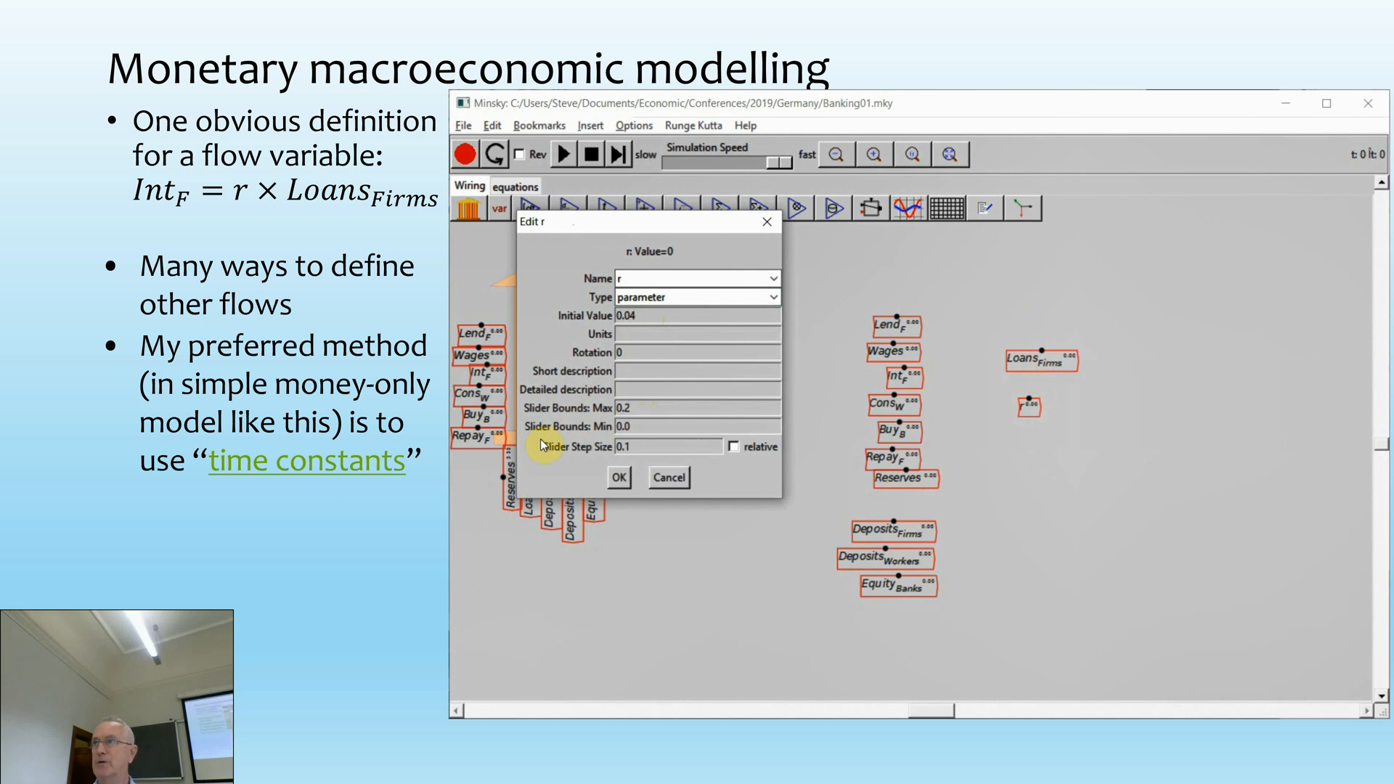
Step: Switch back to Minsky and, below the Int definition, wire Wages into Cons_W and Bank into Buy_B
key("alt+Tab")
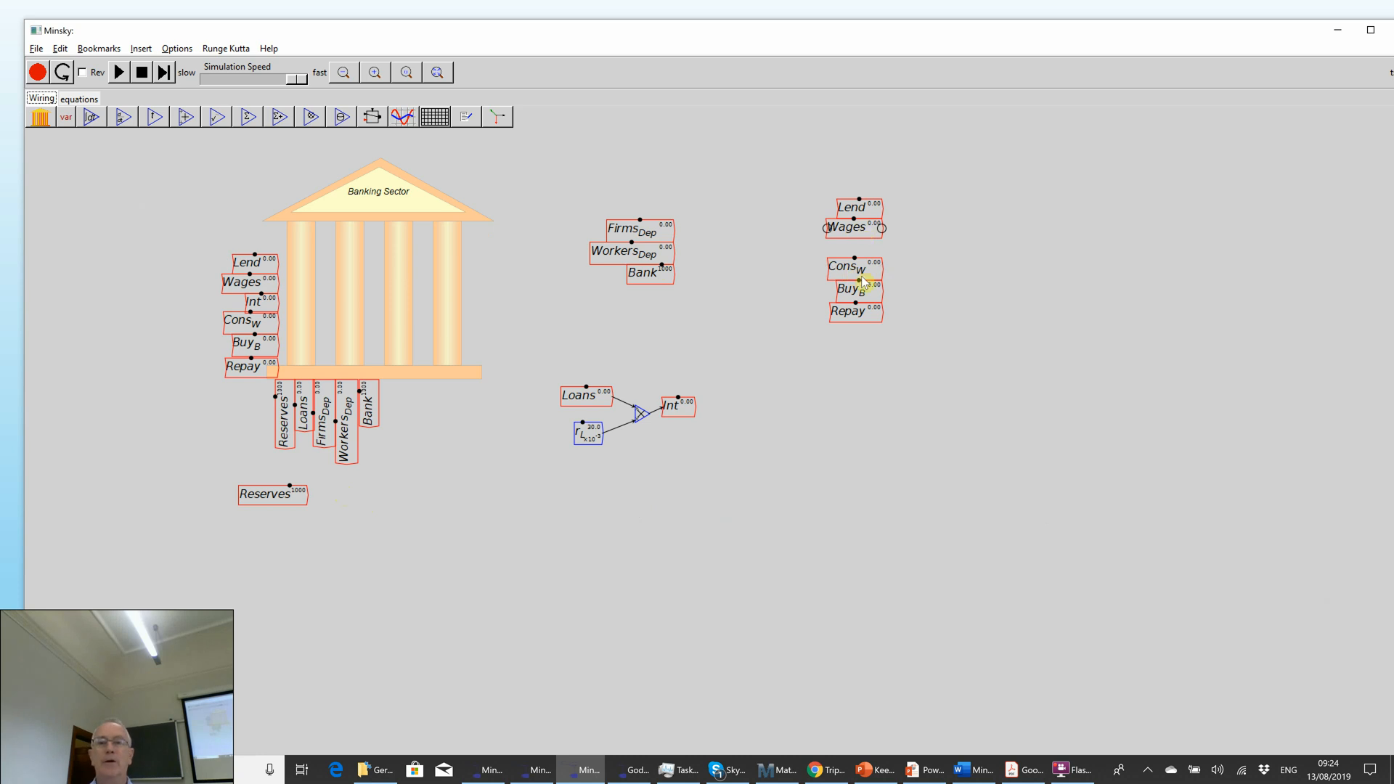
left_click_drag(862, 268, 821, 493)
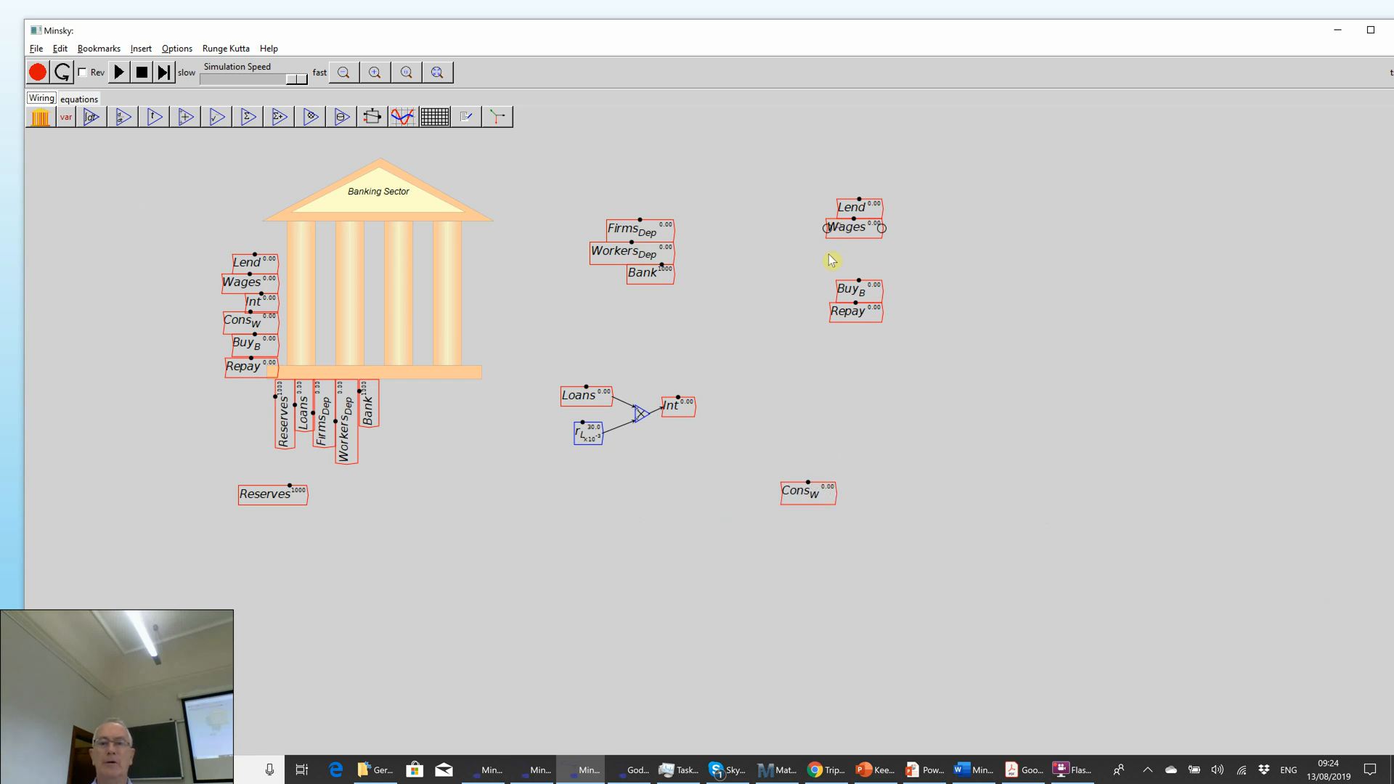
mouse_move(837, 242)
left_mouse_down()
mouse_move(703, 420)
mouse_move(693, 491)
mouse_move(814, 505)
mouse_move(808, 492)
left_mouse_up()
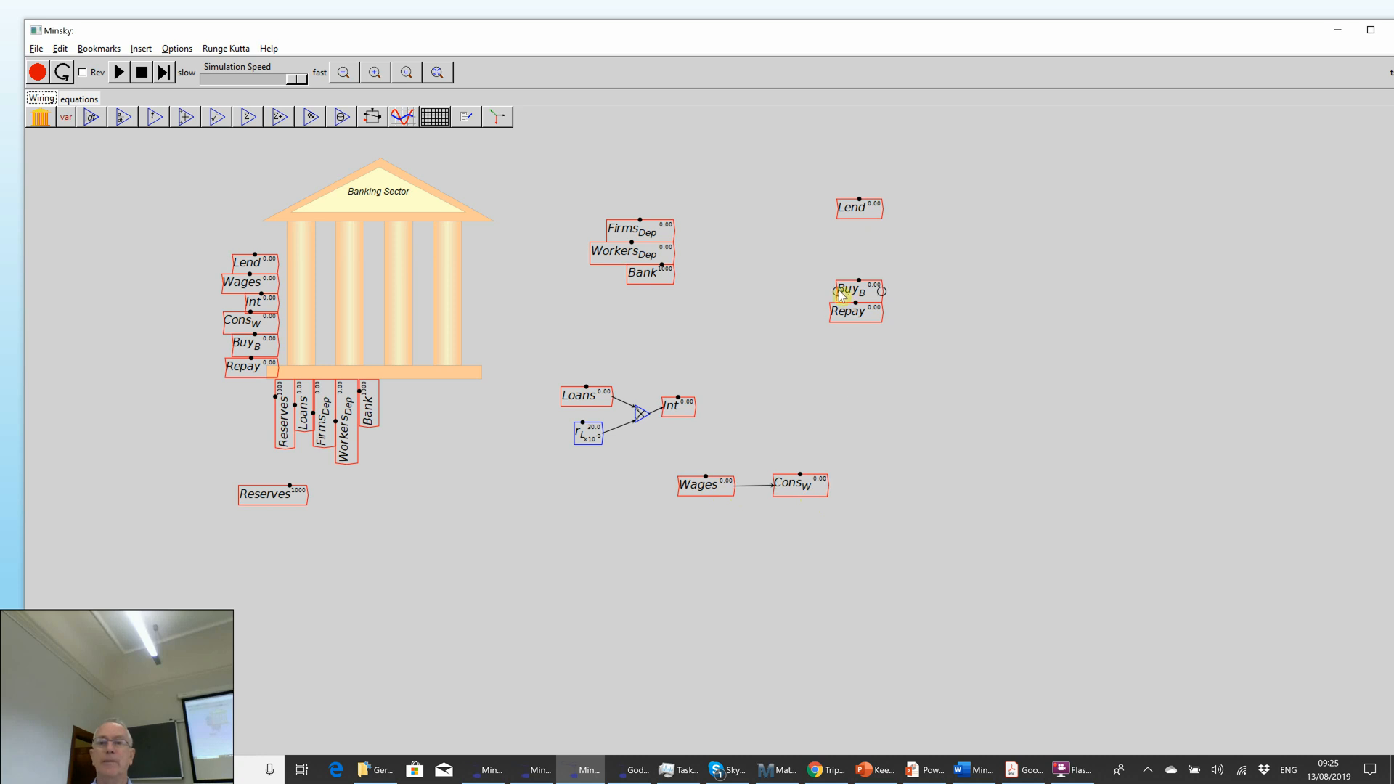
left_click_drag(638, 275, 701, 518)
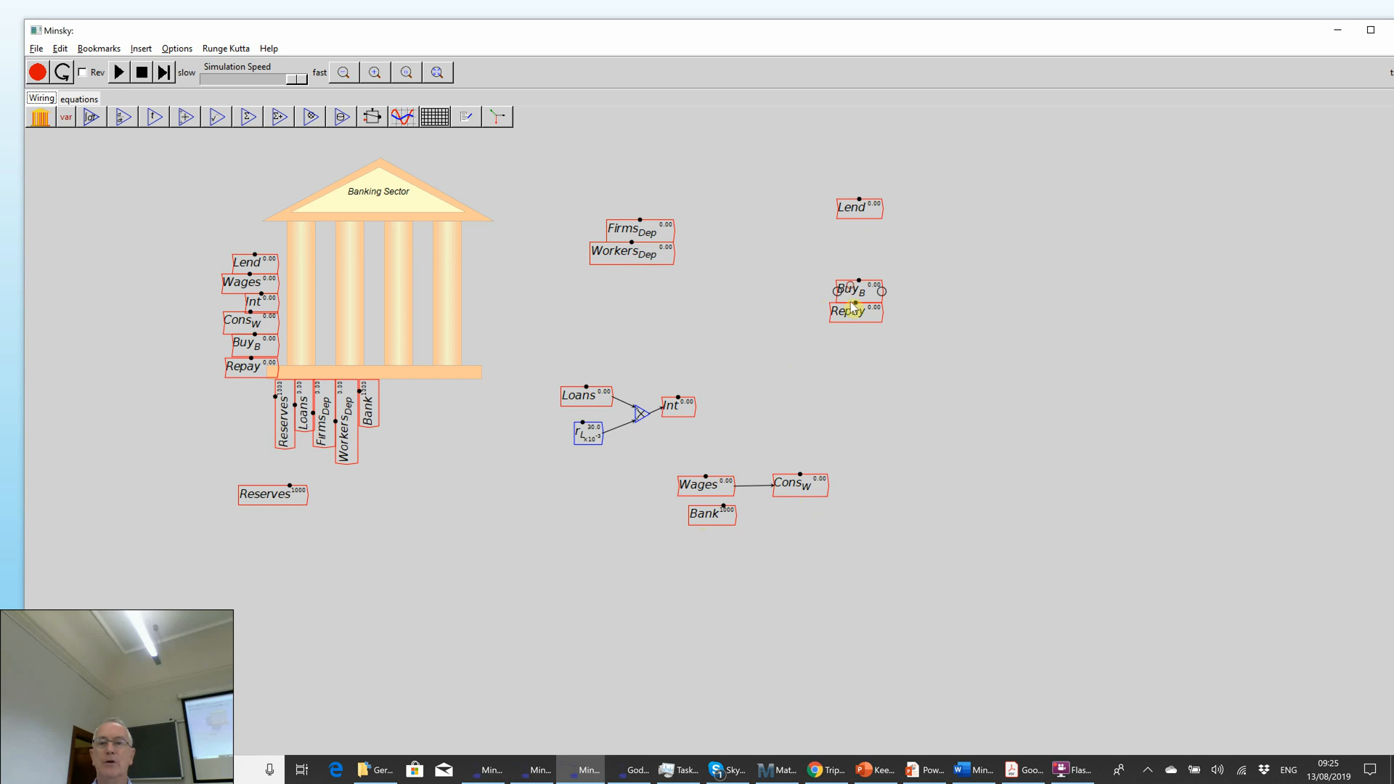
left_click_drag(851, 294, 781, 523)
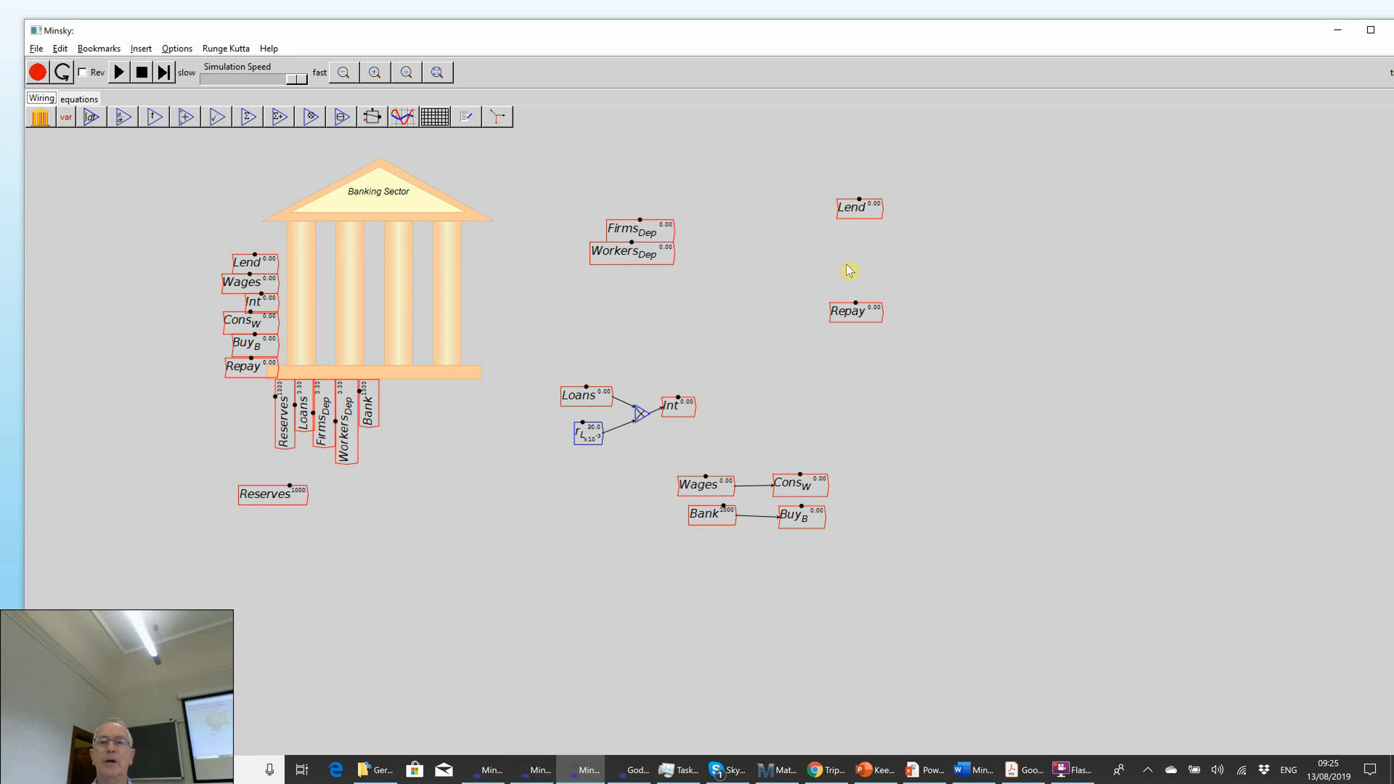
Step: Place Repay beside Lend and move Workers_Dep to the left of the Wages and Bank variables
left_click_drag(864, 311, 918, 218)
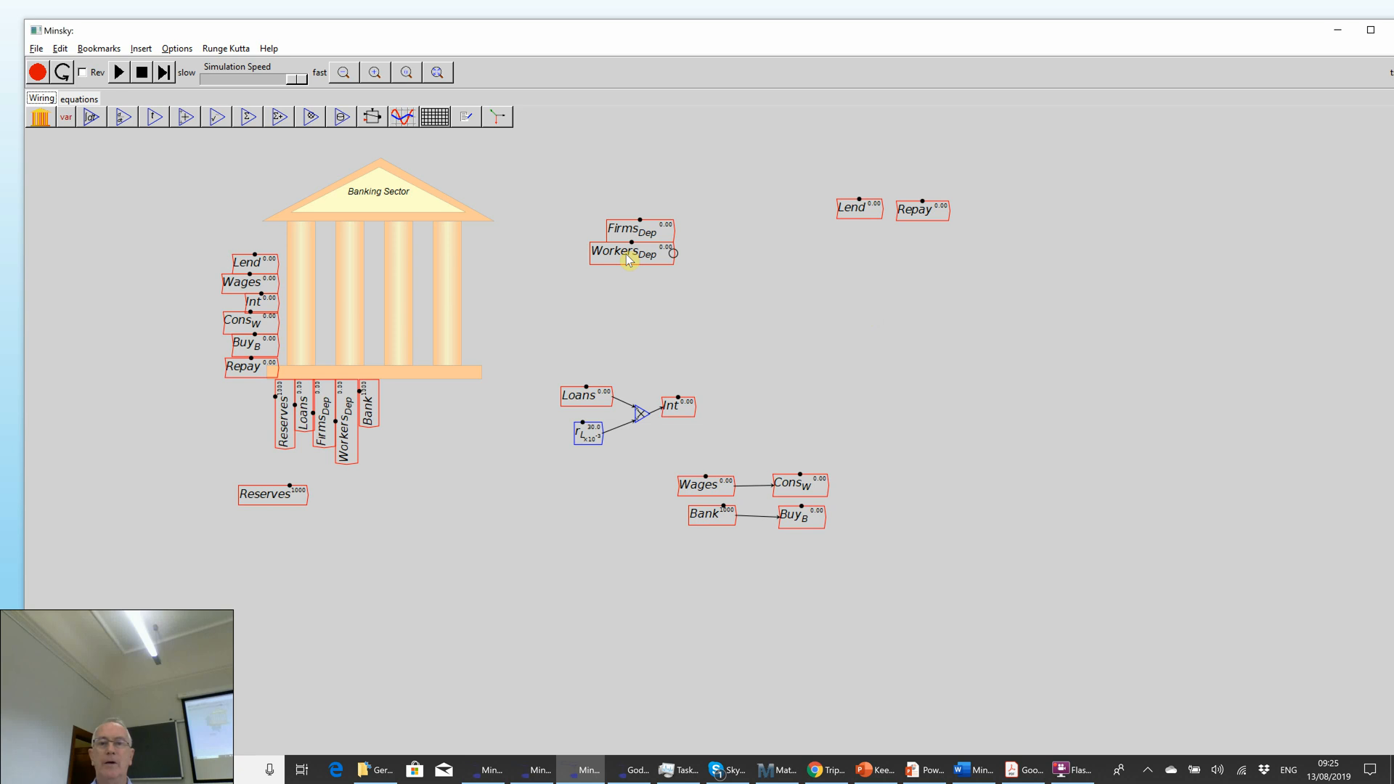
left_click_drag(628, 259, 574, 515)
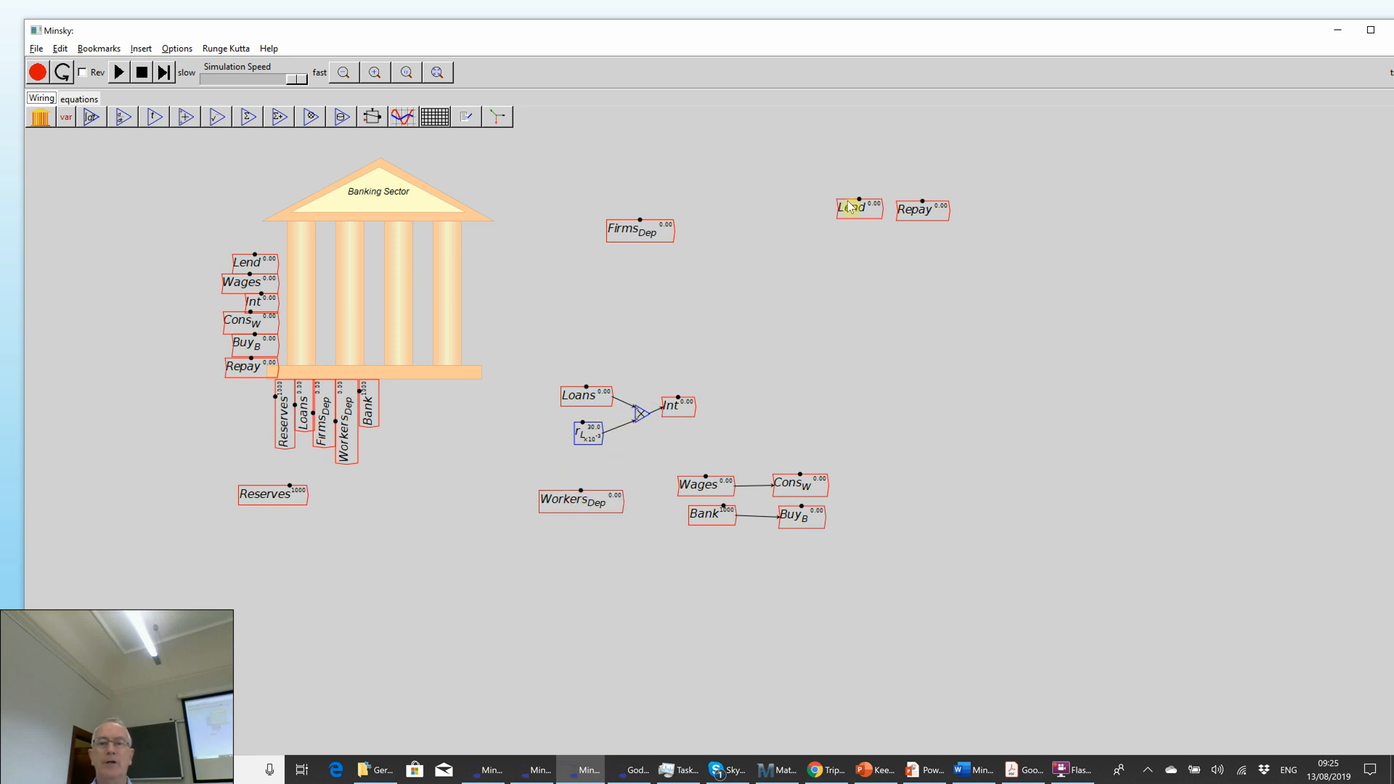
Step: Move Lend below and to the right of Firms_Dep, and switch to the PowerPoint slide show to advance past the time constants slide
left_click_drag(850, 206, 746, 293)
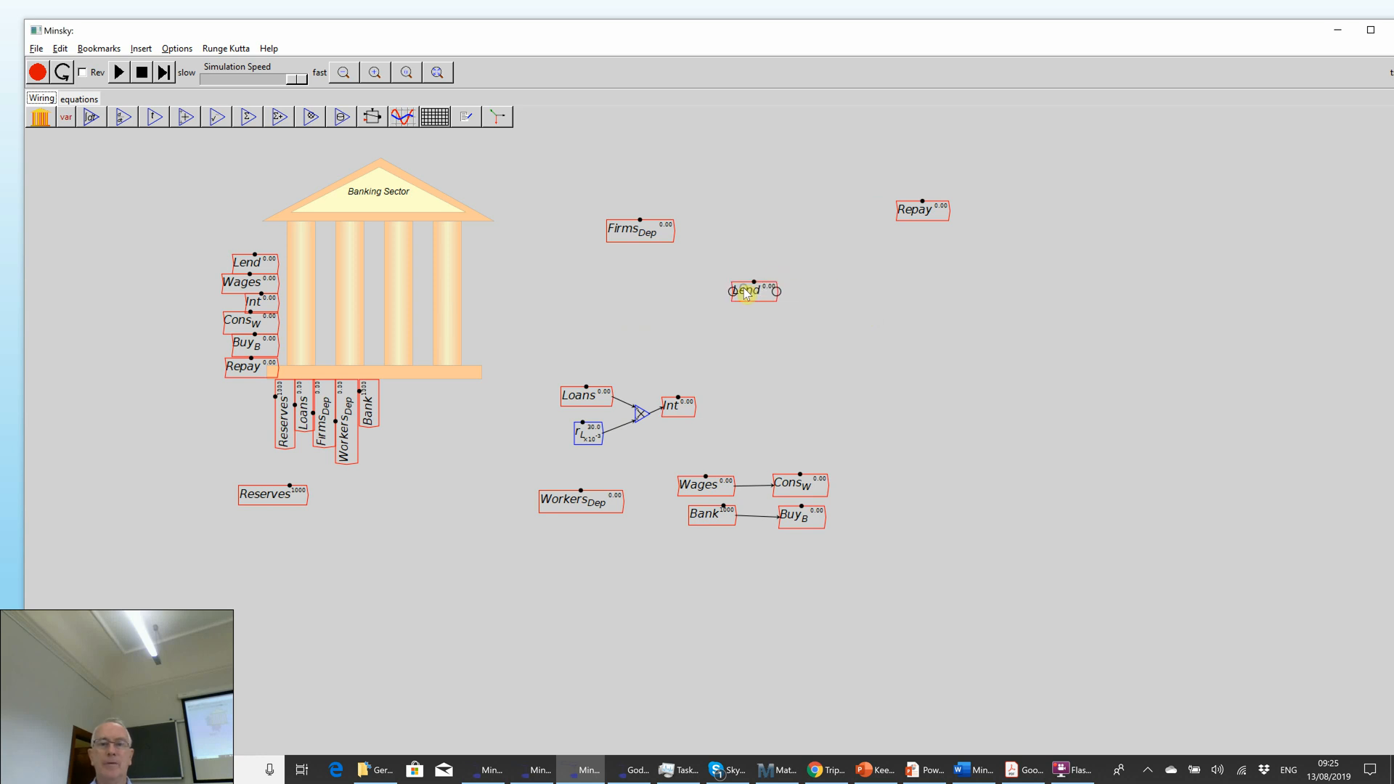
key("alt+Tab")
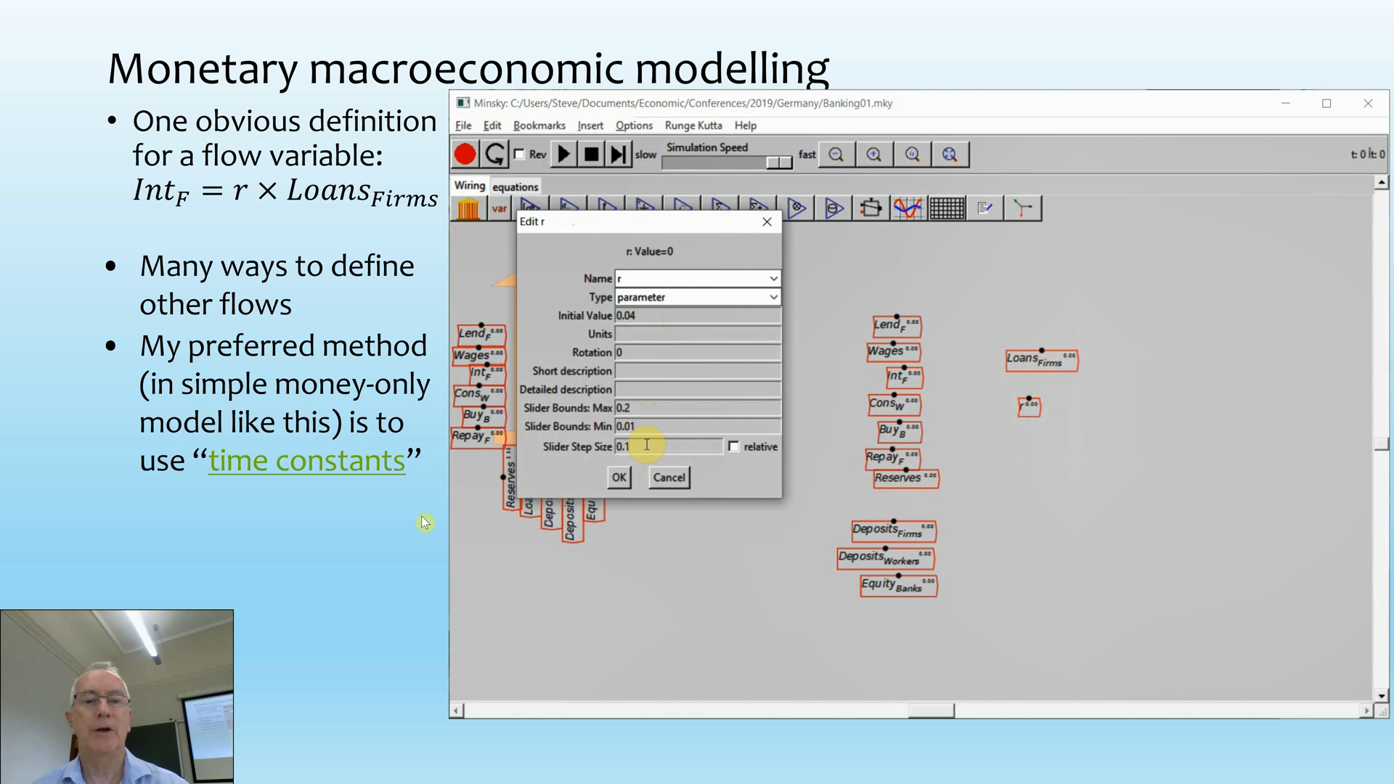
left_click(422, 517)
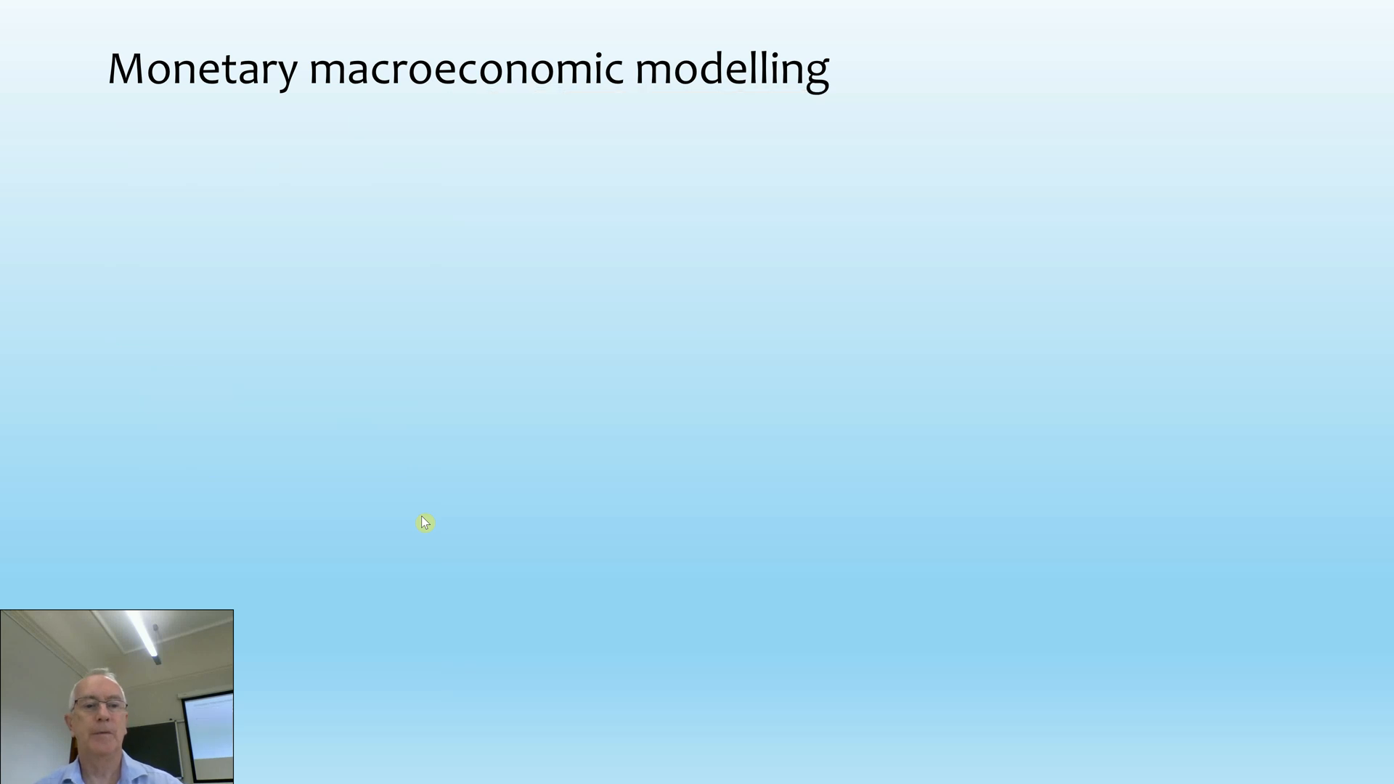
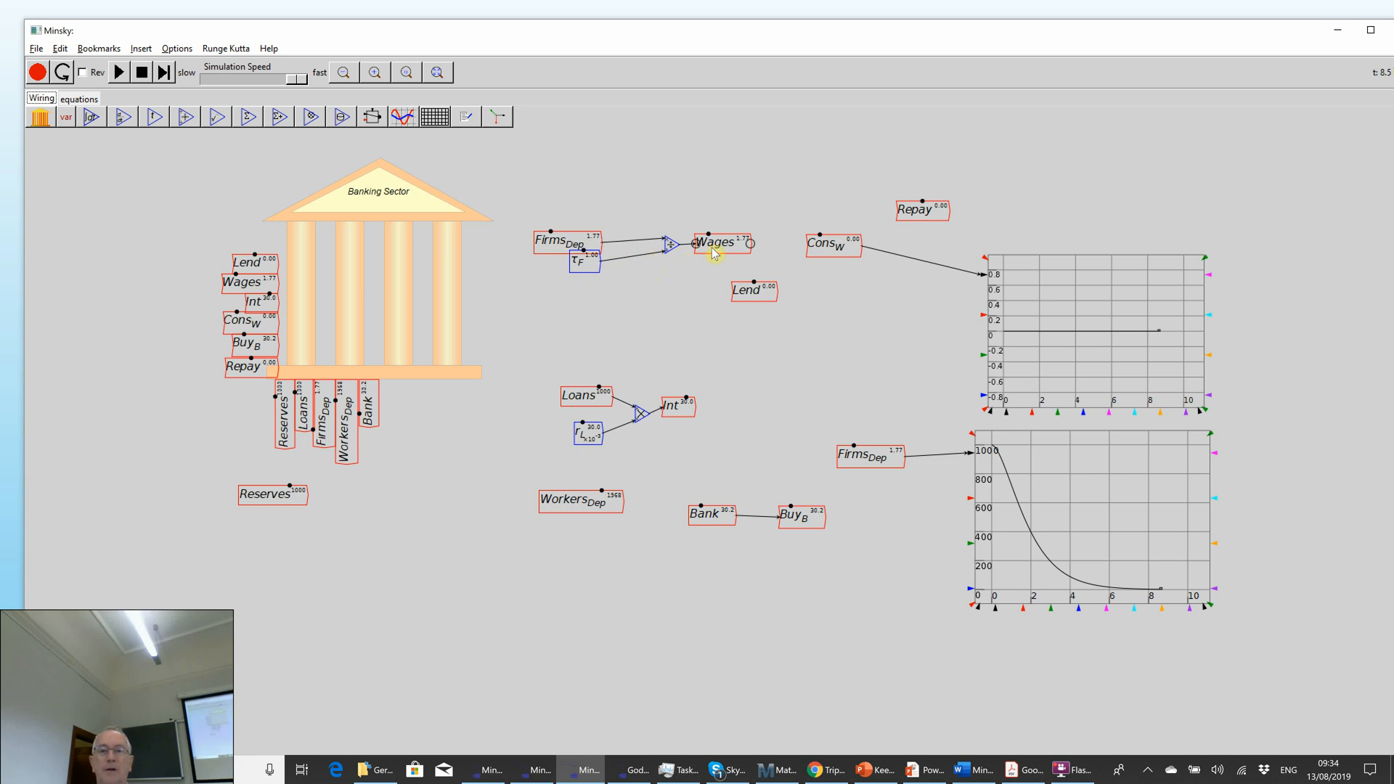
Step: Disconnect Wages from the division of Firms_Dep by τ_F, and bring the division operator close to those two inputs
left_click_drag(708, 245, 741, 260)
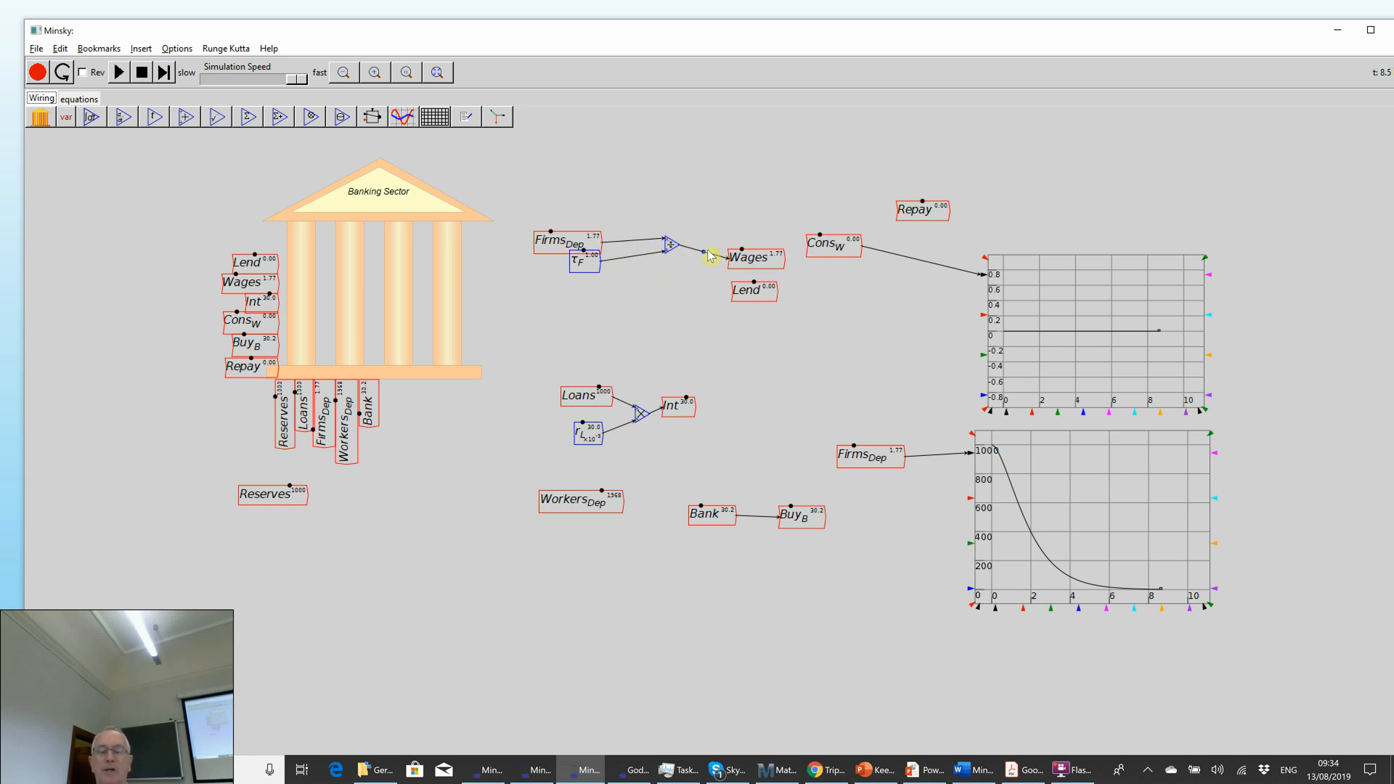
key("Delete")
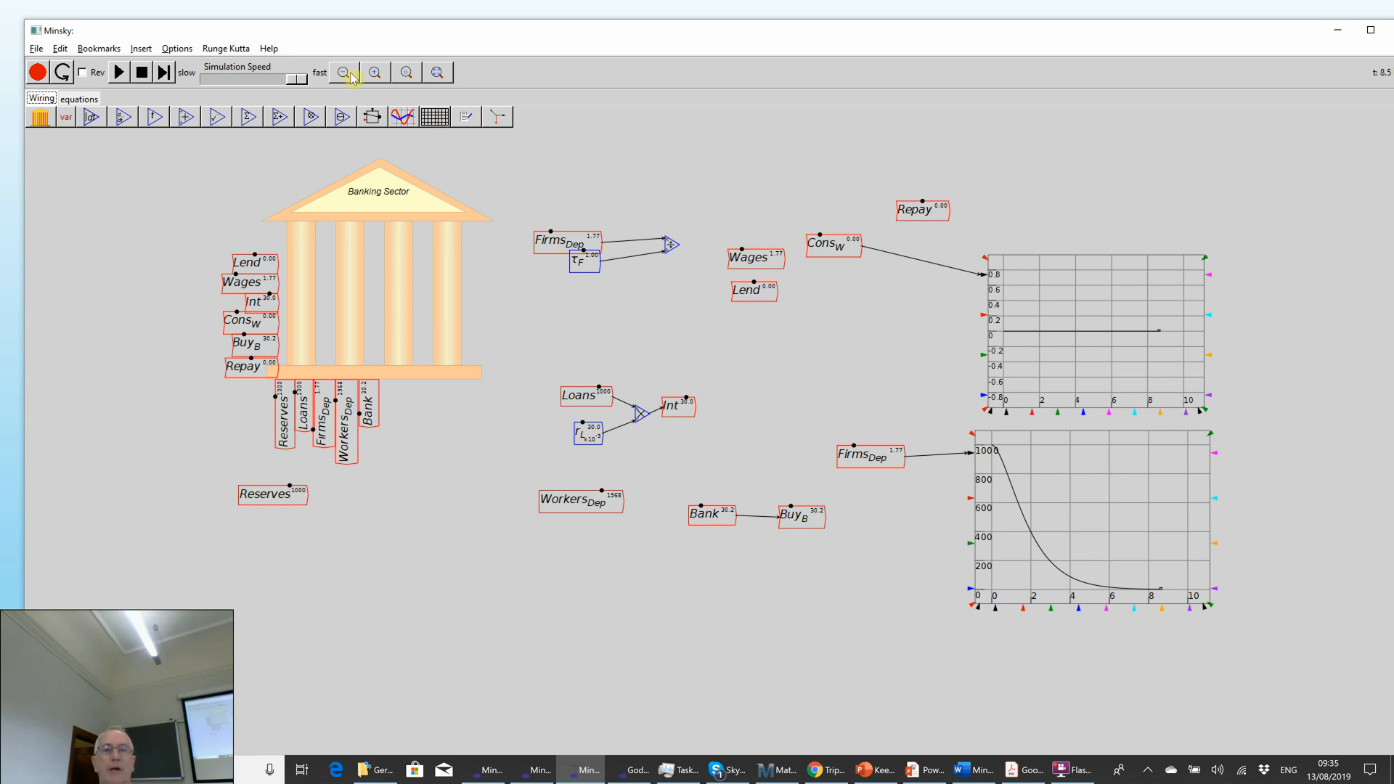
left_click(373, 74)
left_click(373, 74)
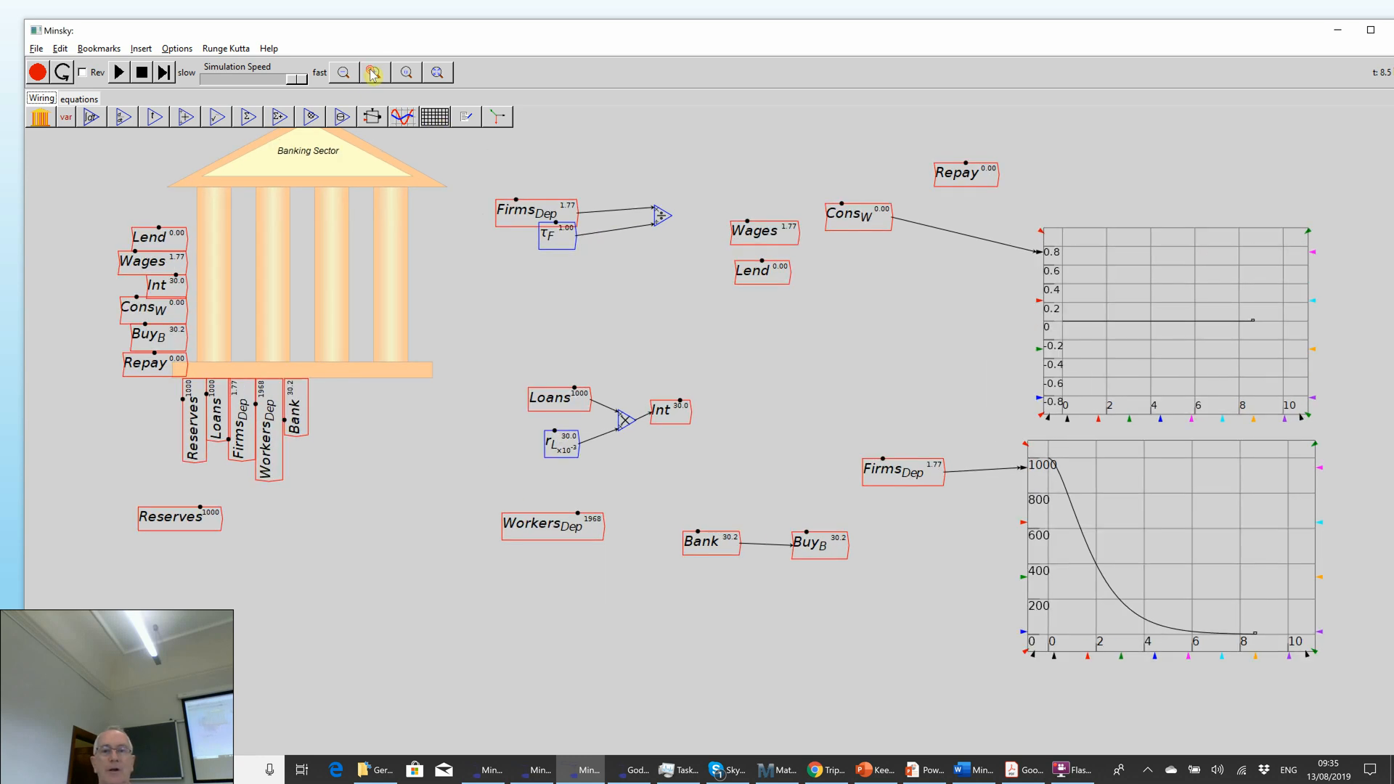
mouse_move(536, 206)
left_mouse_down()
mouse_move(530, 218)
mouse_move(548, 215)
left_mouse_up()
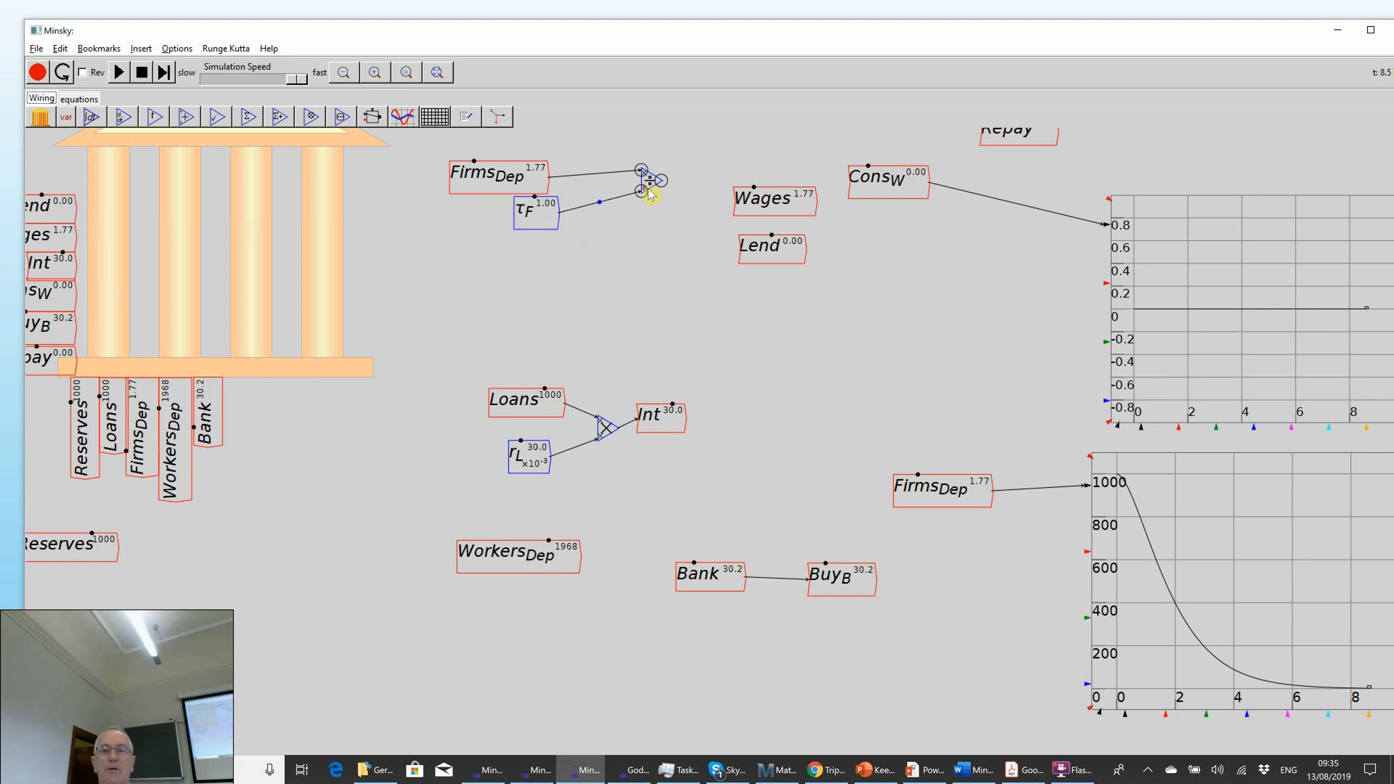
left_click_drag(649, 190, 602, 201)
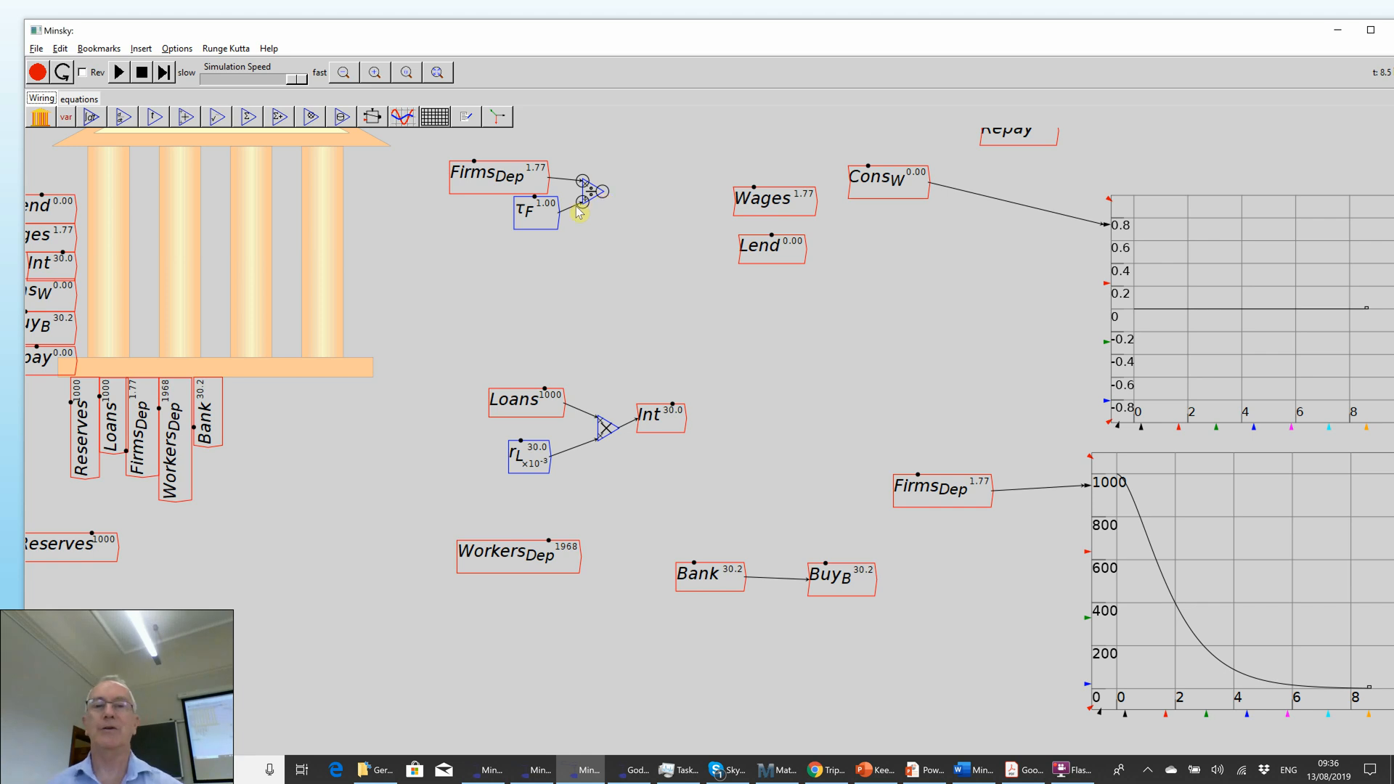
left_click_drag(533, 218, 525, 217)
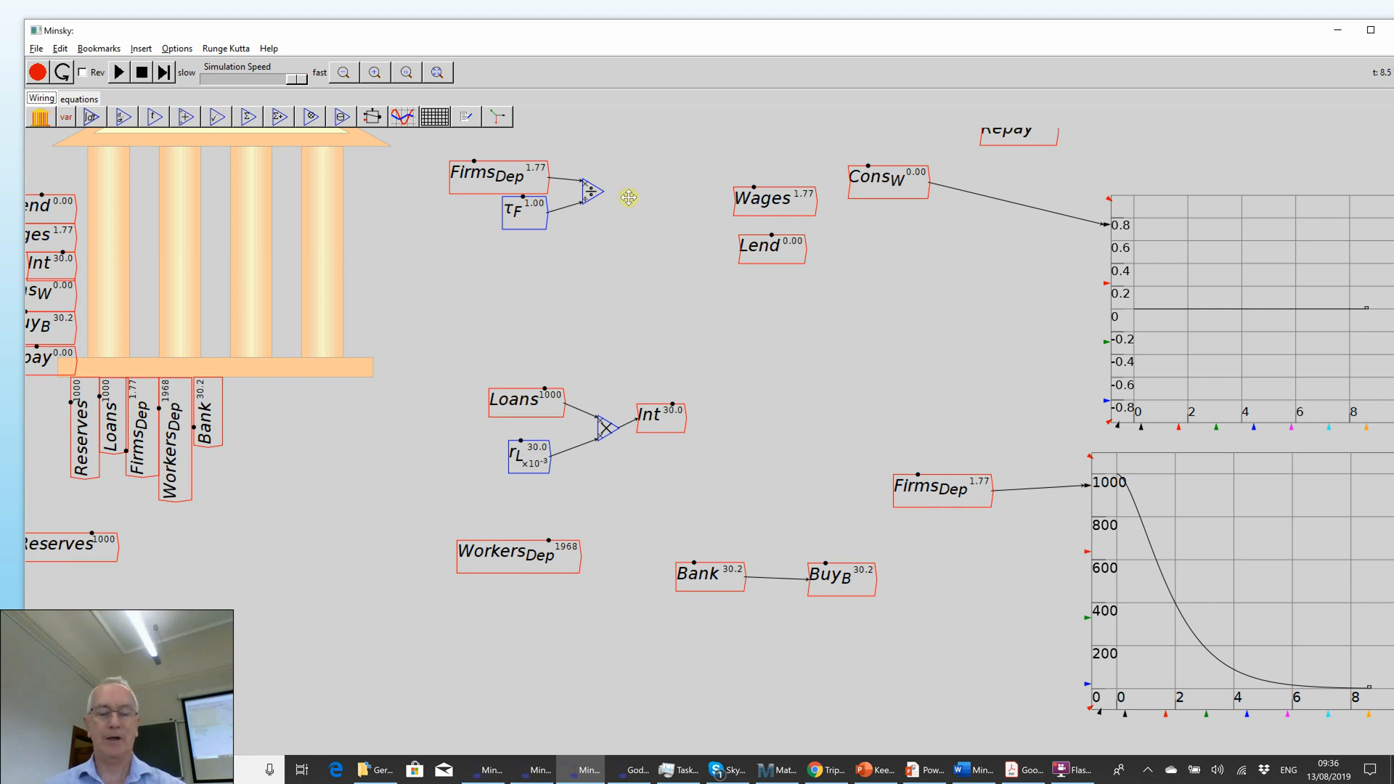
Step: Create a flow variable named GDP beside the division operator and wire the operator's output into it
type("GDP")
key("Return")
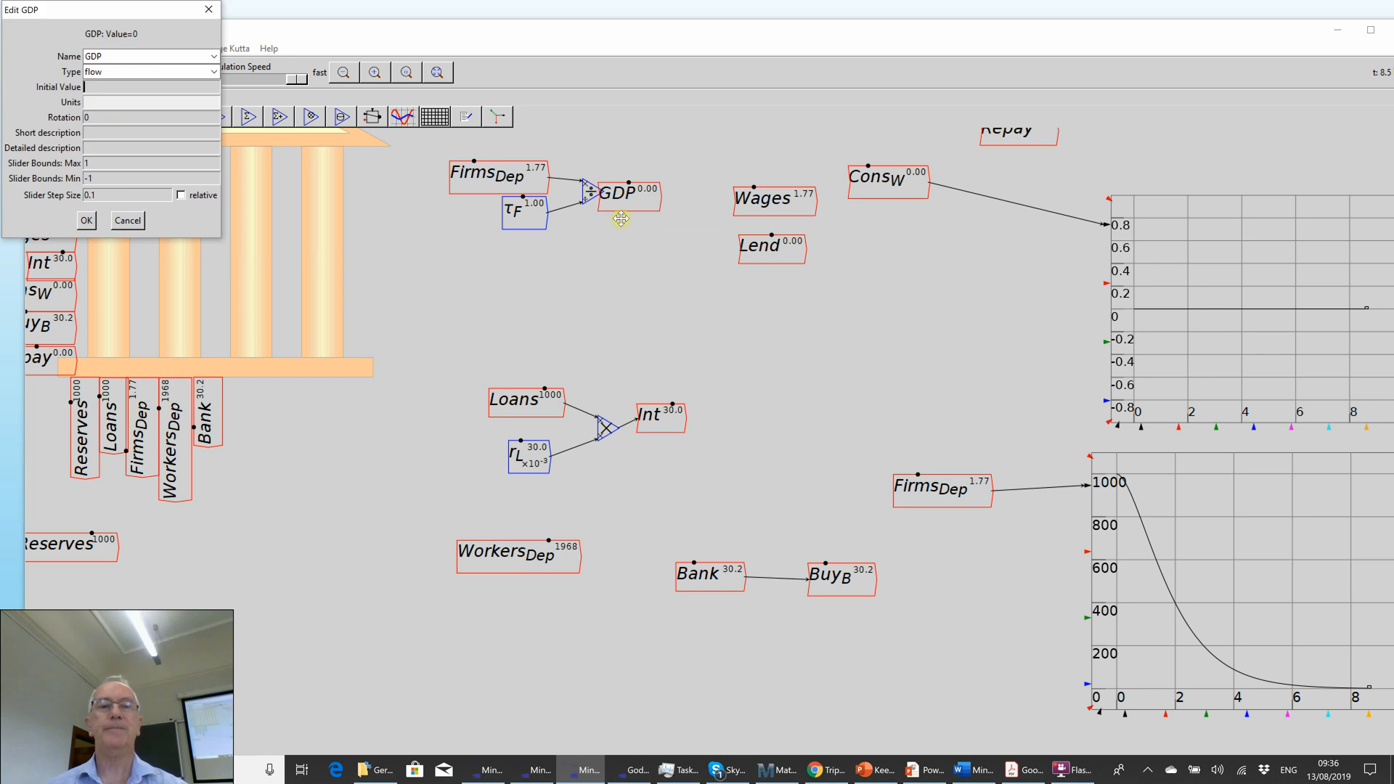
left_click(127, 221)
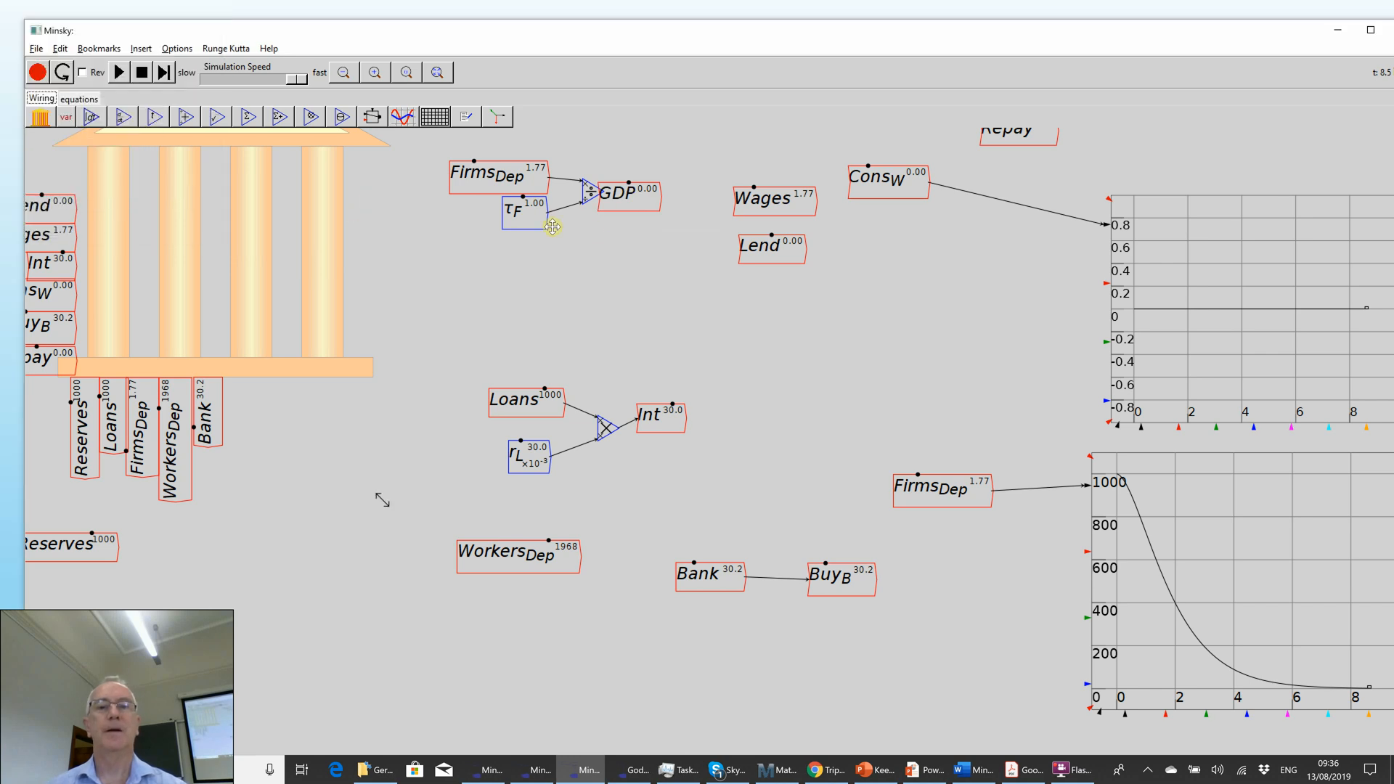
left_click_drag(623, 207, 649, 199)
Step: Clear space around GDP by moving Wages and Lend below it and Cons_W next to its plot
left_click_drag(744, 219, 654, 299)
left_click_drag(755, 296, 893, 280)
left_click_drag(876, 185, 1082, 240)
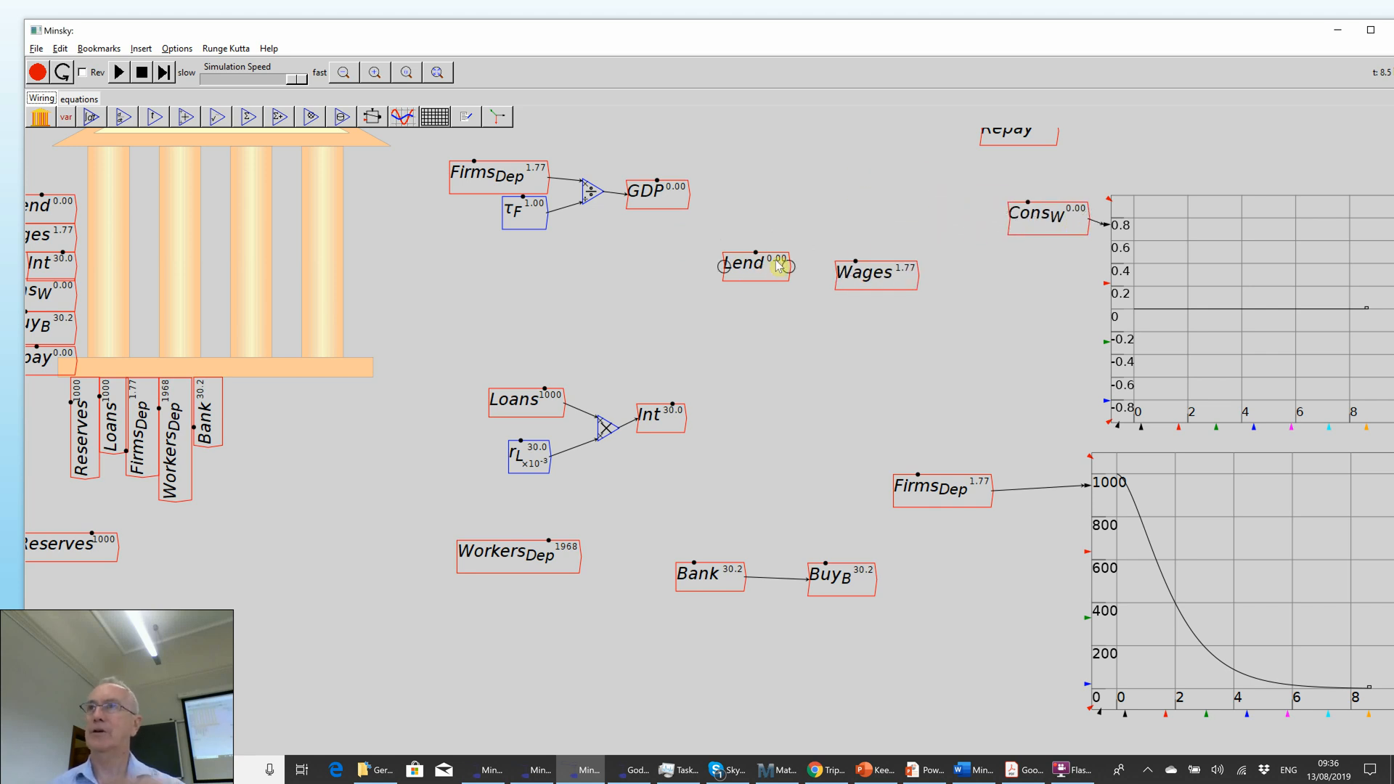
left_click_drag(761, 255, 729, 288)
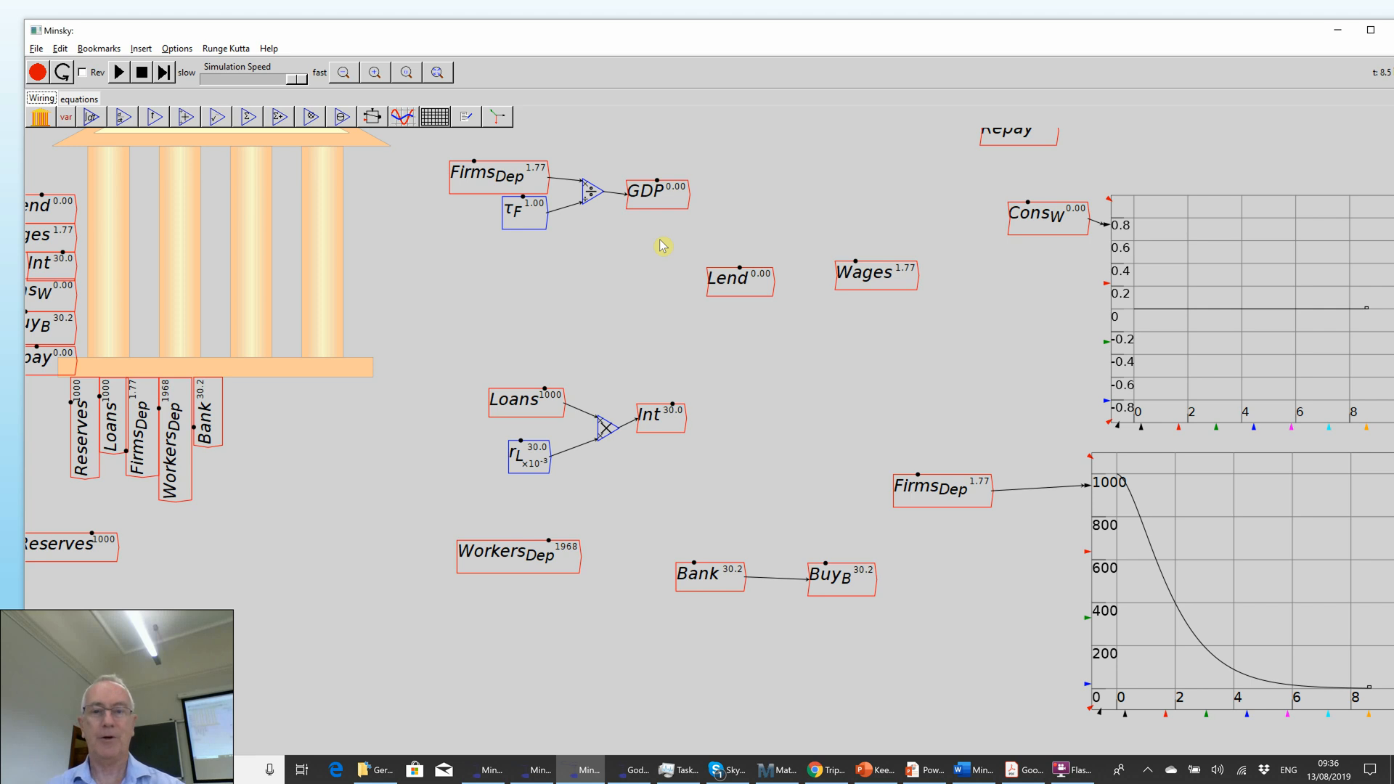
Step: Create a variable named s below GDP as a parameter with an initial value of 0.3
type("s")
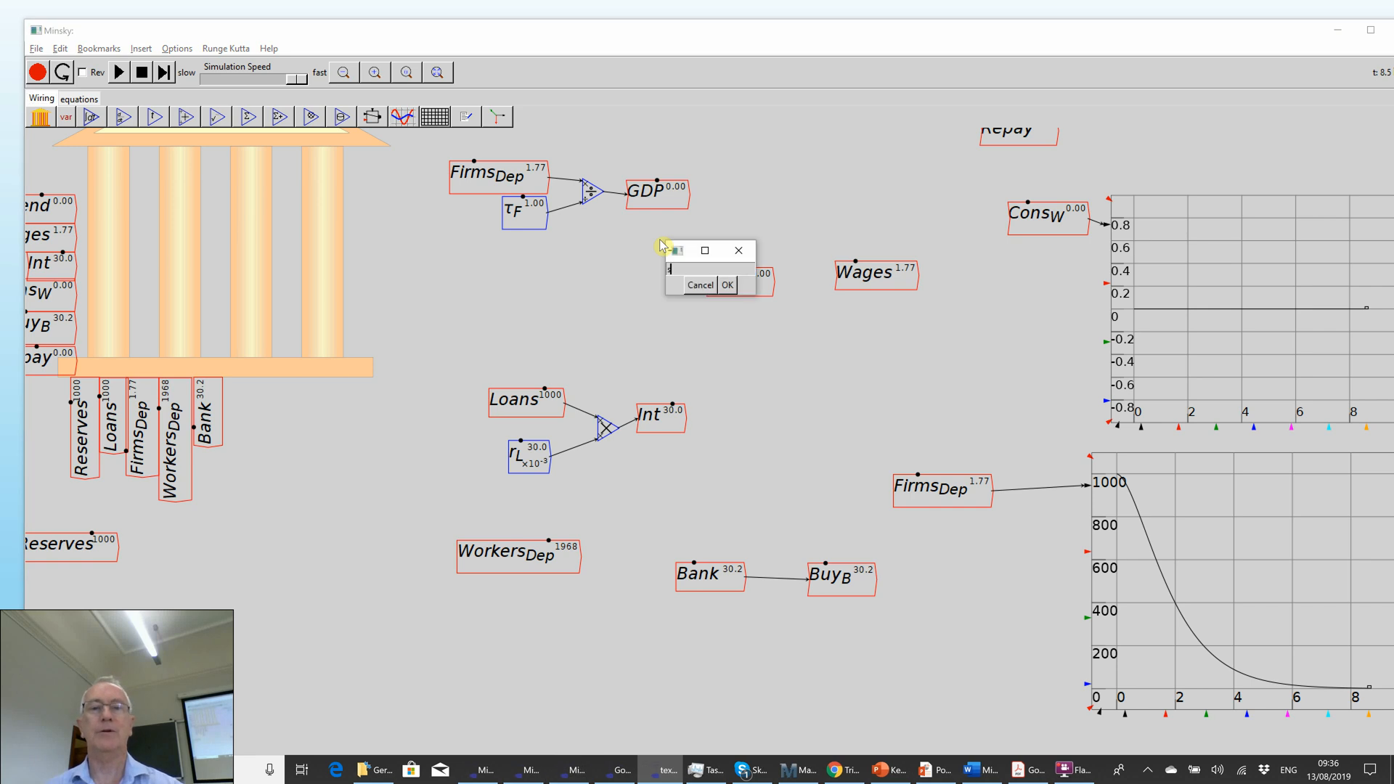
key("Return")
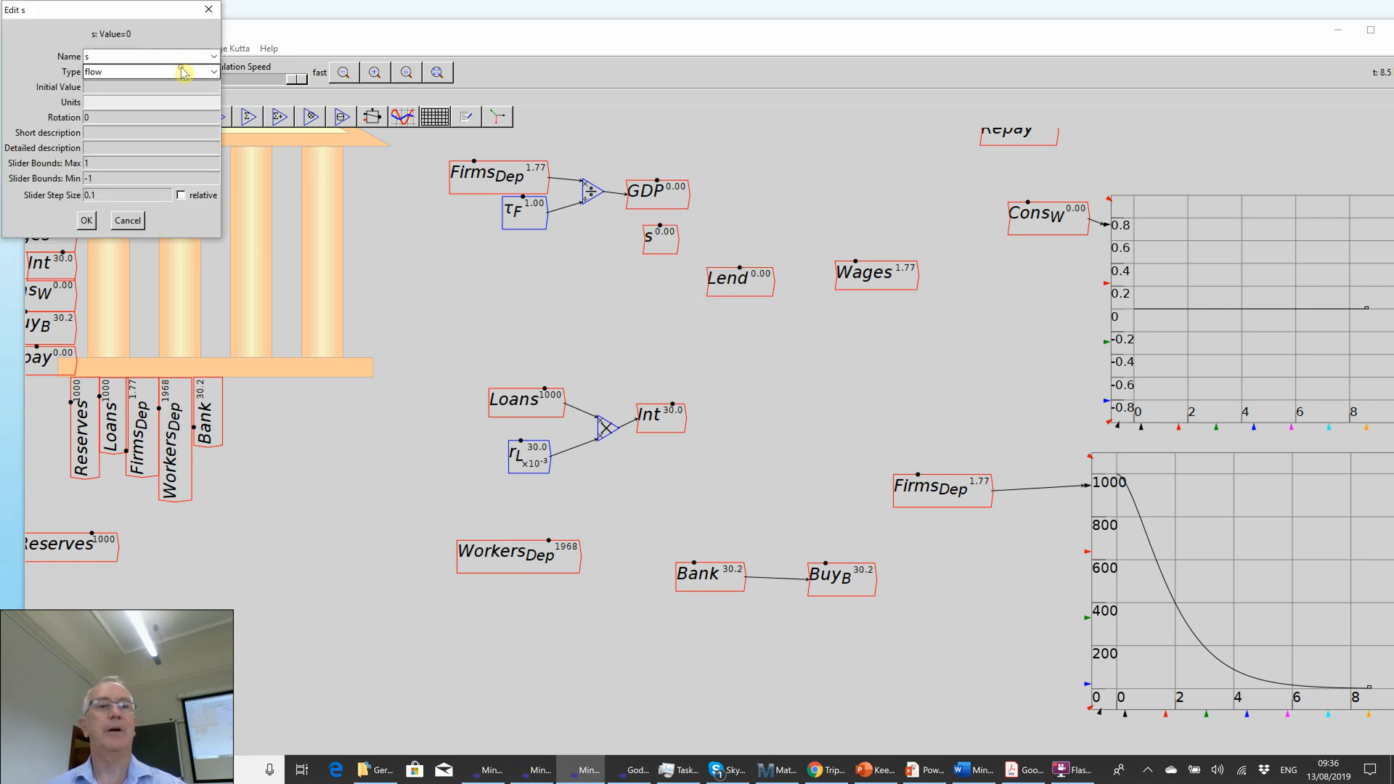
left_click(183, 72)
left_click(142, 98)
left_click(133, 87)
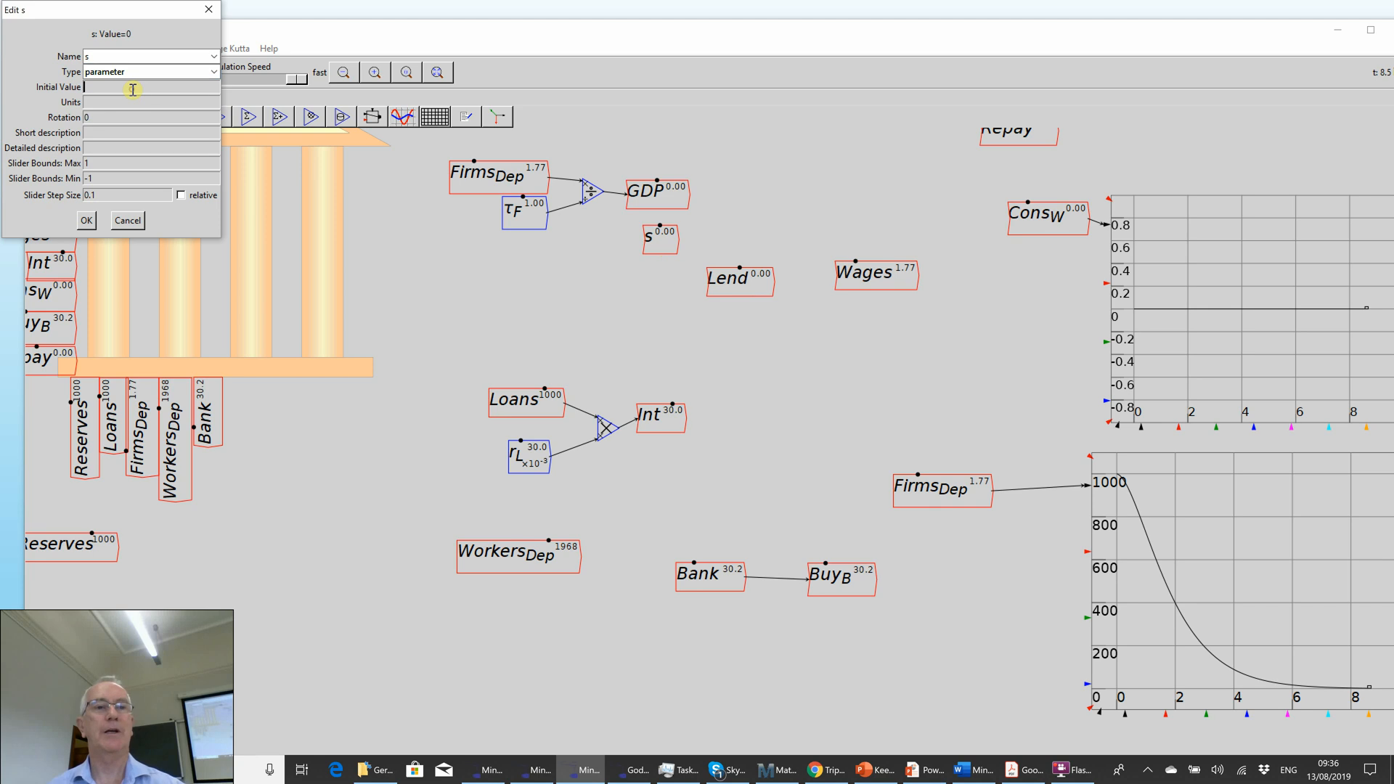
type("0.3")
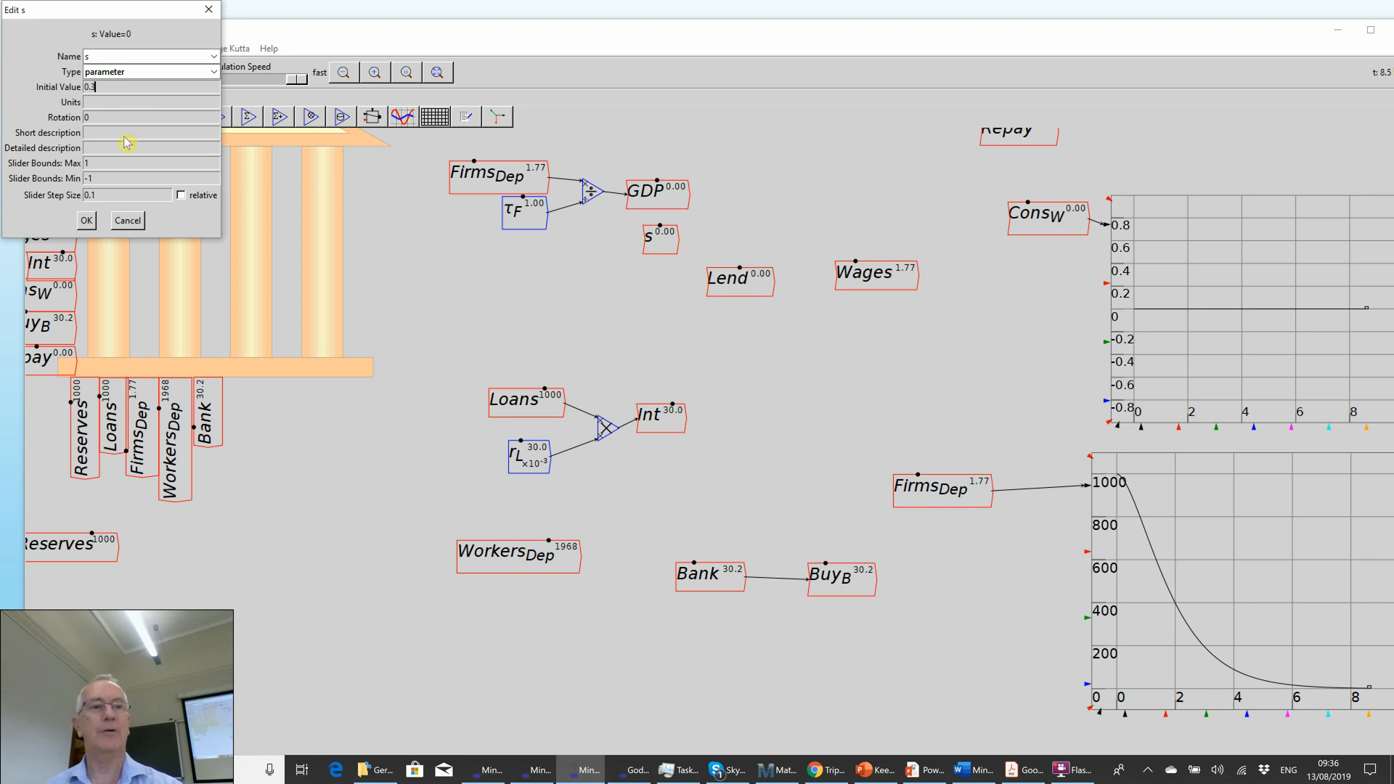
Step: Set the slider bounds of s to a maximum of 0.5 and minimum of 0.2, with a step size of 0.01
type("0")
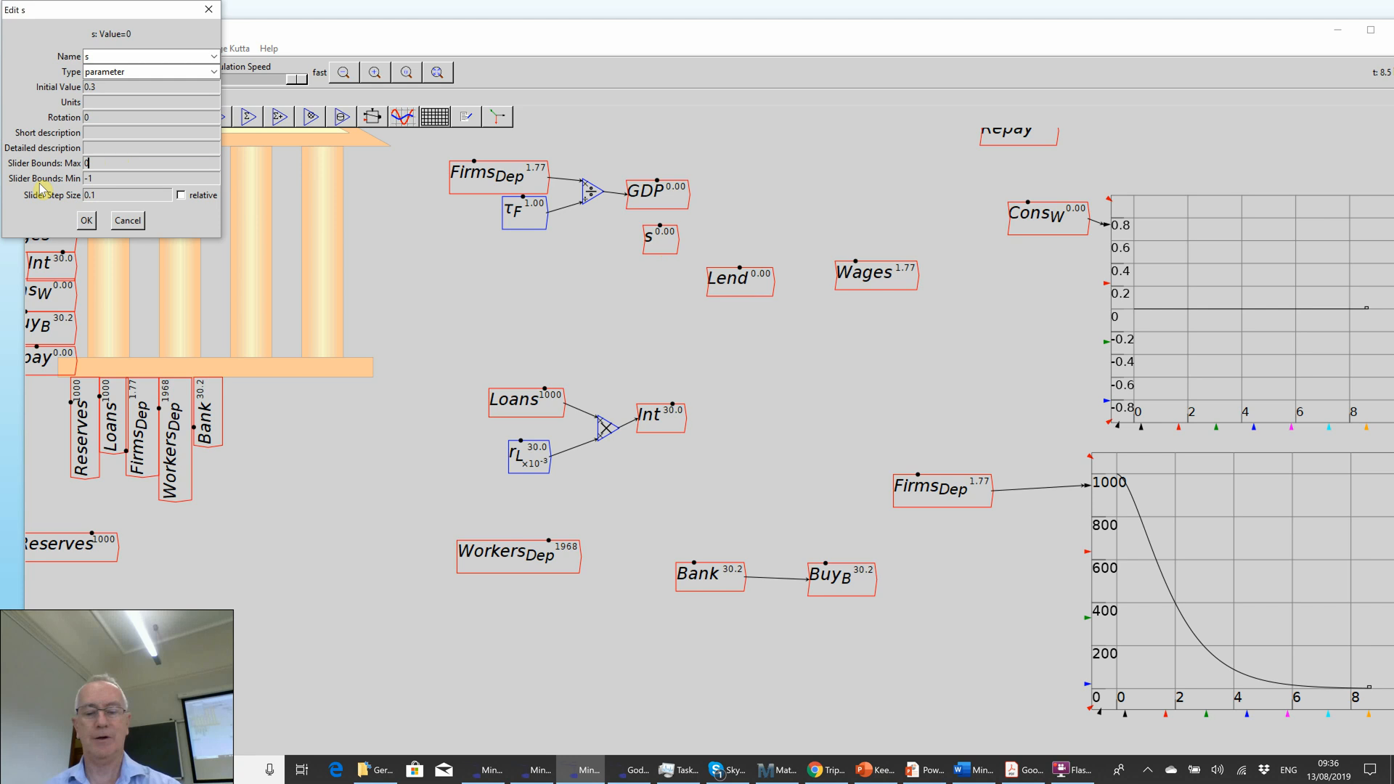
type(".5")
key("Tab")
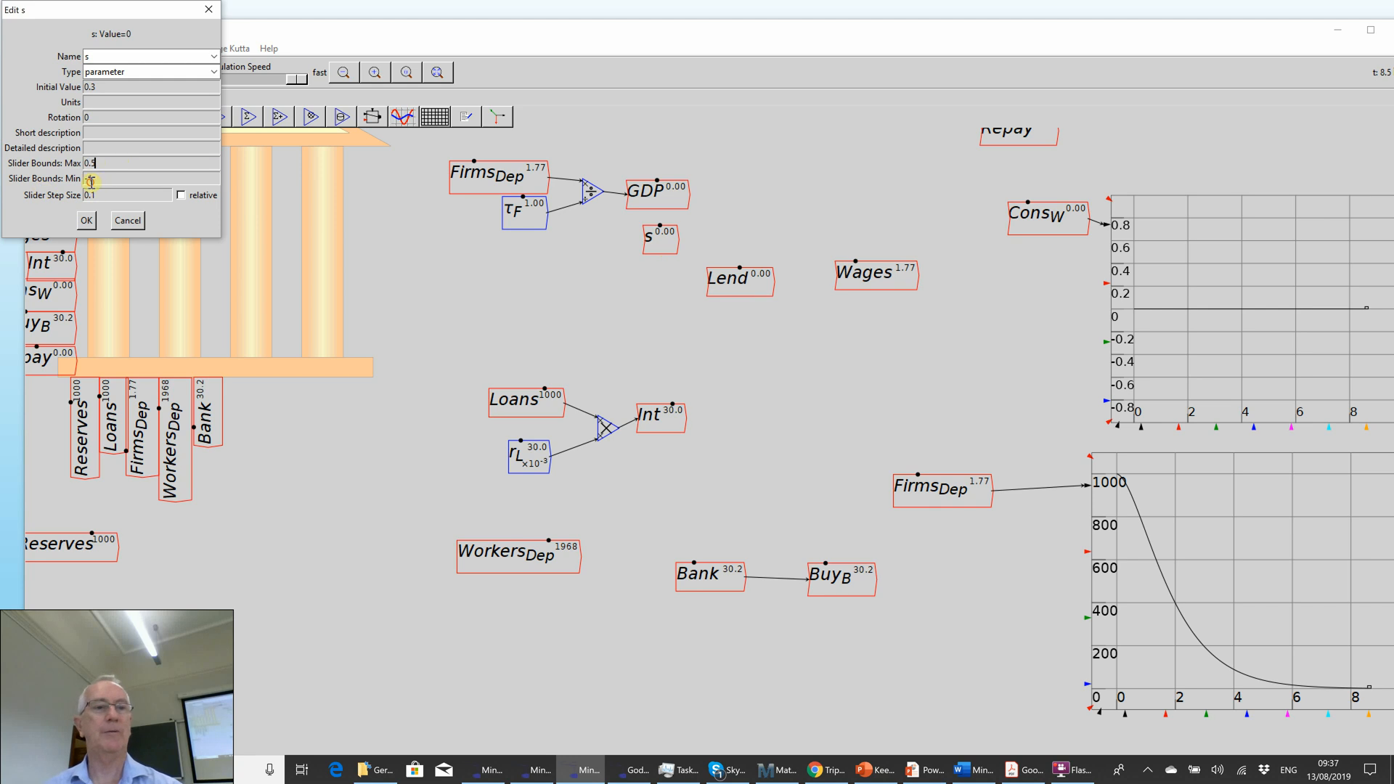
type("0")
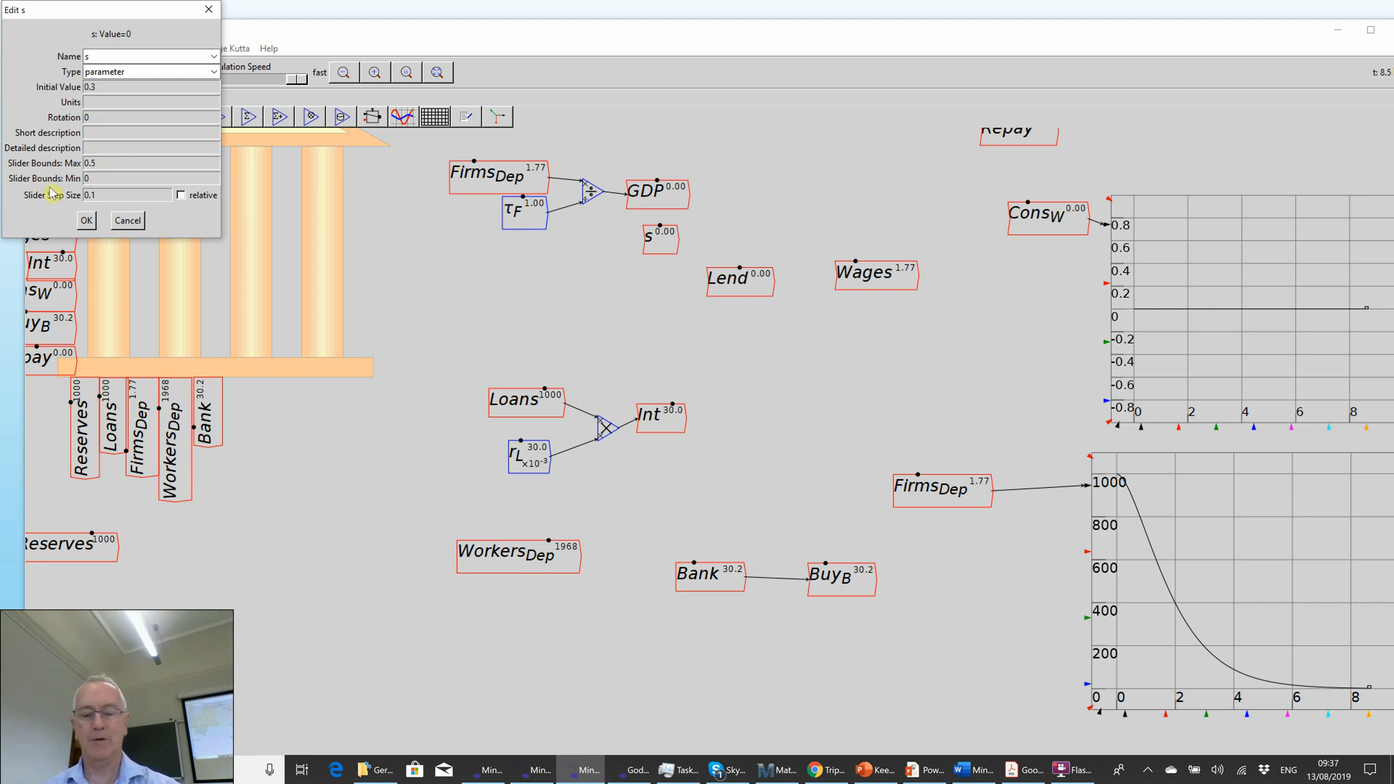
type(".2")
left_click(103, 196)
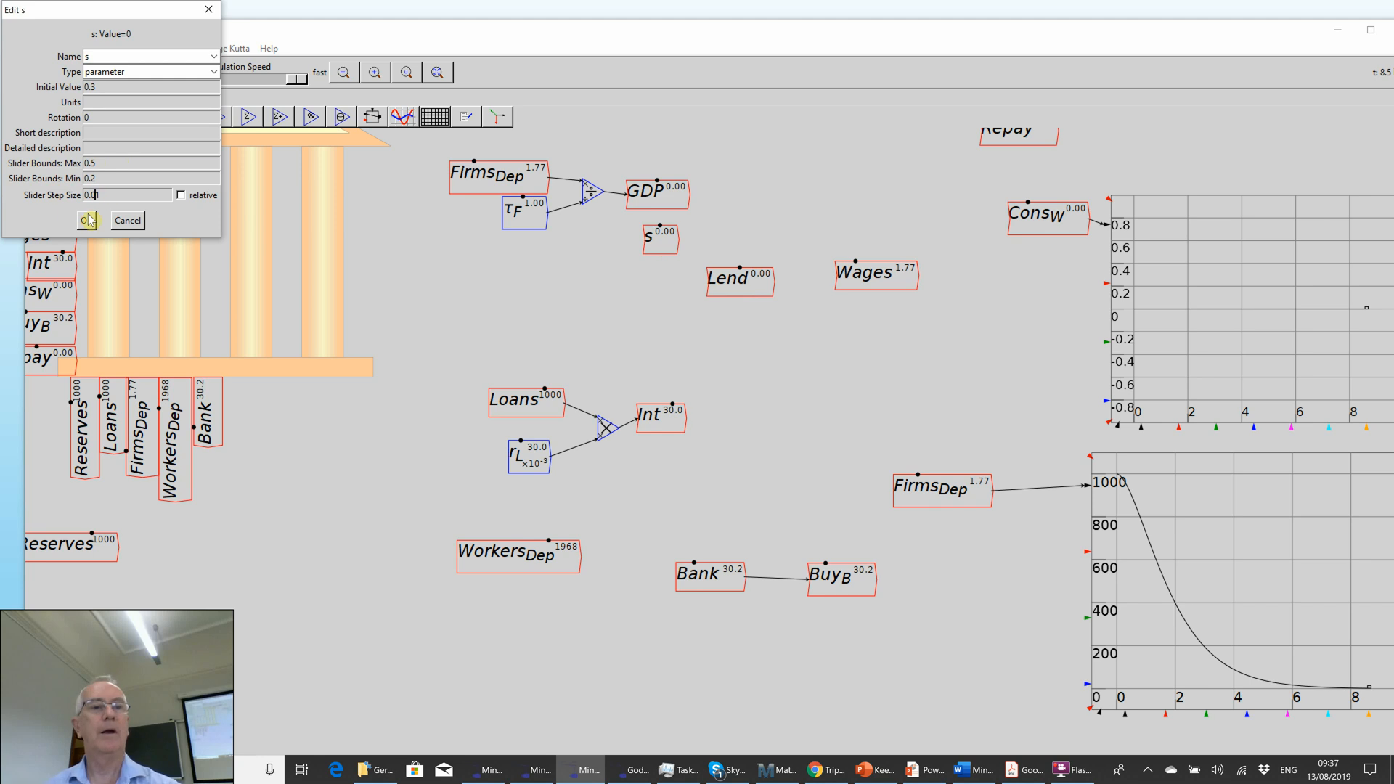
left_click(87, 220)
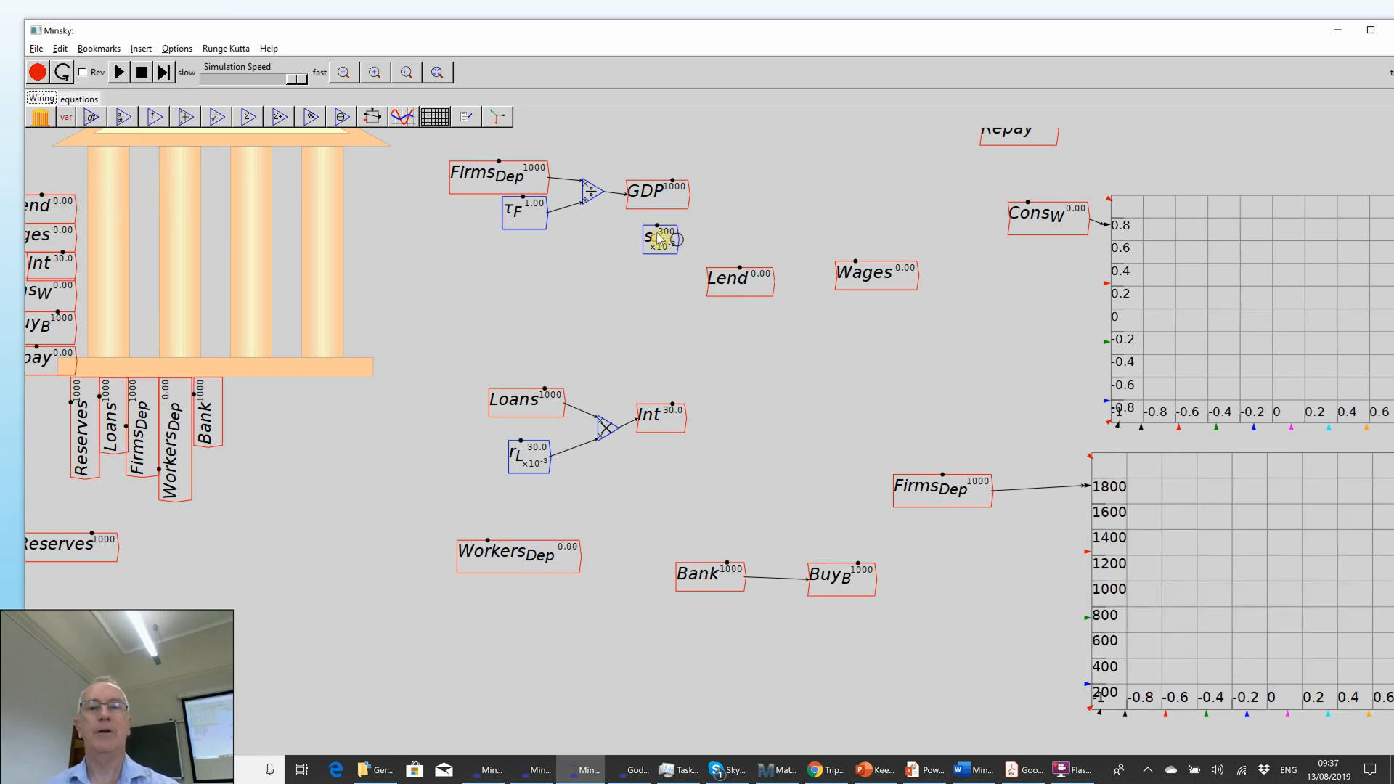
Step: Place s directly beneath GDP and wire both into a new multiplication operator
left_click_drag(676, 244, 684, 231)
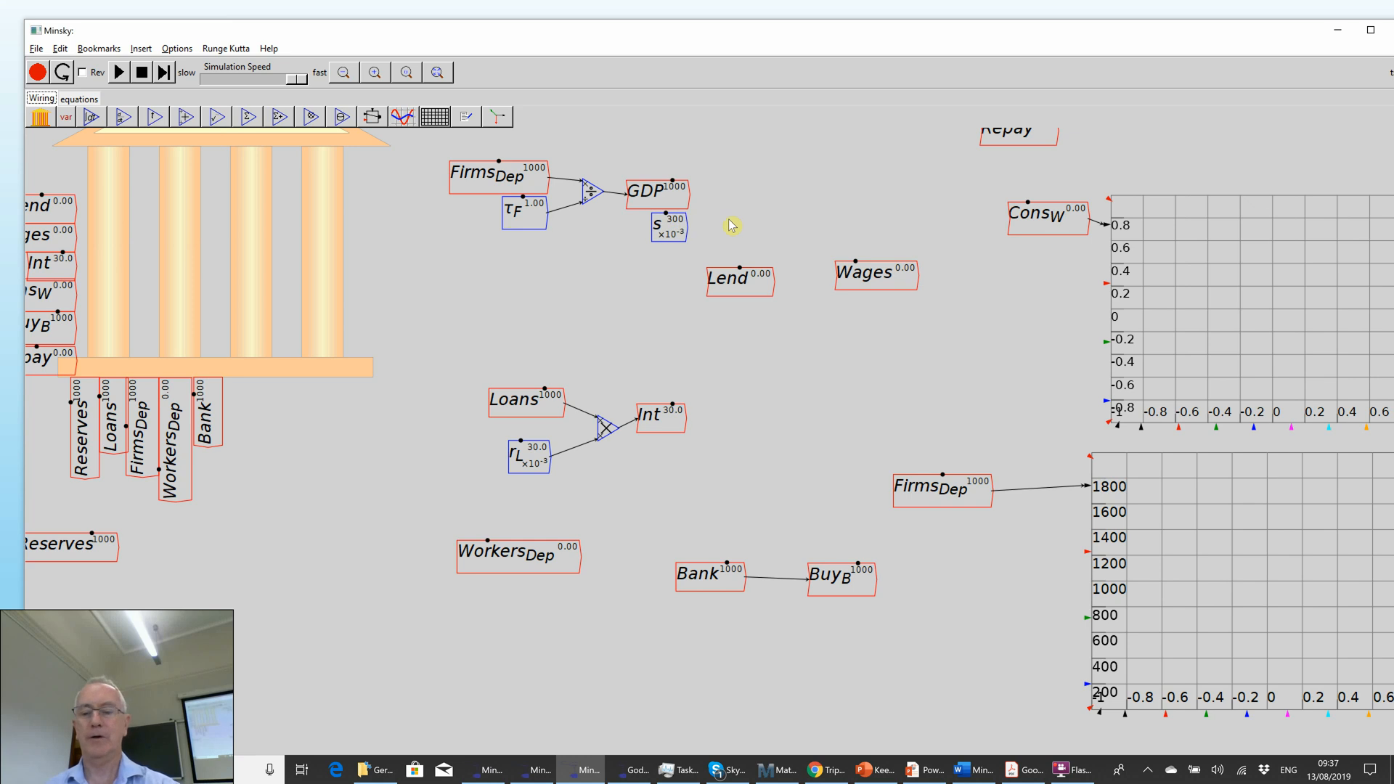
key("asterisk")
mouse_move(690, 195)
left_mouse_down()
mouse_move(721, 210)
mouse_move(689, 230)
mouse_move(729, 227)
left_mouse_up()
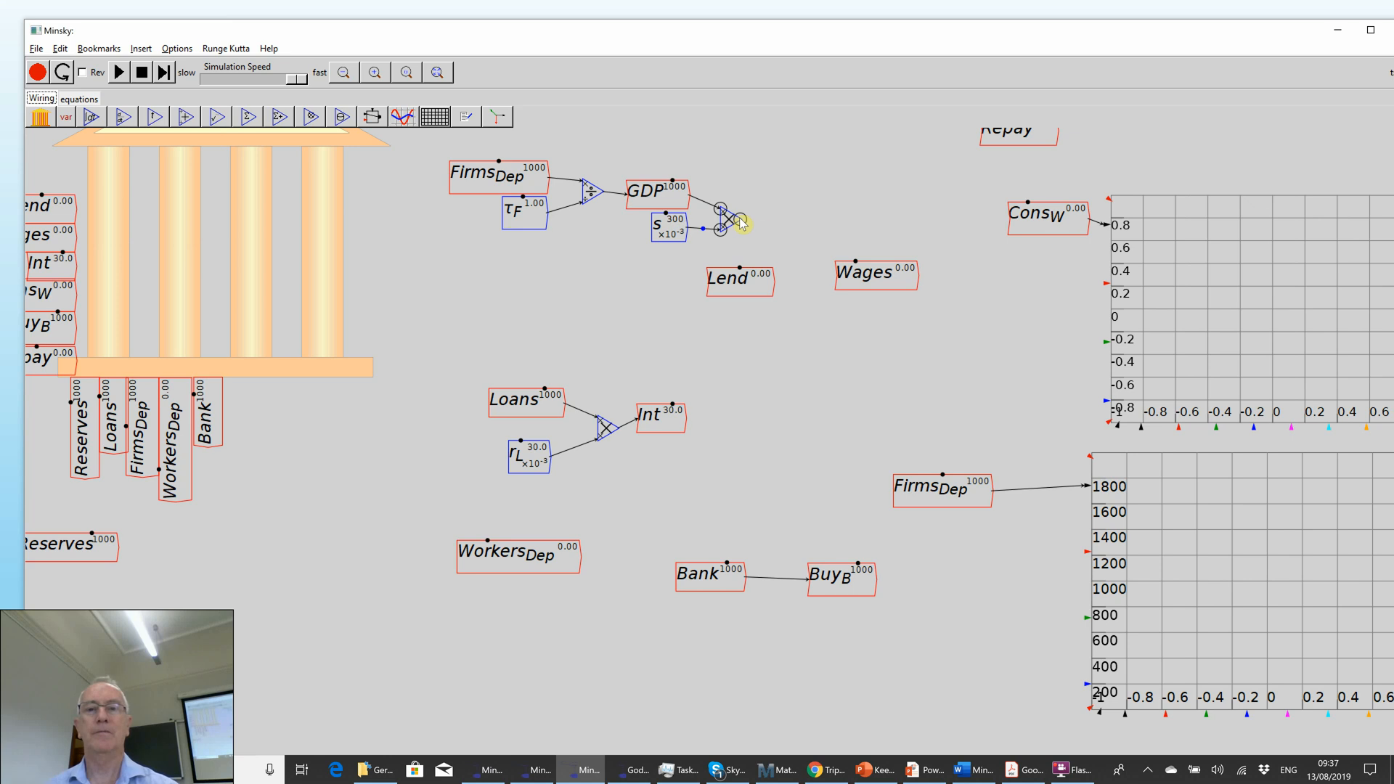
Step: Create a variable named Profits and wire the product of GDP and s into it
left_click(762, 229)
type("Pro")
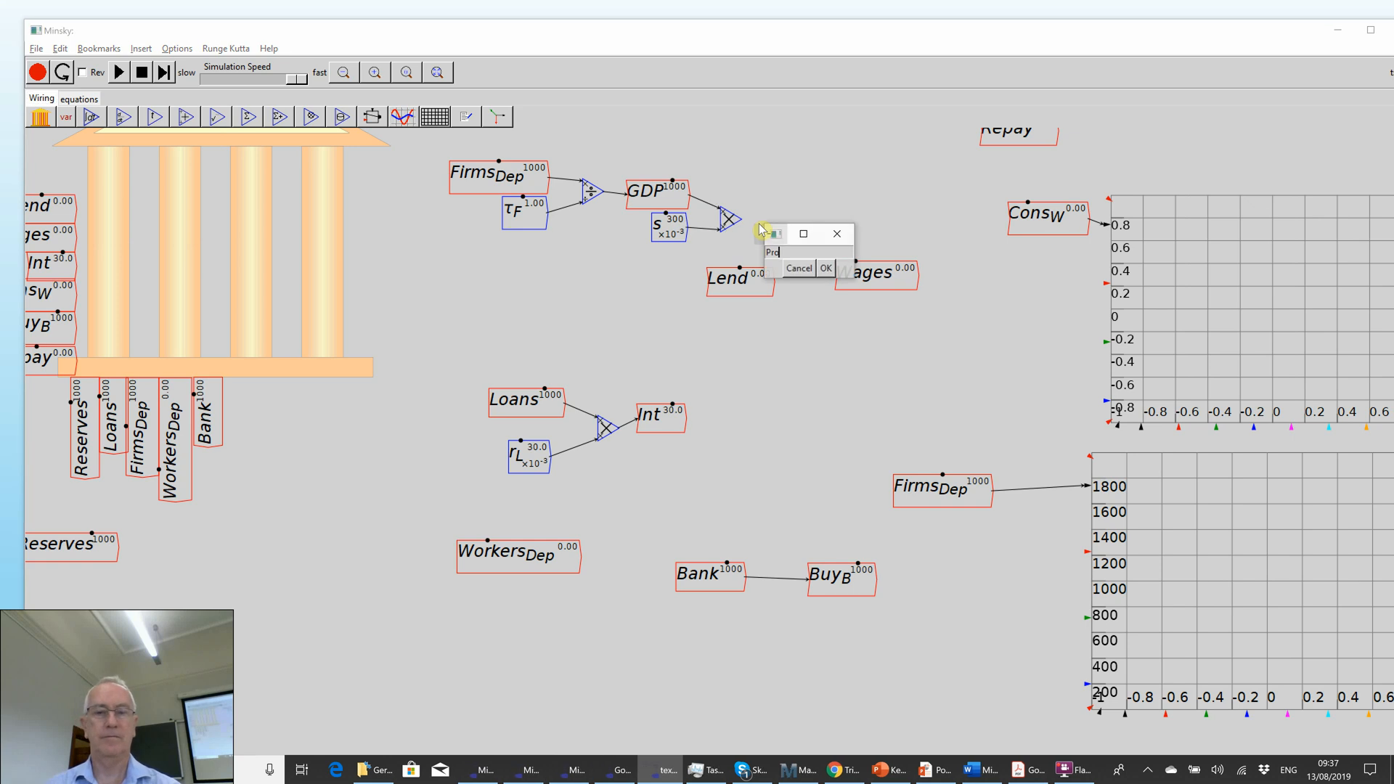
type("fits")
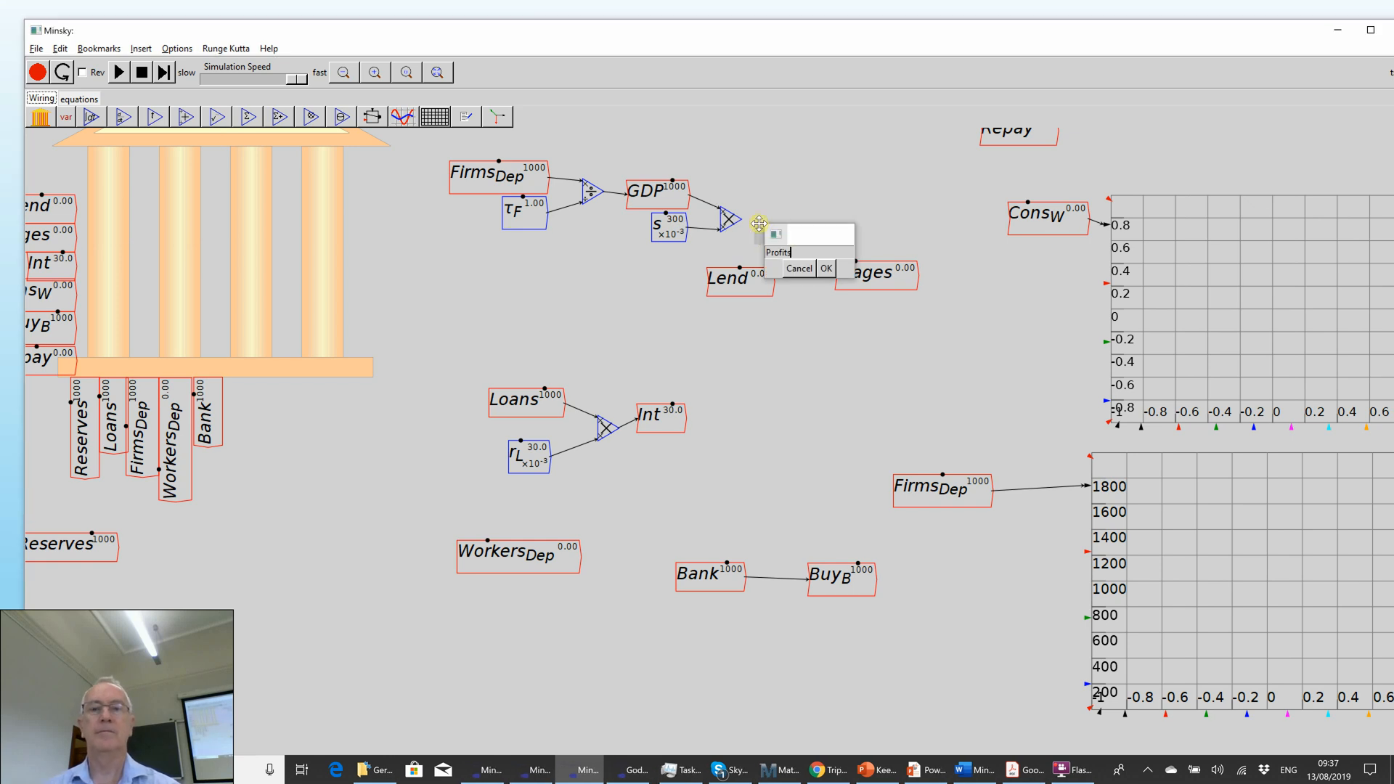
key("Return")
left_click_drag(764, 223, 808, 218)
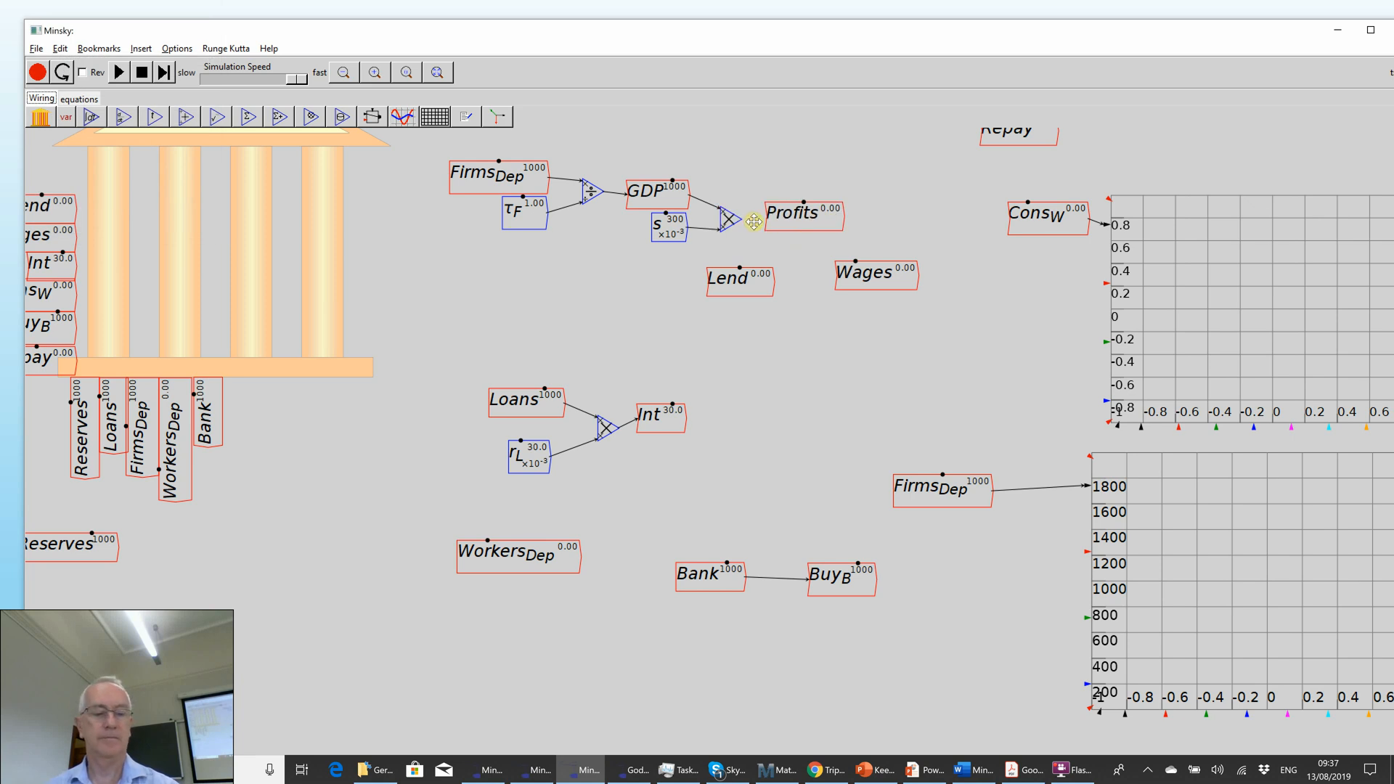
left_click_drag(741, 220, 788, 226)
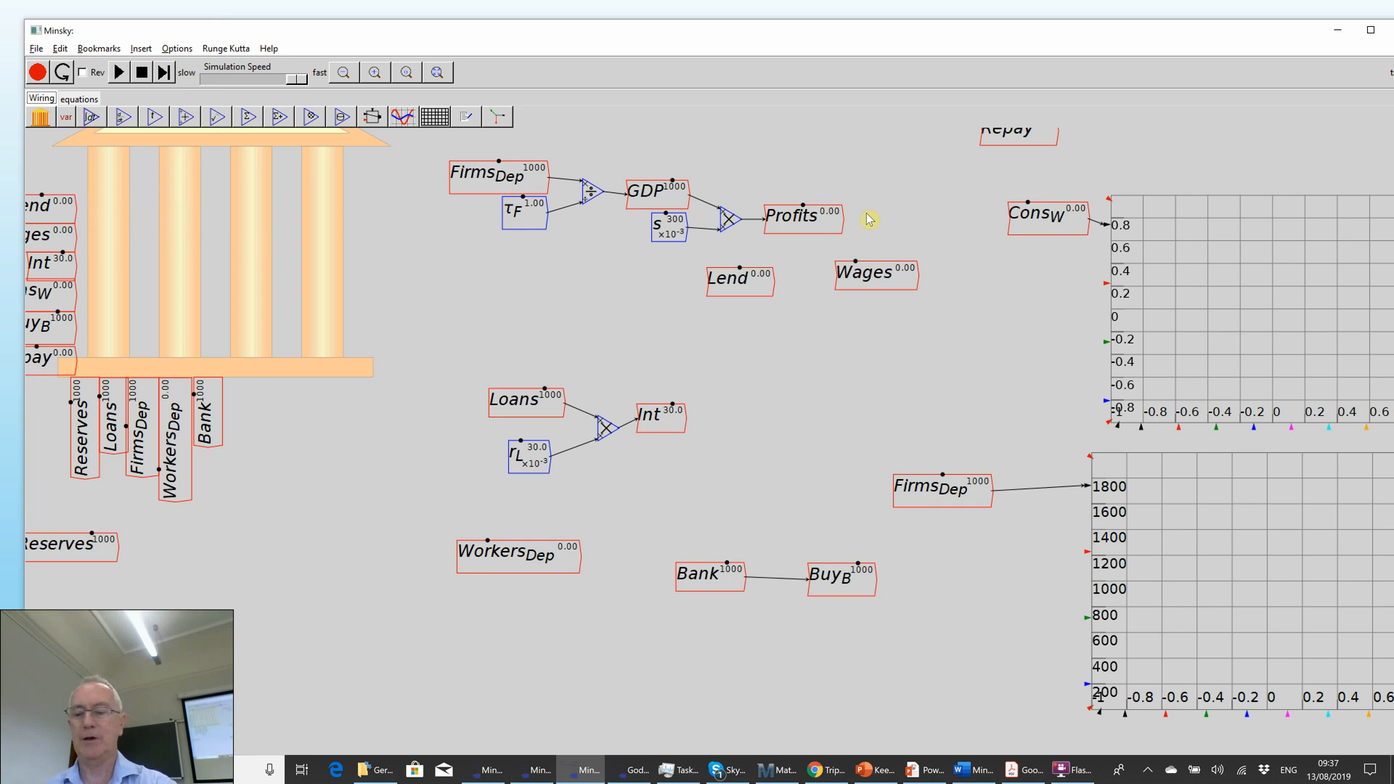
Step: Add a subtraction operator that takes Profits from GDP, and wire its output into Wages
key("minus")
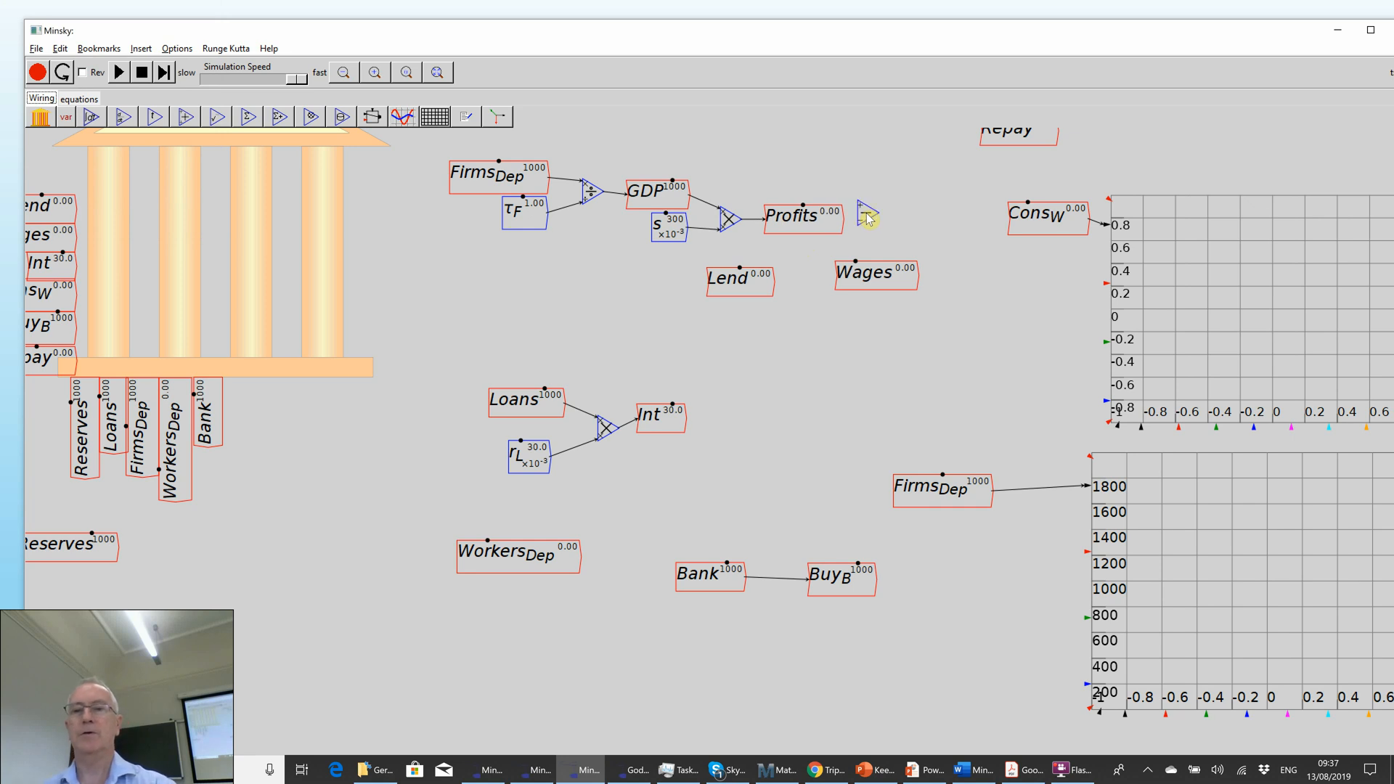
left_click(874, 190)
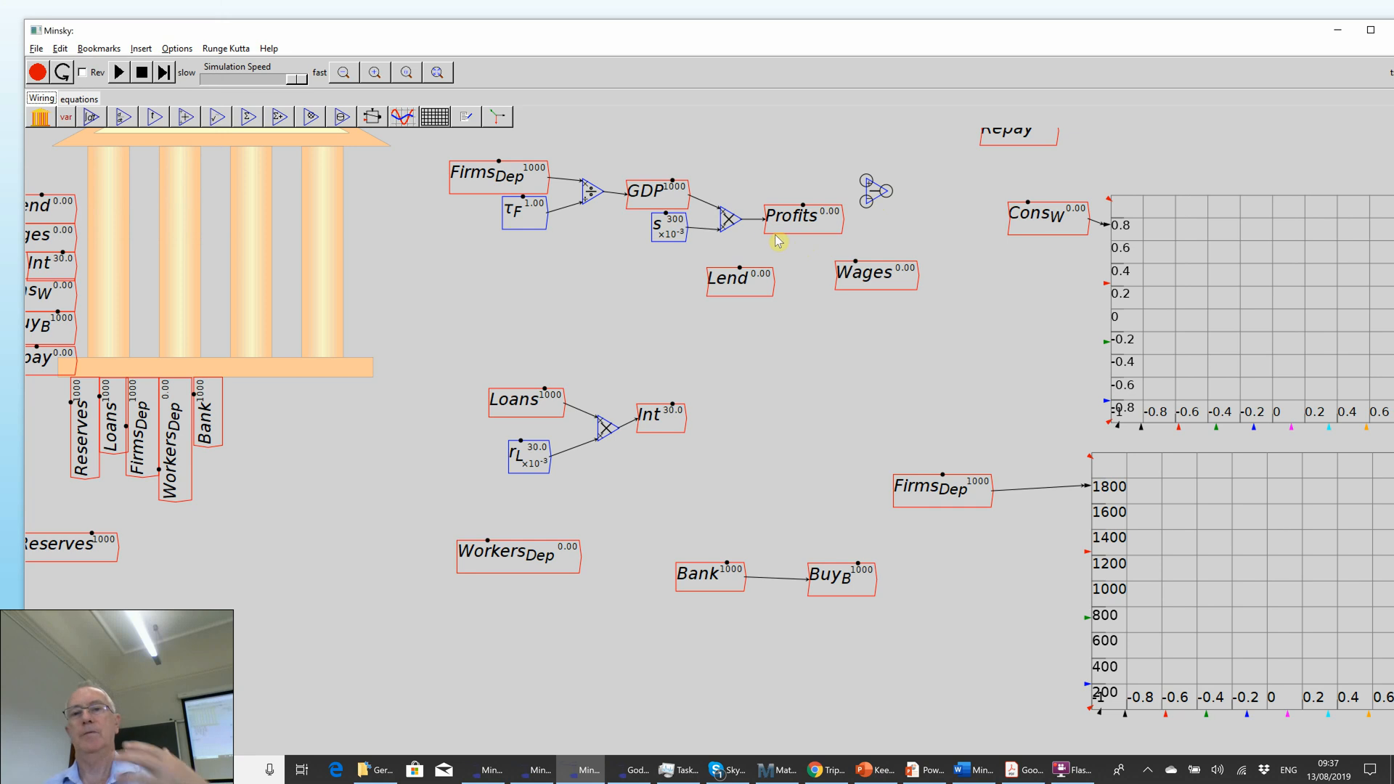
mouse_move(687, 196)
left_mouse_down()
mouse_move(815, 178)
mouse_move(864, 182)
mouse_move(869, 215)
mouse_move(868, 201)
left_mouse_up()
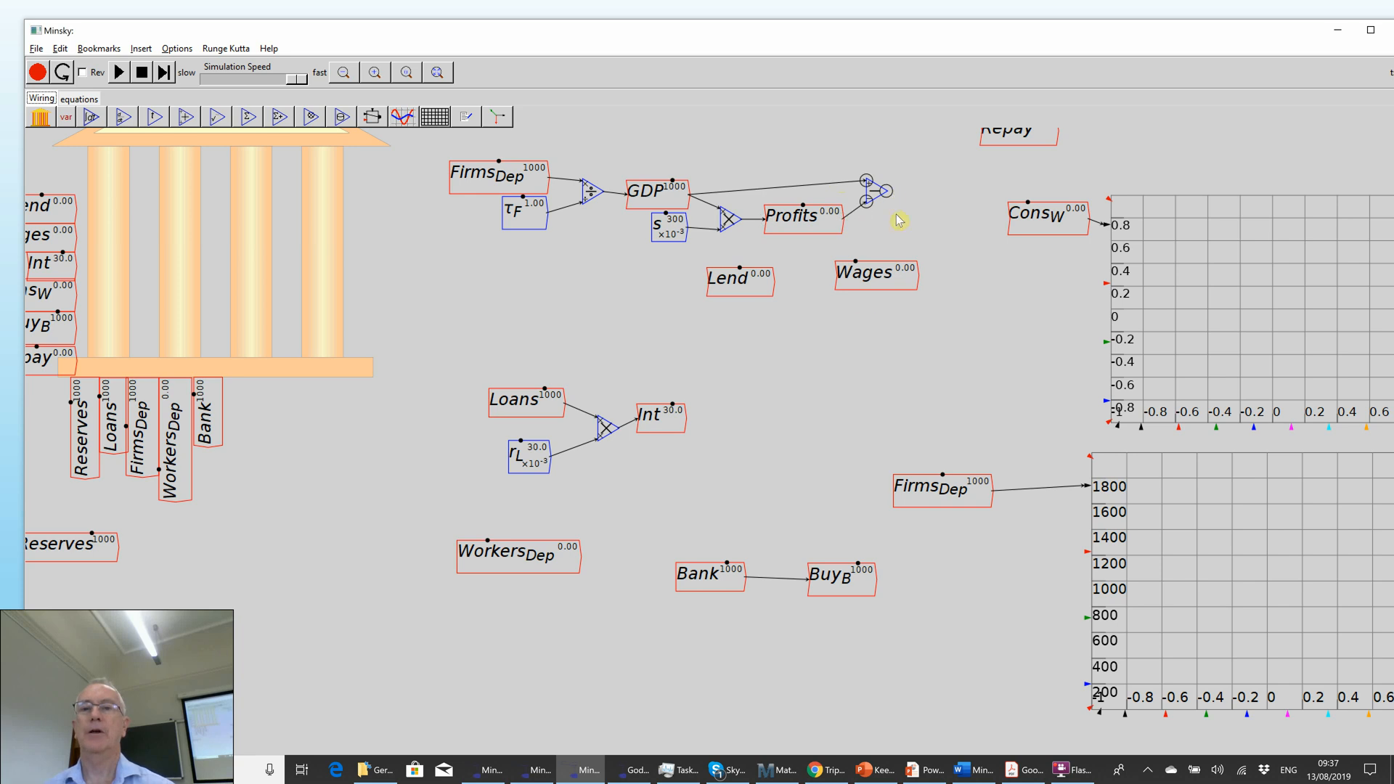
mouse_move(876, 281)
left_mouse_down()
mouse_move(918, 198)
mouse_move(941, 192)
mouse_move(906, 192)
mouse_move(948, 196)
left_mouse_up()
Step: Move the Cons_W plot and the Cons_W variable further right to clear space beside Wages
left_click_drag(1145, 232, 1246, 258)
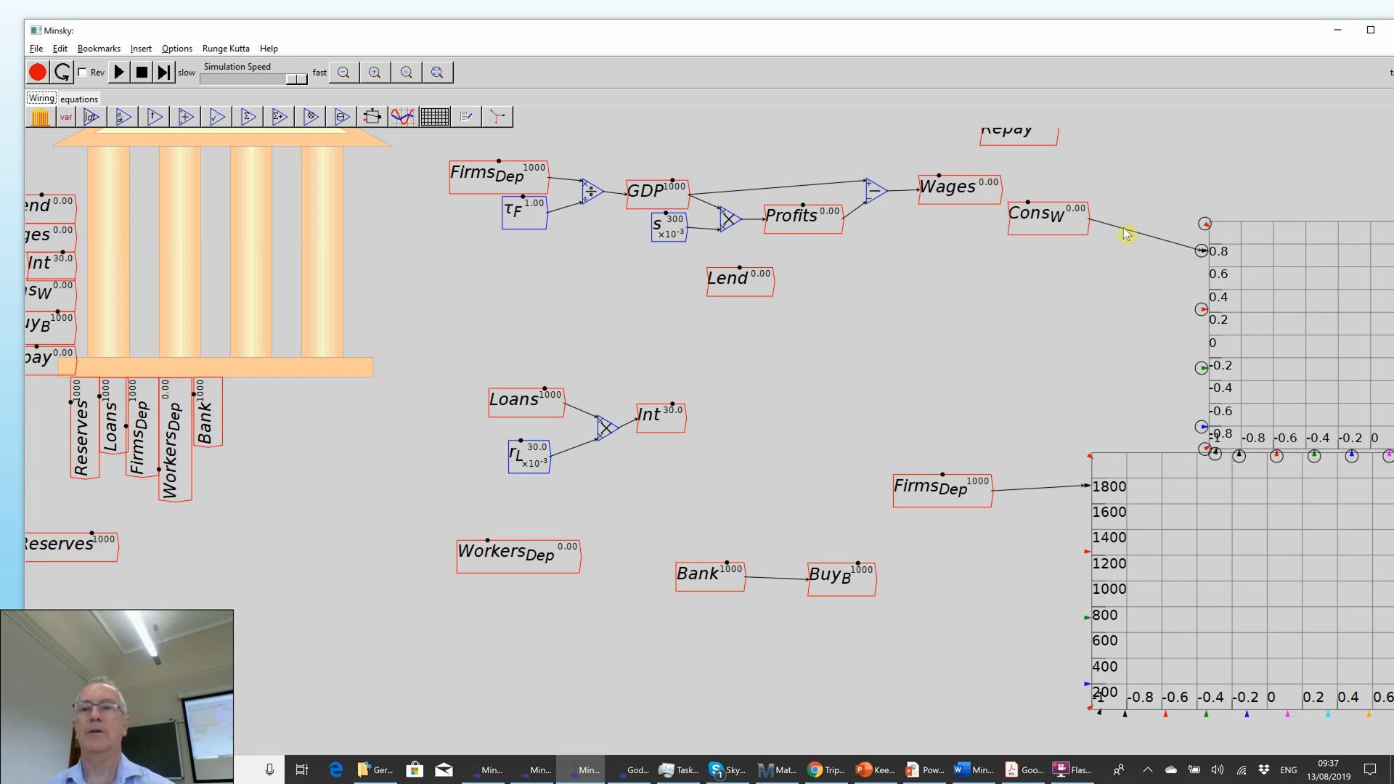
left_click_drag(1059, 227, 1144, 260)
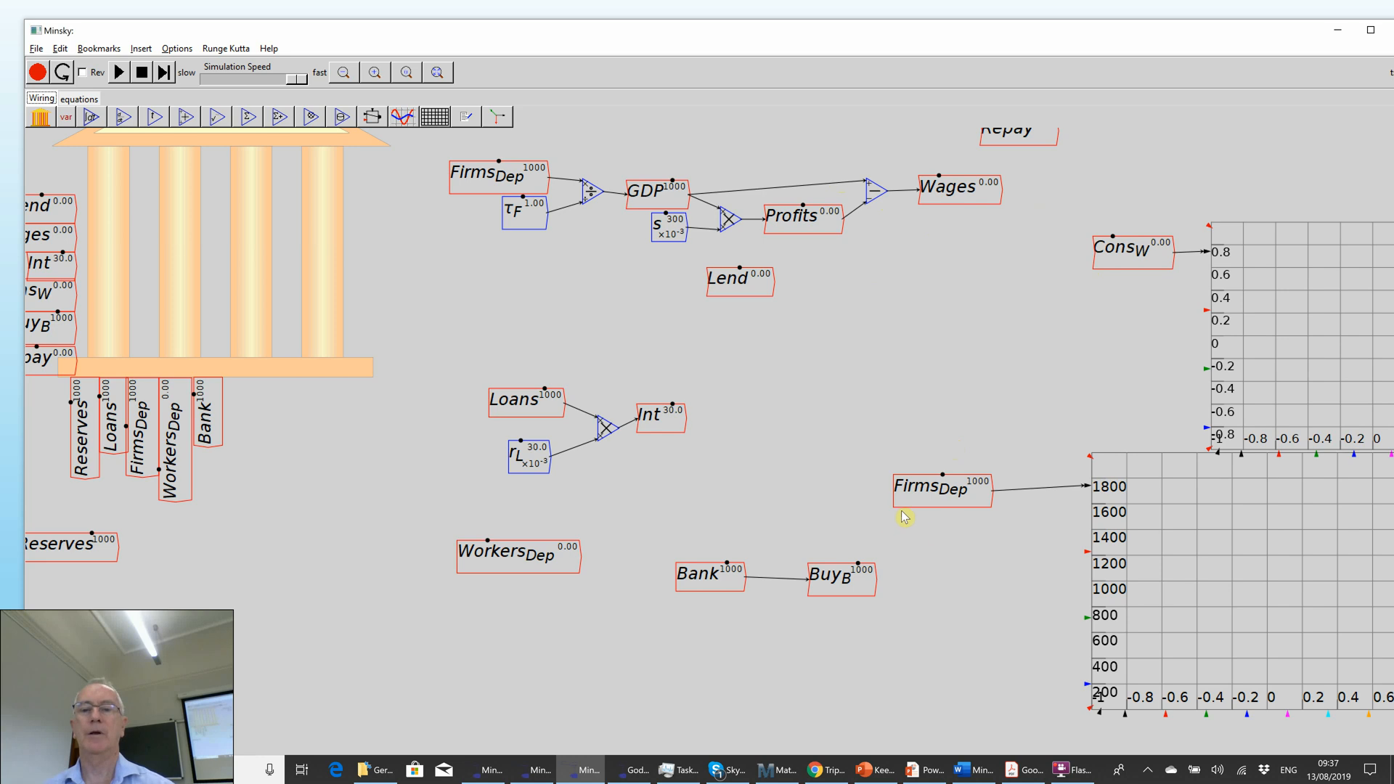
left_click_drag(1001, 190, 1074, 233)
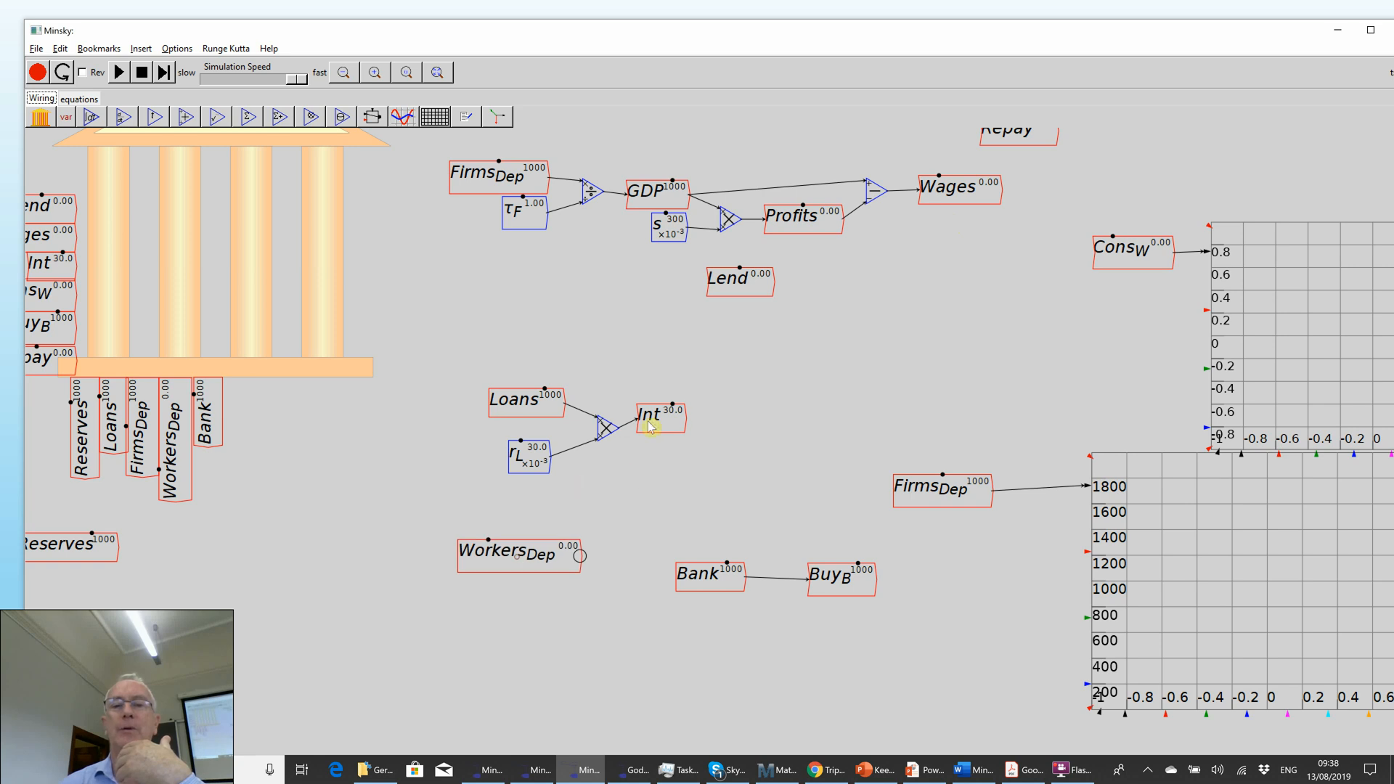
Step: Move WorkersDep below Profits and create \tau_W beneath it with initial value 0.04, slider bounds 0.02 to 0.2 and step size 0.01
left_click_drag(520, 554, 573, 483)
left_click_drag(771, 377, 858, 318)
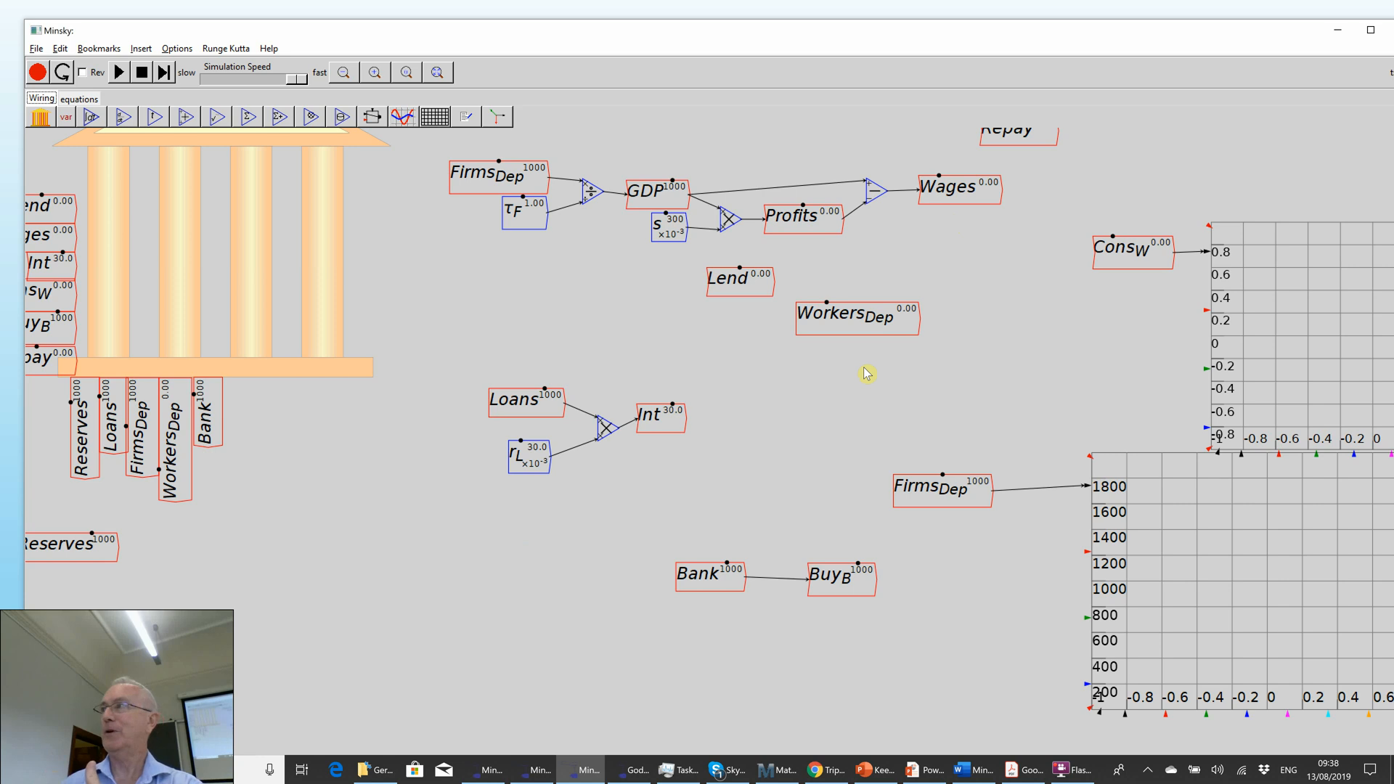
type("au_W")
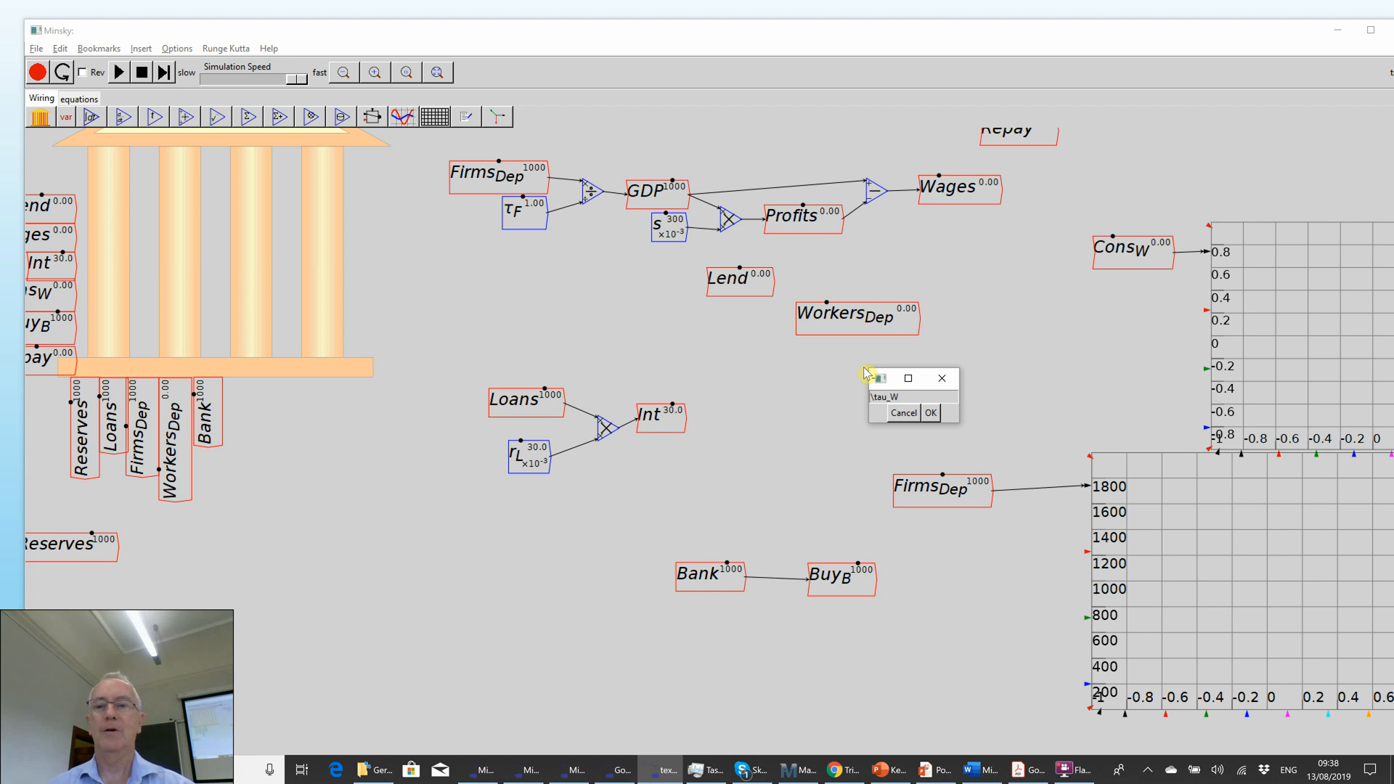
key("Return")
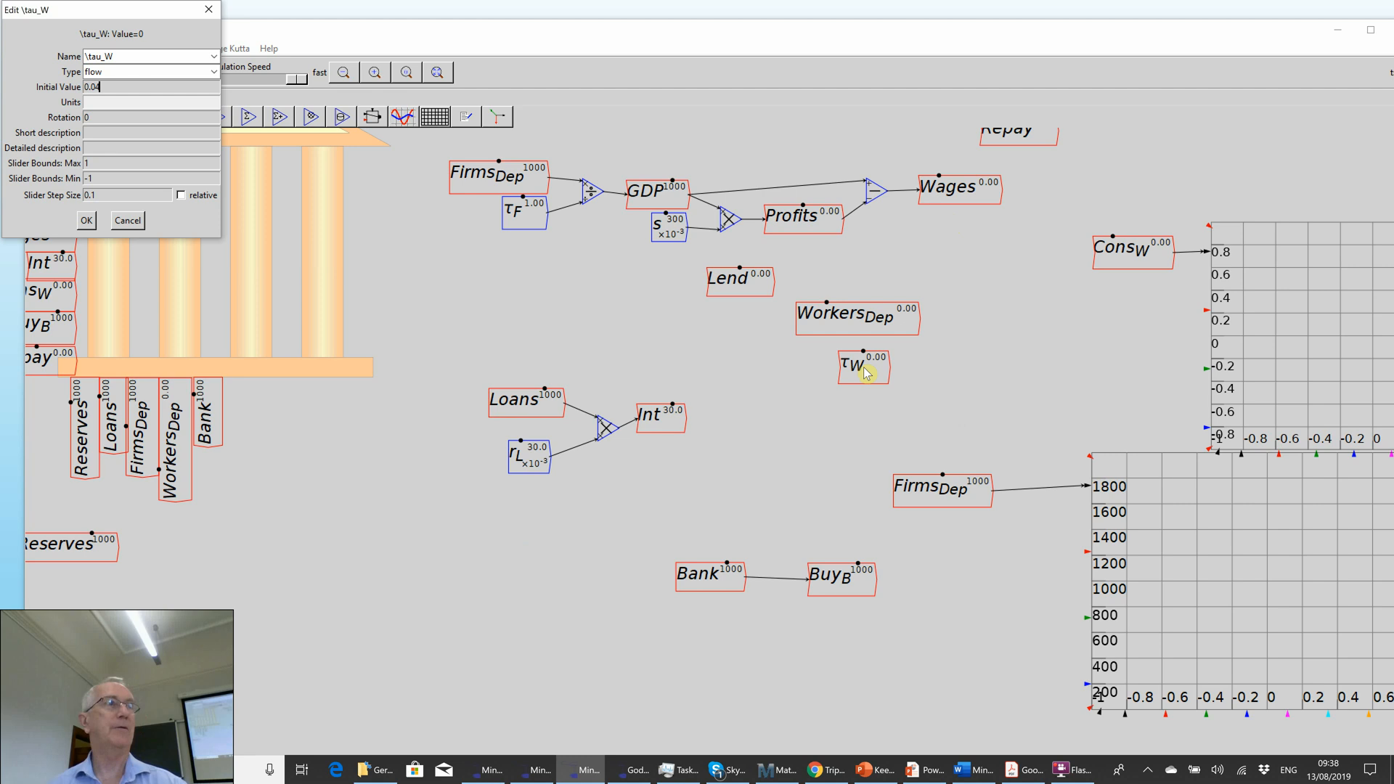
left_click(85, 164)
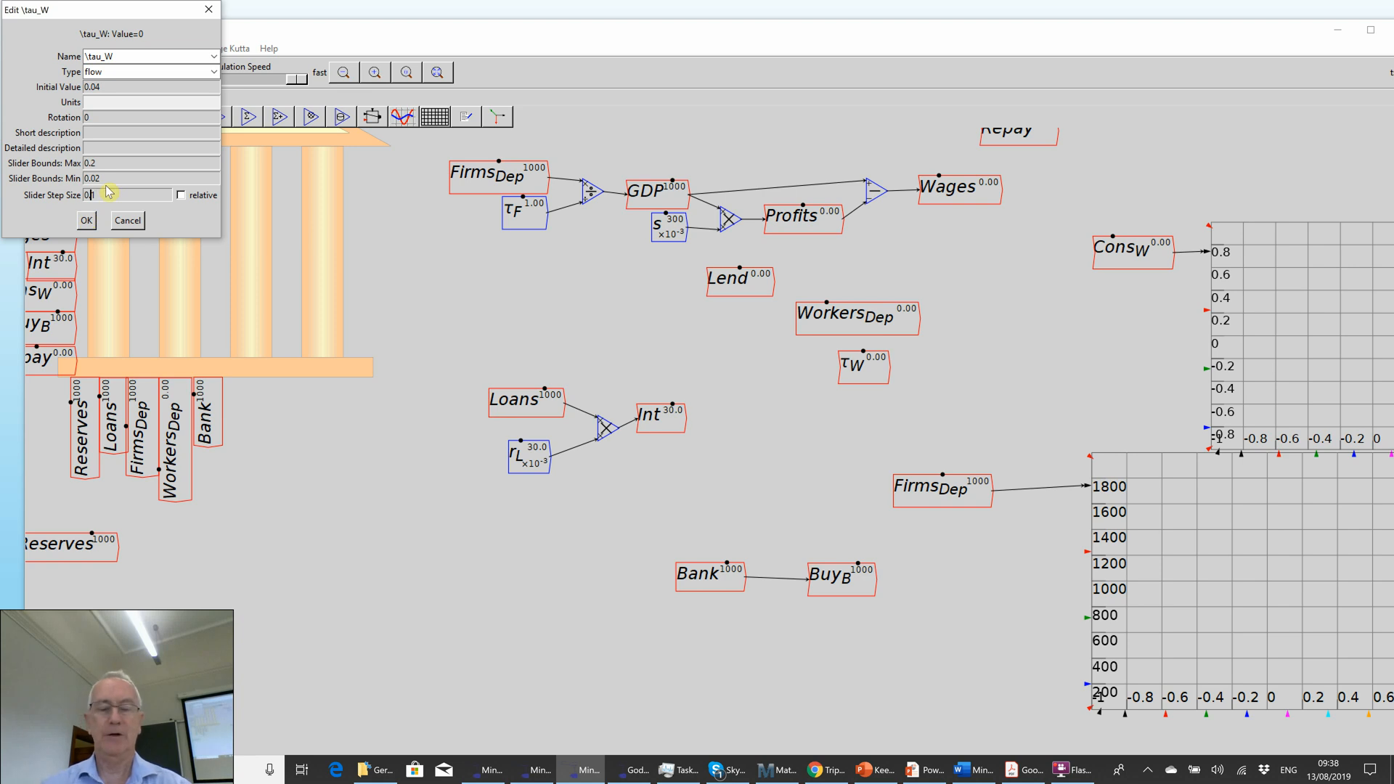
left_click(86, 220)
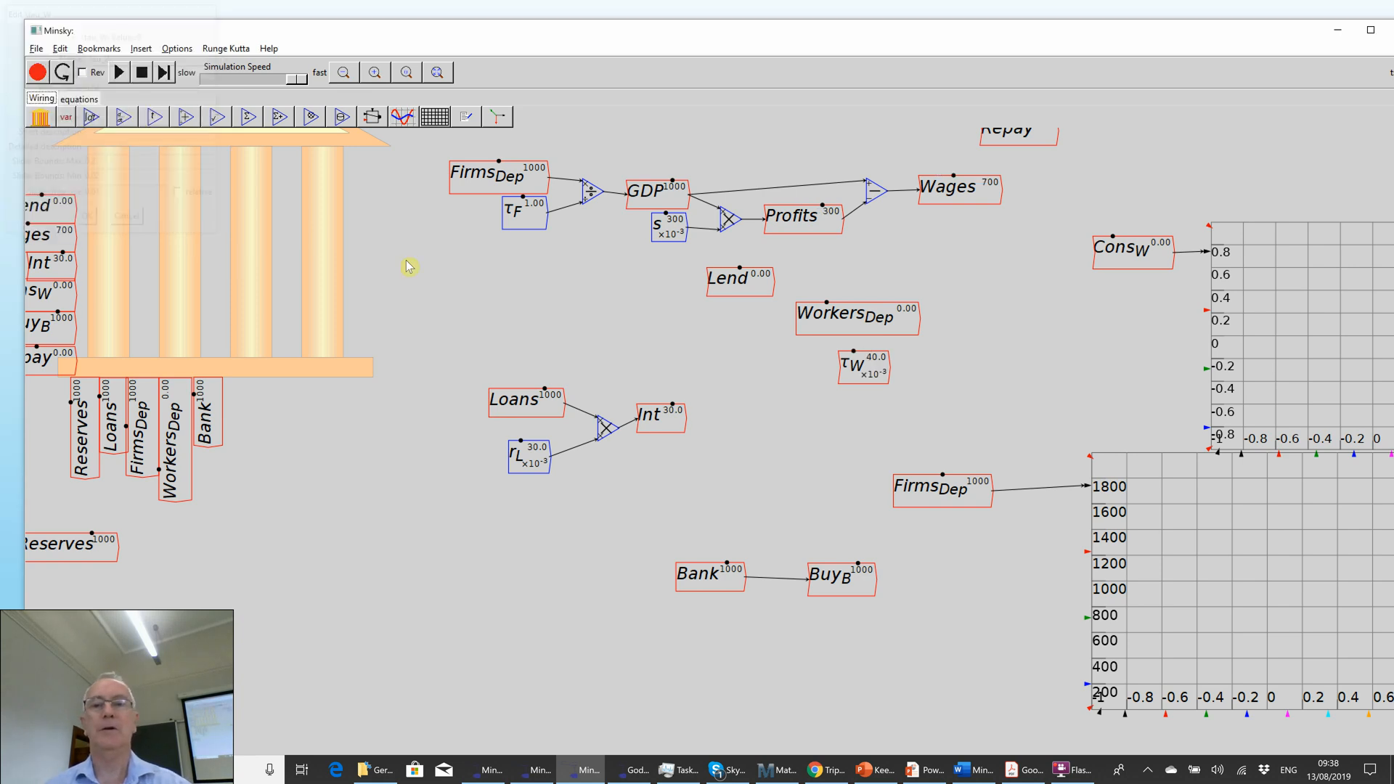
Step: Change the type of \tau_W from flow to parameter
right_click(858, 362)
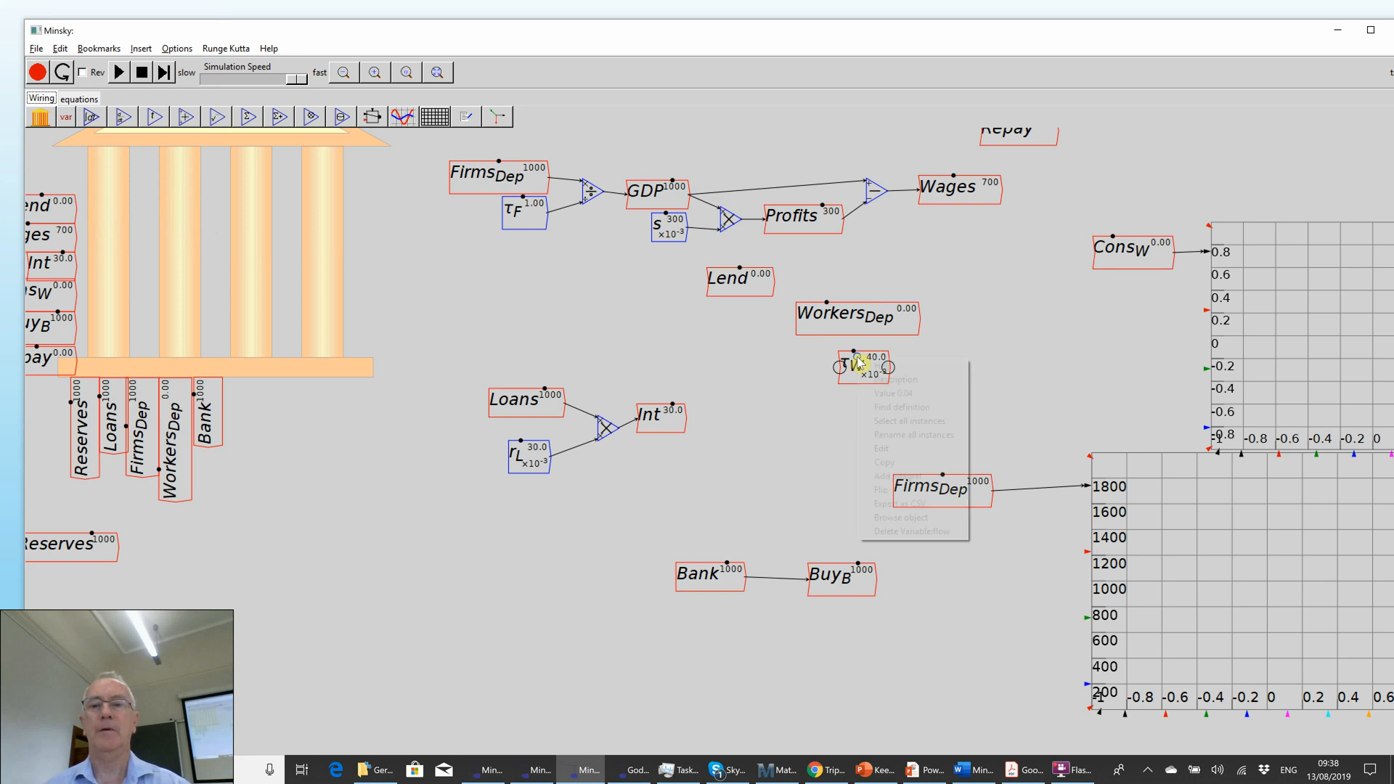
left_click(918, 450)
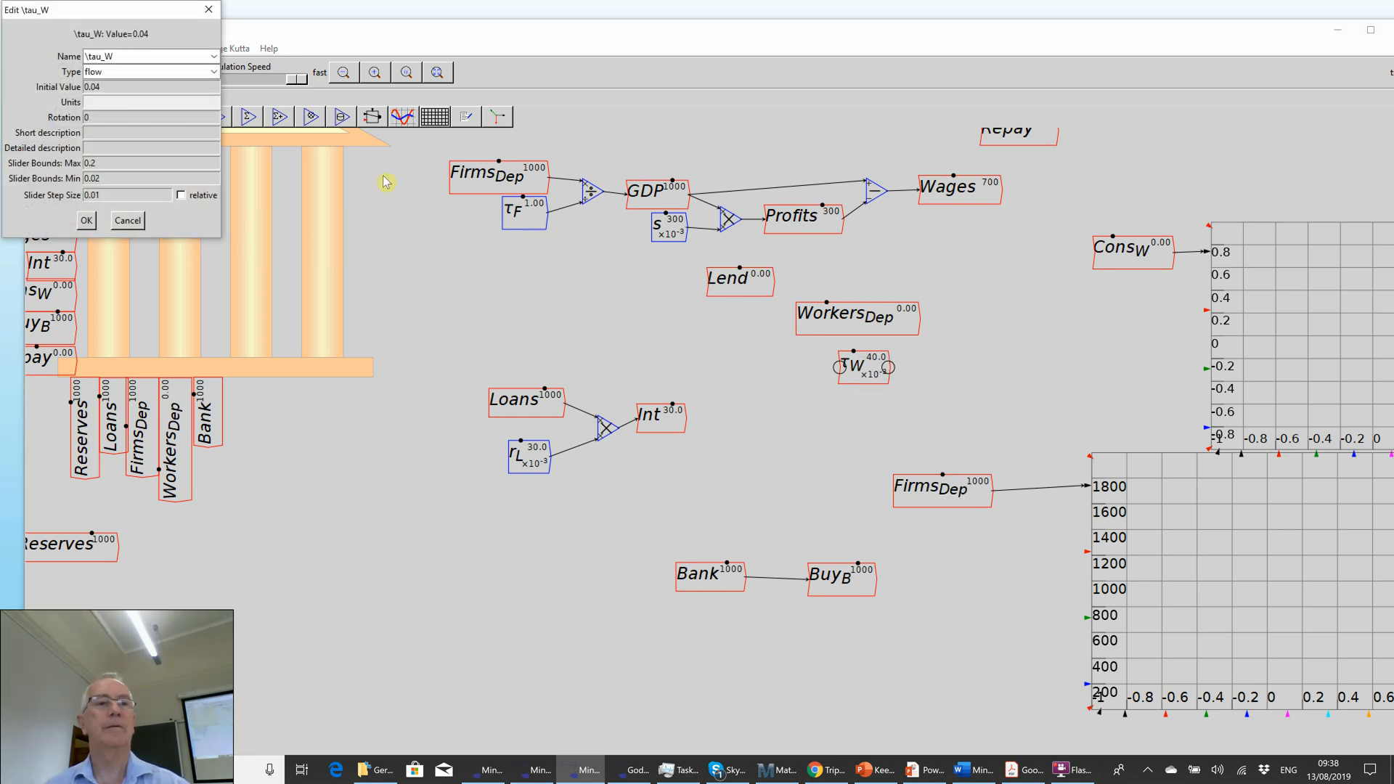
left_click(215, 72)
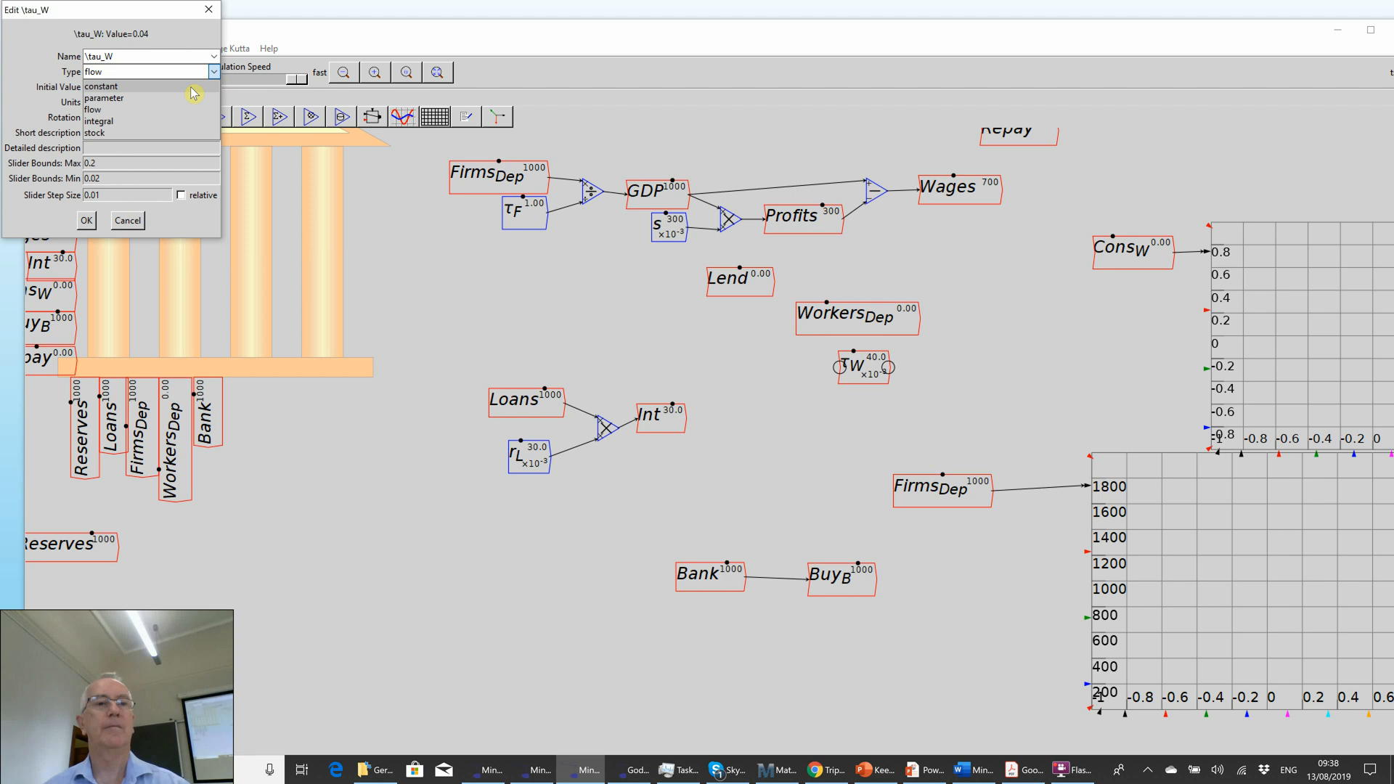
left_click(188, 92)
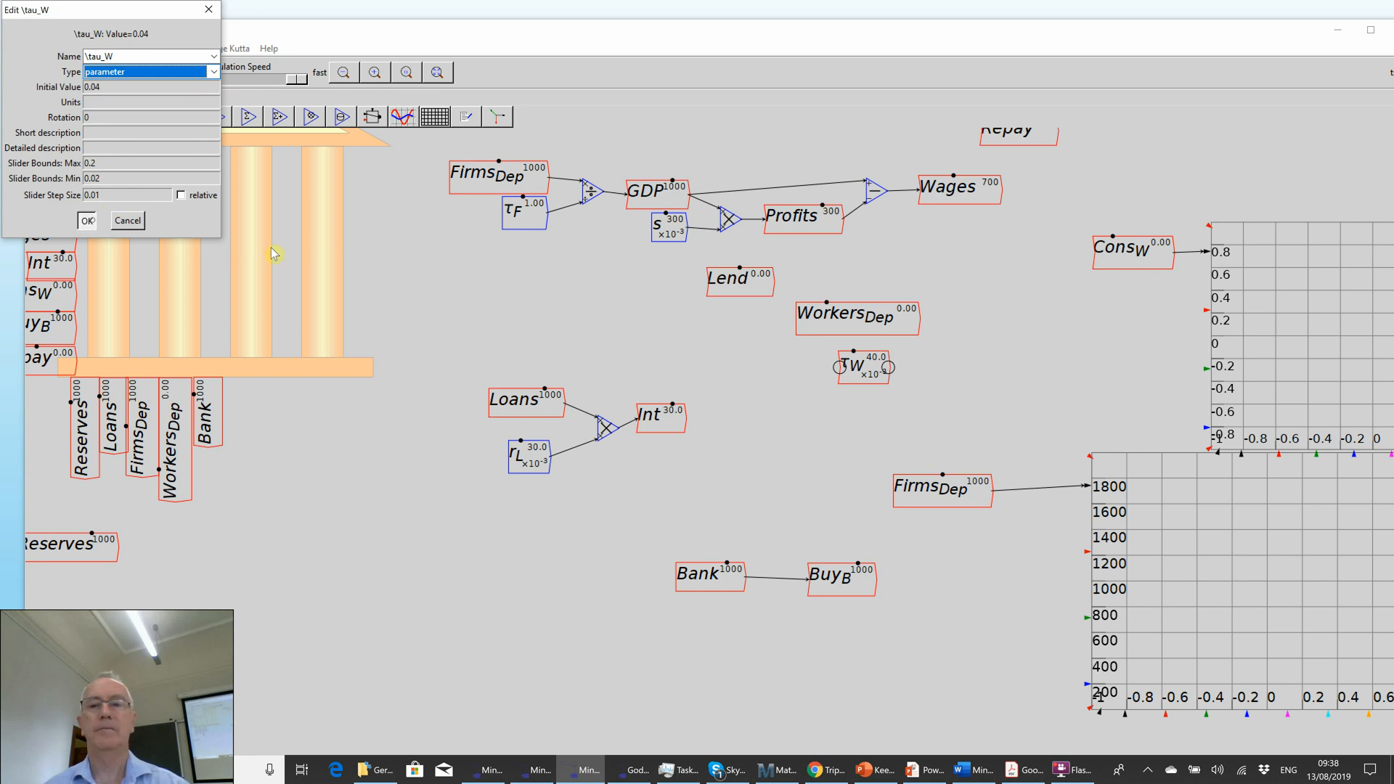
left_click(86, 220)
Step: Place \tau_W directly beneath WorkersDep, divide WorkersDep by it with a new division operator, and wire the result into Cons_W
left_click_drag(889, 363, 920, 350)
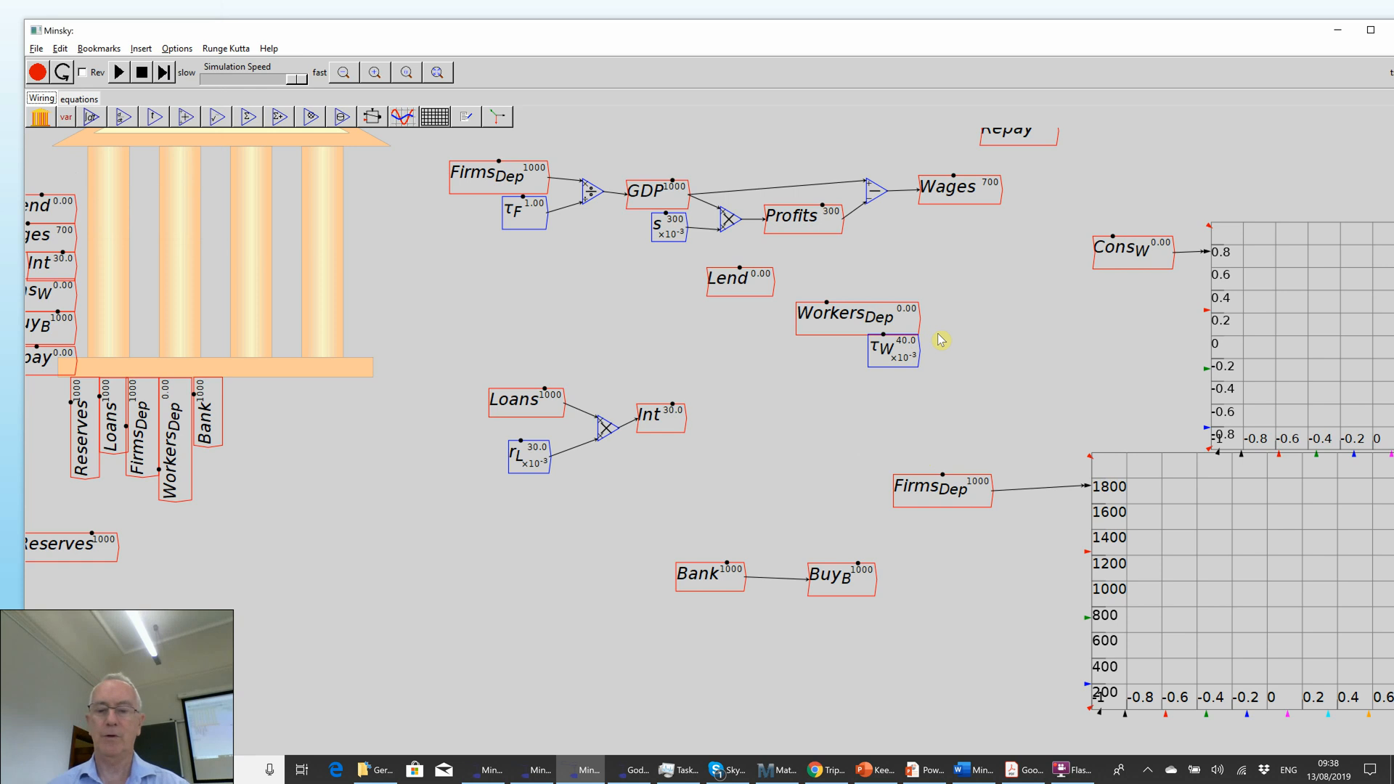
key("slash")
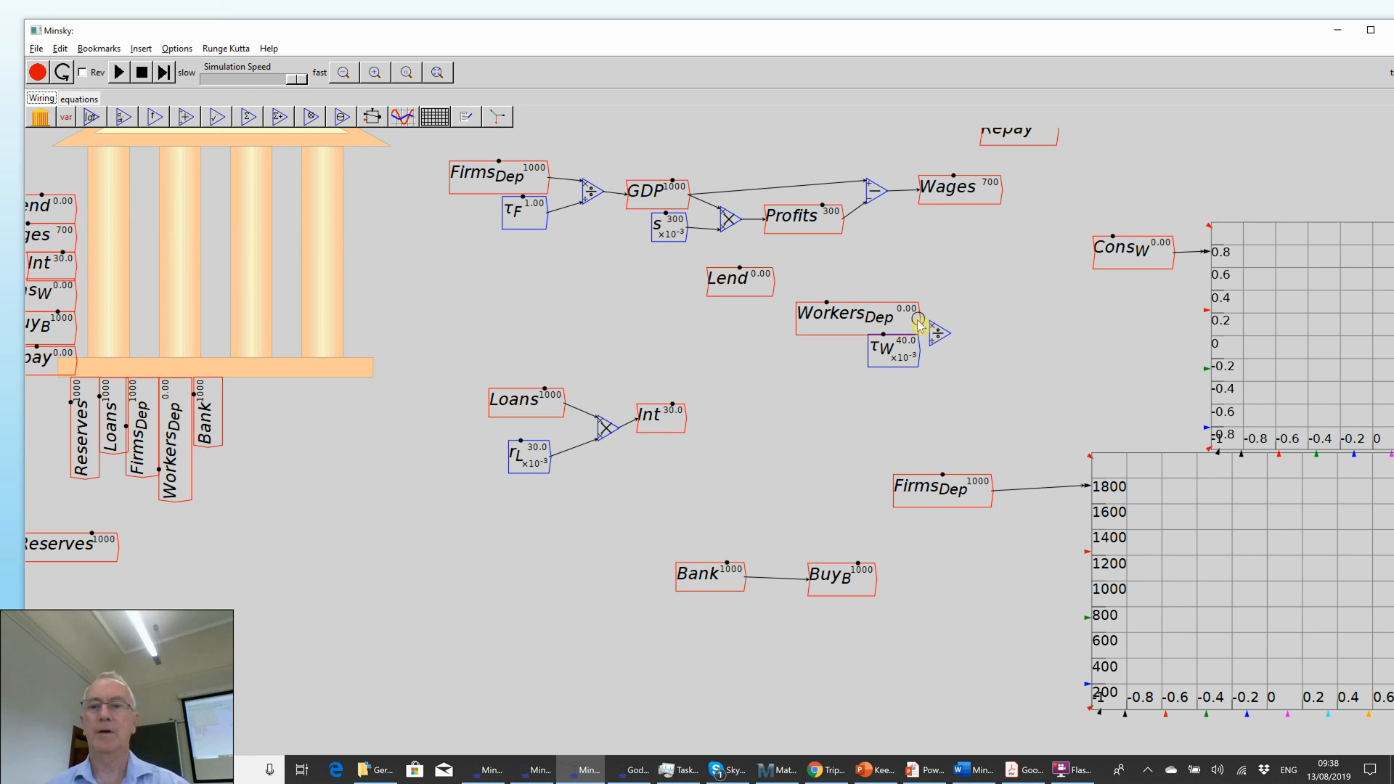
left_click_drag(921, 320, 1068, 280)
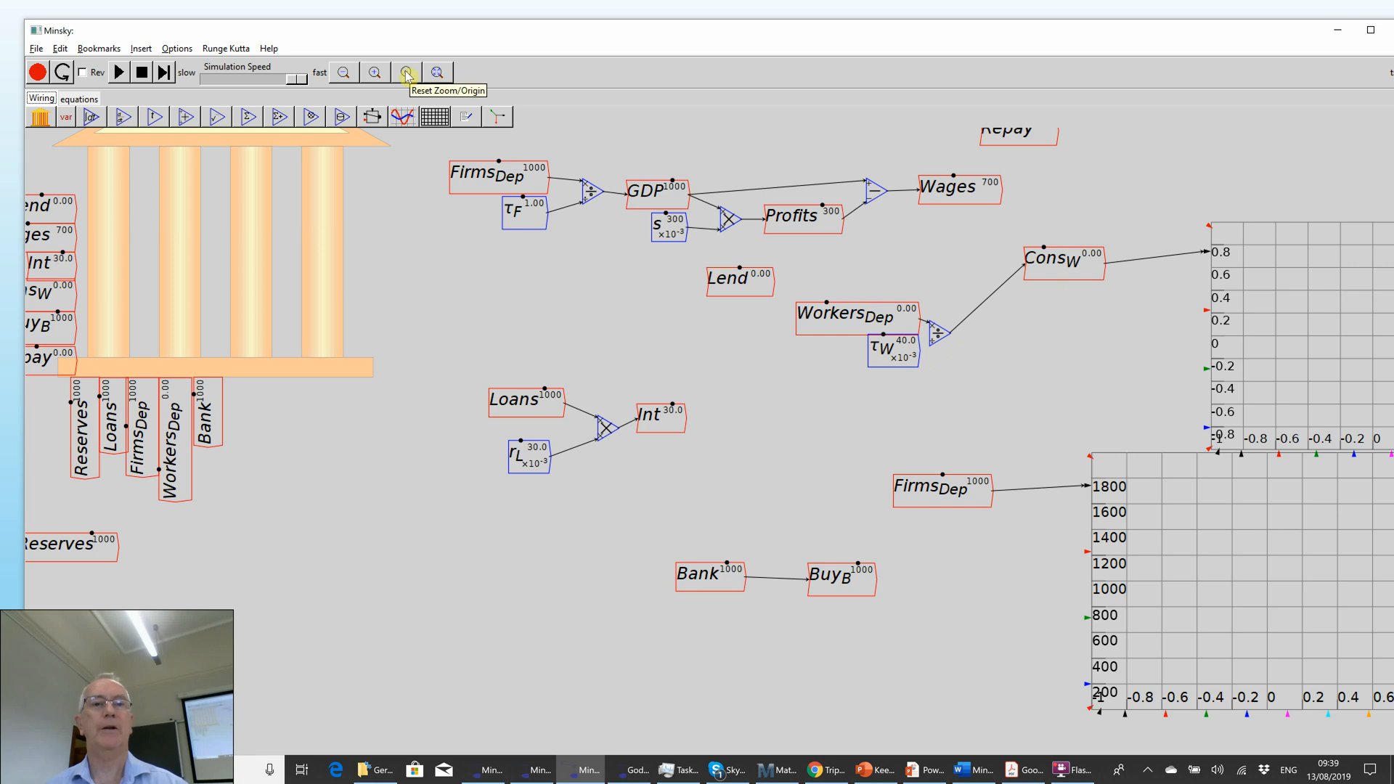
Step: Move Cons_W next to its division operator and bring its plot closer, above the FirmsDep plot
left_click(438, 73)
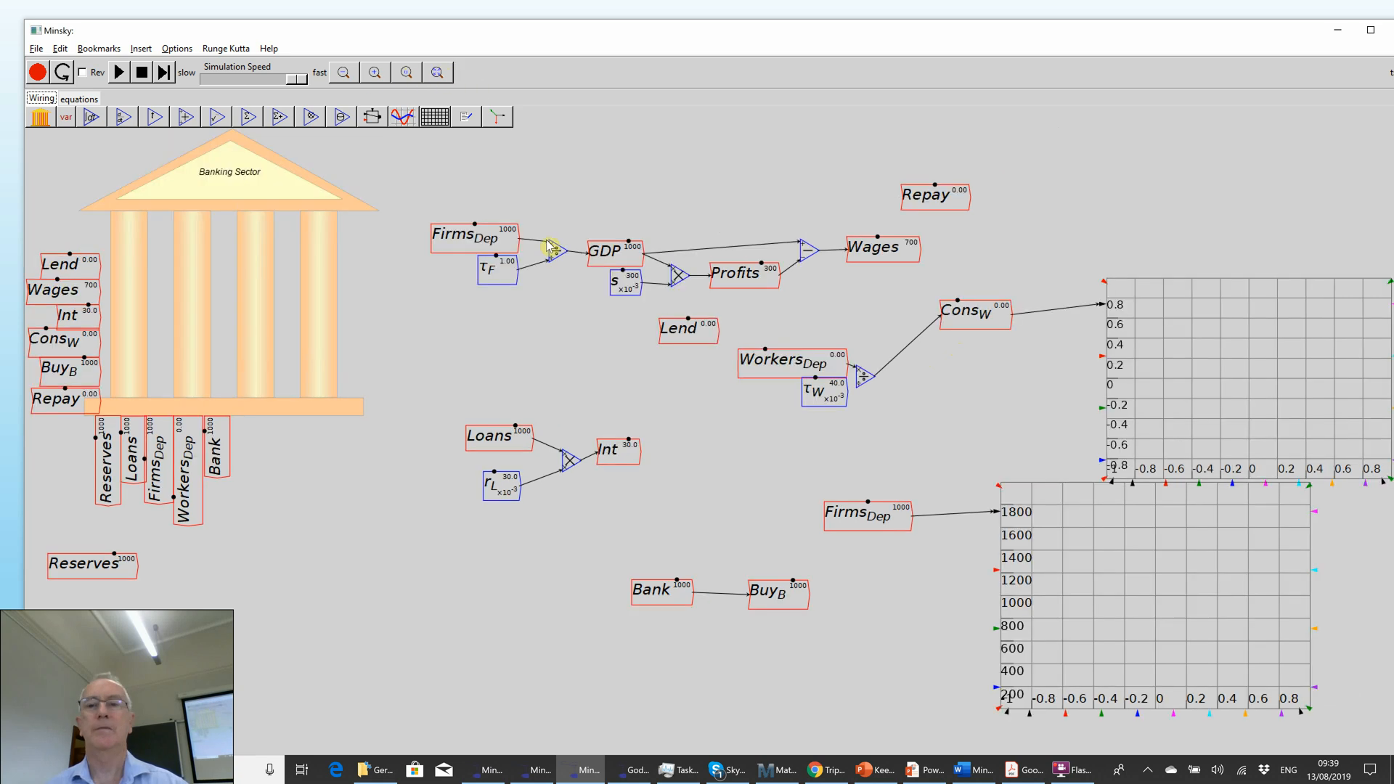
left_click_drag(958, 315, 904, 367)
left_click_drag(1077, 370, 973, 363)
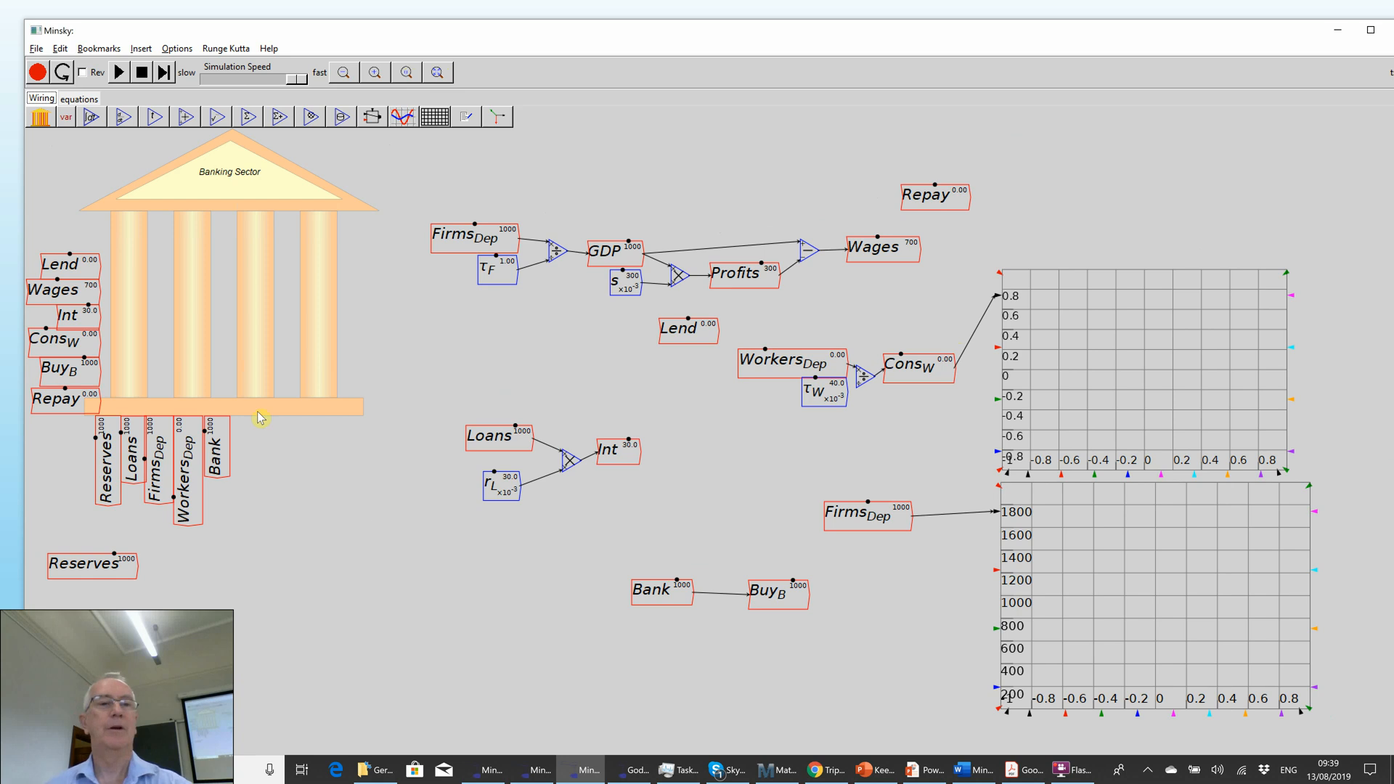
Step: Examine the model's generated equations under magnification, then return to the wiring canvas
left_click(80, 100)
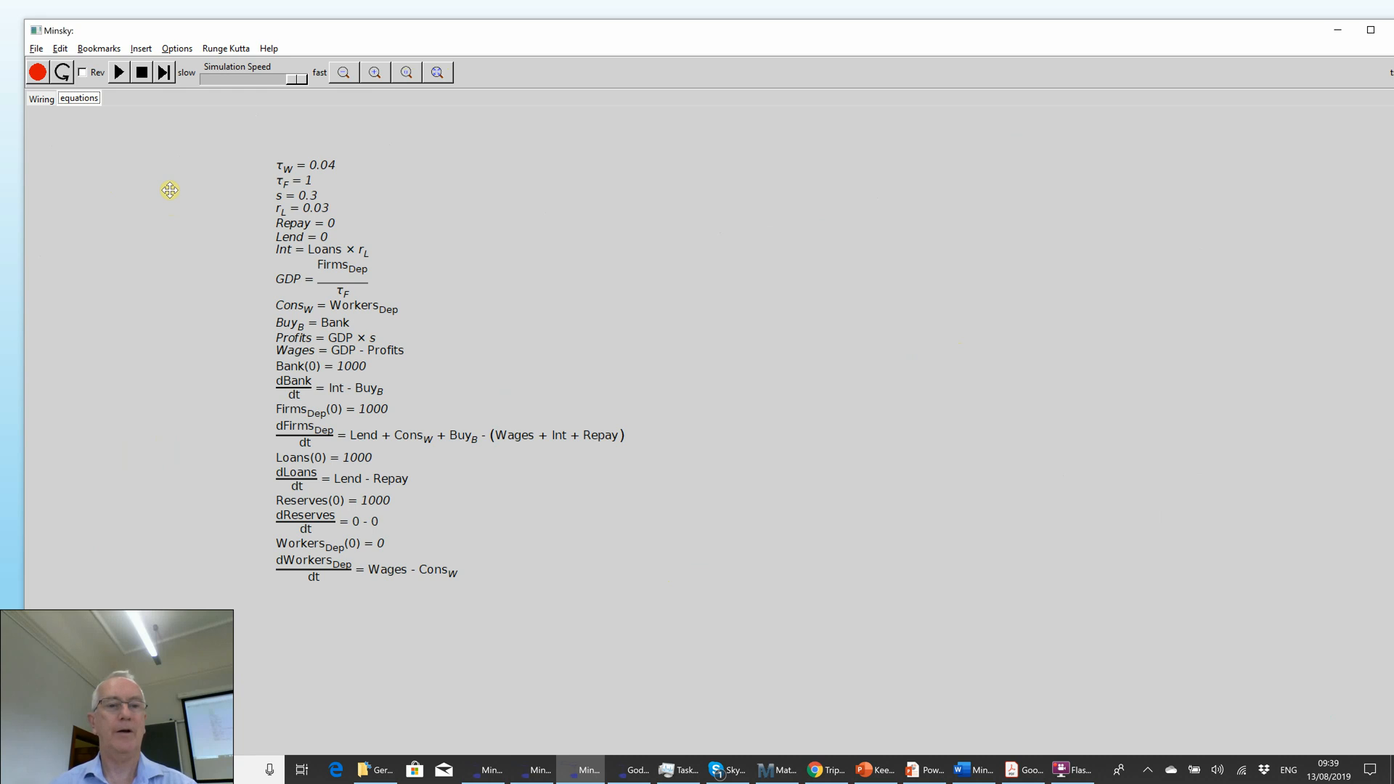
key("super+plus")
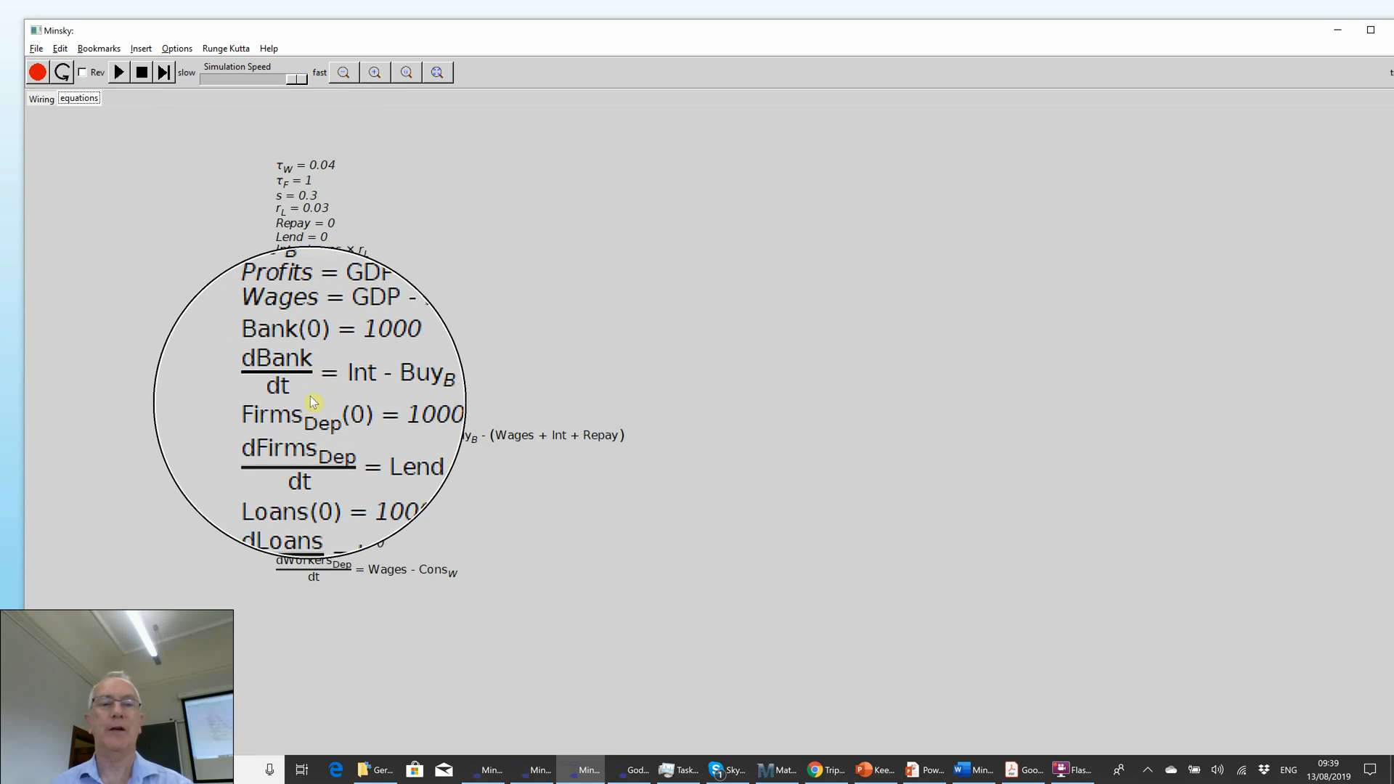
key("super+Escape")
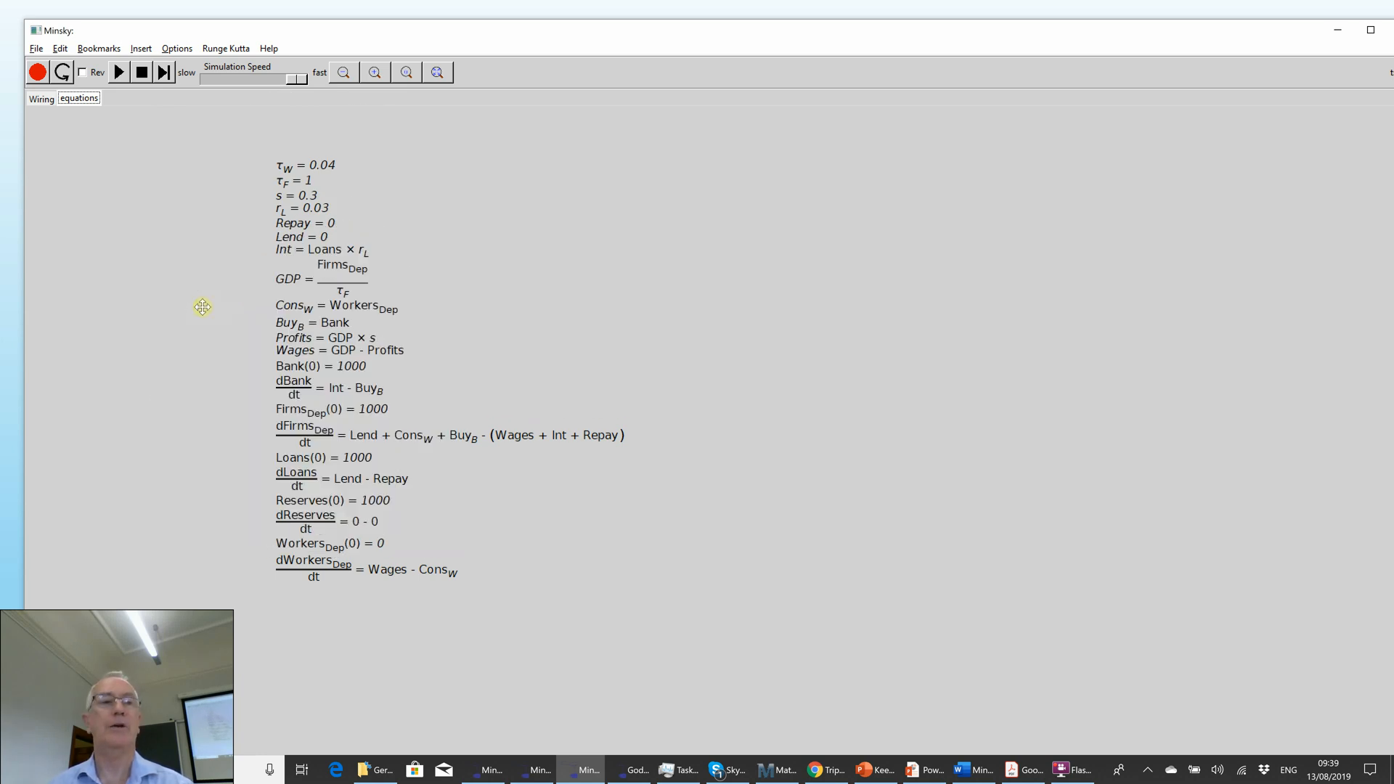
left_click(41, 98)
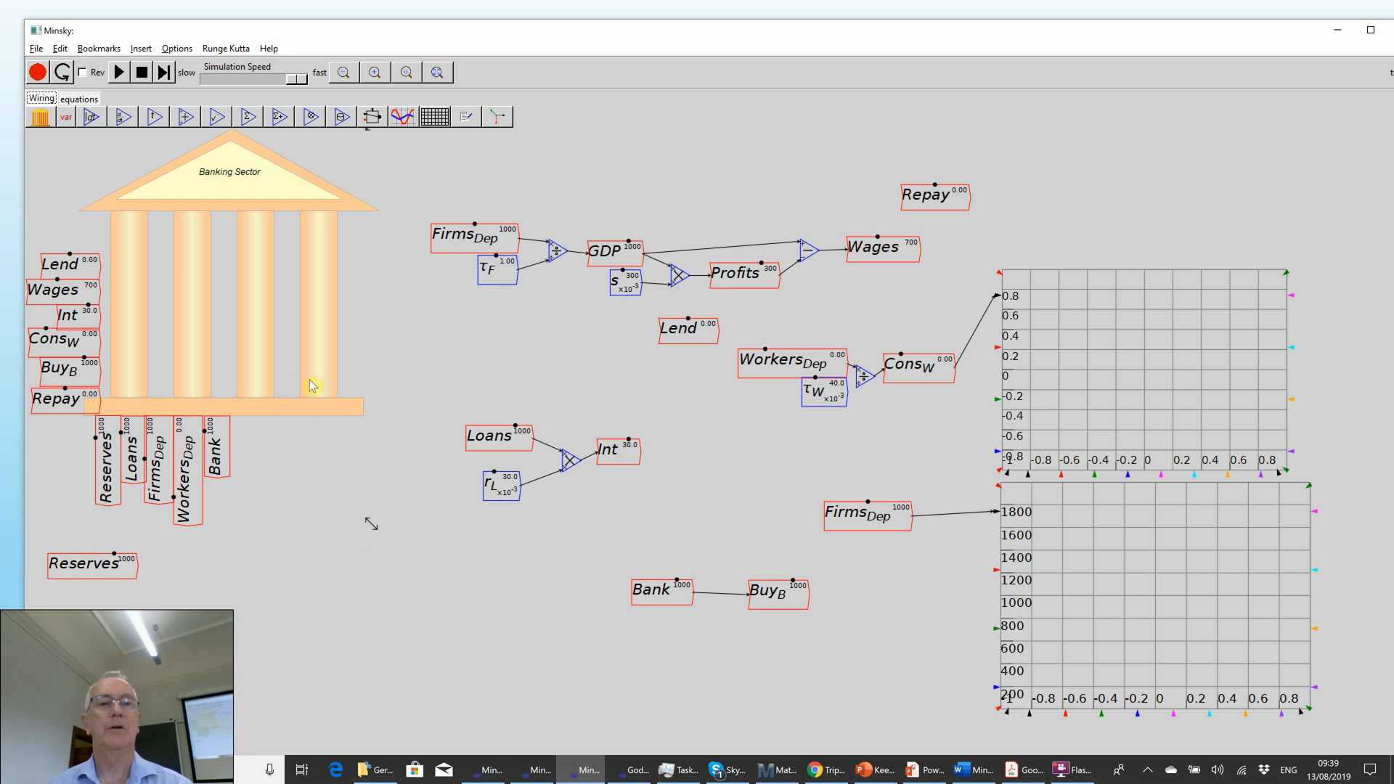
Step: Move Bank away from Buy_B, delete the wire between them, and create \tau_B below Bank with initial value 1 and slider maximum 5
left_click_drag(558, 593, 537, 589)
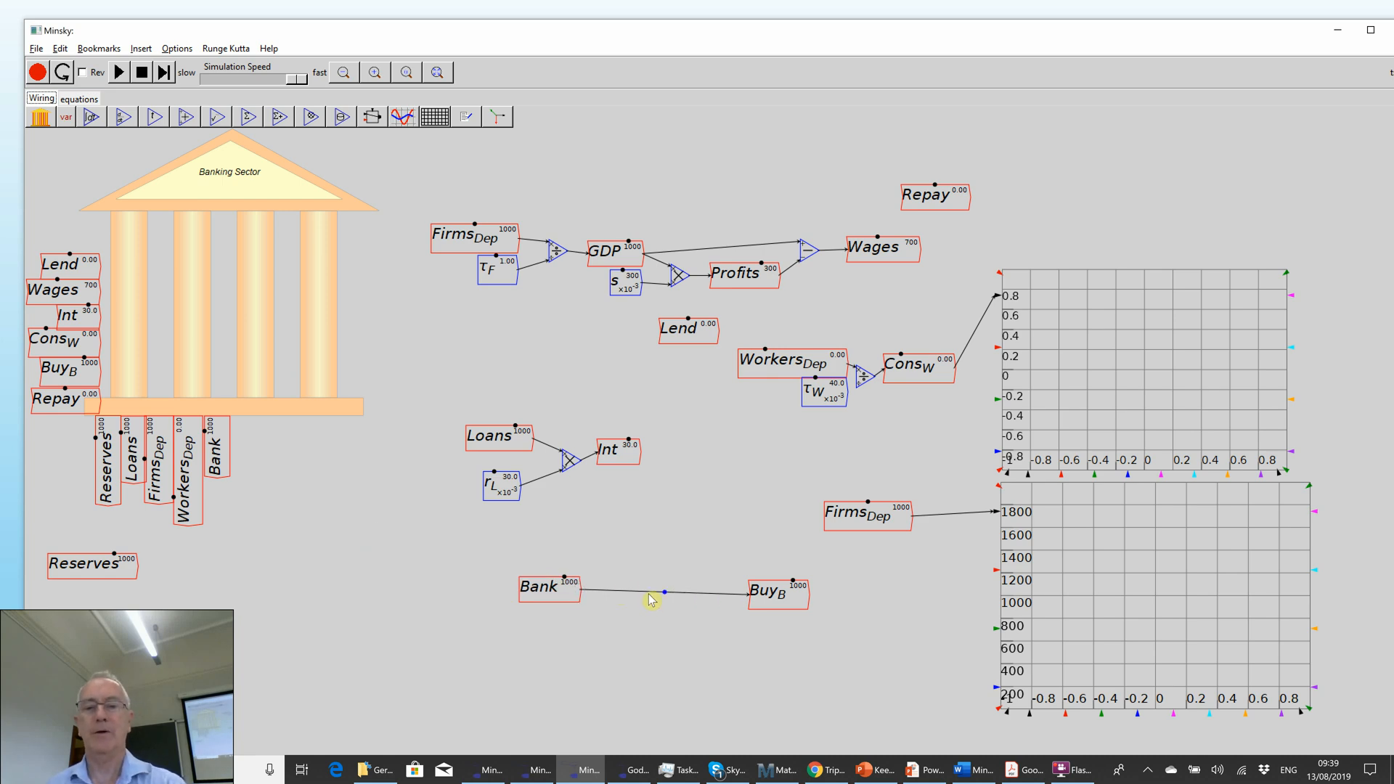
key("Delete")
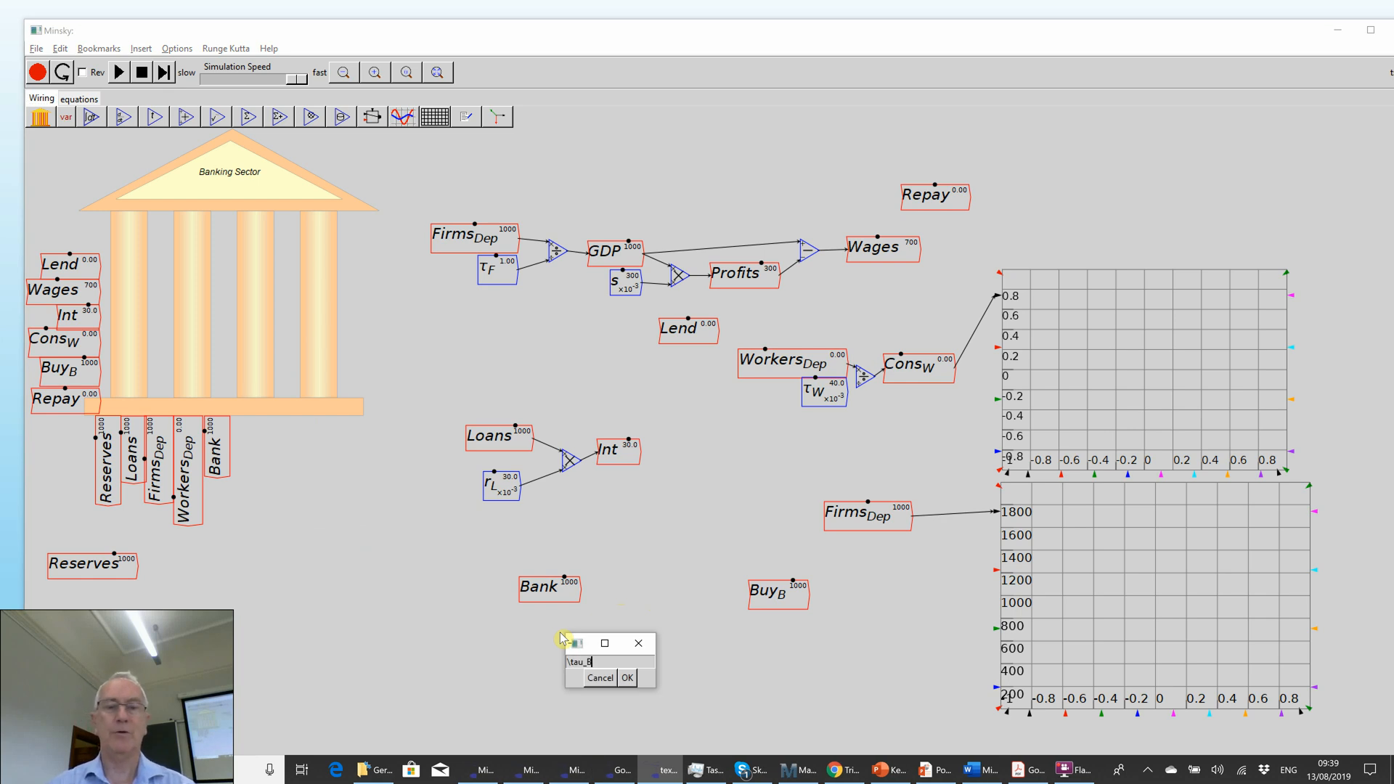
key("Return")
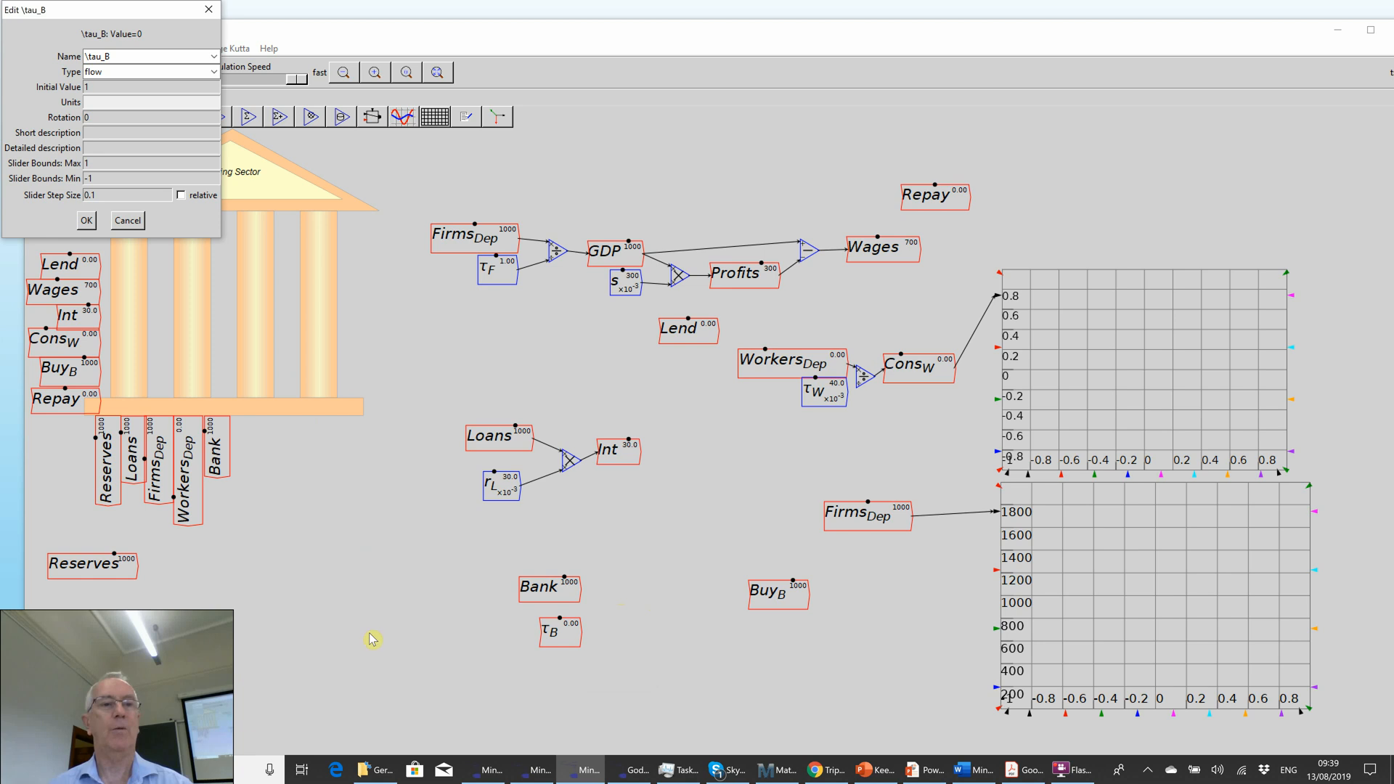
left_click(111, 164)
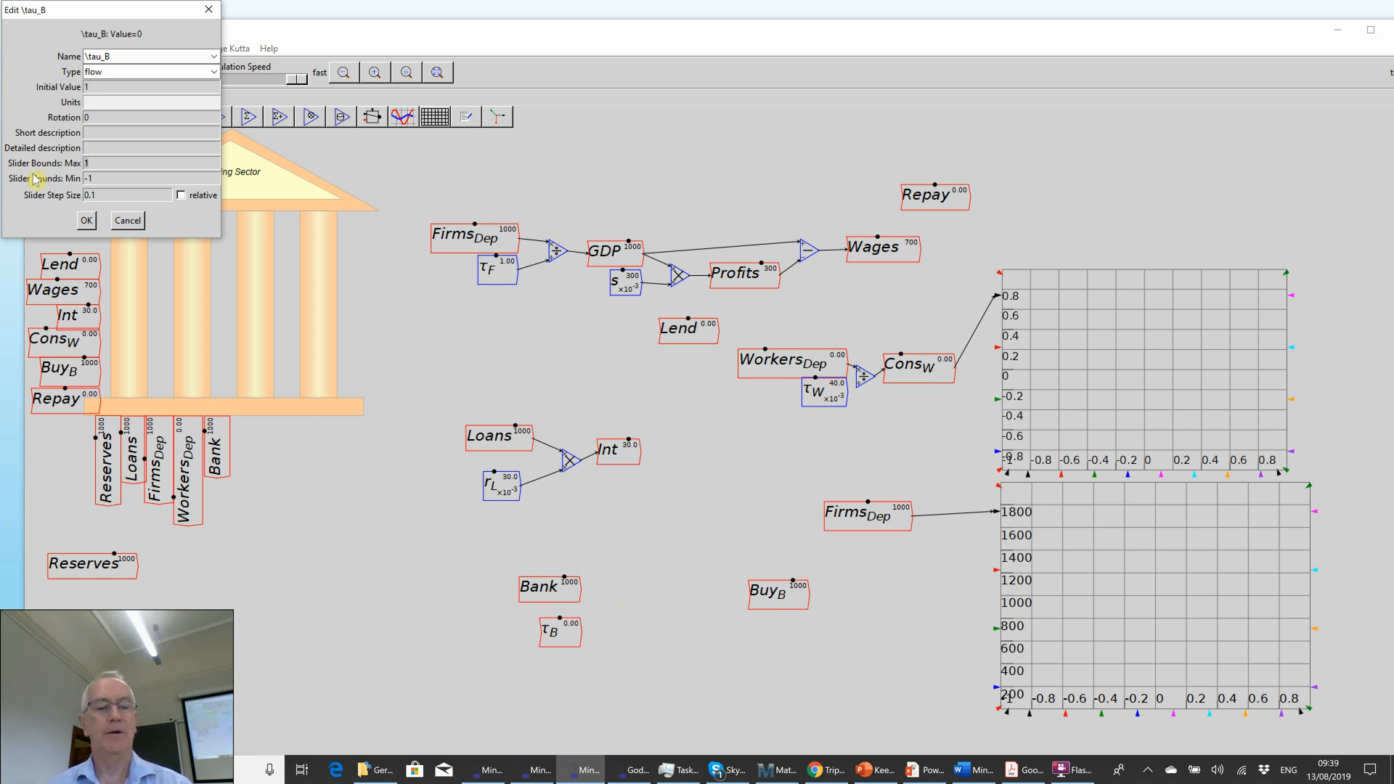
key("BackSpace")
type("5")
left_click(102, 180)
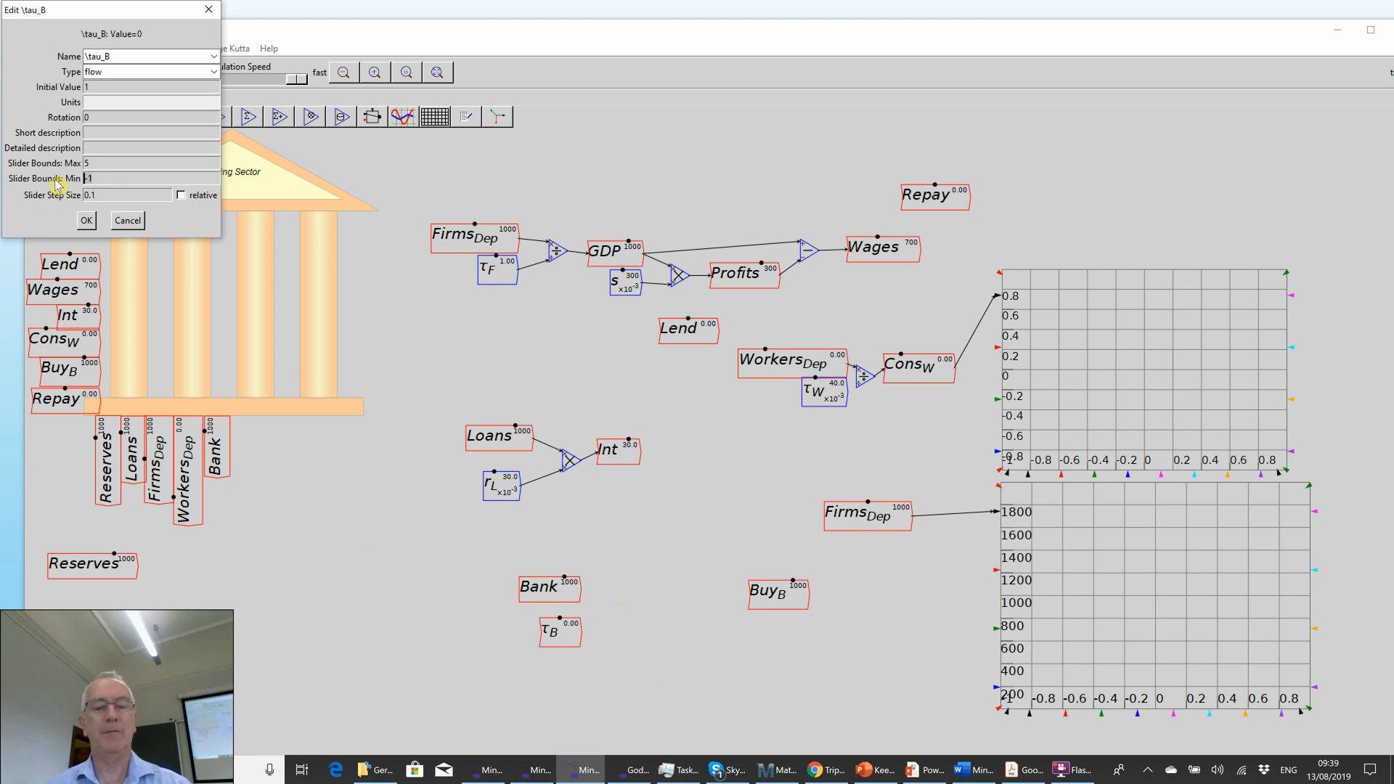
left_click(86, 220)
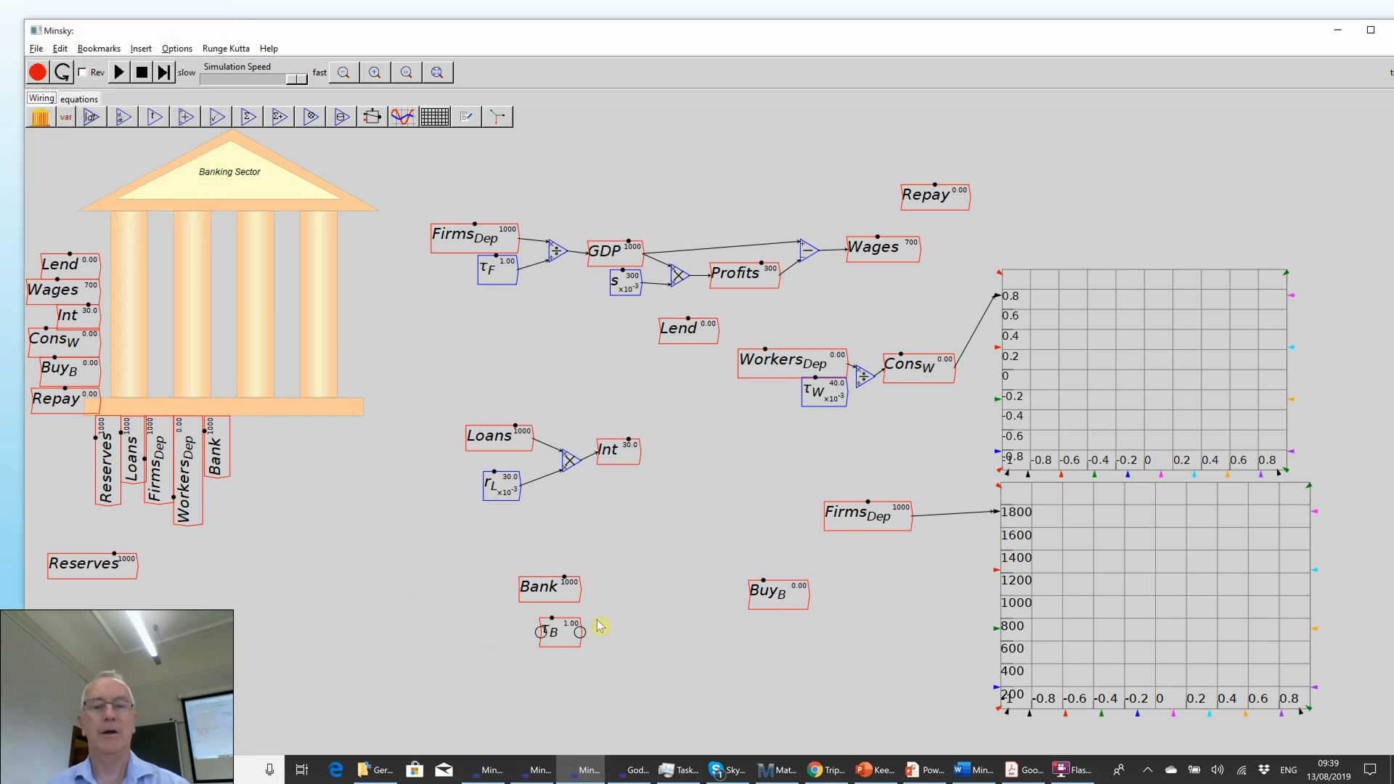
Step: Add a division operator that divides Bank by \tau_B, wire its output into Buy_B, and bring Buy_B closer
key("slash")
left_click_drag(578, 586, 669, 617)
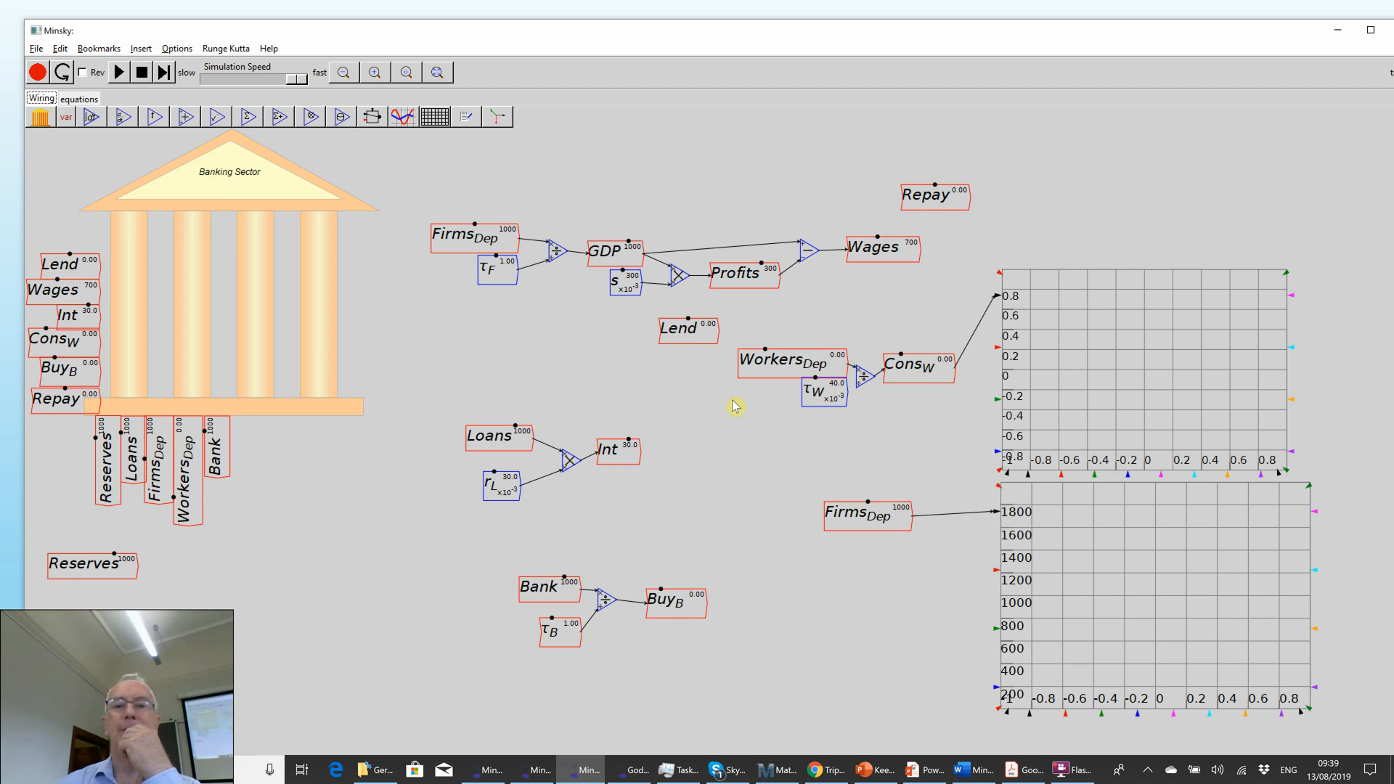
Step: Move Lend above GDP and line Repay up with it above Wages
left_click_drag(687, 345, 621, 195)
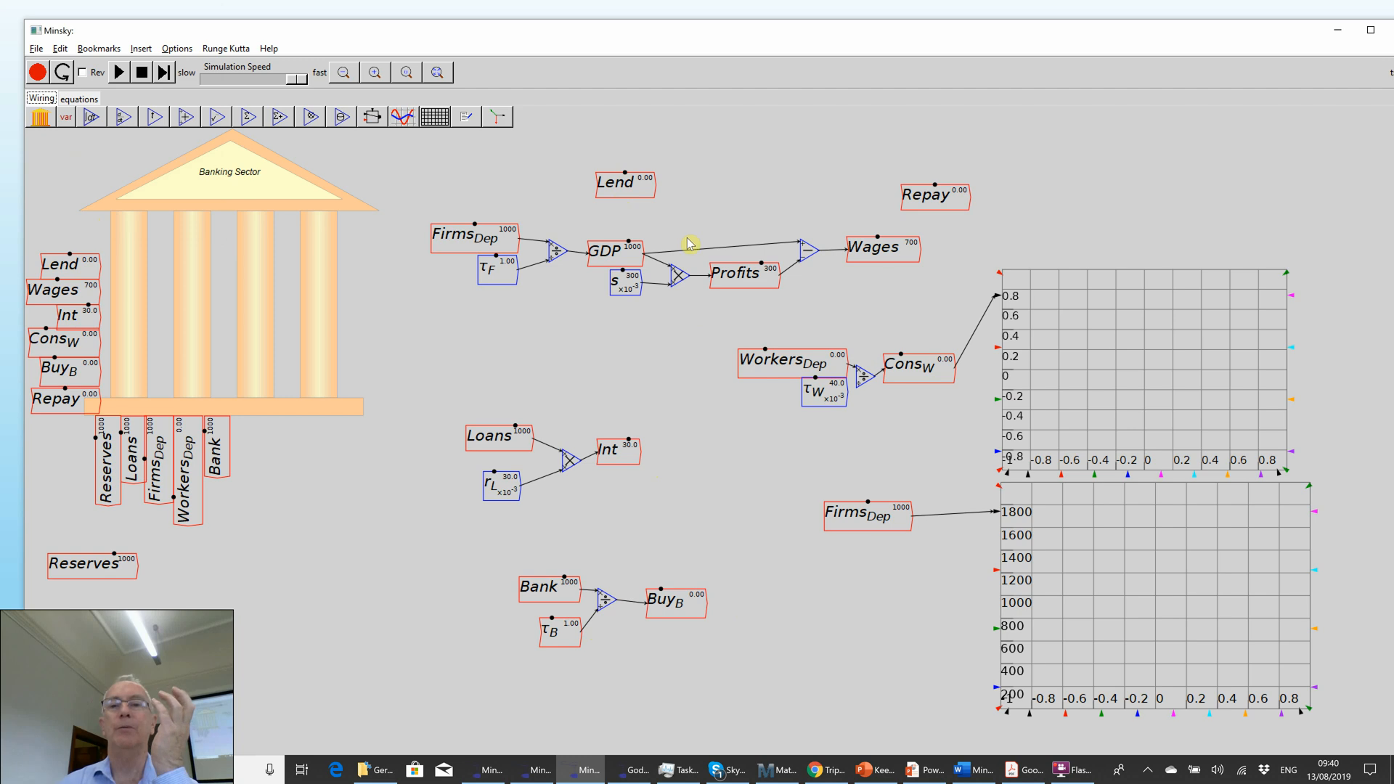
left_click_drag(921, 208, 912, 199)
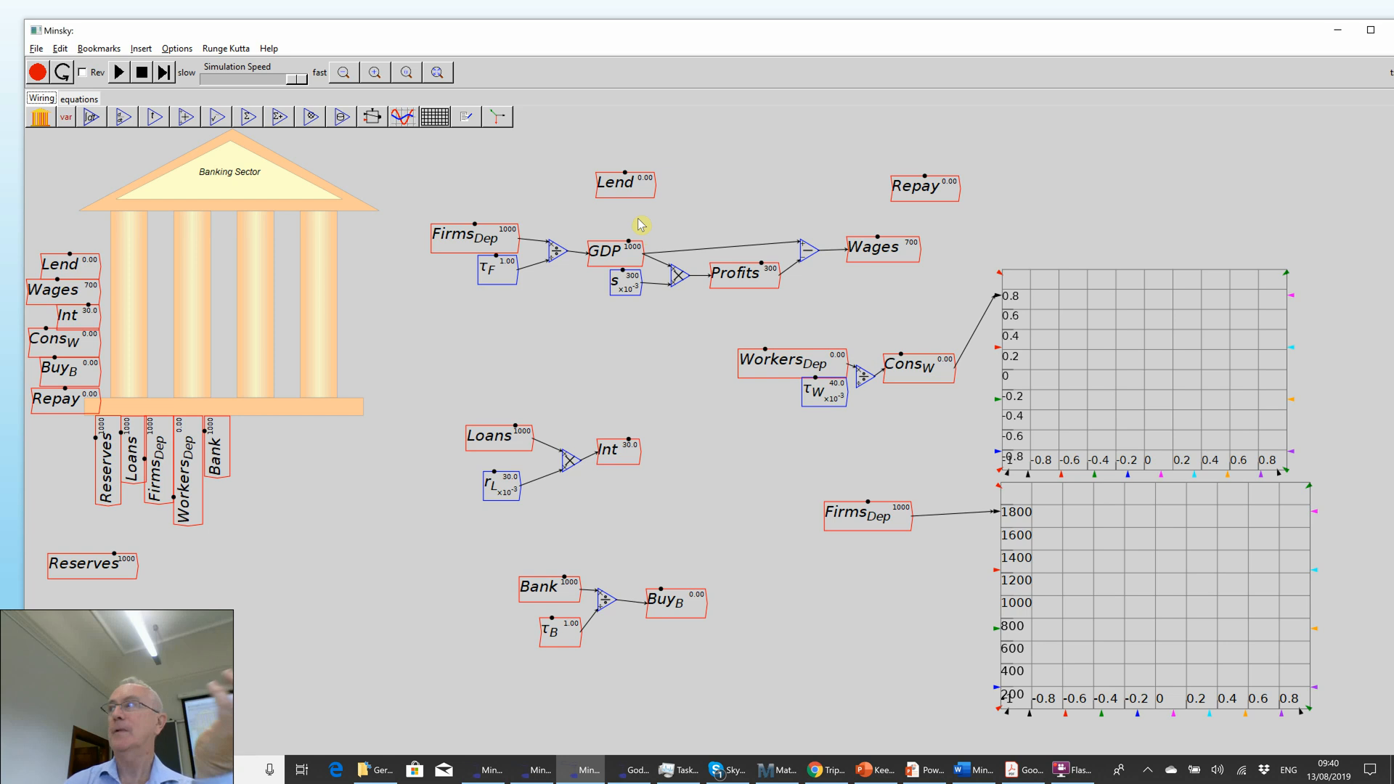
Step: Create a parameter named \tau_L with initial value 7
type("\\t")
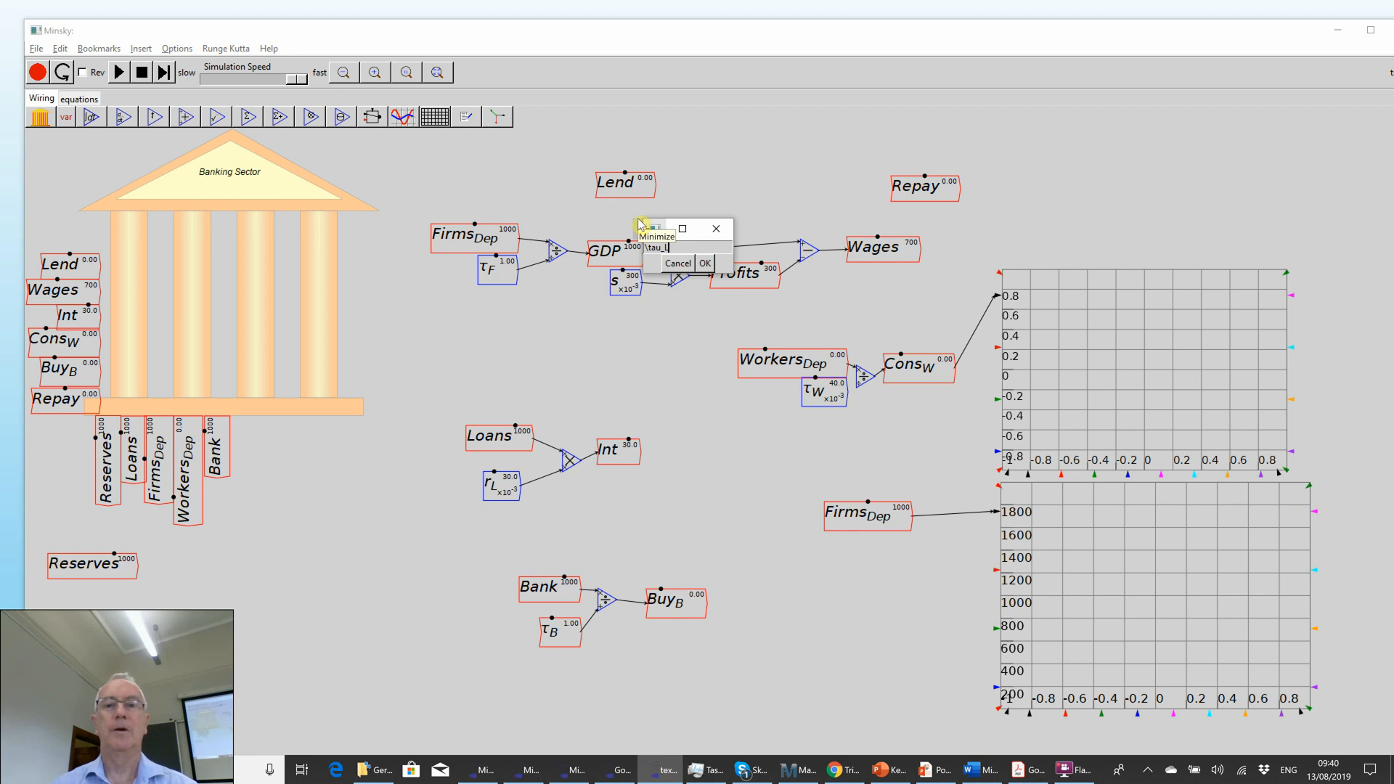
type("au_L")
left_click(704, 262)
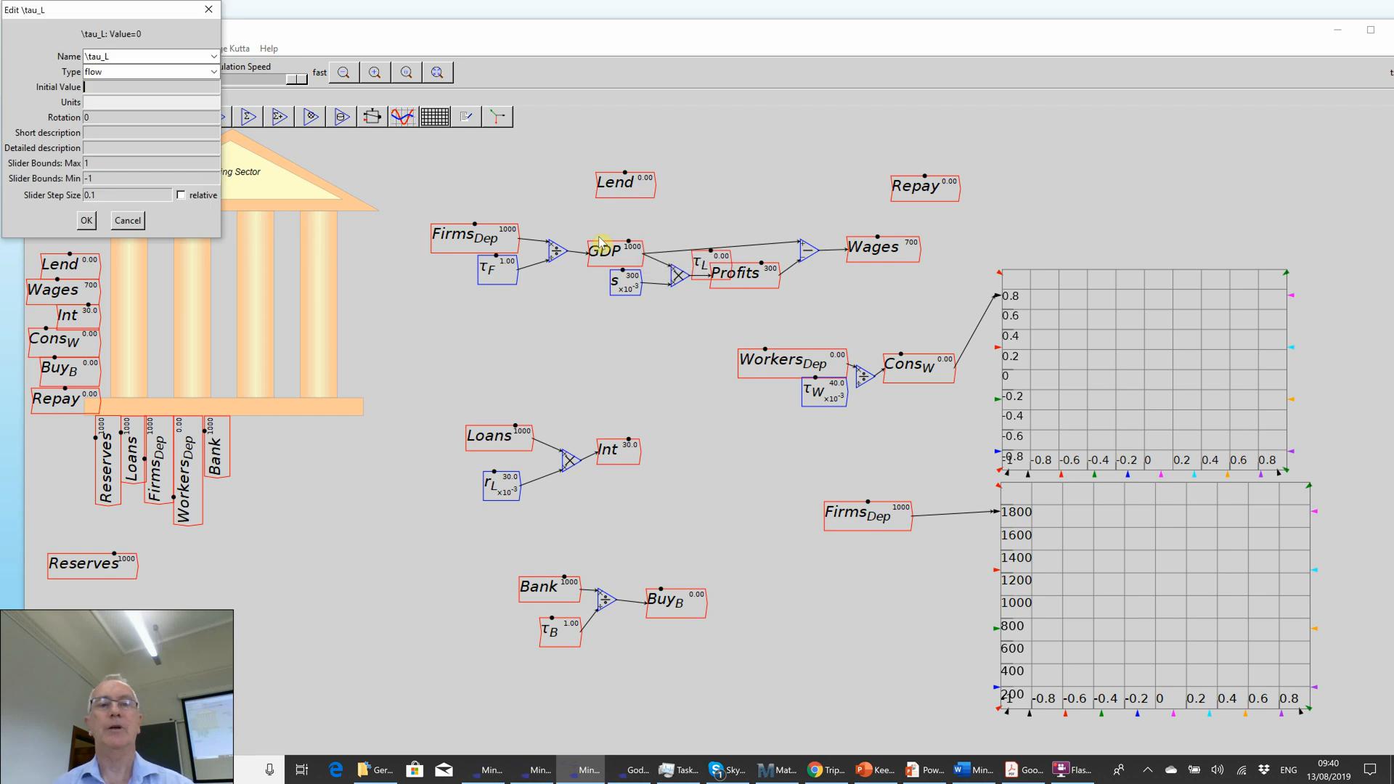
left_click(214, 72)
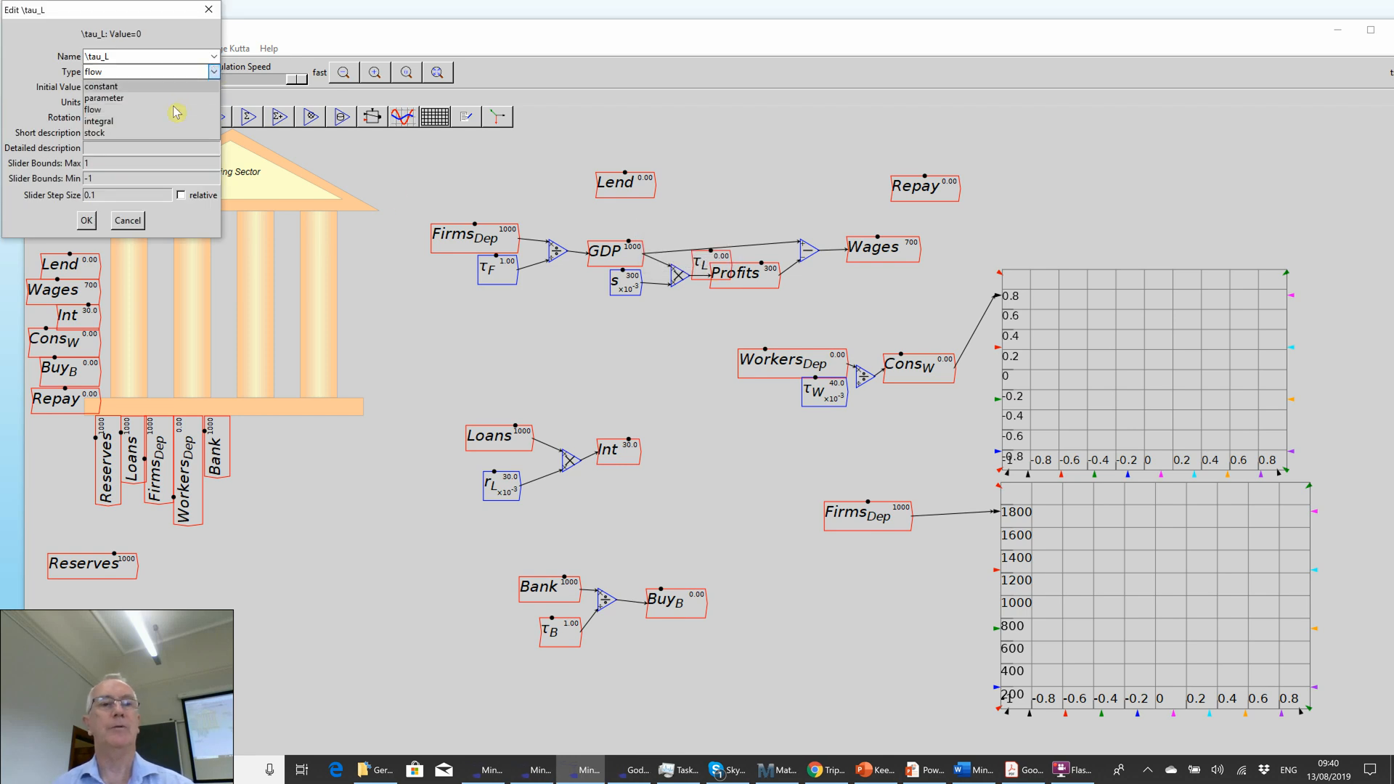
left_click(174, 100)
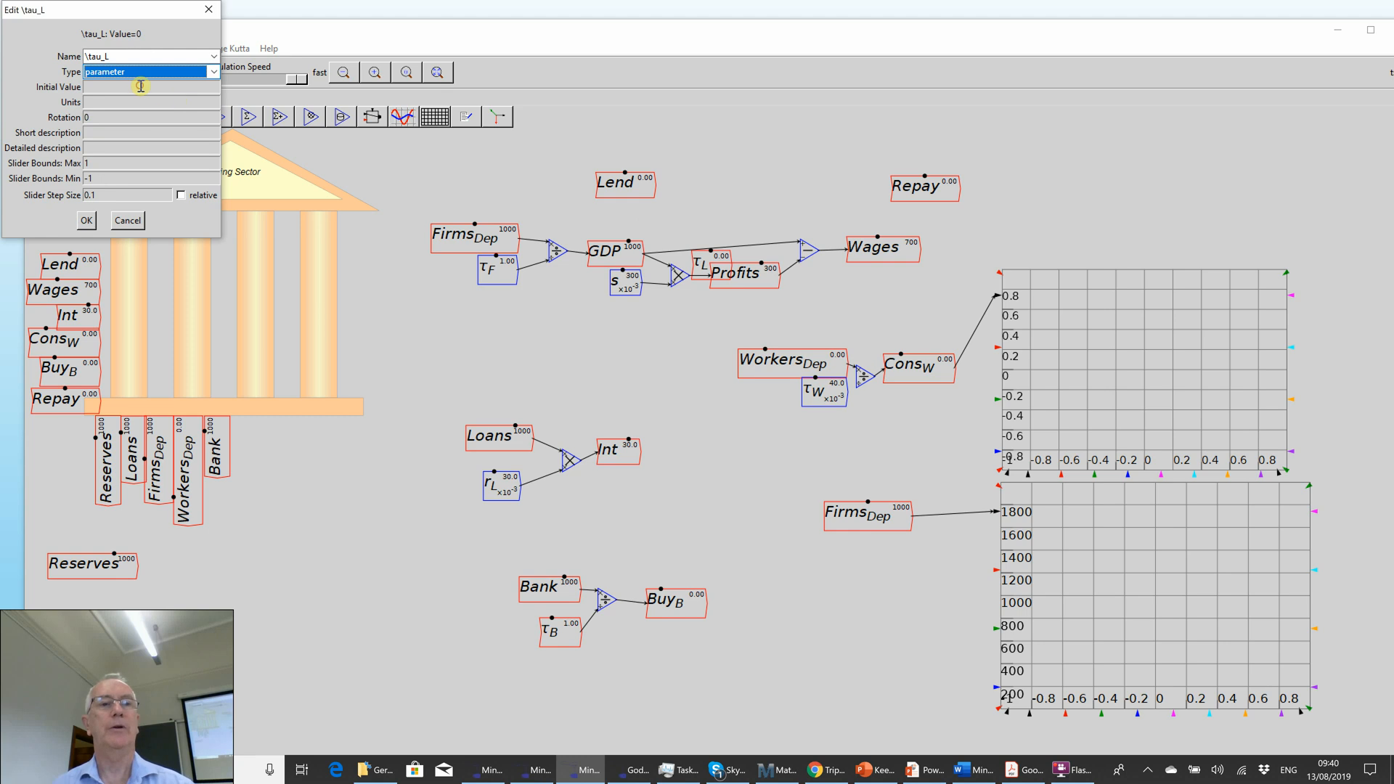
left_click(140, 87)
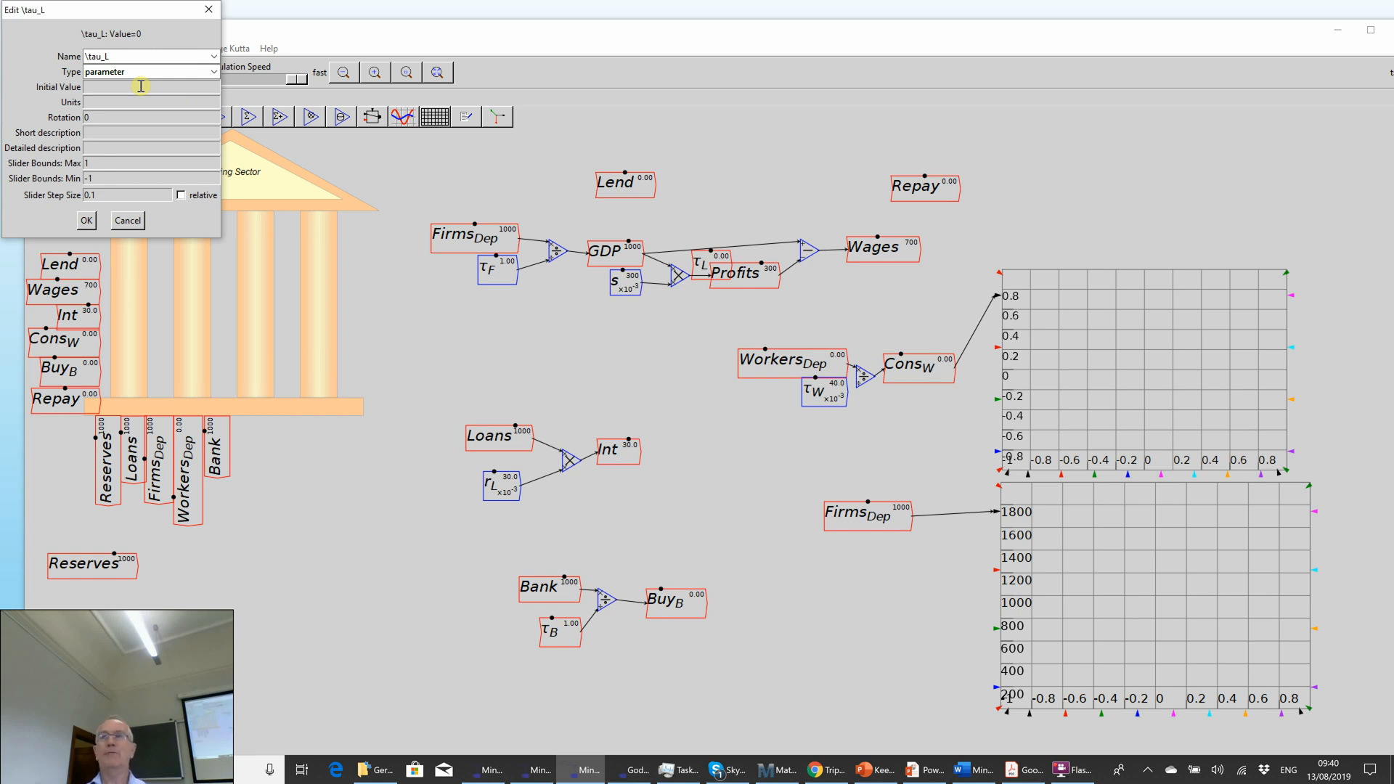
type("7")
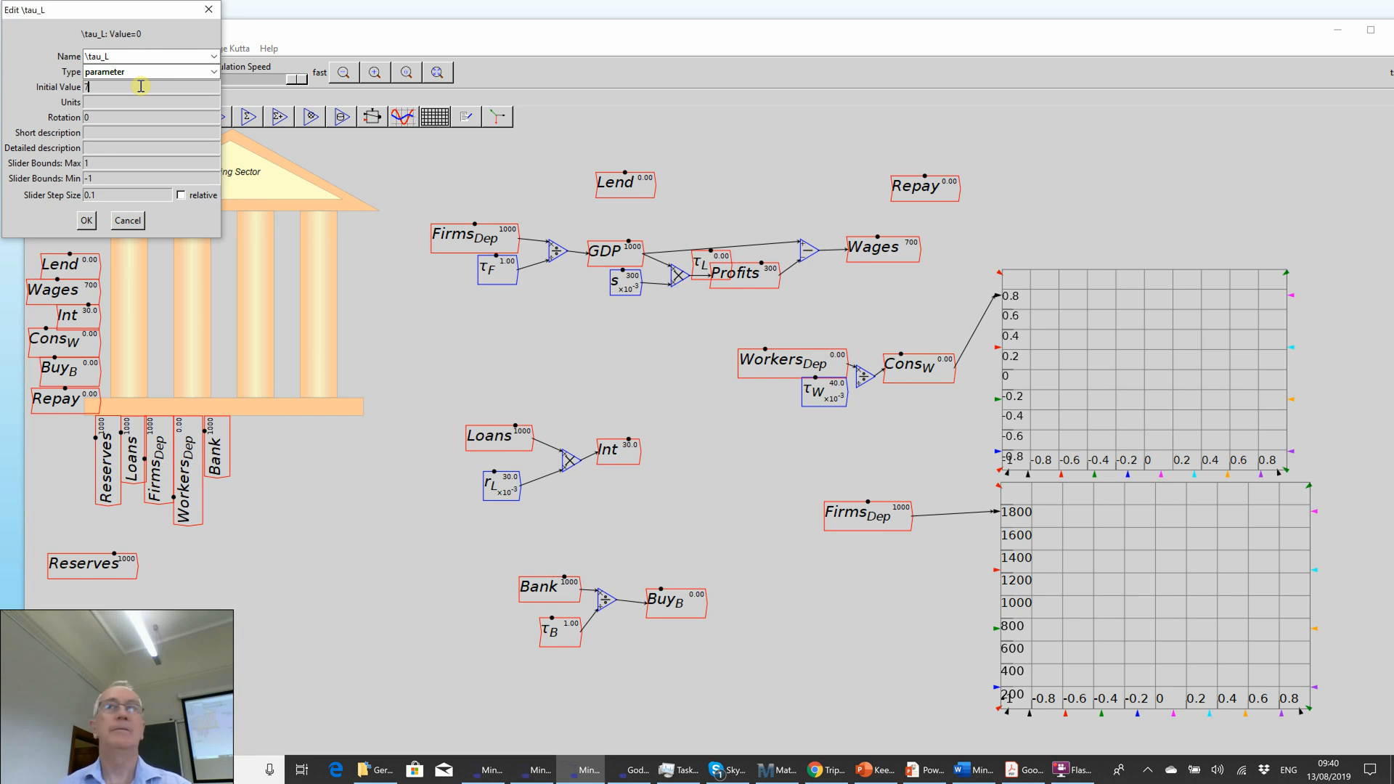
left_click(87, 222)
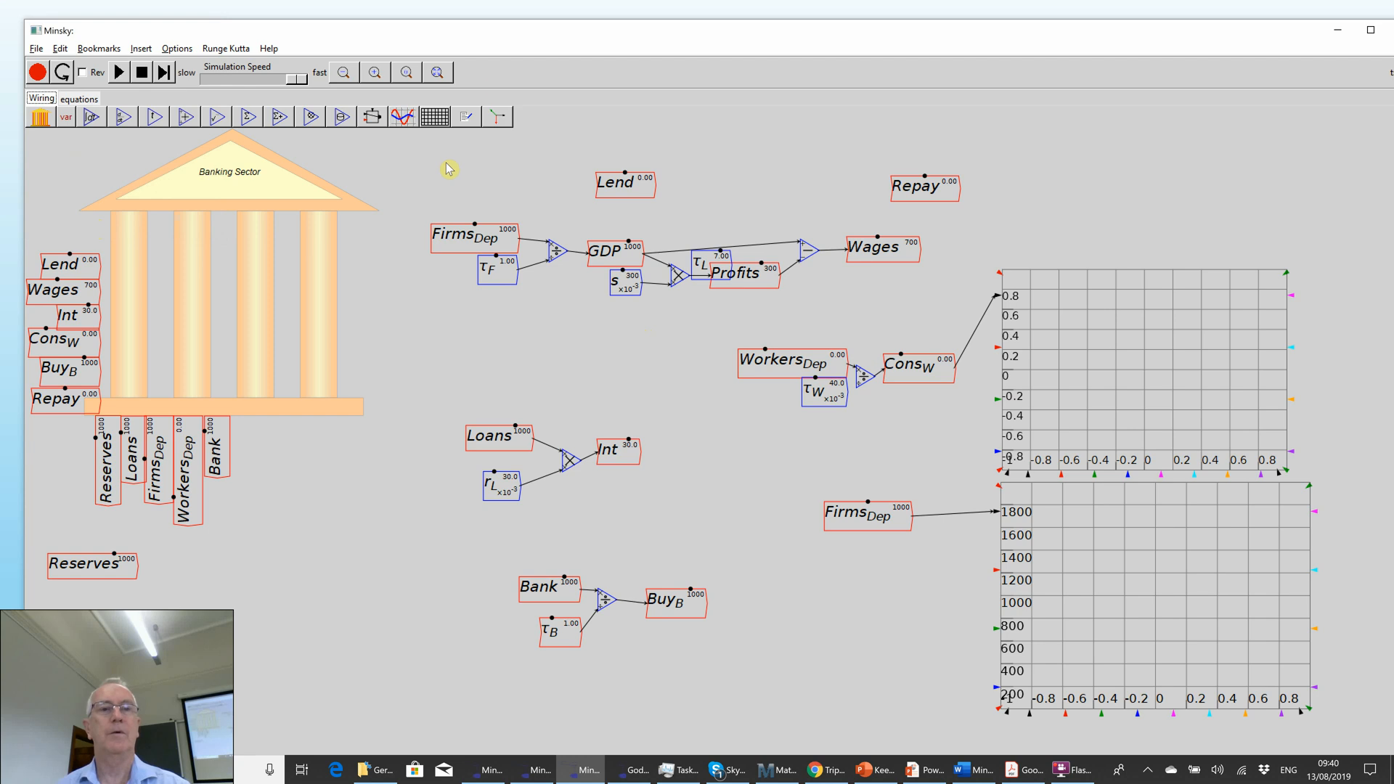
left_click(437, 72)
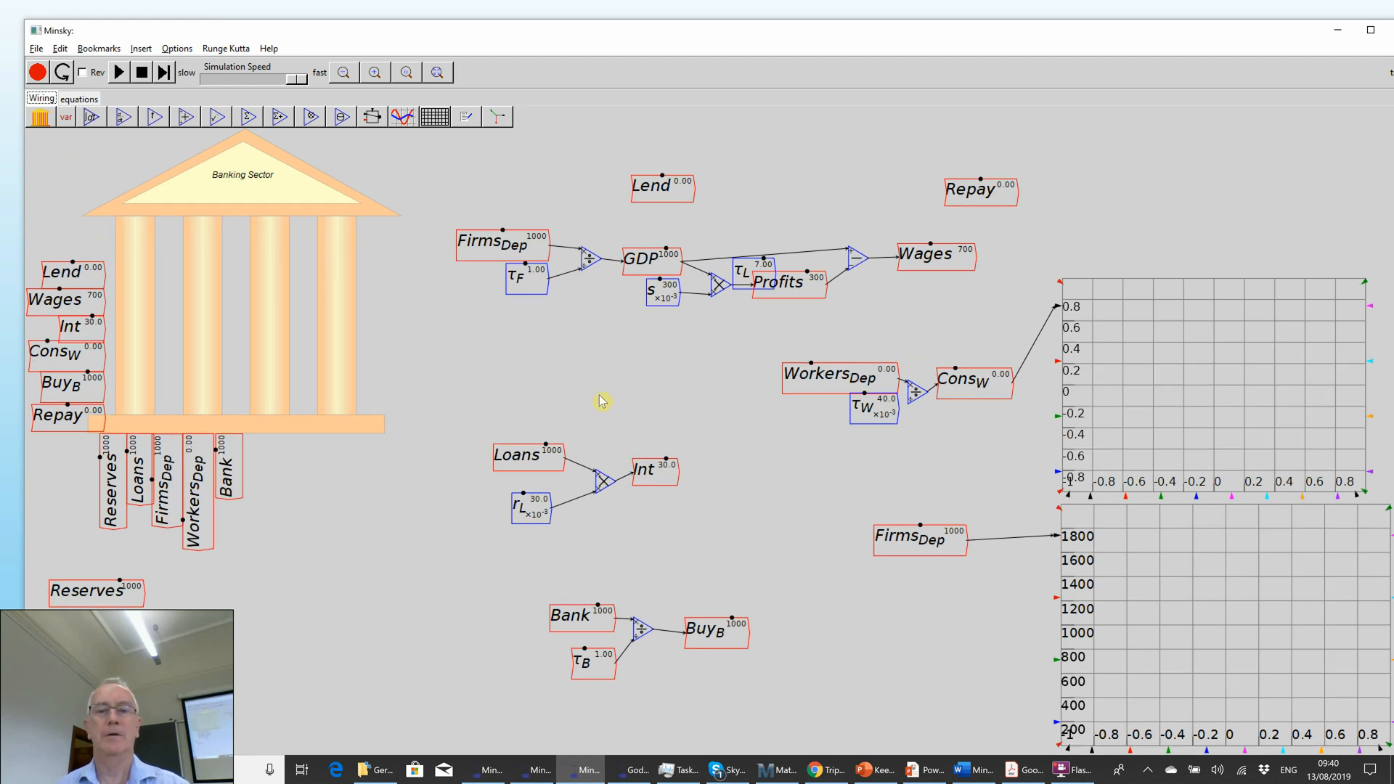
Step: Place \tau_L directly below Lend and add a division operator beside them
left_click(80, 99)
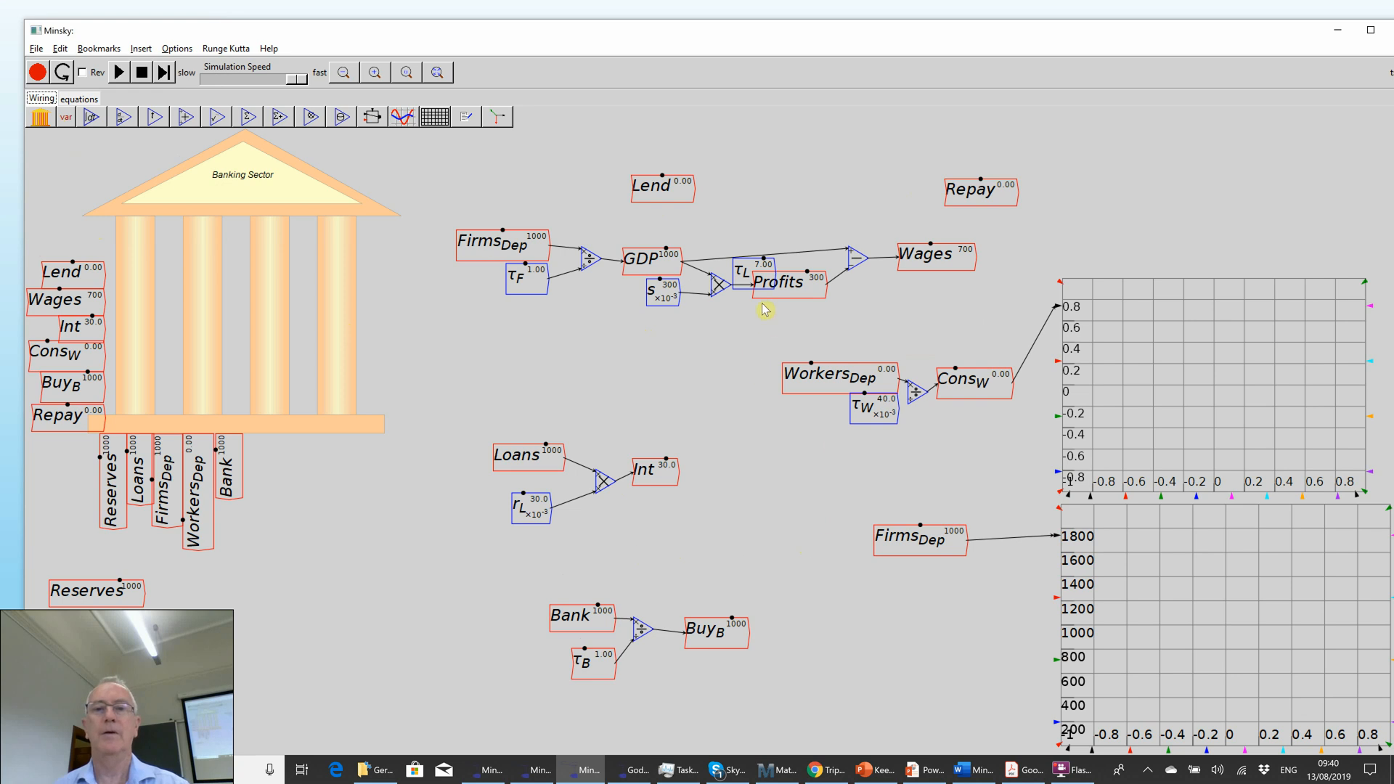
left_click(741, 285)
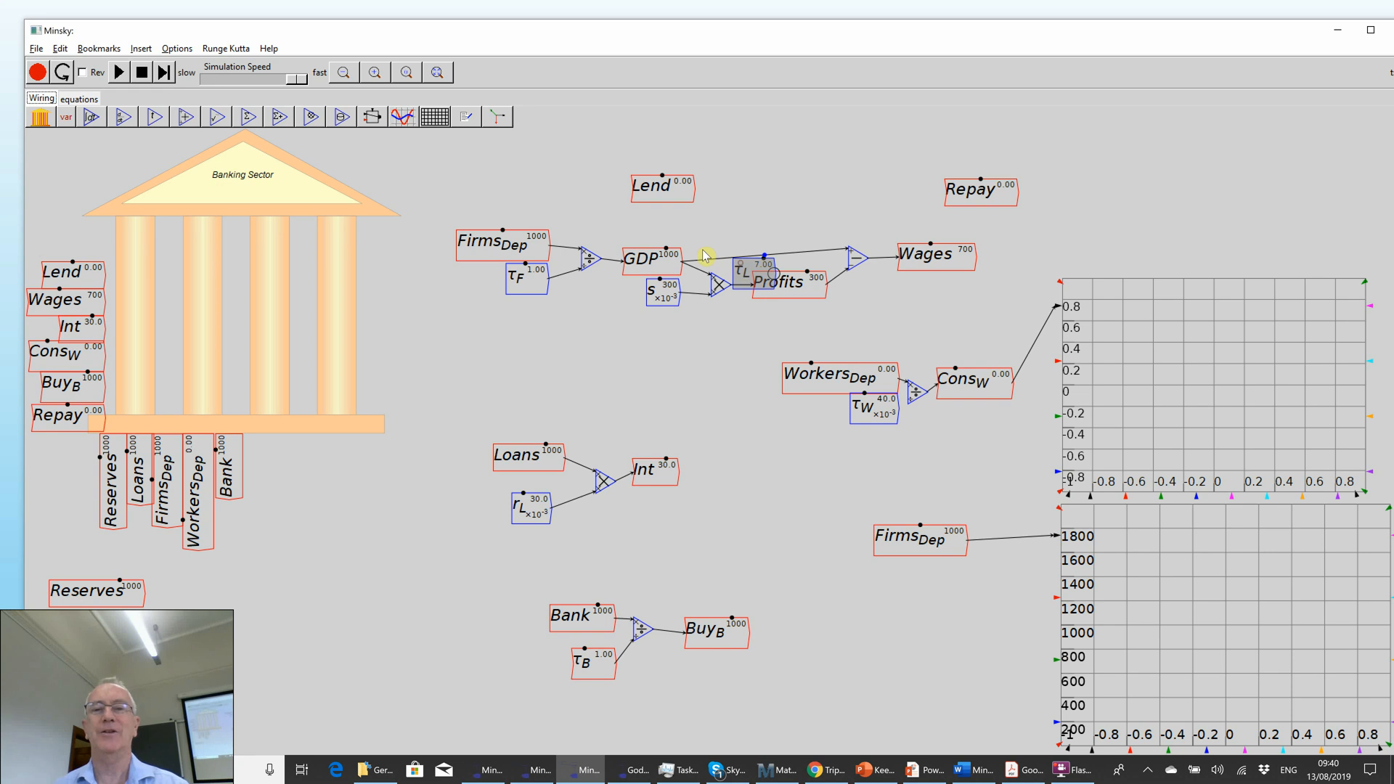
left_click_drag(745, 265, 664, 207)
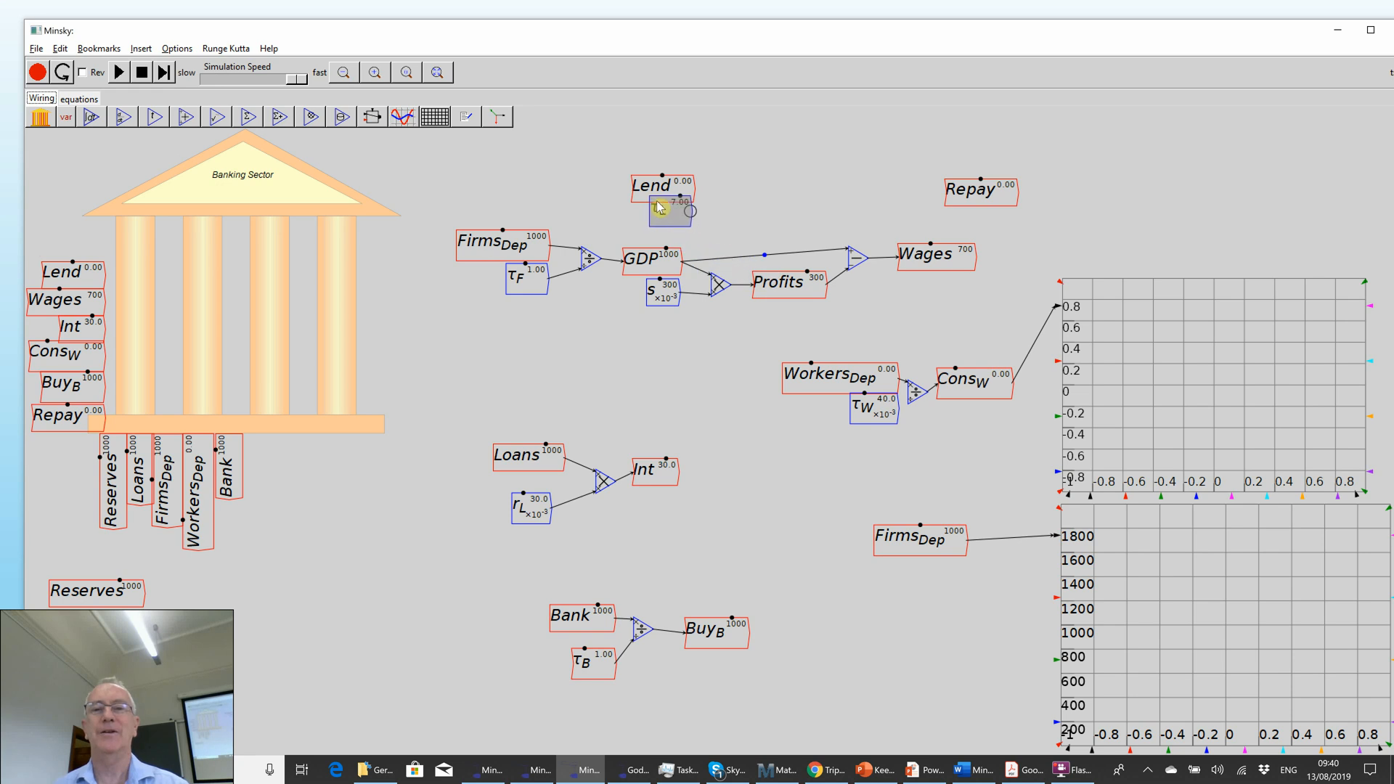
left_click(721, 209)
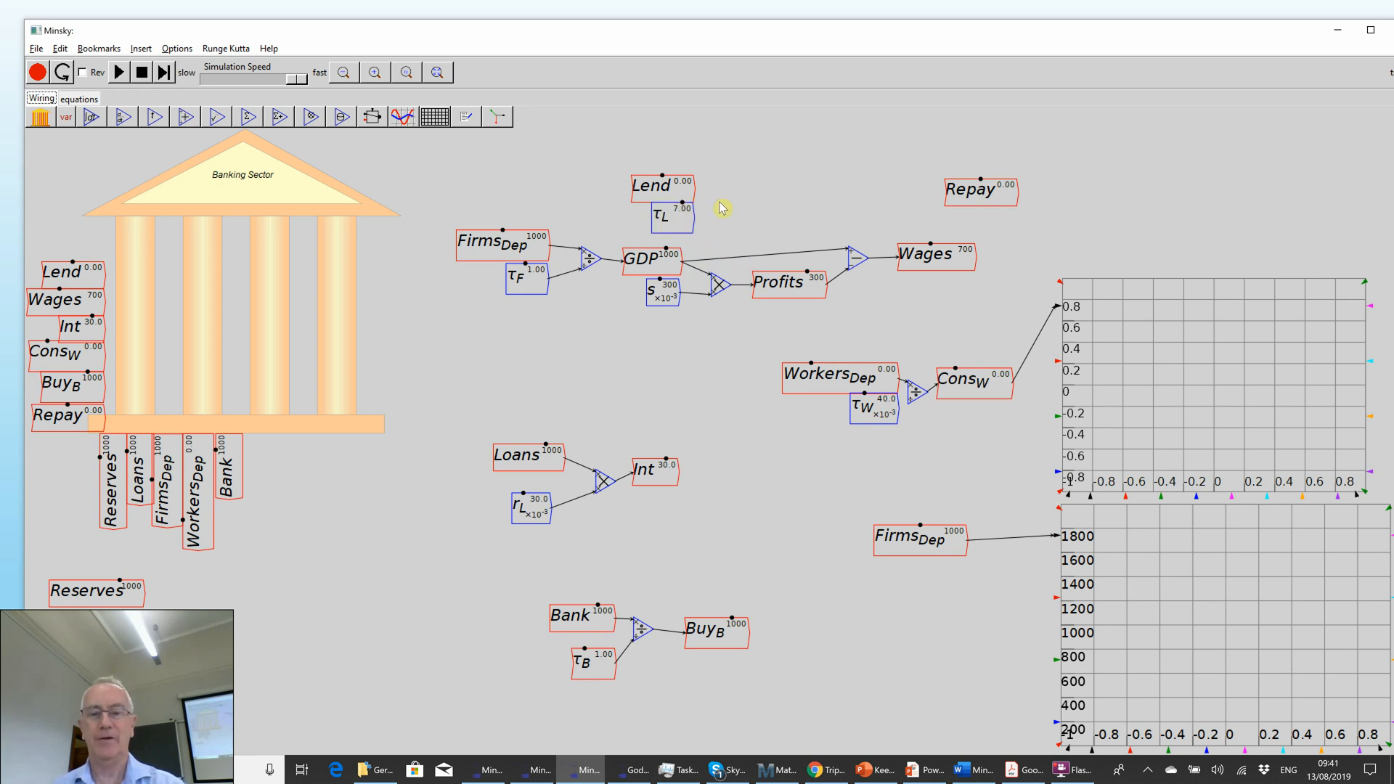
key("slash")
Step: Delete the wire running from Lend into the division operator and move Lend to the operator's output side
left_click_drag(706, 196, 680, 192)
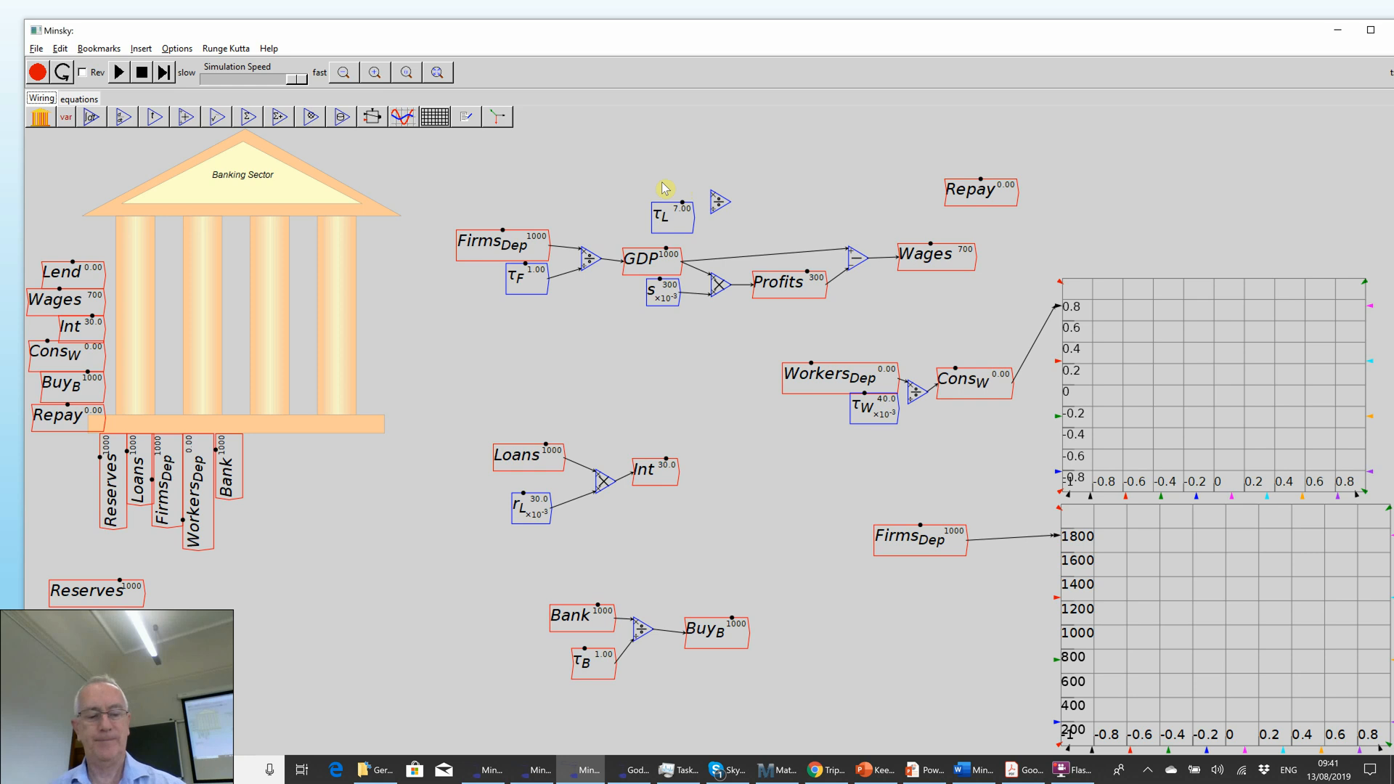
left_click_drag(662, 188, 642, 187)
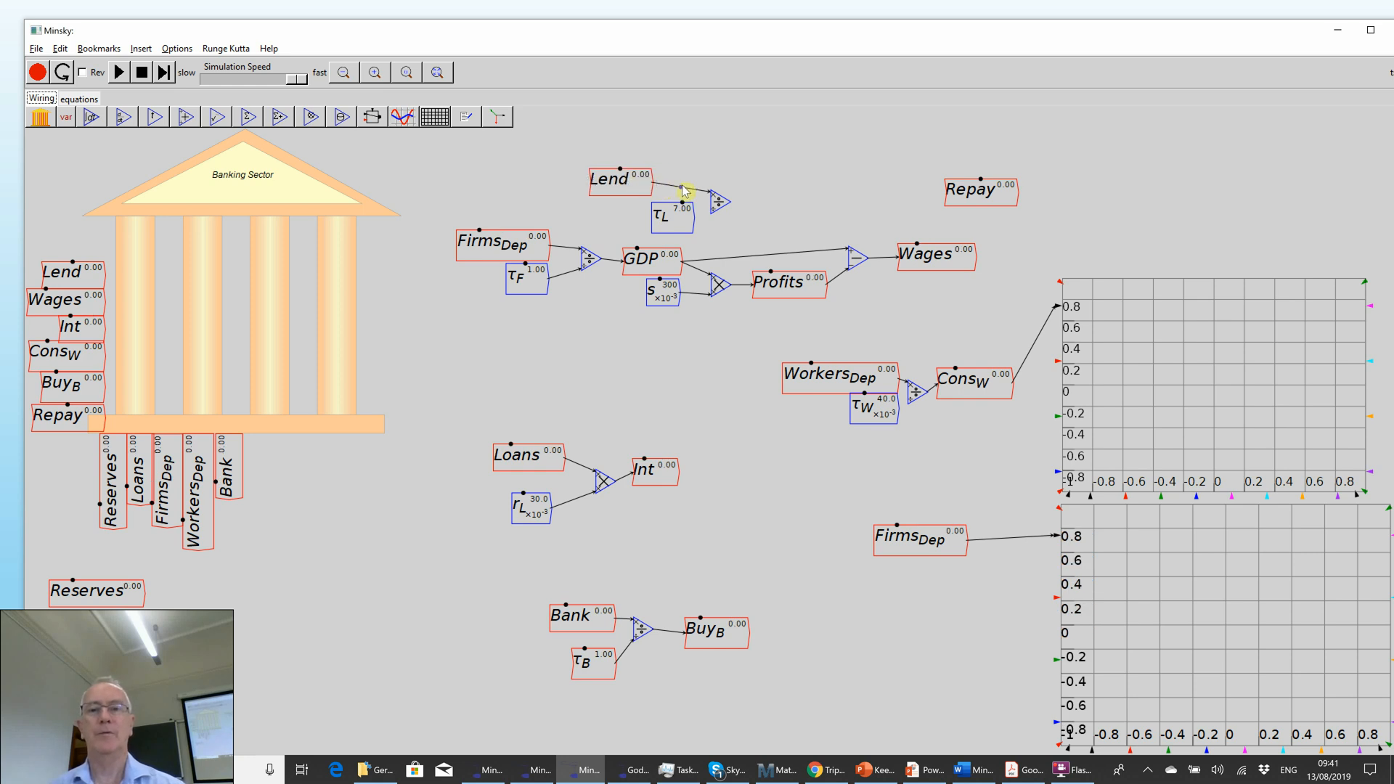
key("Delete")
left_click_drag(642, 178, 810, 195)
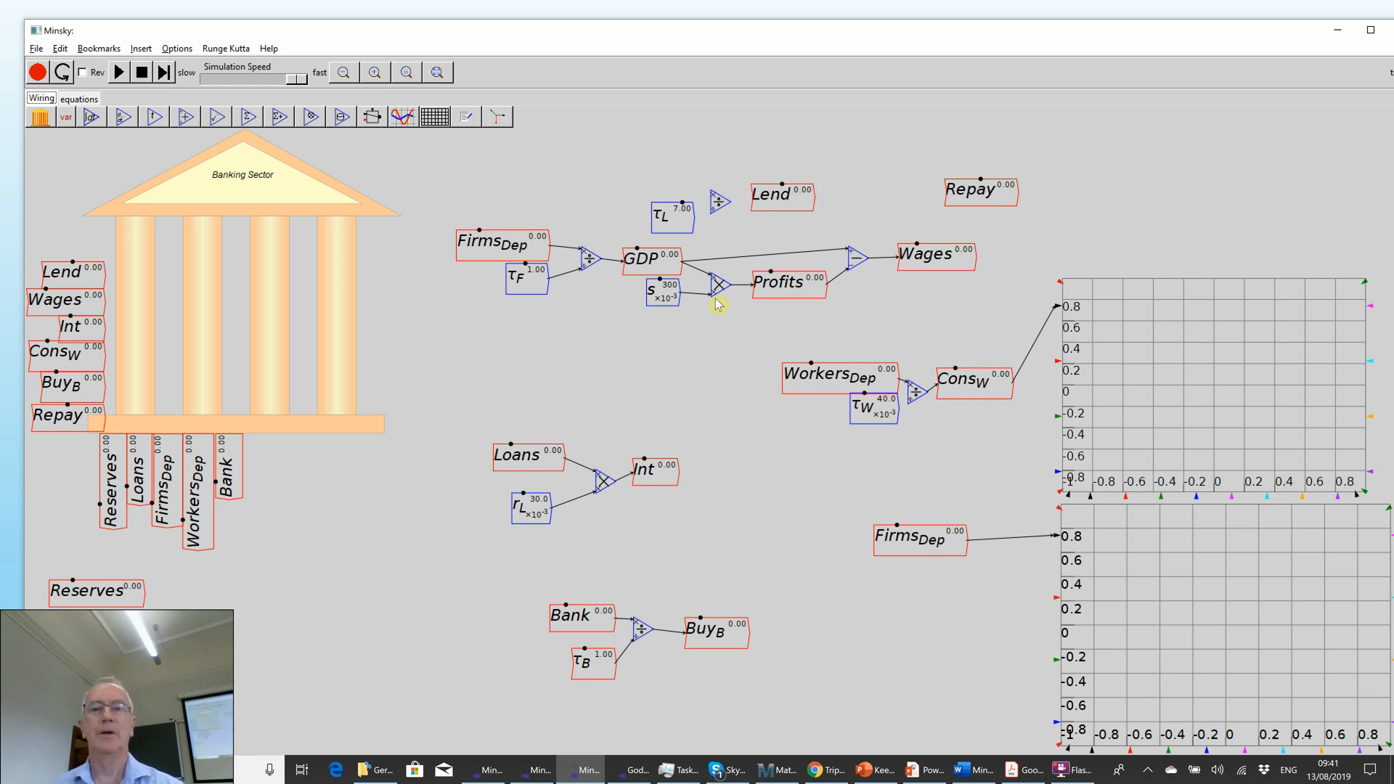
Step: Copy Loans to above \tau_L, and wire the division operator so that Loans divided by \tau_L feeds Lend
right_click(513, 472)
left_click(540, 571)
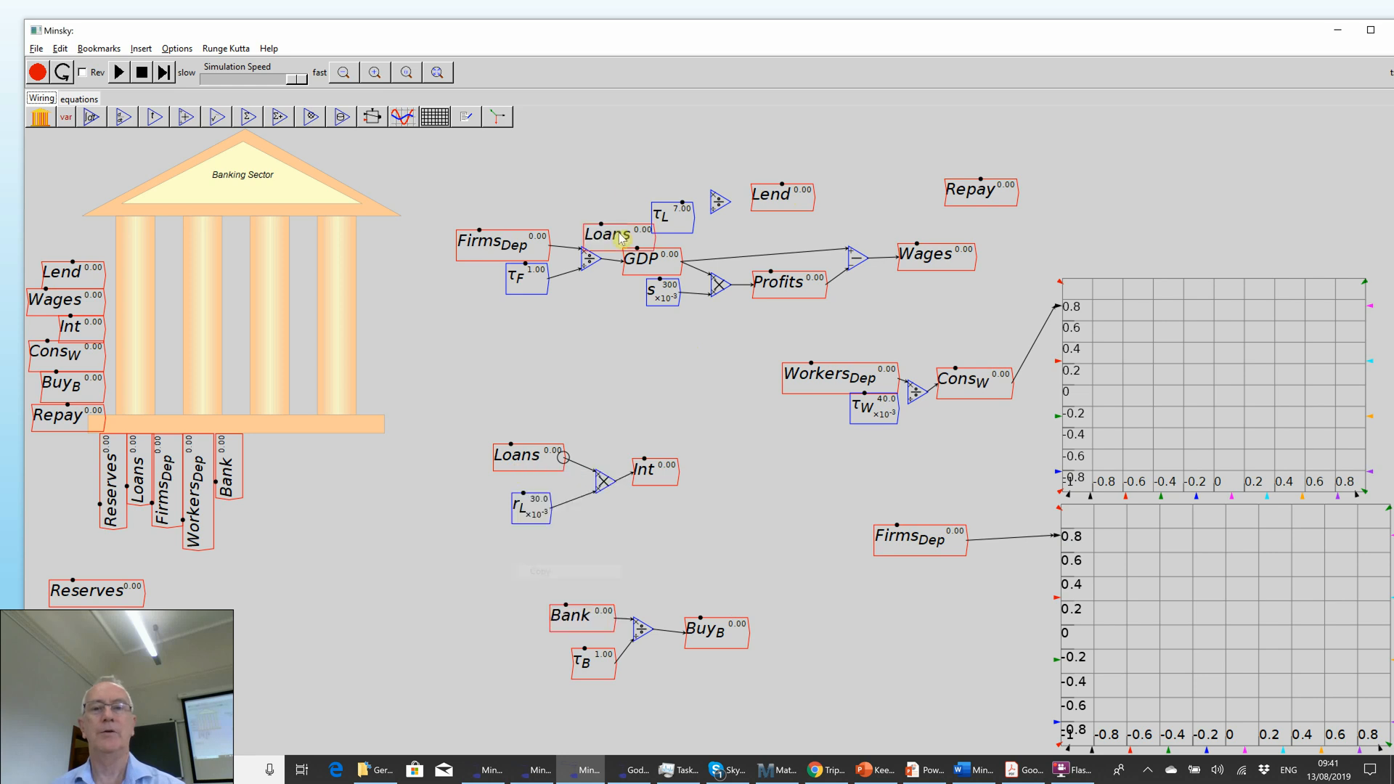
left_click(657, 183)
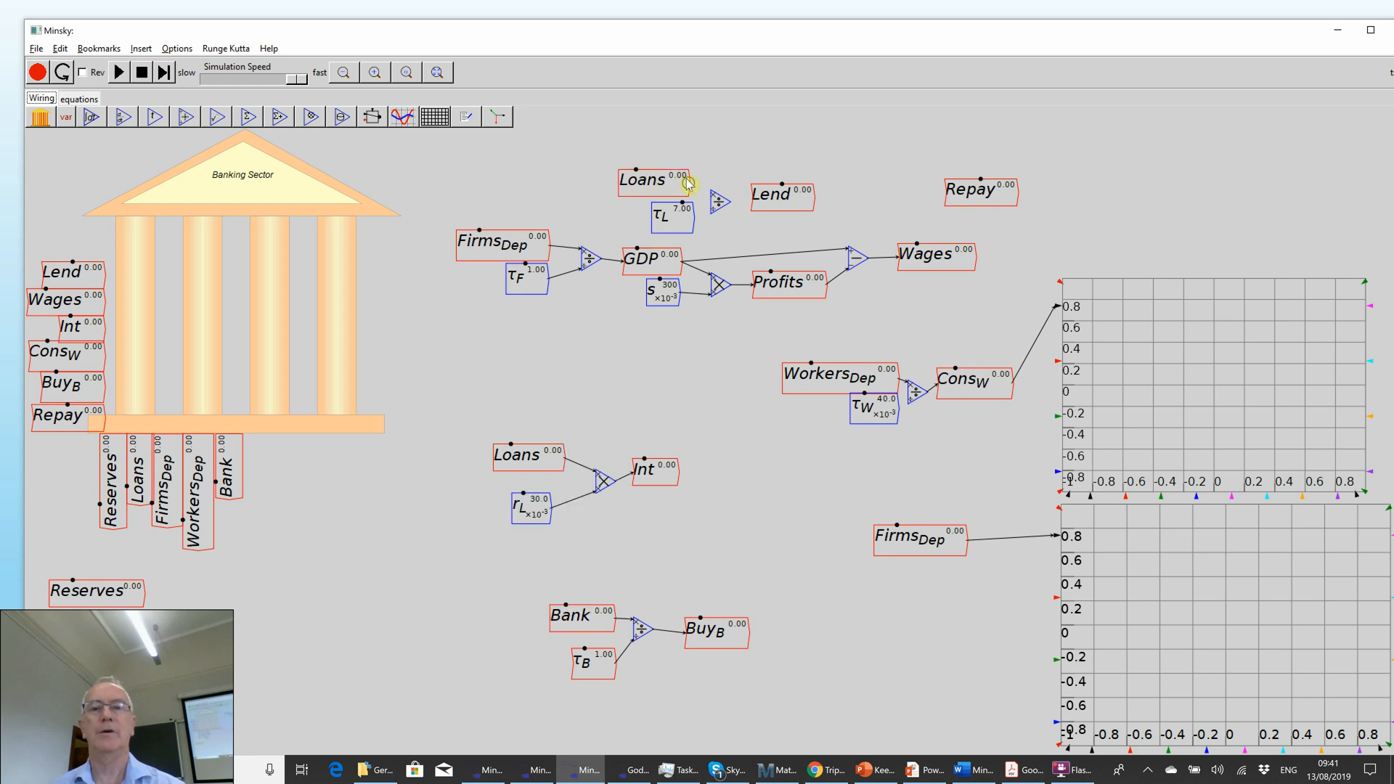
mouse_move(686, 182)
left_mouse_down()
mouse_move(704, 184)
mouse_move(683, 183)
left_mouse_up()
left_click_drag(688, 183, 711, 210)
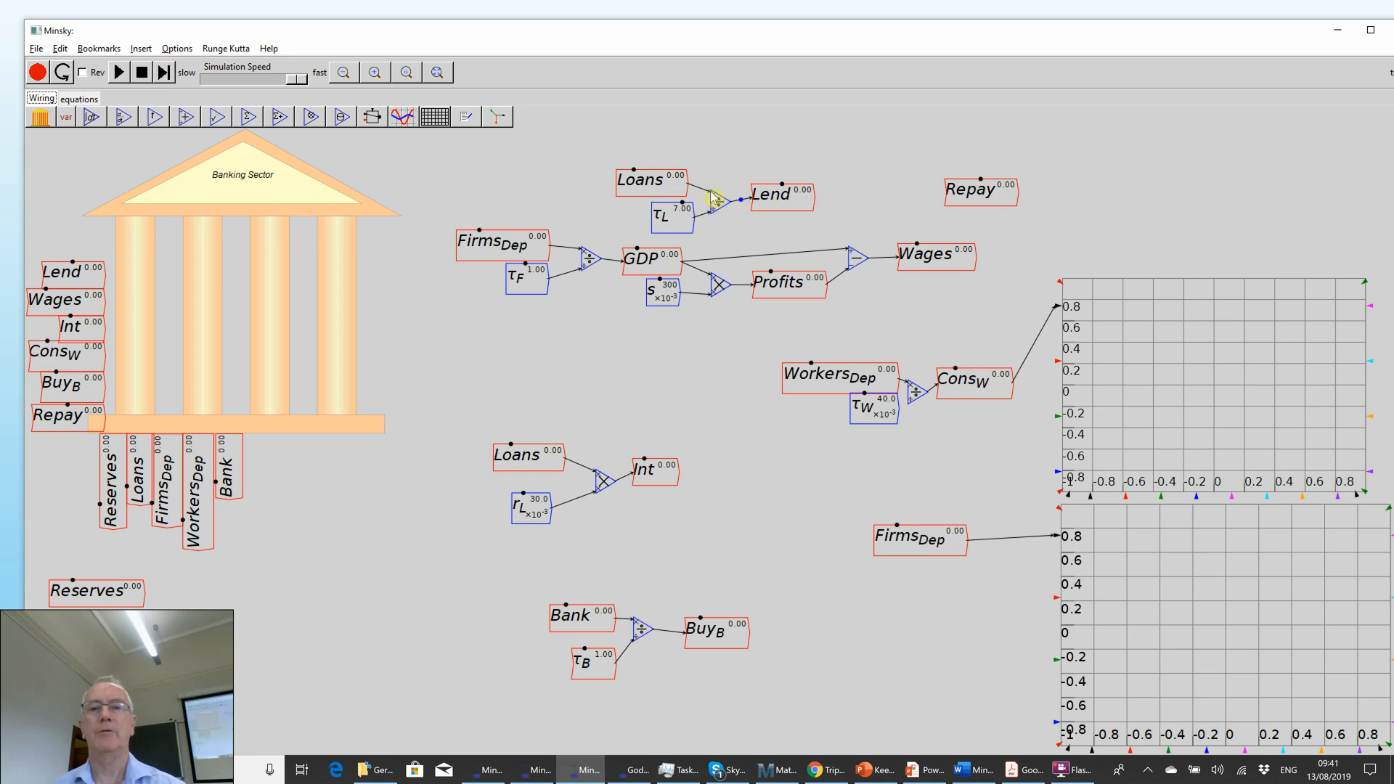
Step: Copy Loans again and place the copy between Lend and Repay, slightly above them
right_click(659, 188)
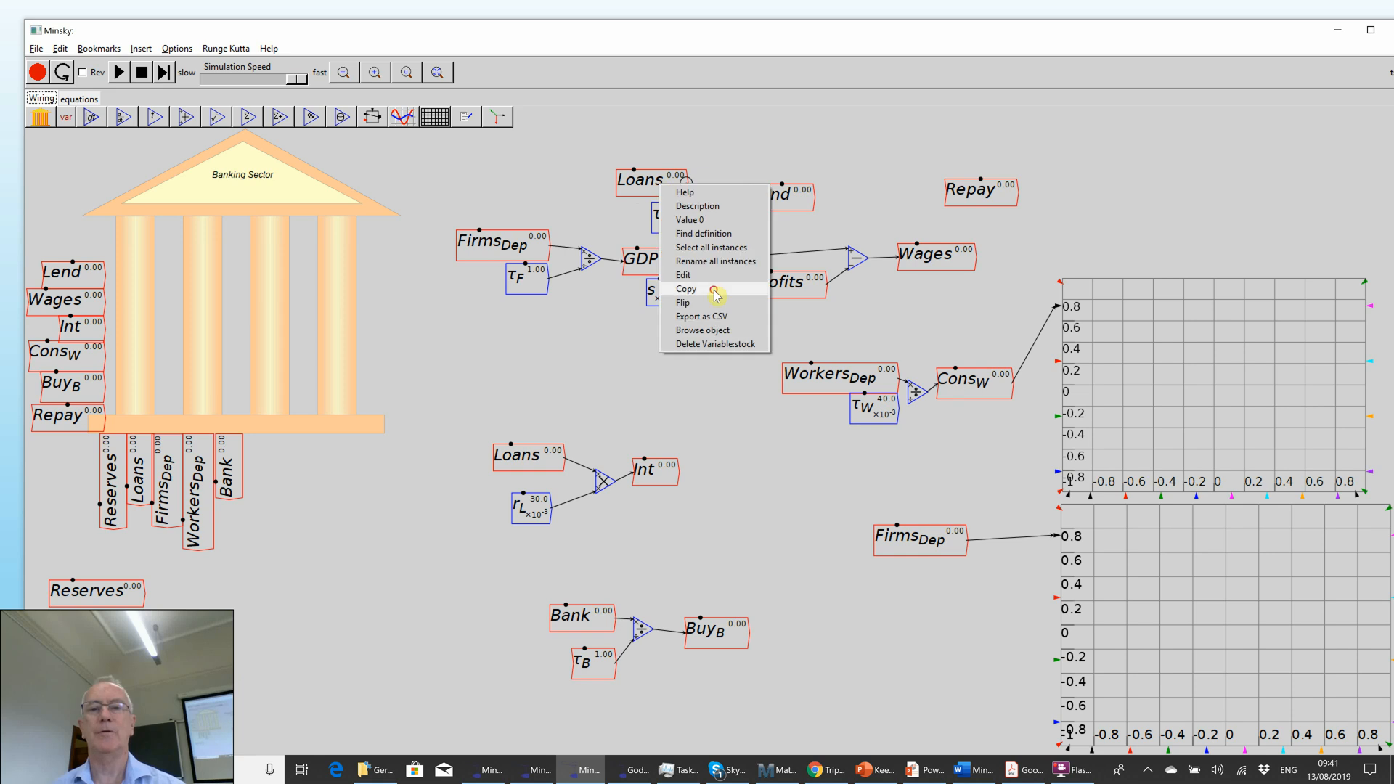
left_click(712, 289)
left_click(871, 204)
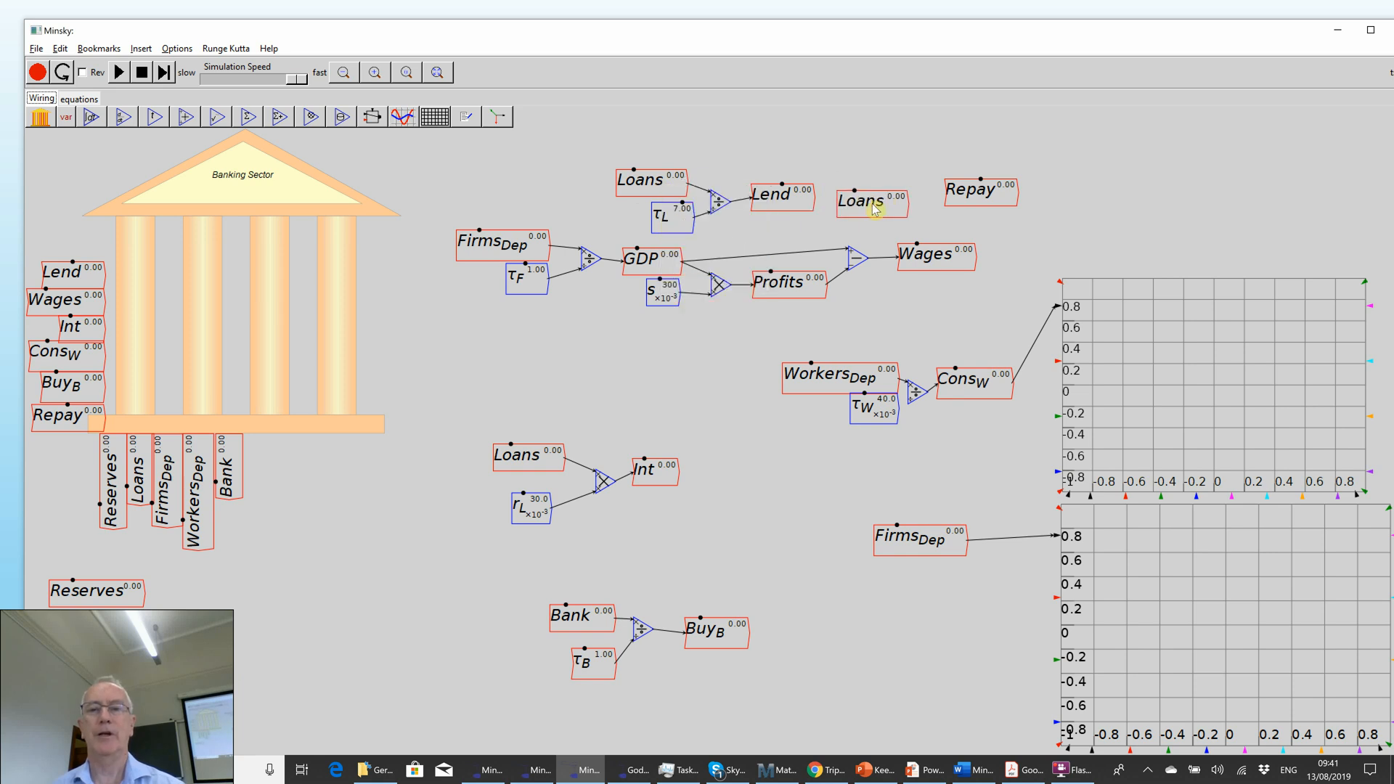
left_click_drag(871, 203, 868, 180)
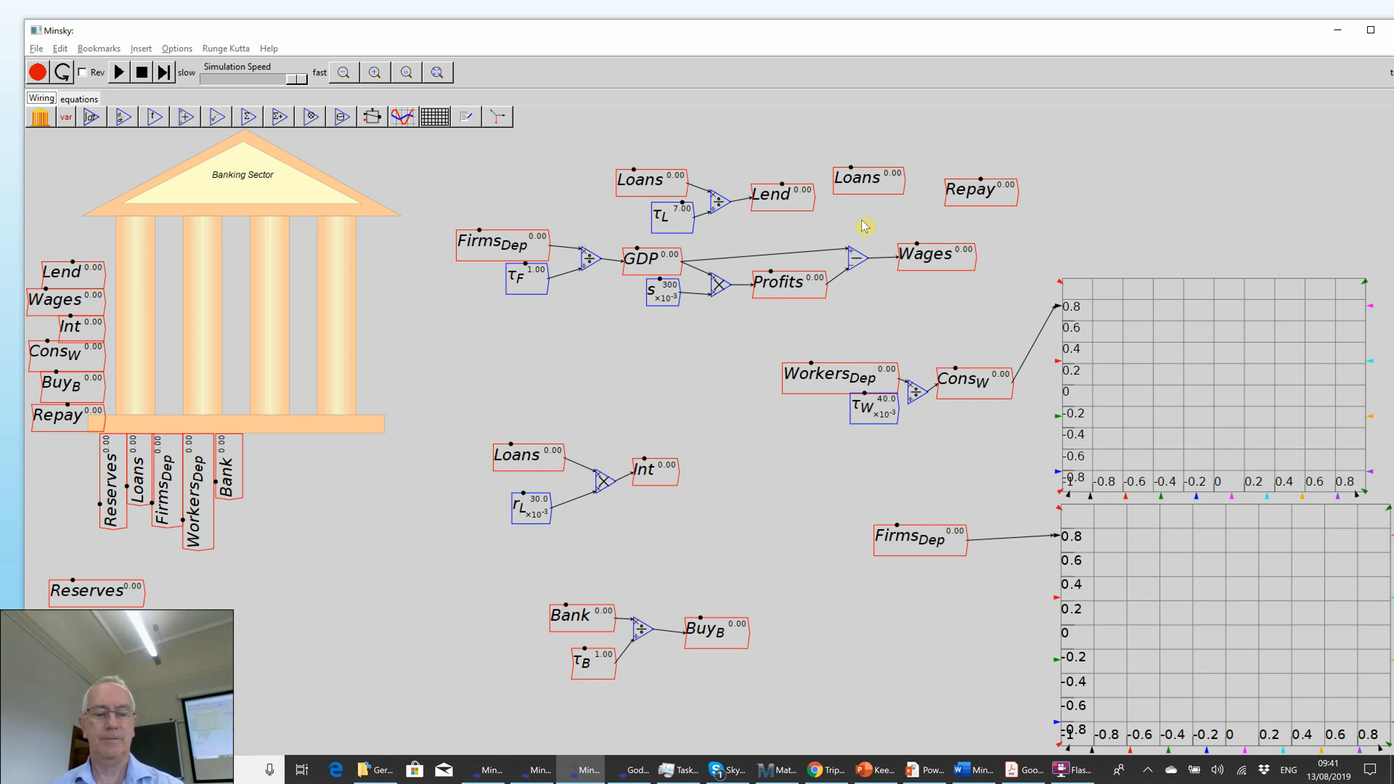
Step: Create a variable named \tau_R below the new Loans copy
type("\\t")
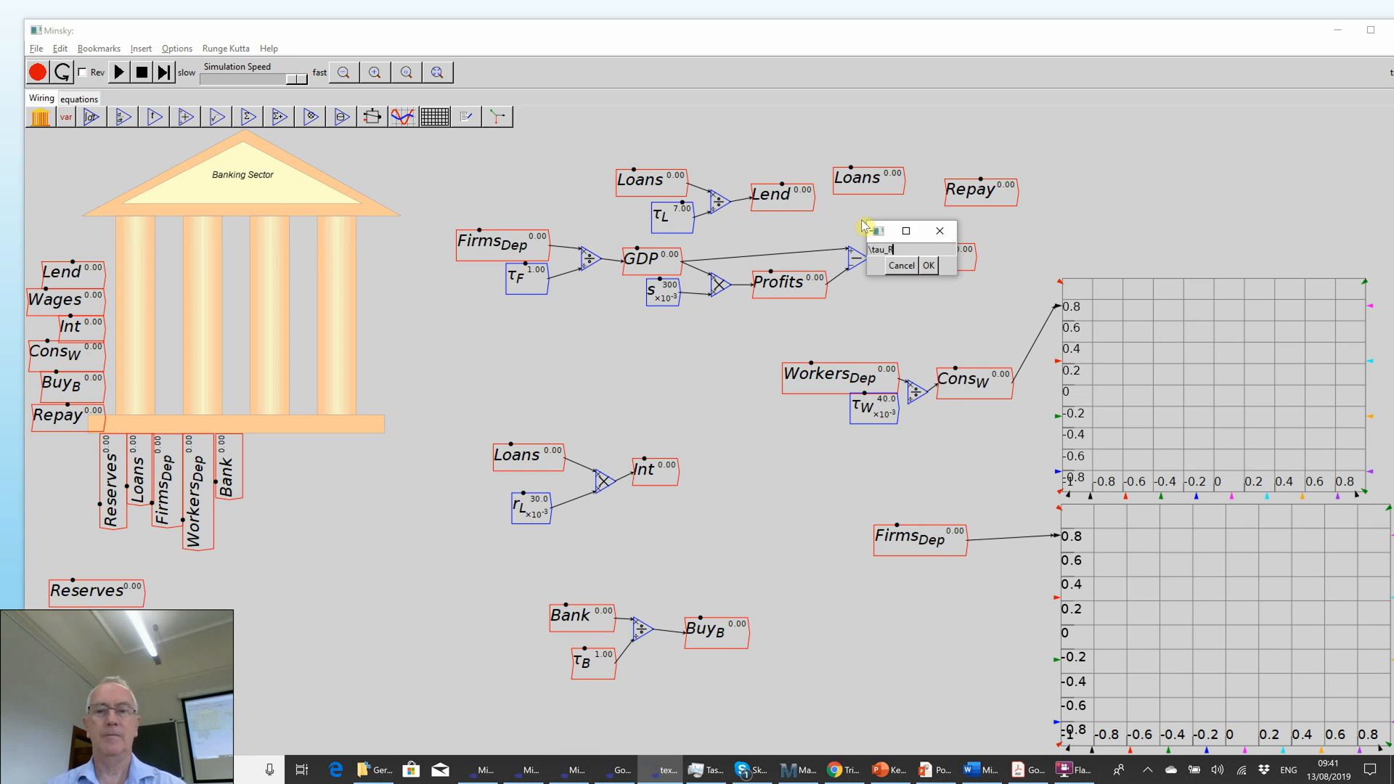
type("au_R")
key("Return")
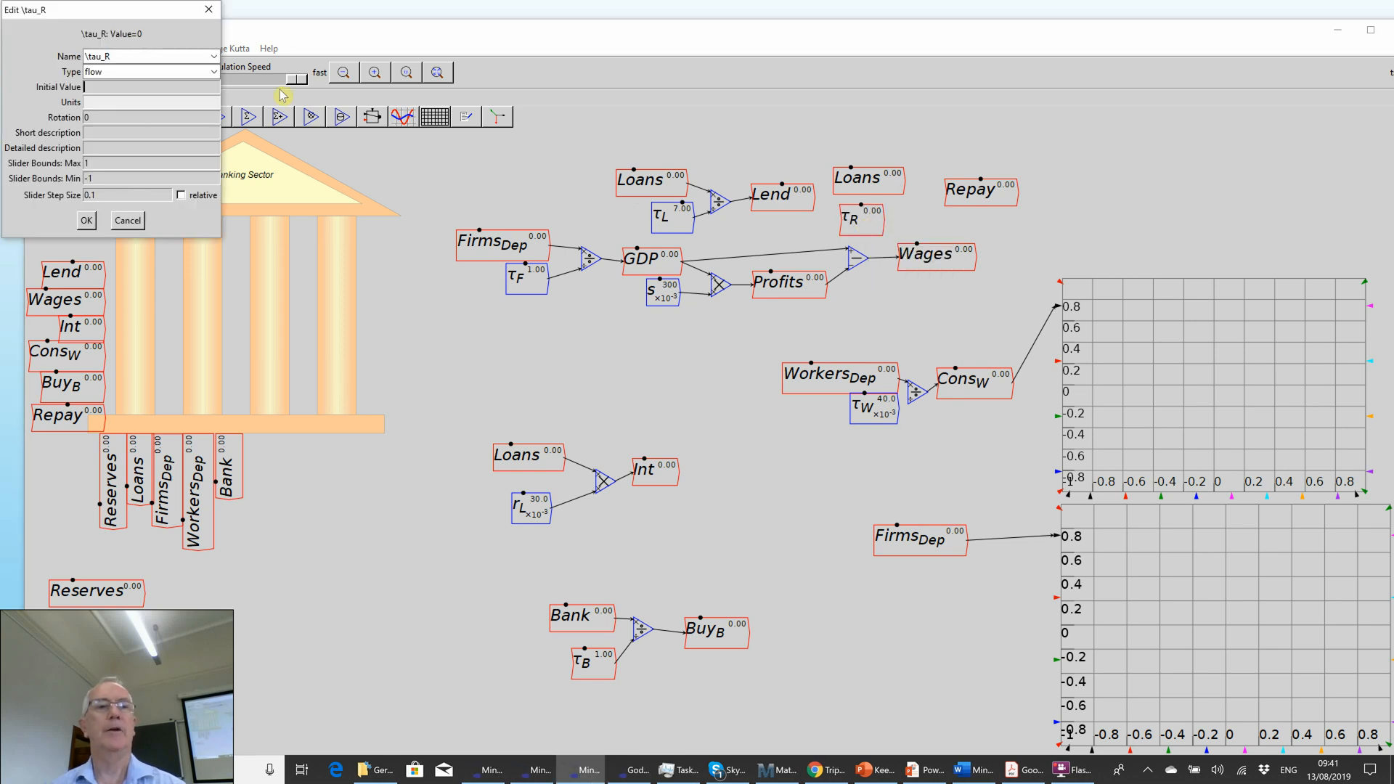
Step: Make \tau_R a parameter with initial value 7, slider bounds from 5 to 20 and a slider step size of 1
left_click(213, 71)
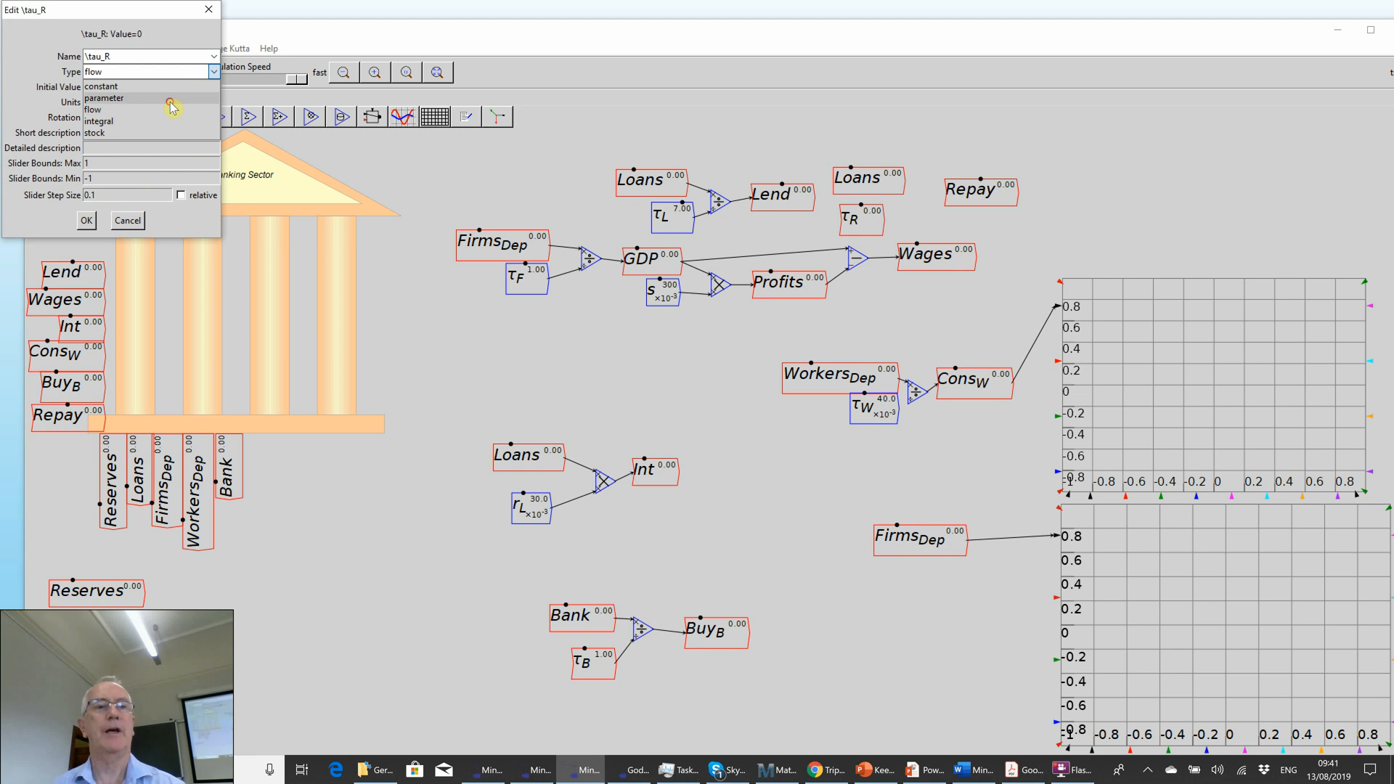
left_click(169, 101)
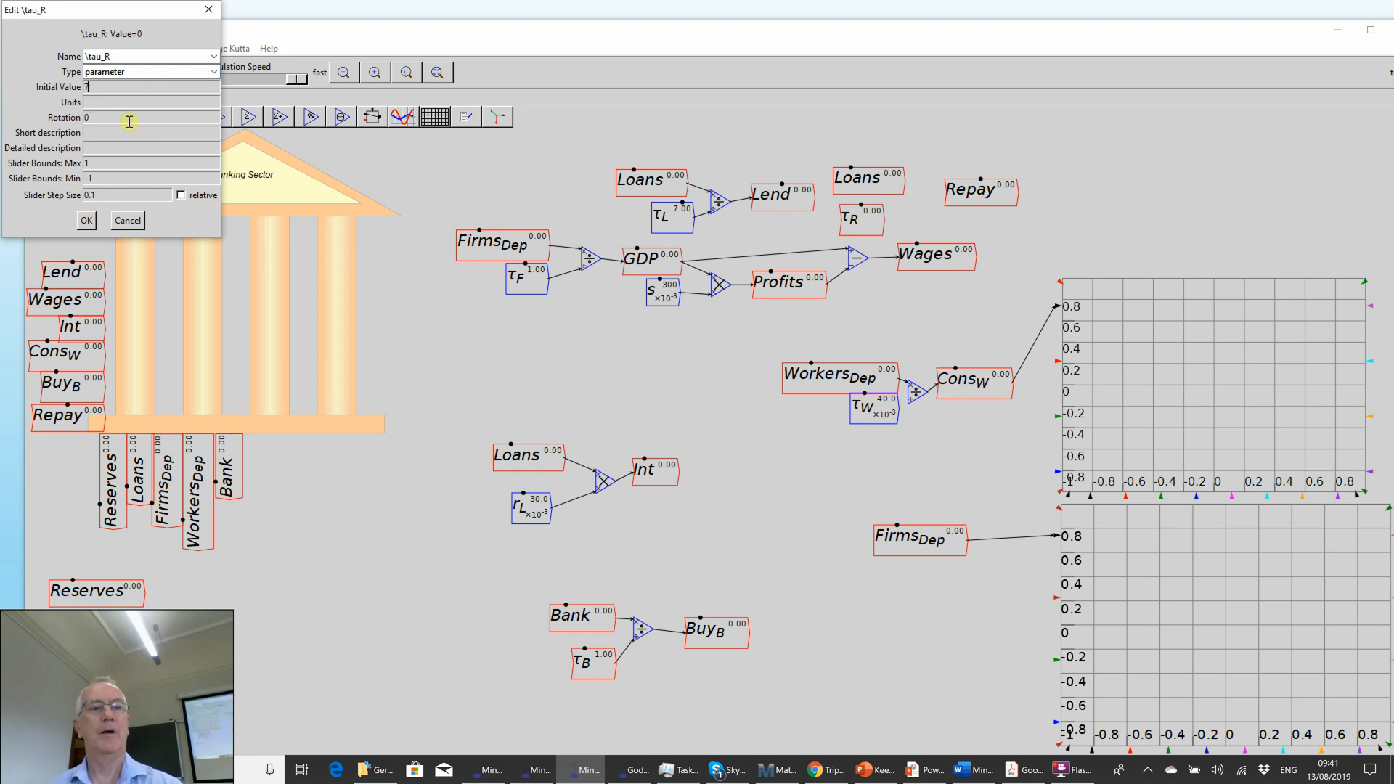
left_click_drag(128, 161, 85, 166)
type("2")
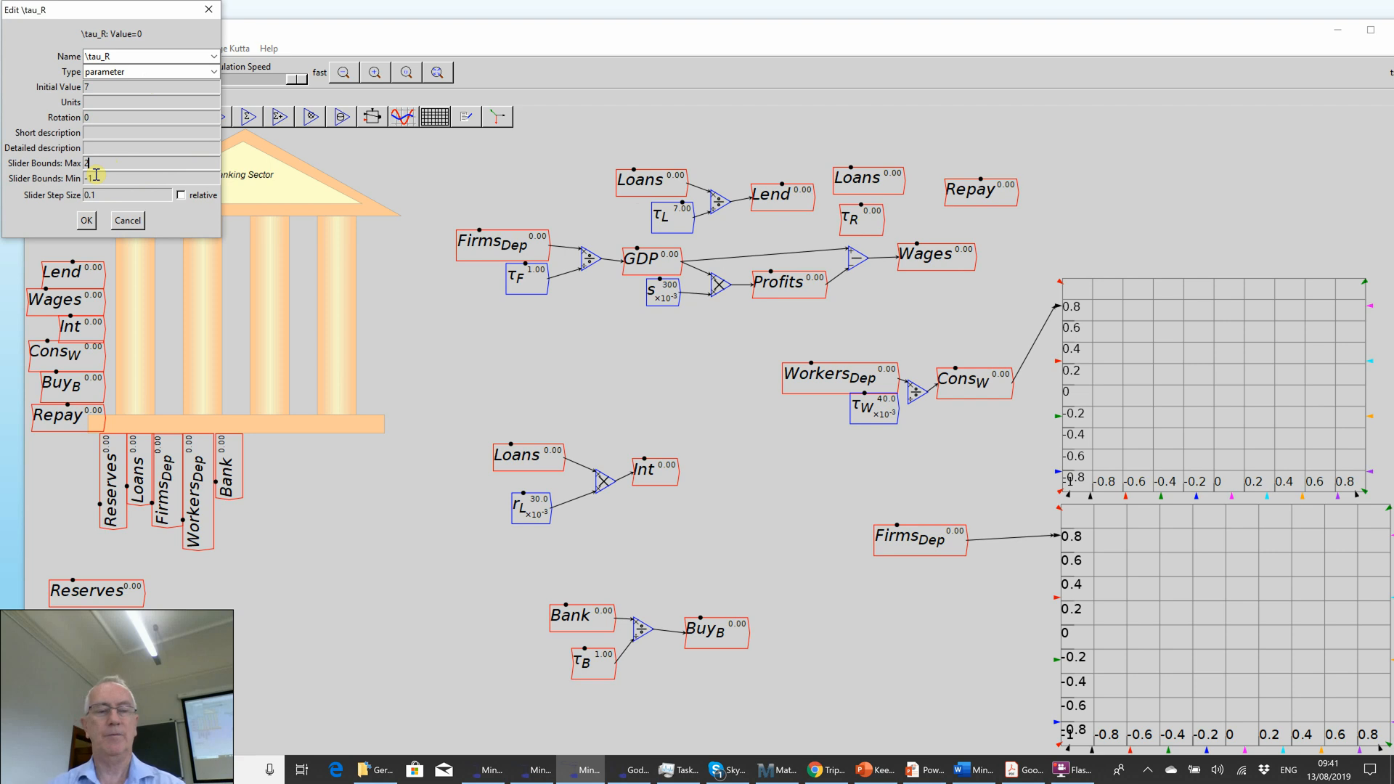
type("0")
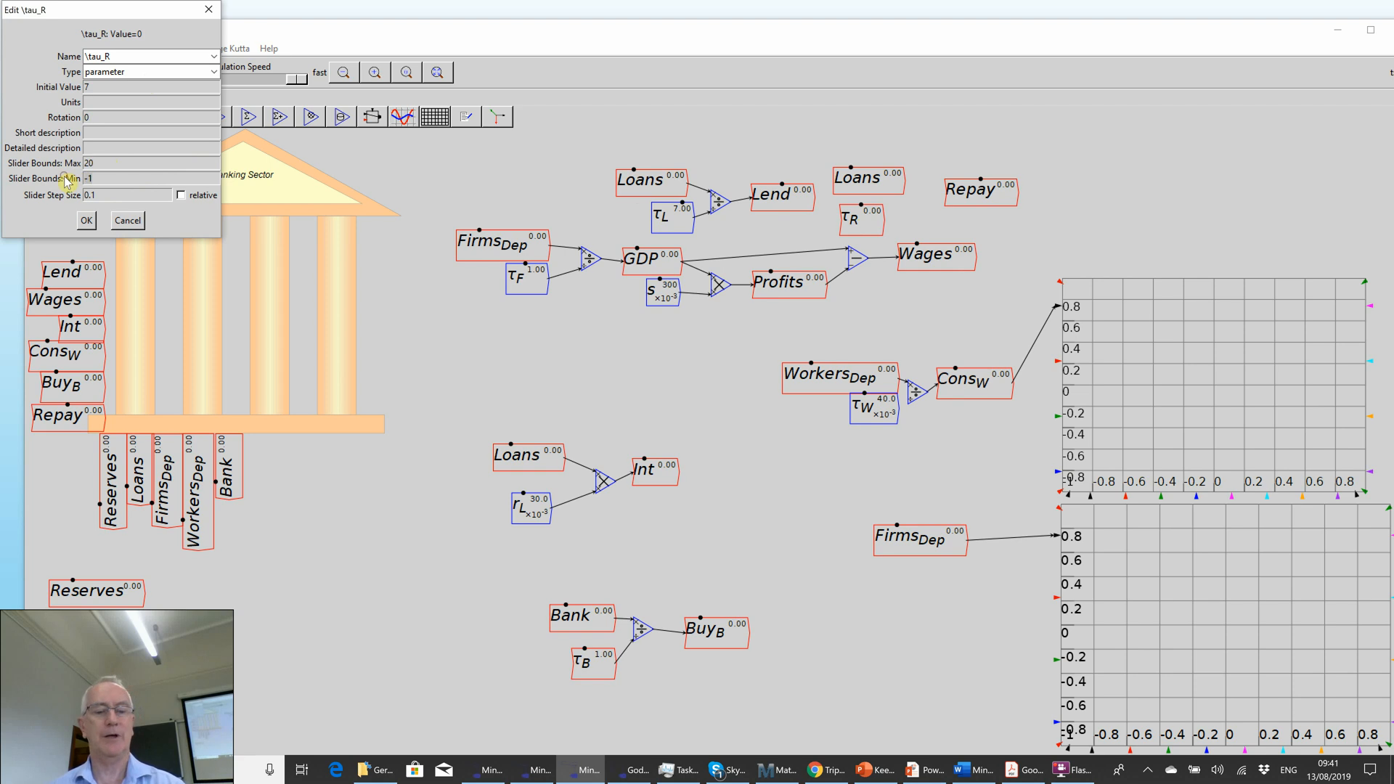
key("Delete")
key("Delete")
type("5")
key("Tab")
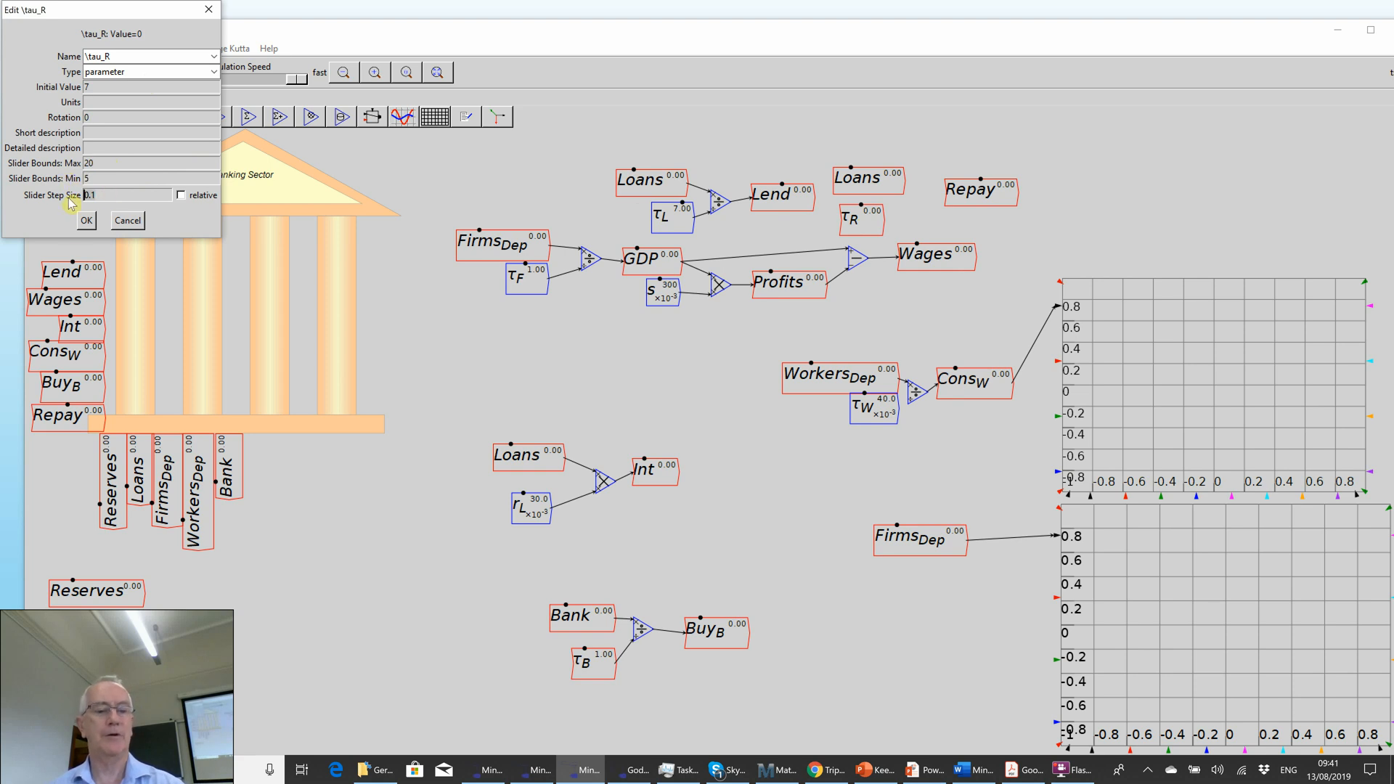
type("1")
key("Return")
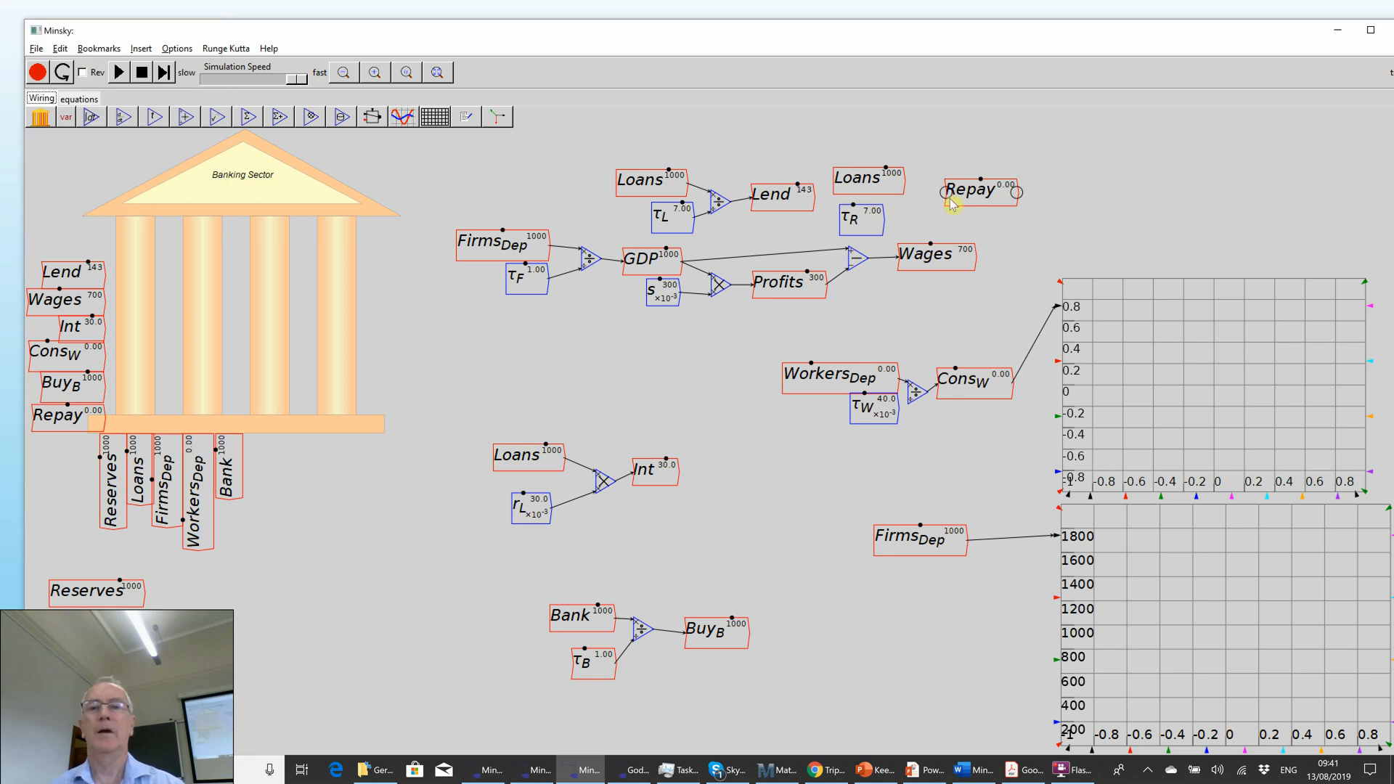
Step: Add a division operator that divides the Loans copy by \tau_R, wire it into Repay placed close by, and review the model's equations
left_click_drag(986, 209, 1013, 208)
left_click_drag(881, 226, 904, 218)
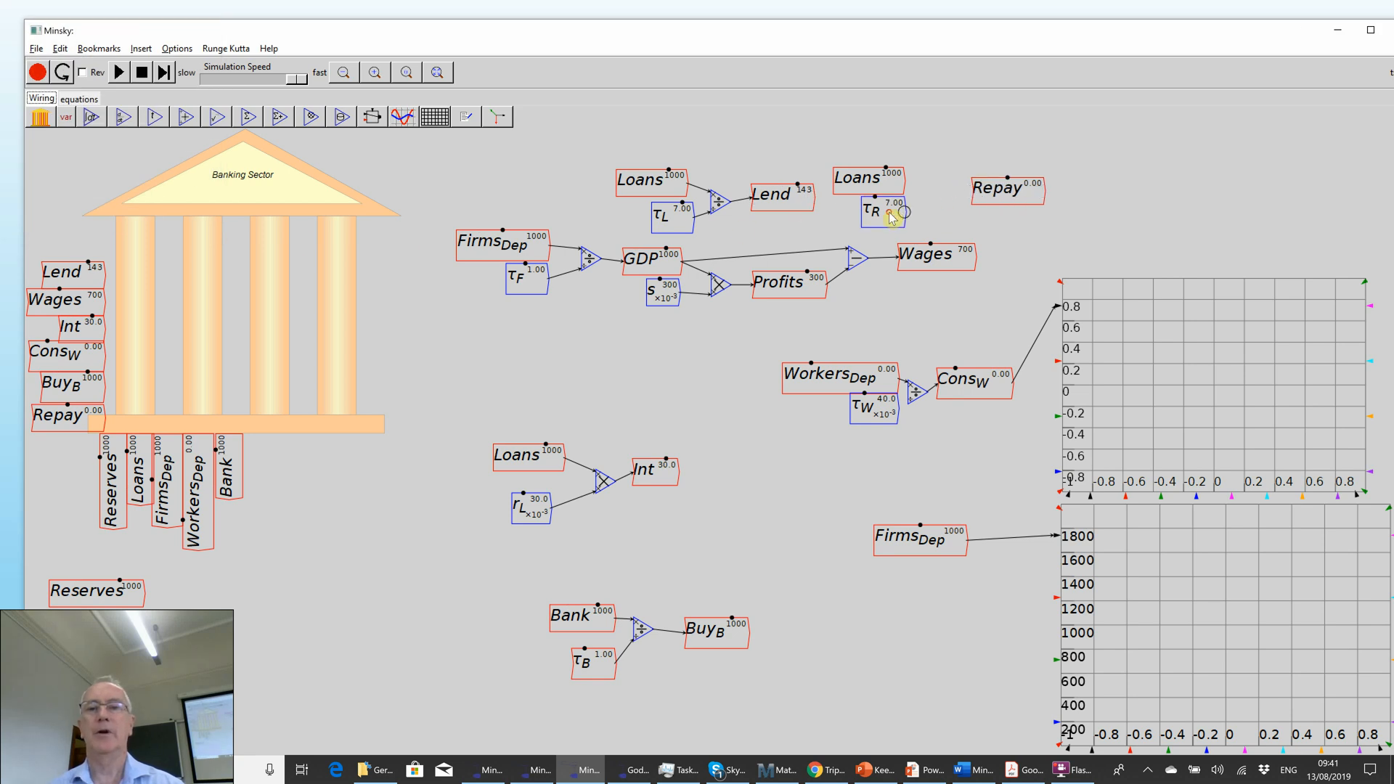
key("slash")
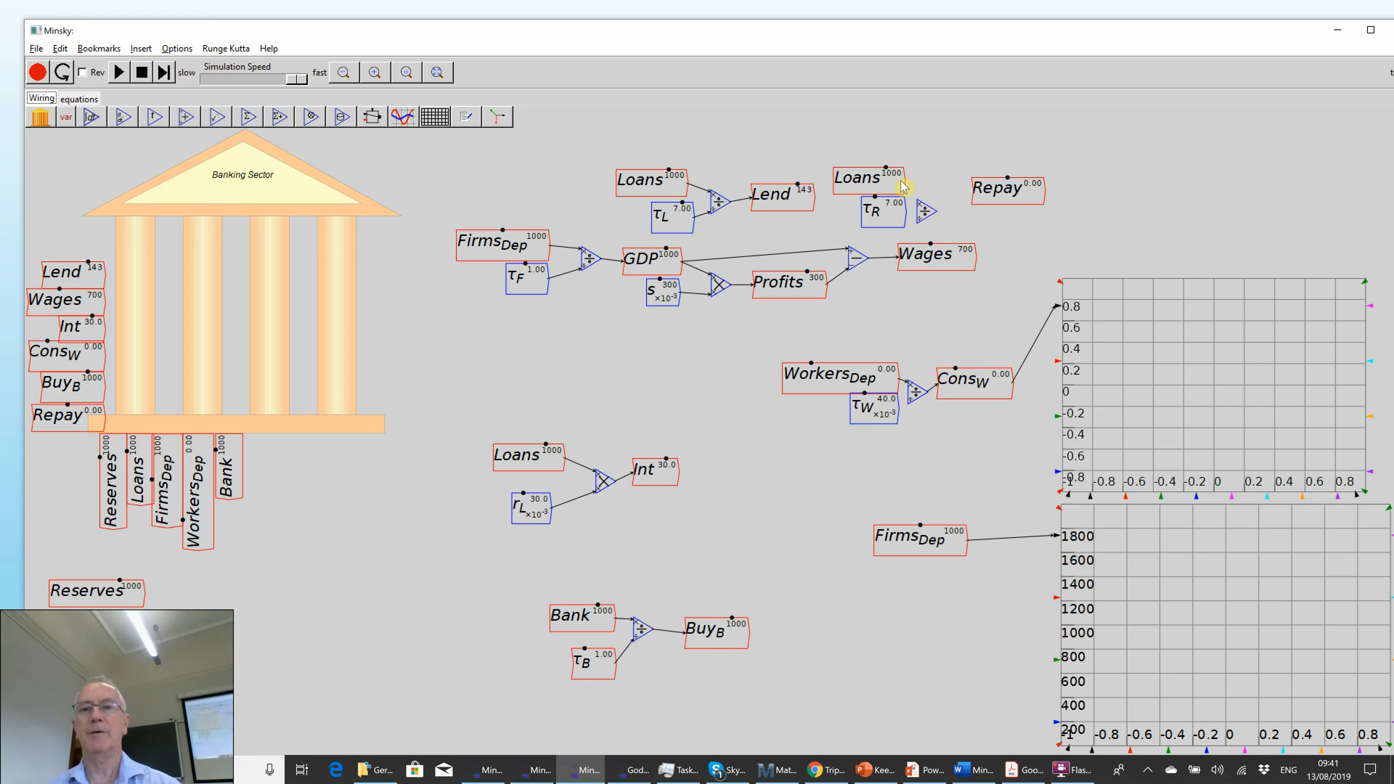
left_click_drag(914, 191, 920, 207)
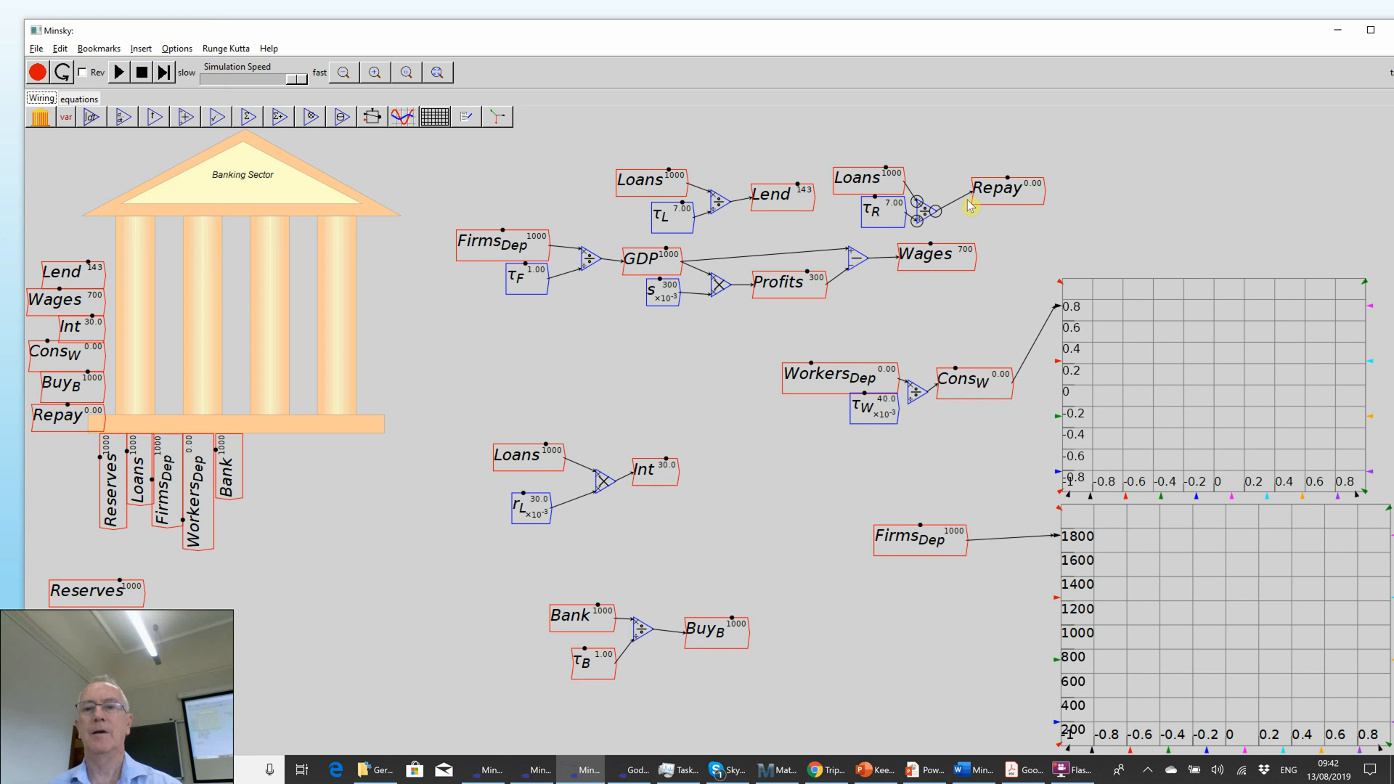
left_click_drag(980, 193, 972, 211)
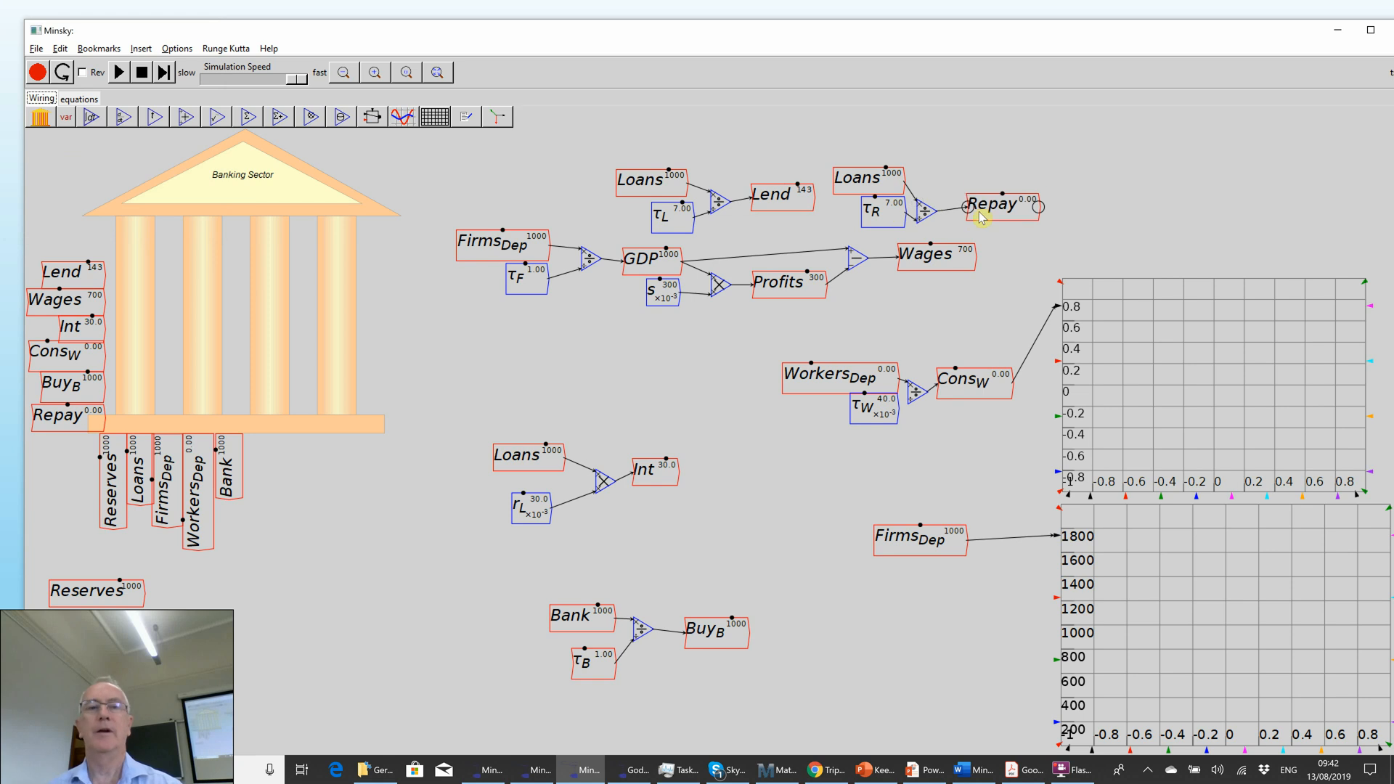
left_click(70, 100)
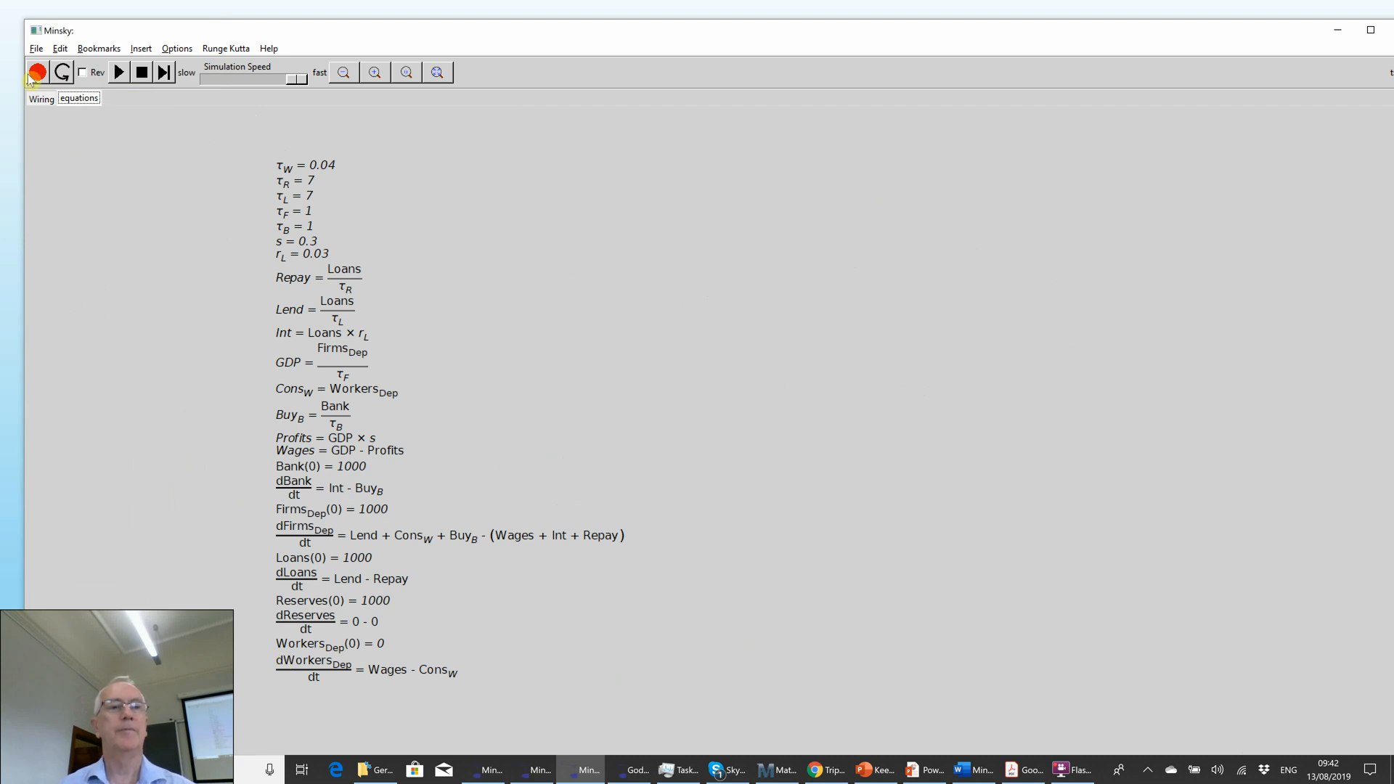
left_click(40, 99)
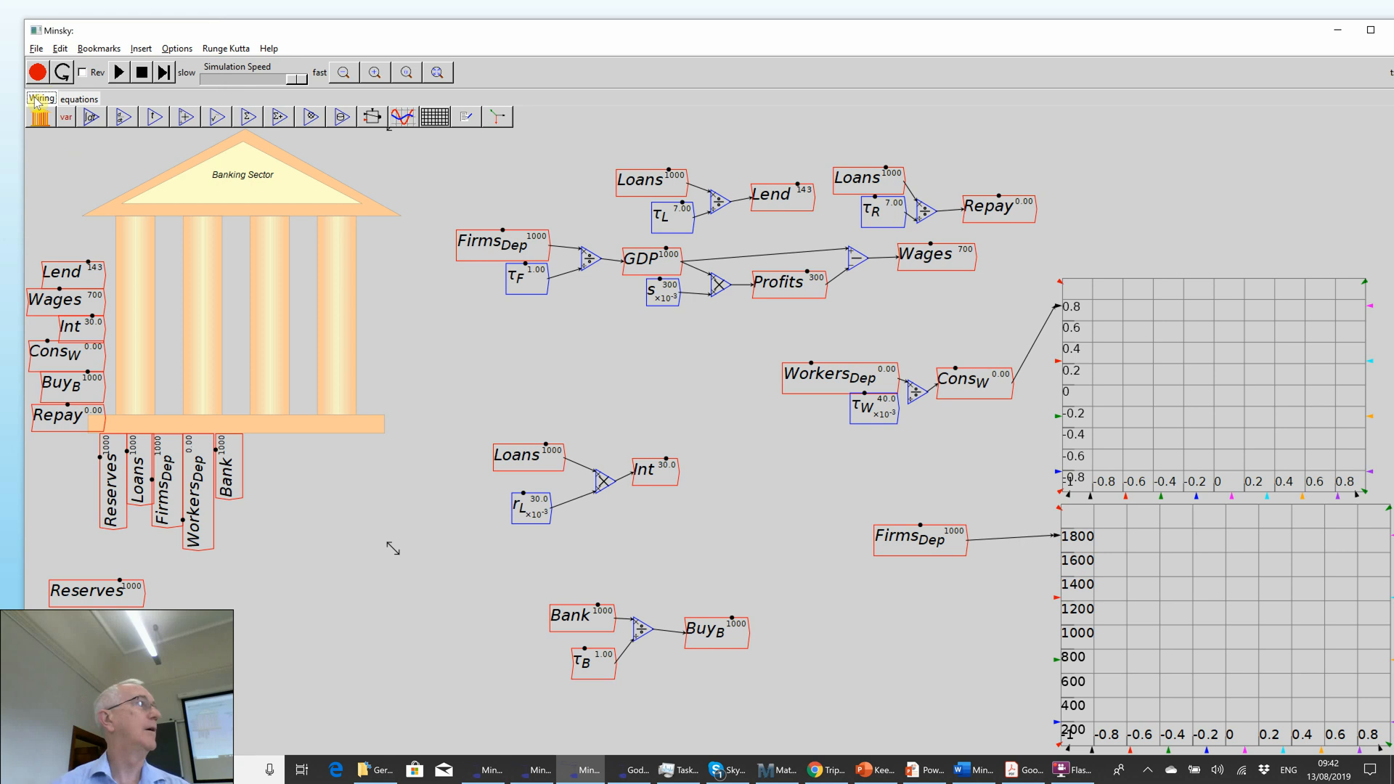
Step: Maximize the window and shift the Workers_Dep, \tau_W and Cons_W definition left, away from the upper plot
double_click(186, 39)
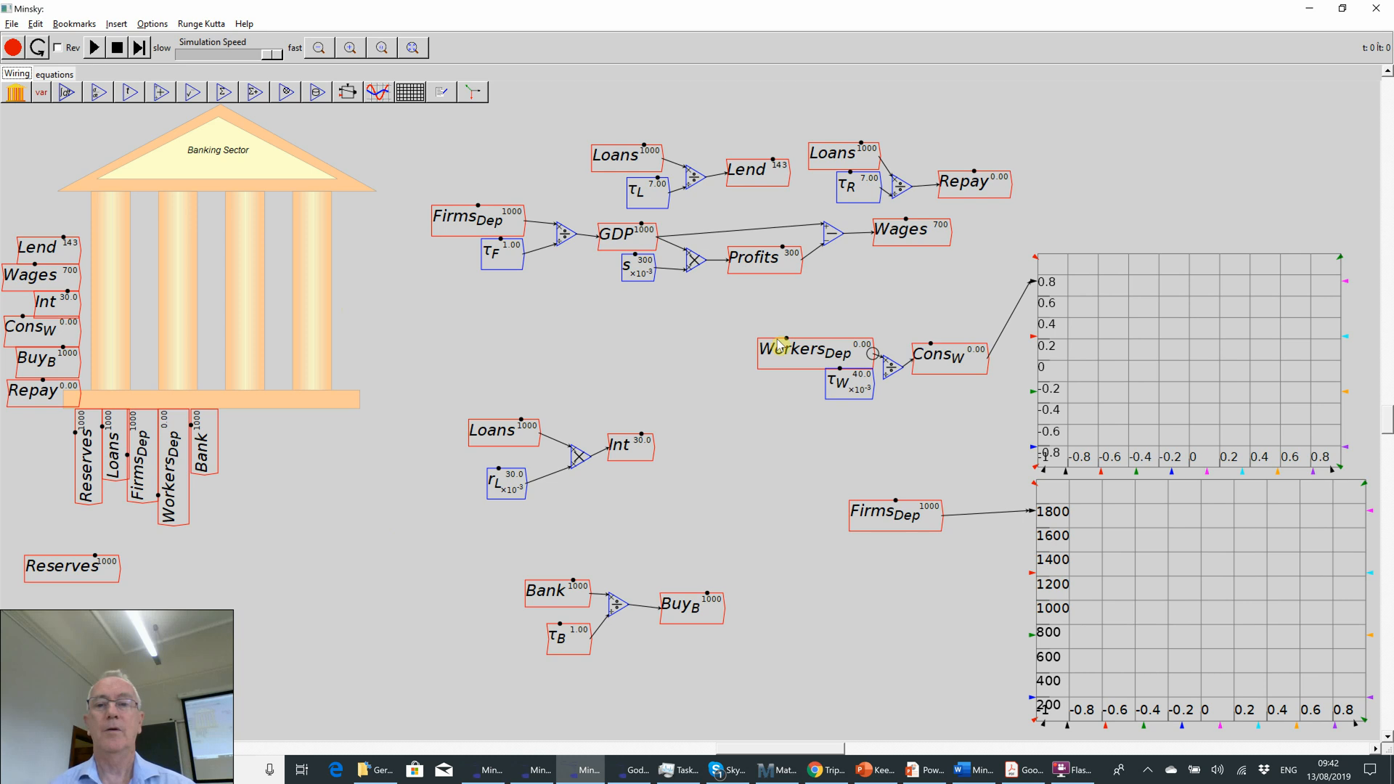
left_click_drag(778, 344, 717, 331)
left_click_drag(835, 383, 891, 371)
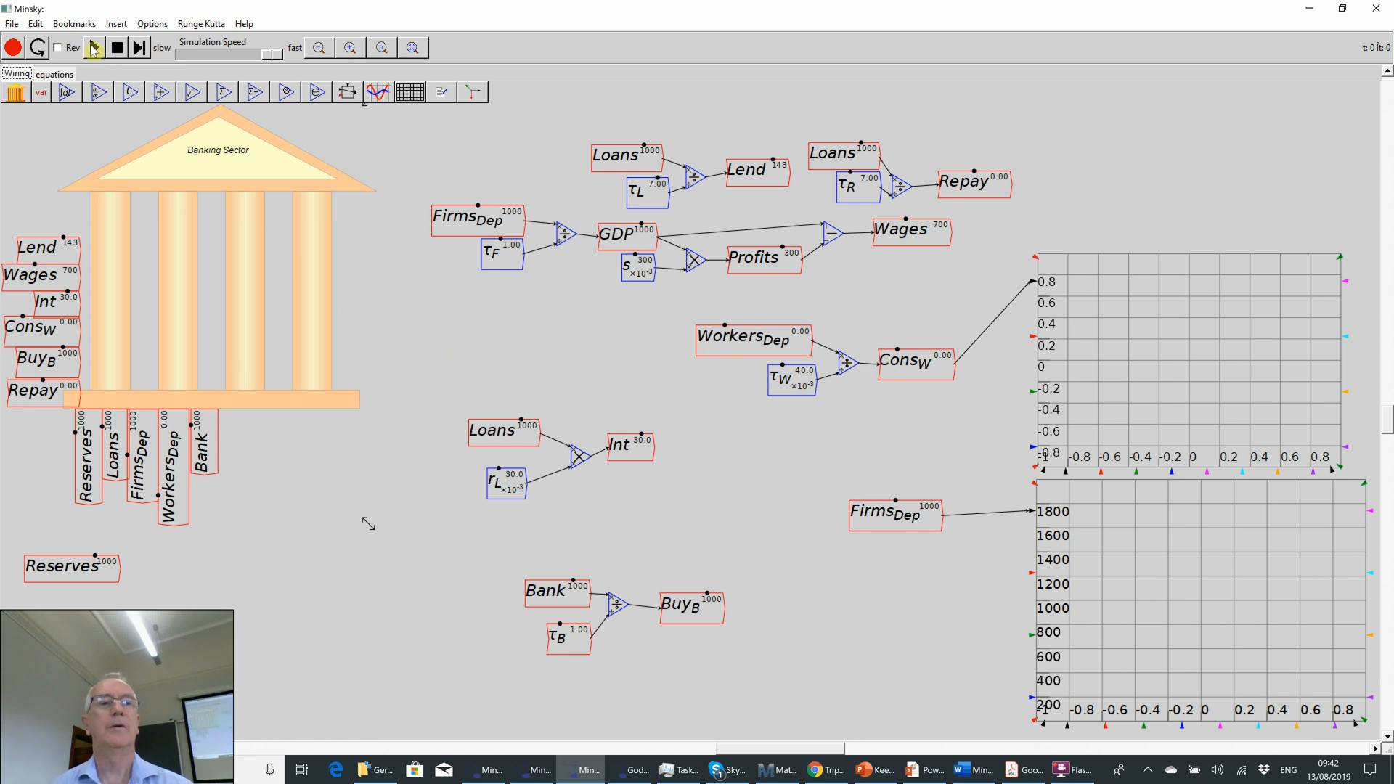
Step: Run the simulation, lower \tau_R to 6 and return it to 7, moving it slightly away from its division operator
left_click(92, 48)
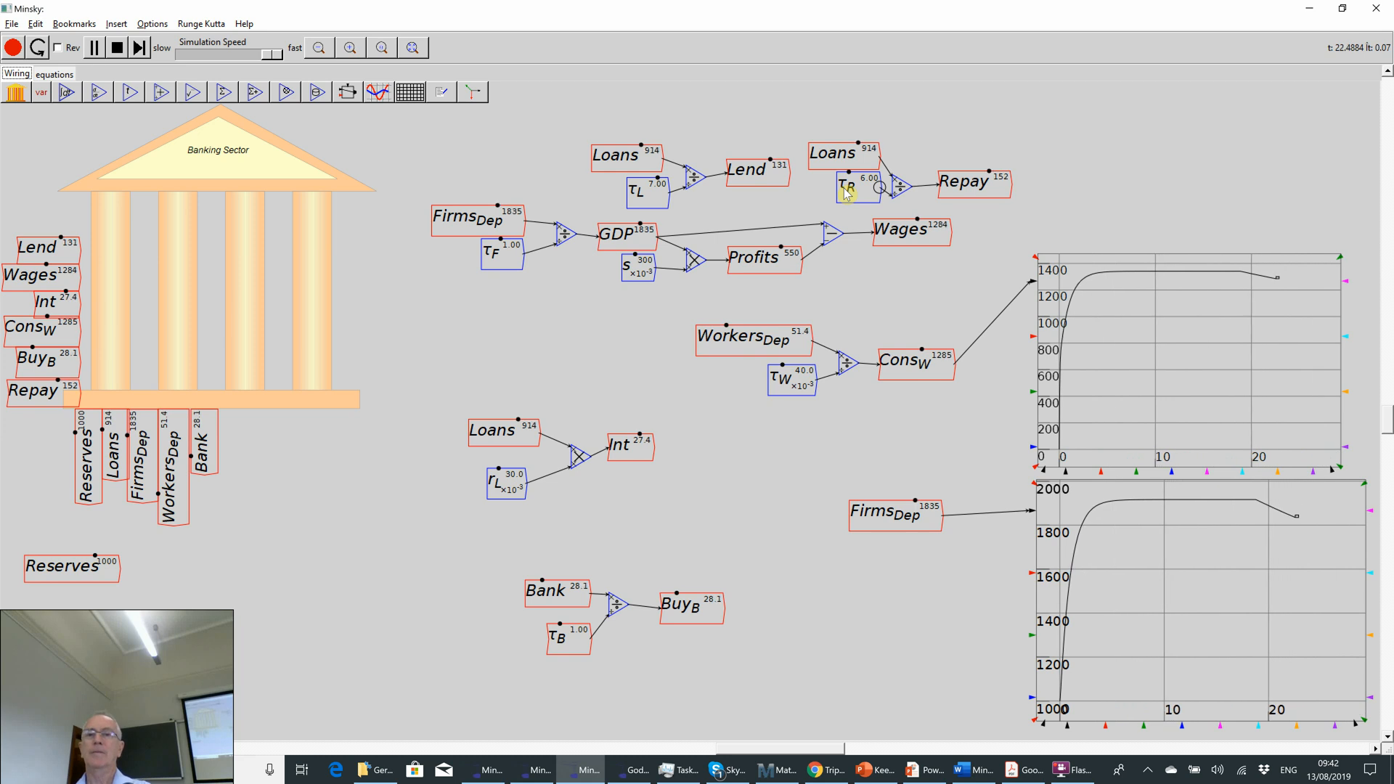
key("Up")
left_click_drag(844, 187, 836, 188)
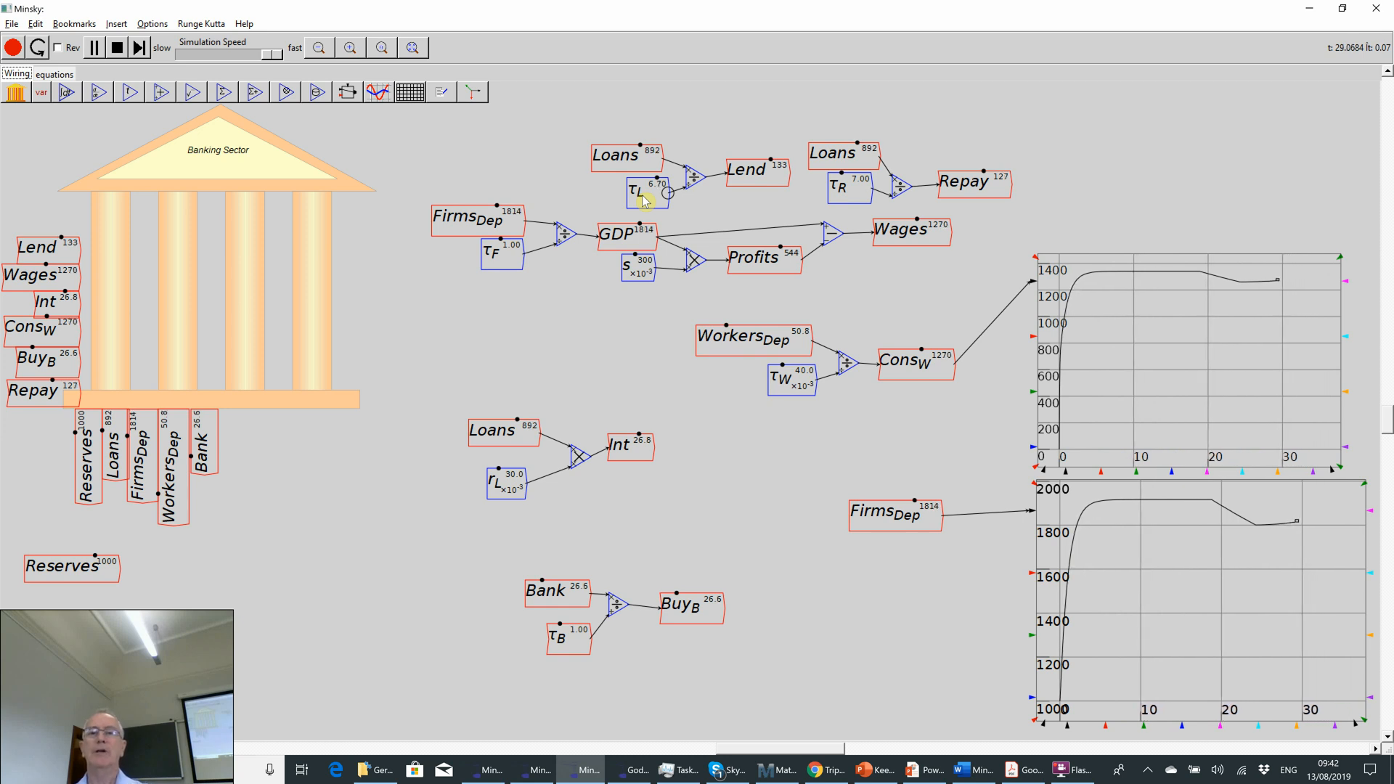
Step: Lower \tau_L to 5.8 while the simulation runs
key("Down")
key("Down")
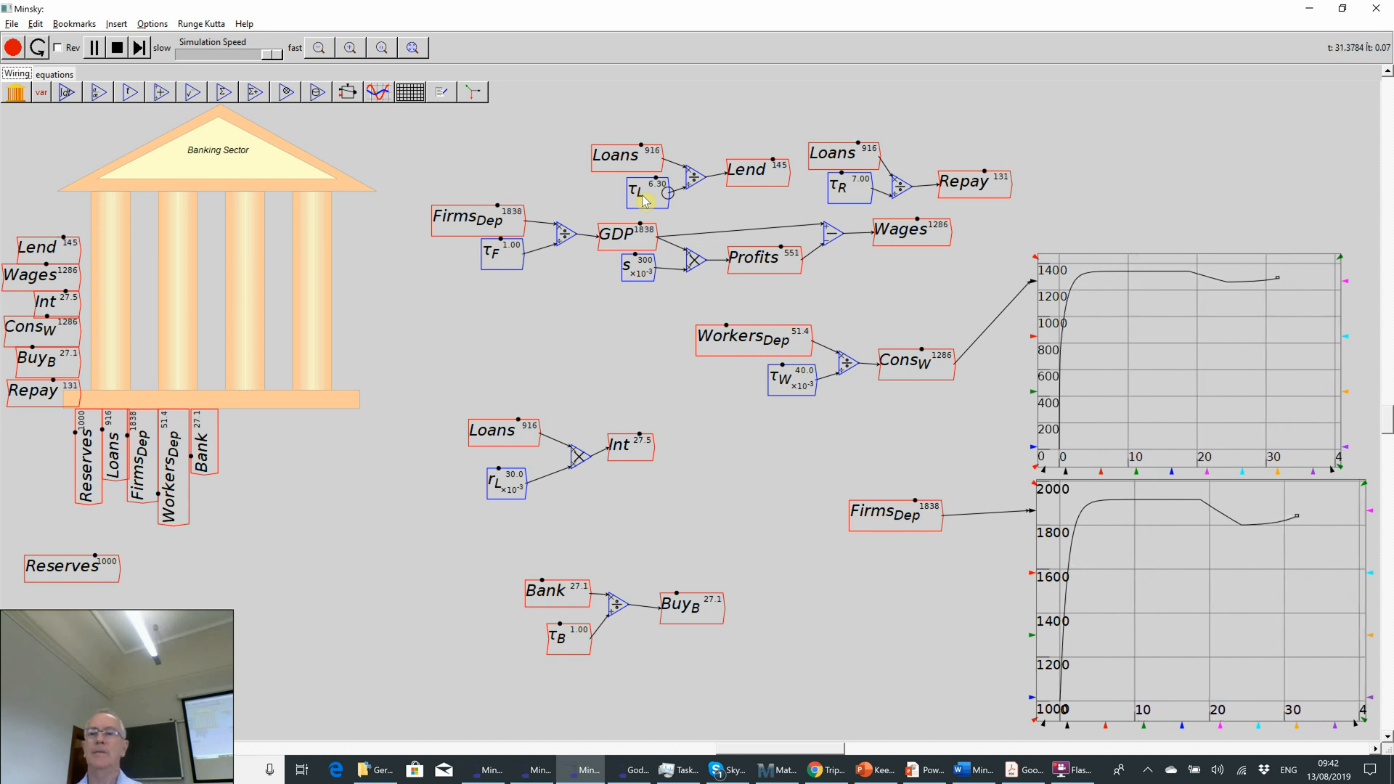
key("Down")
key("Down")
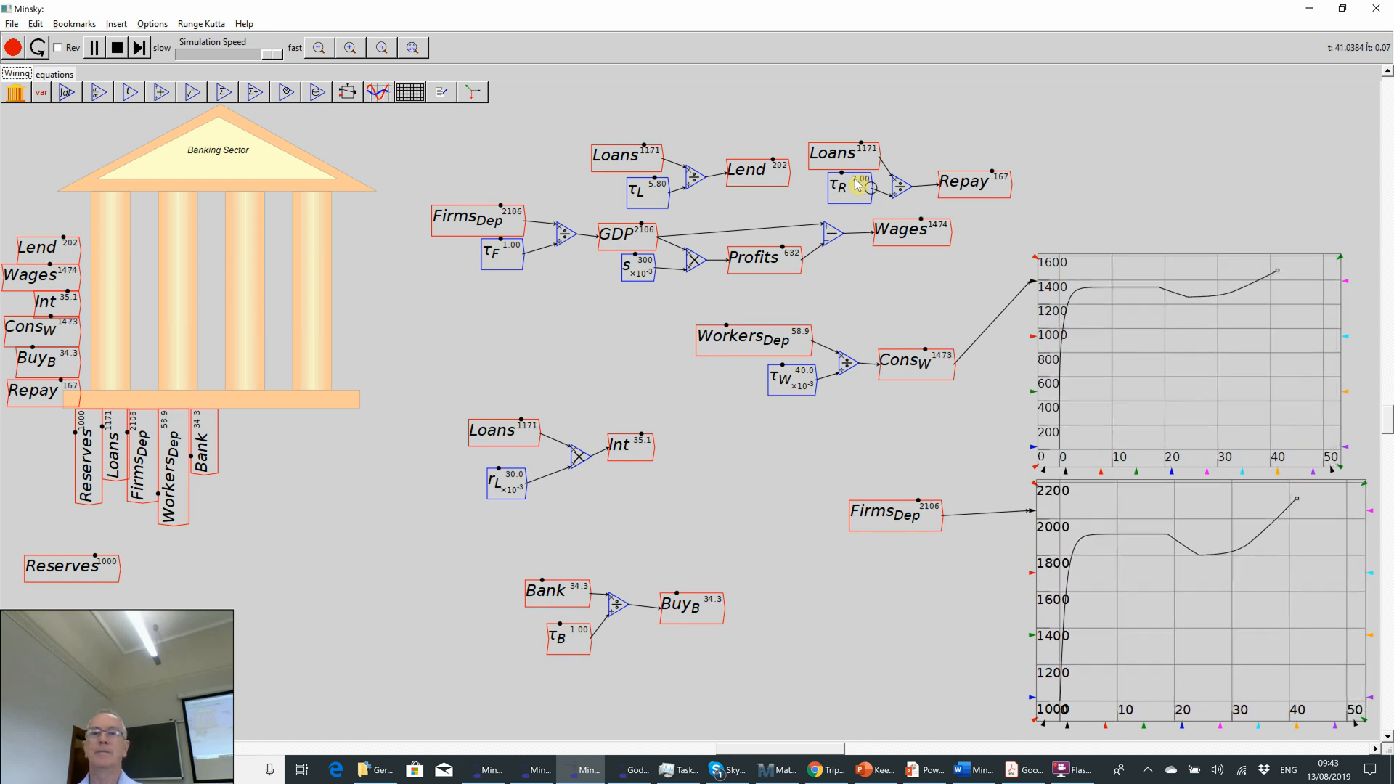
Step: Raise \tau_R to 10 while the simulation runs
key("Up")
key("Up")
key("Up")
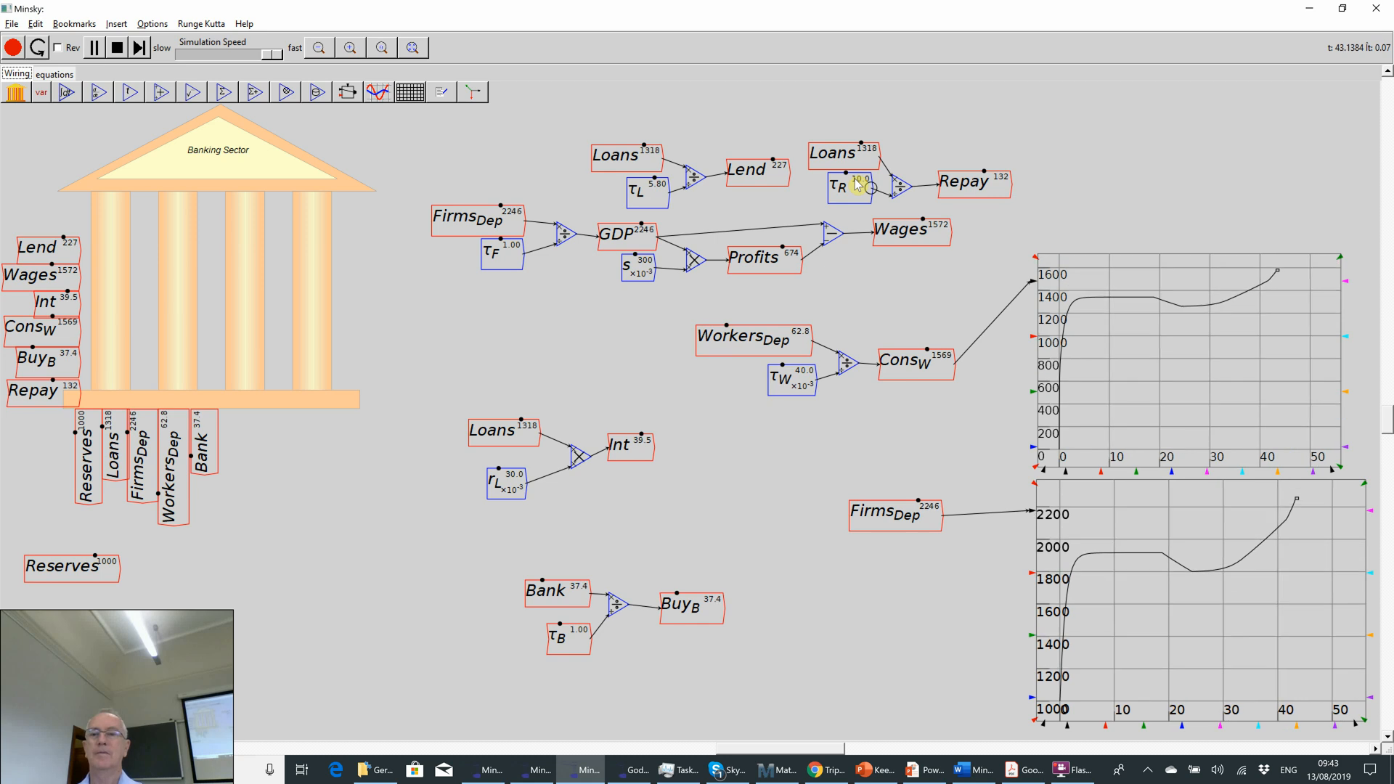
Step: Lower \tau_R to 5 in the running simulation
key("Down")
key("Down")
key("Down")
key("Down")
key("Down")
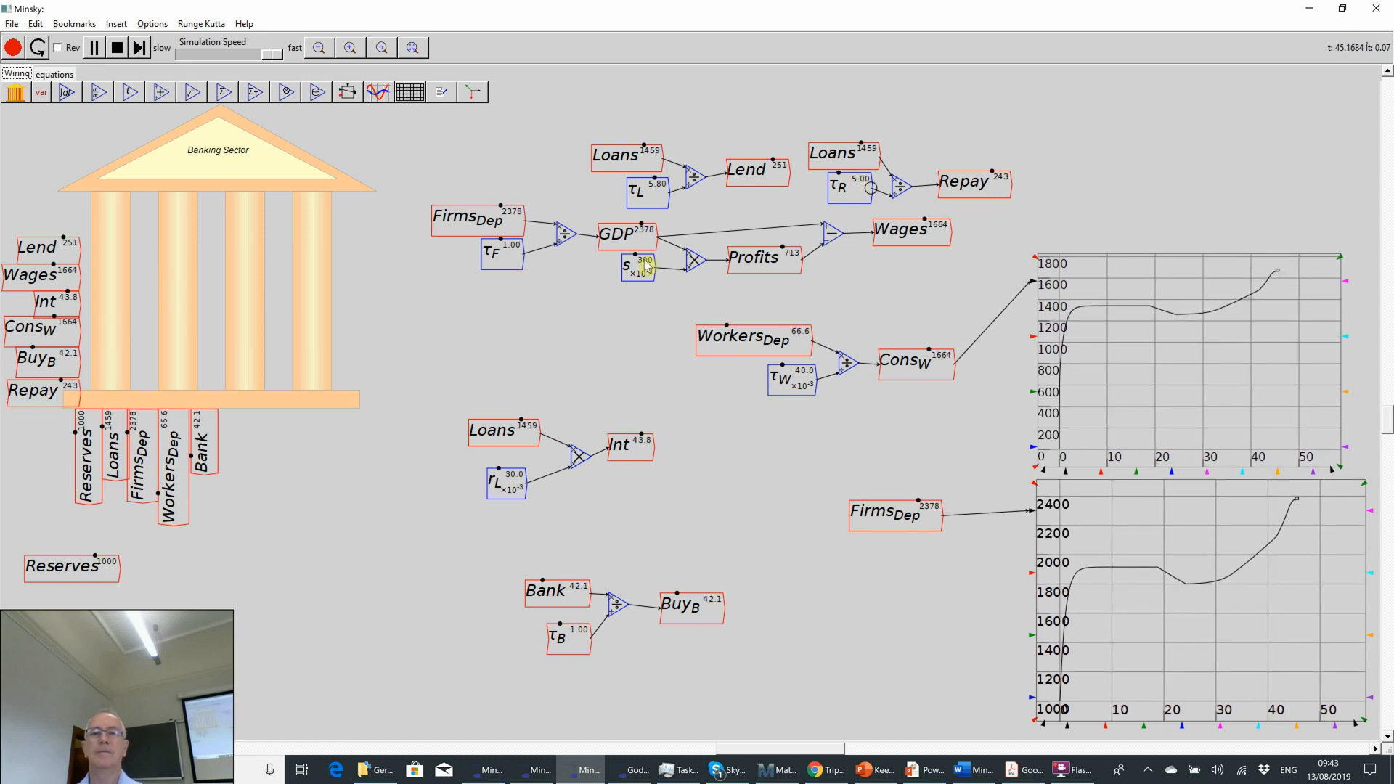
Step: Reset the simulation and wire a copy of the GDP variable to the upper plot in place of Cons_W
left_click(117, 47)
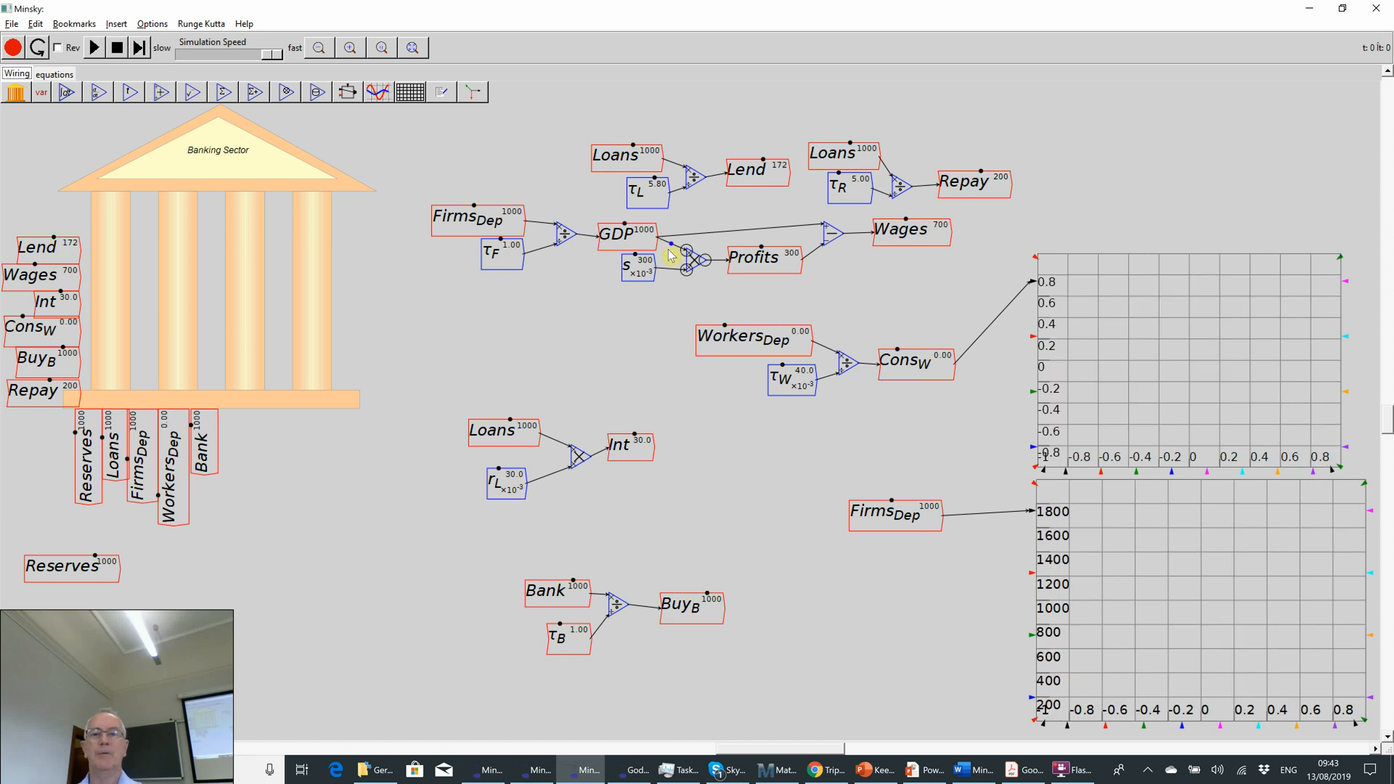
right_click(641, 245)
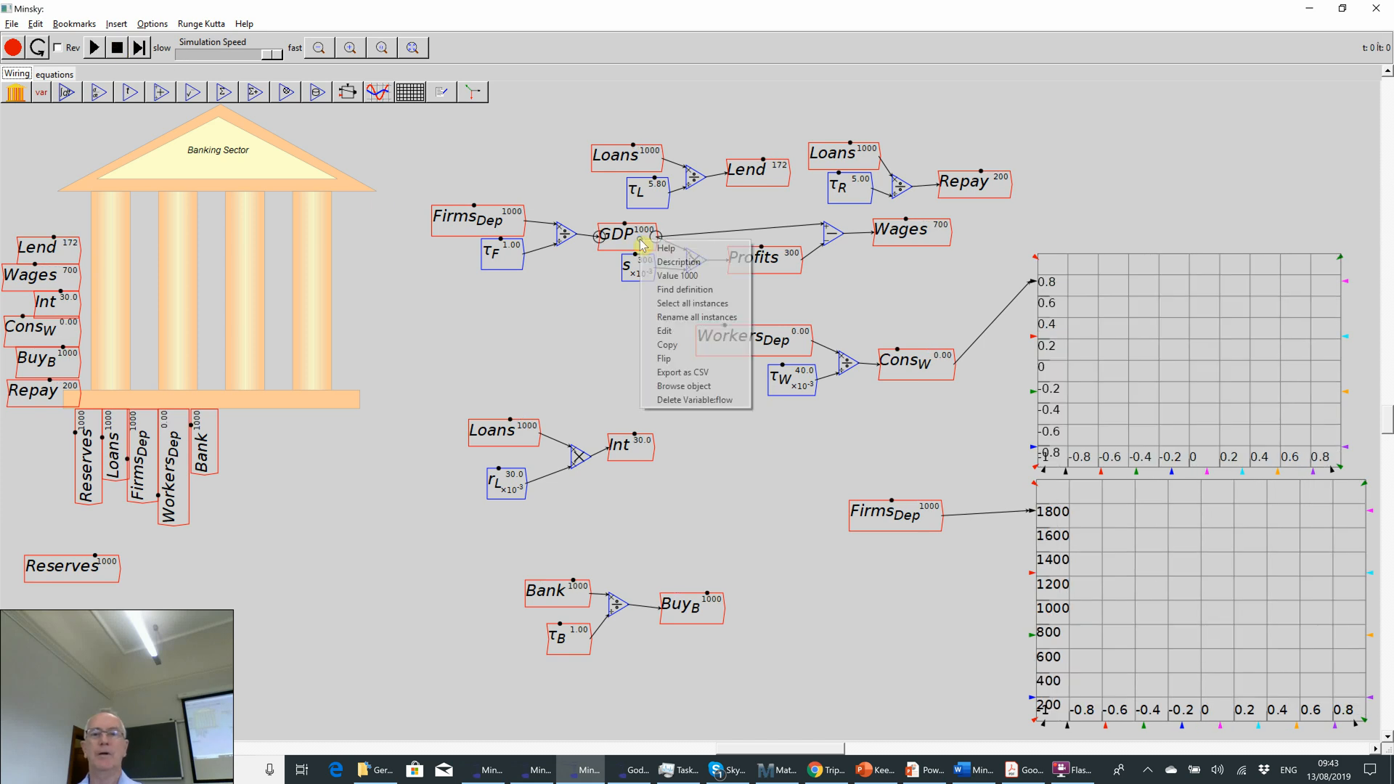
left_click(672, 346)
left_click(1008, 283)
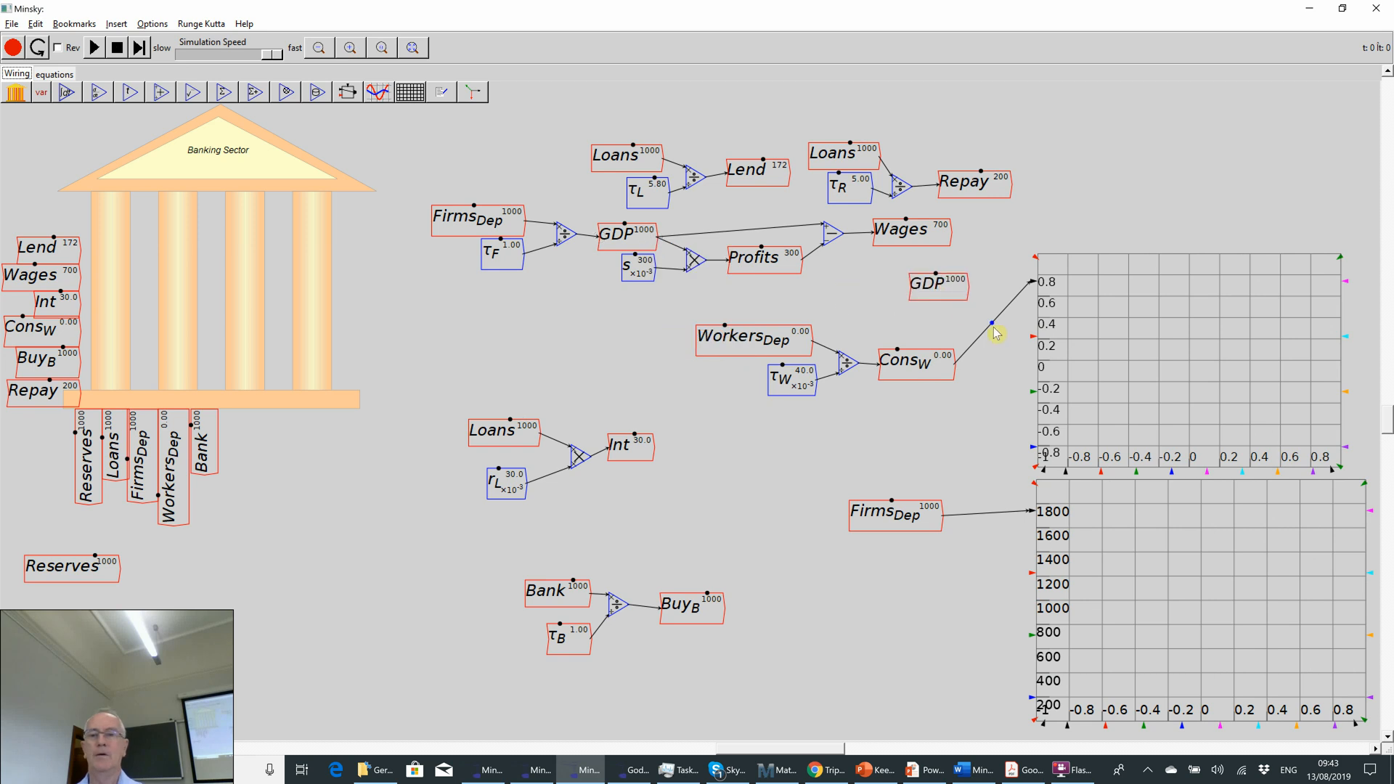
key("Delete")
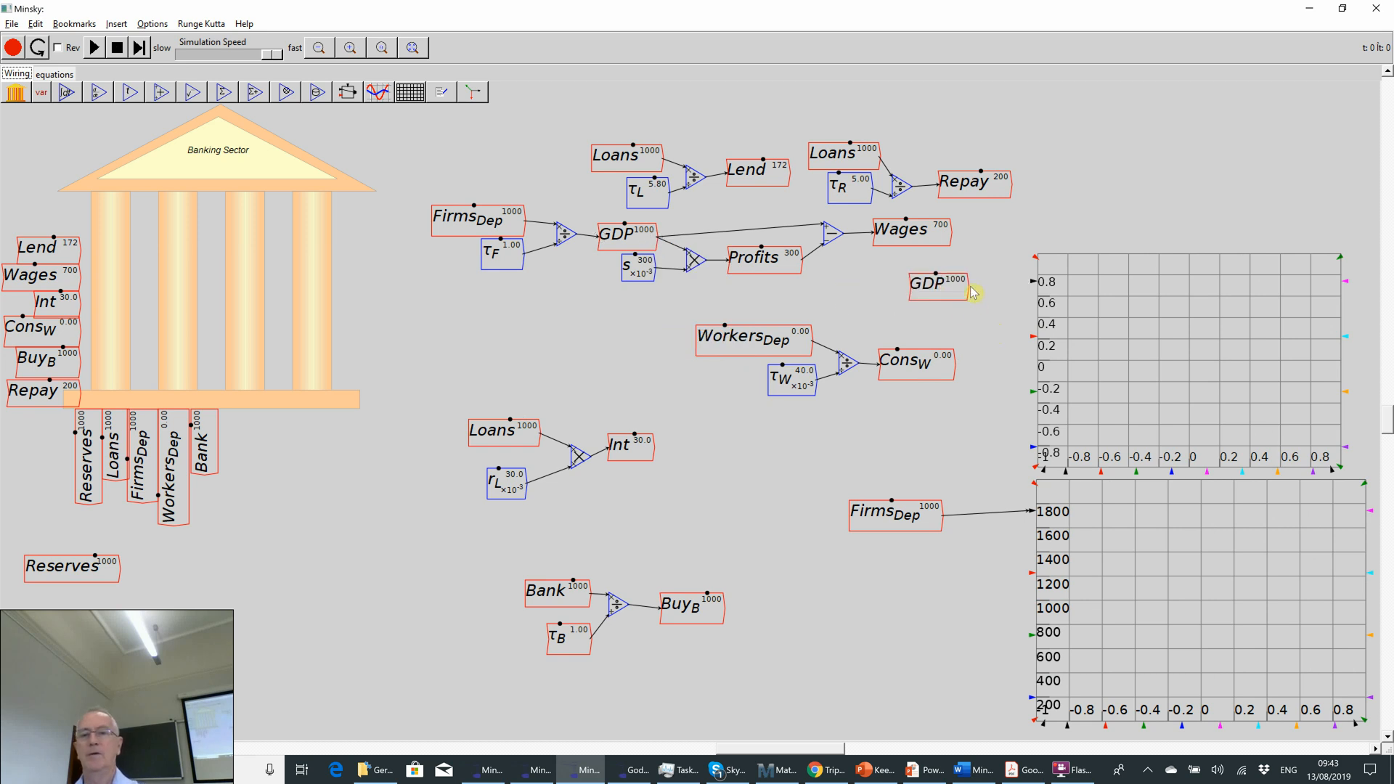
left_click_drag(1011, 300, 1030, 281)
Step: Title the upper plot GDP and label its axes Years for X and $/Year for Y
right_click(1129, 330)
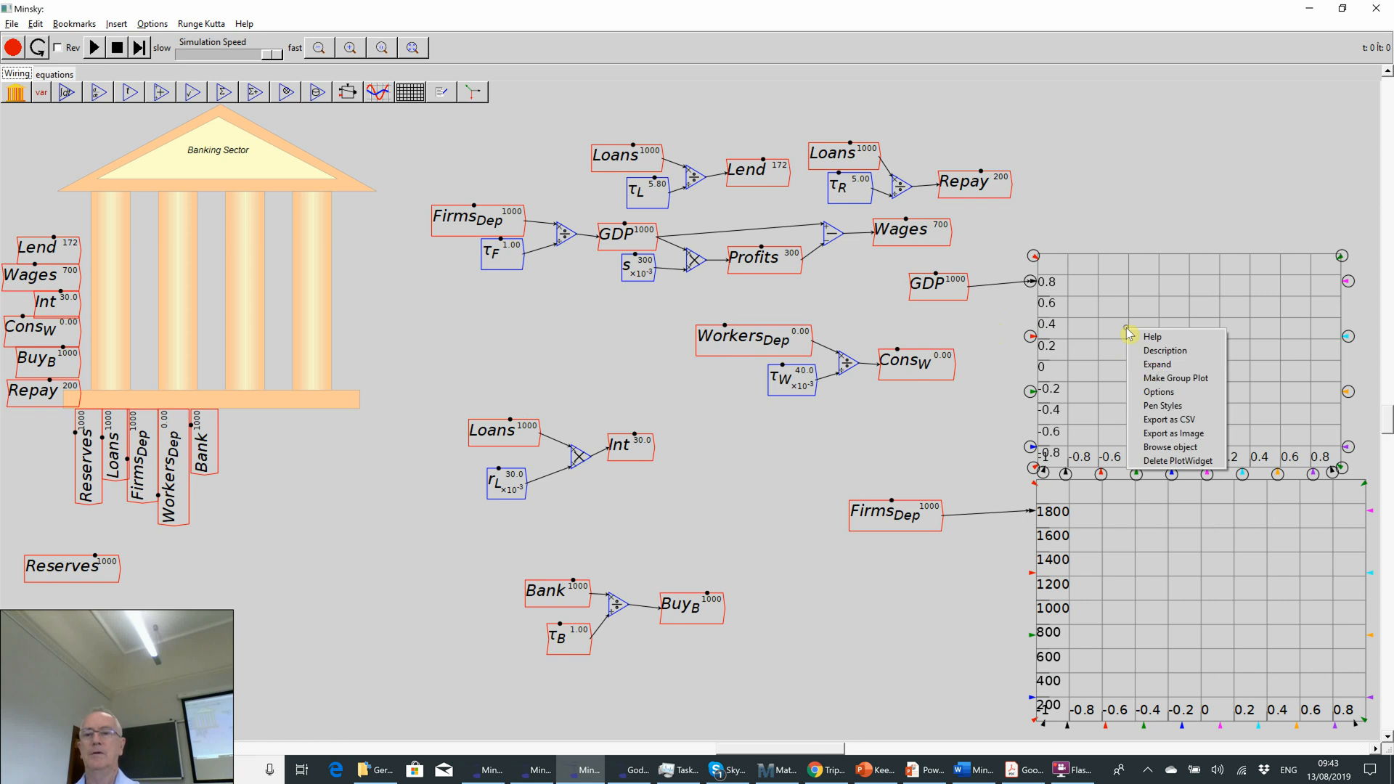
left_click(1160, 392)
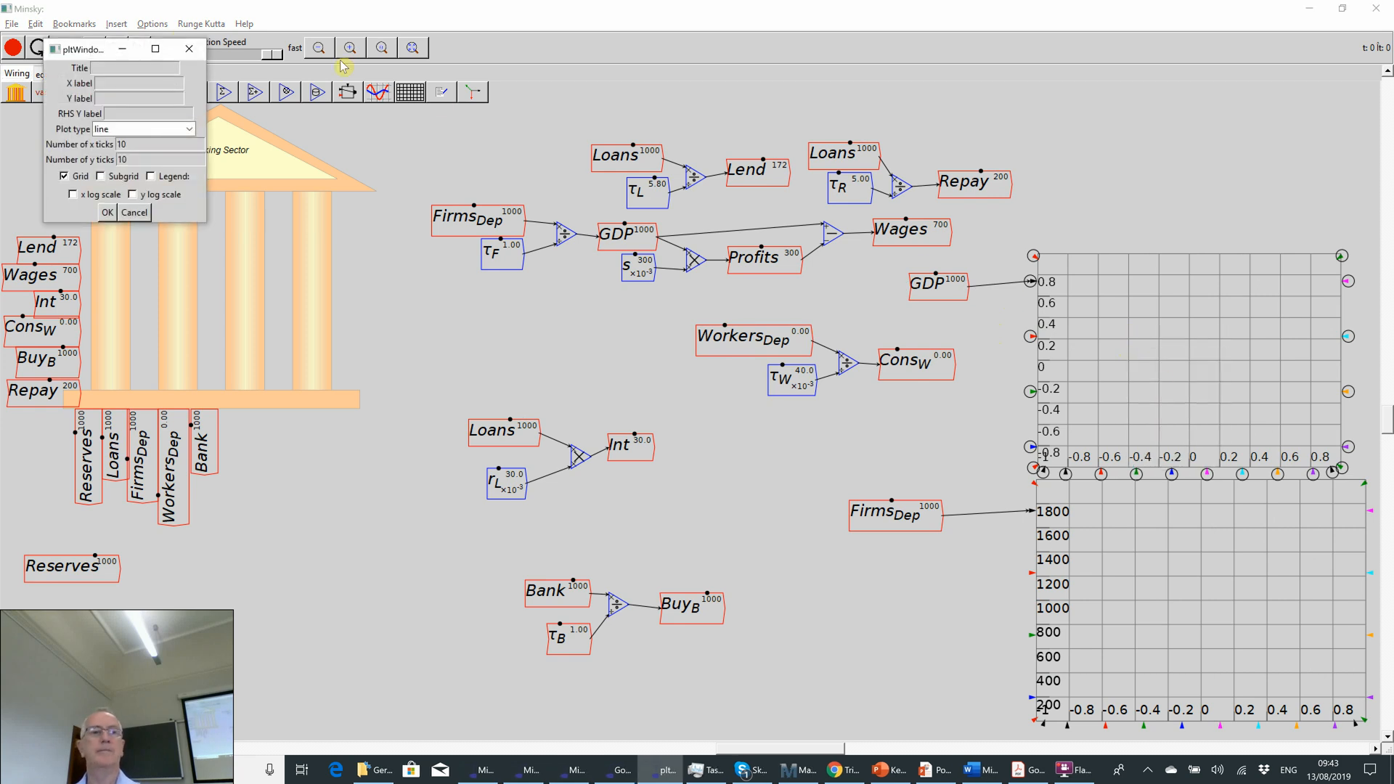
type("GD")
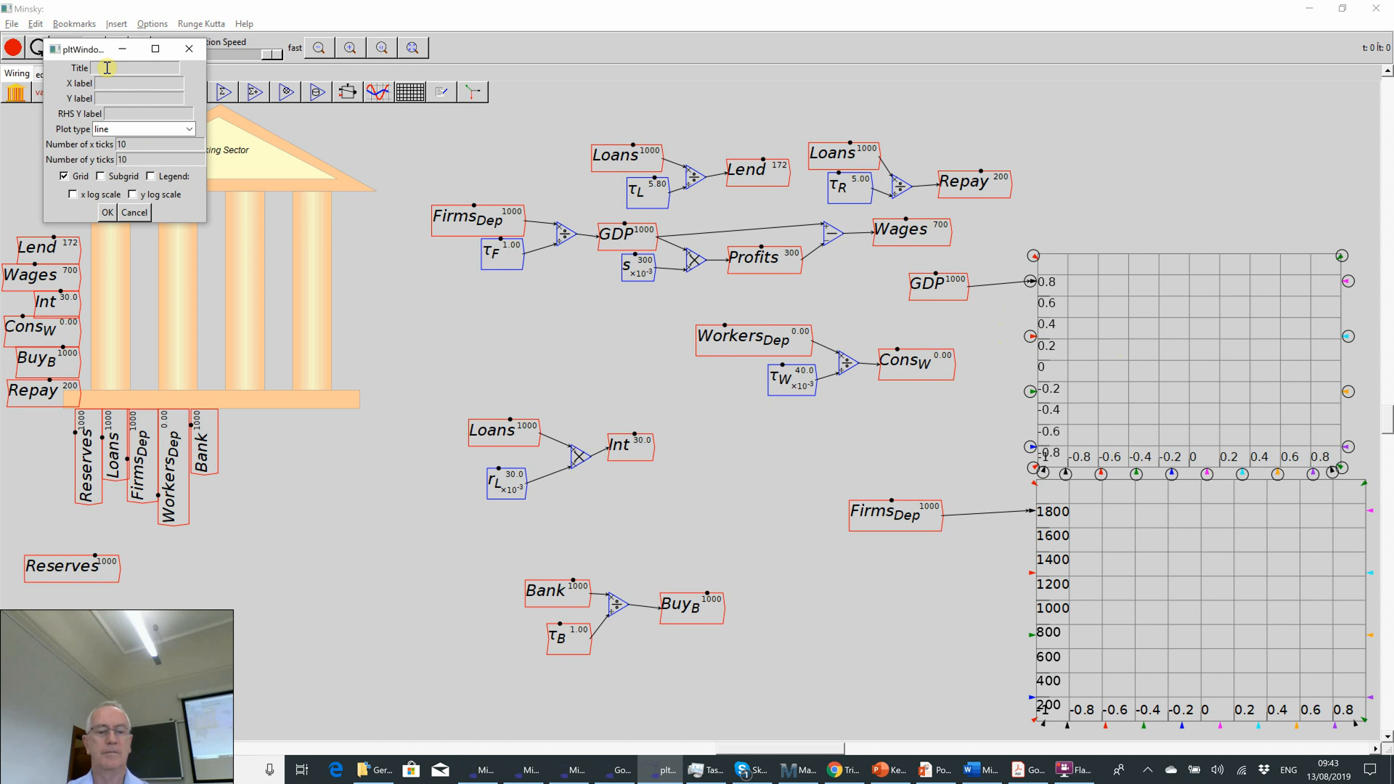
type("P")
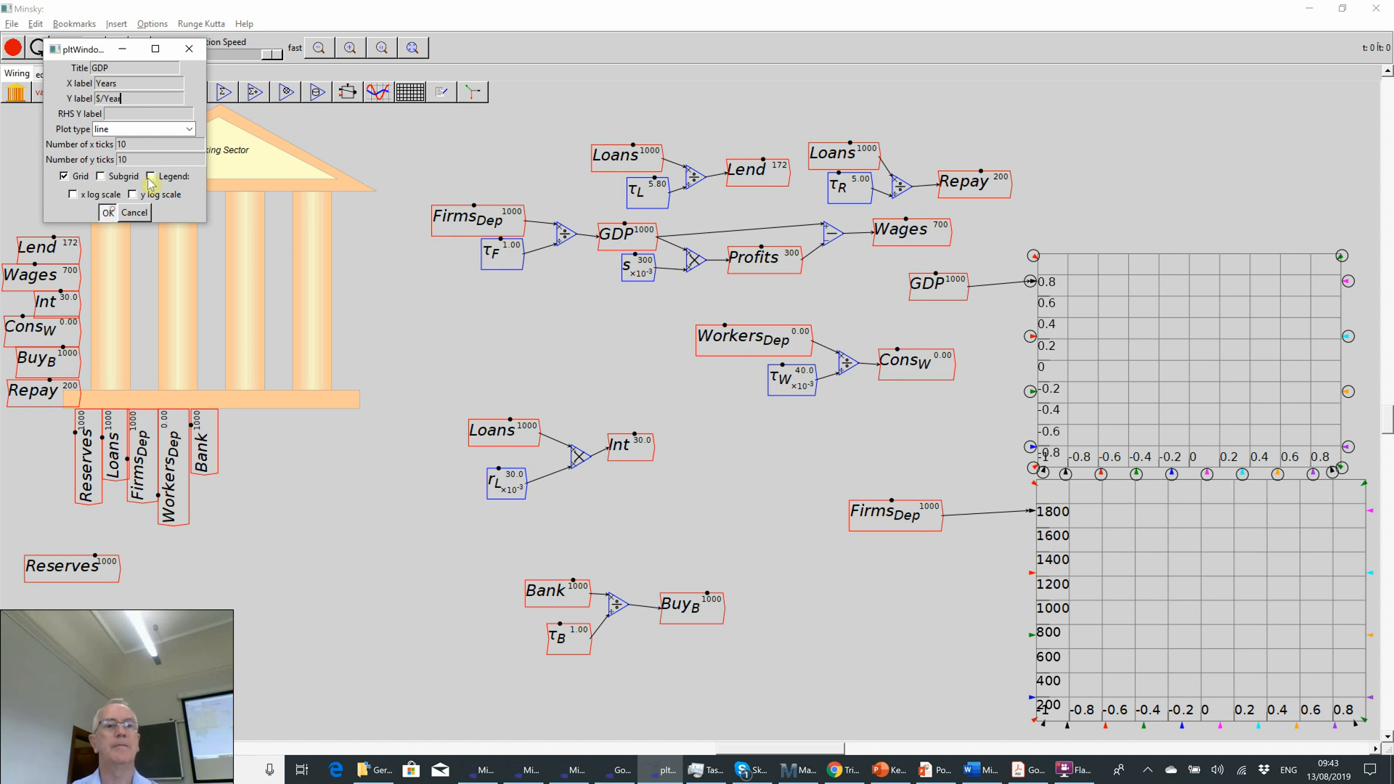
left_click(107, 212)
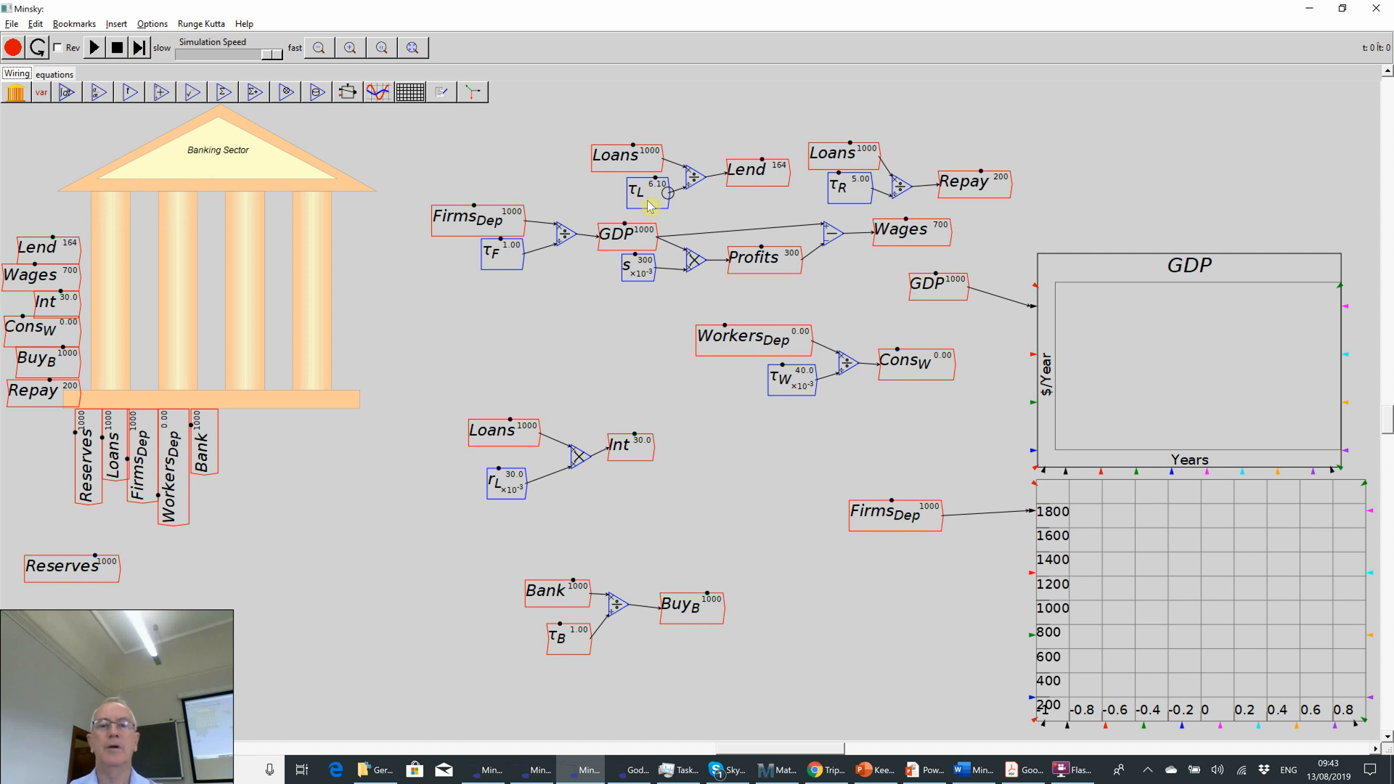
Step: Set both \tau_L and \tau_R to 7
scroll(650, 206, "up", 2)
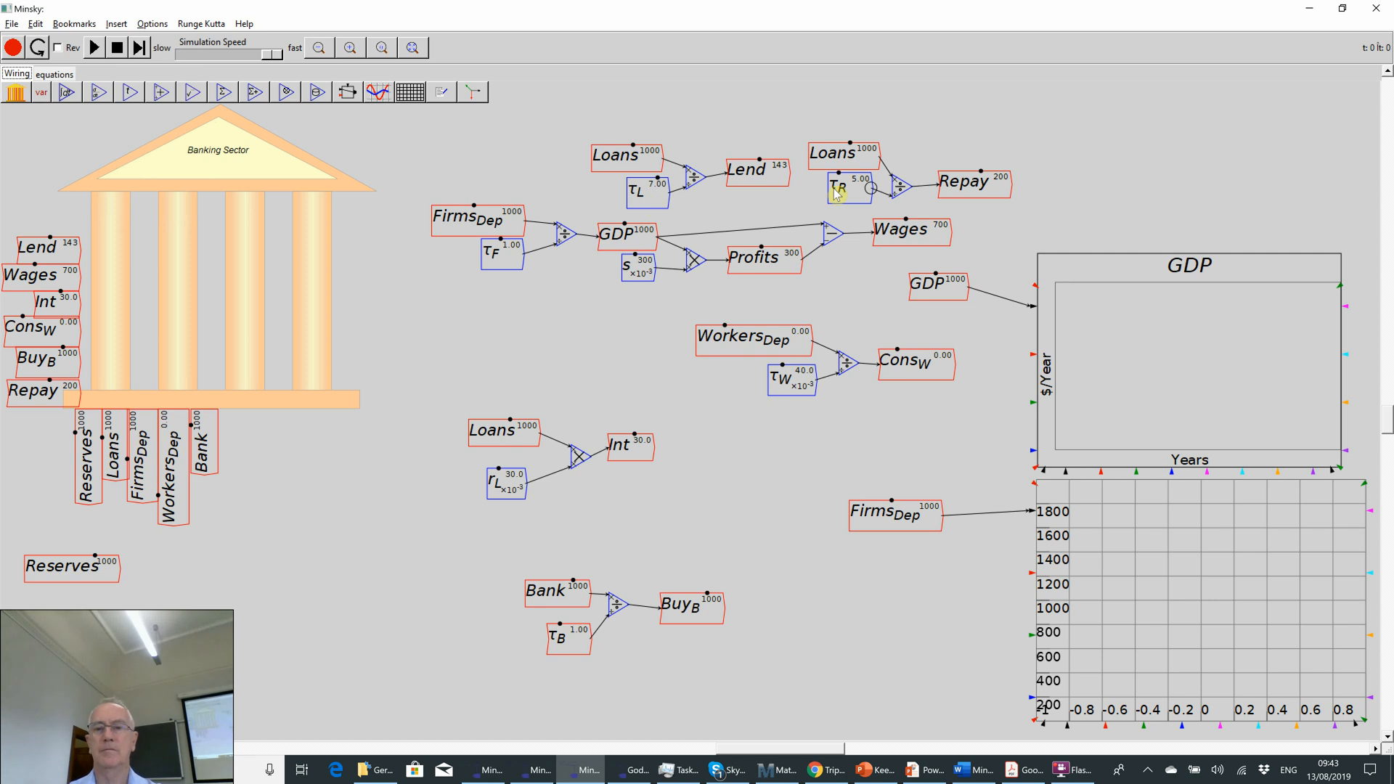
scroll(837, 193, "down", 1)
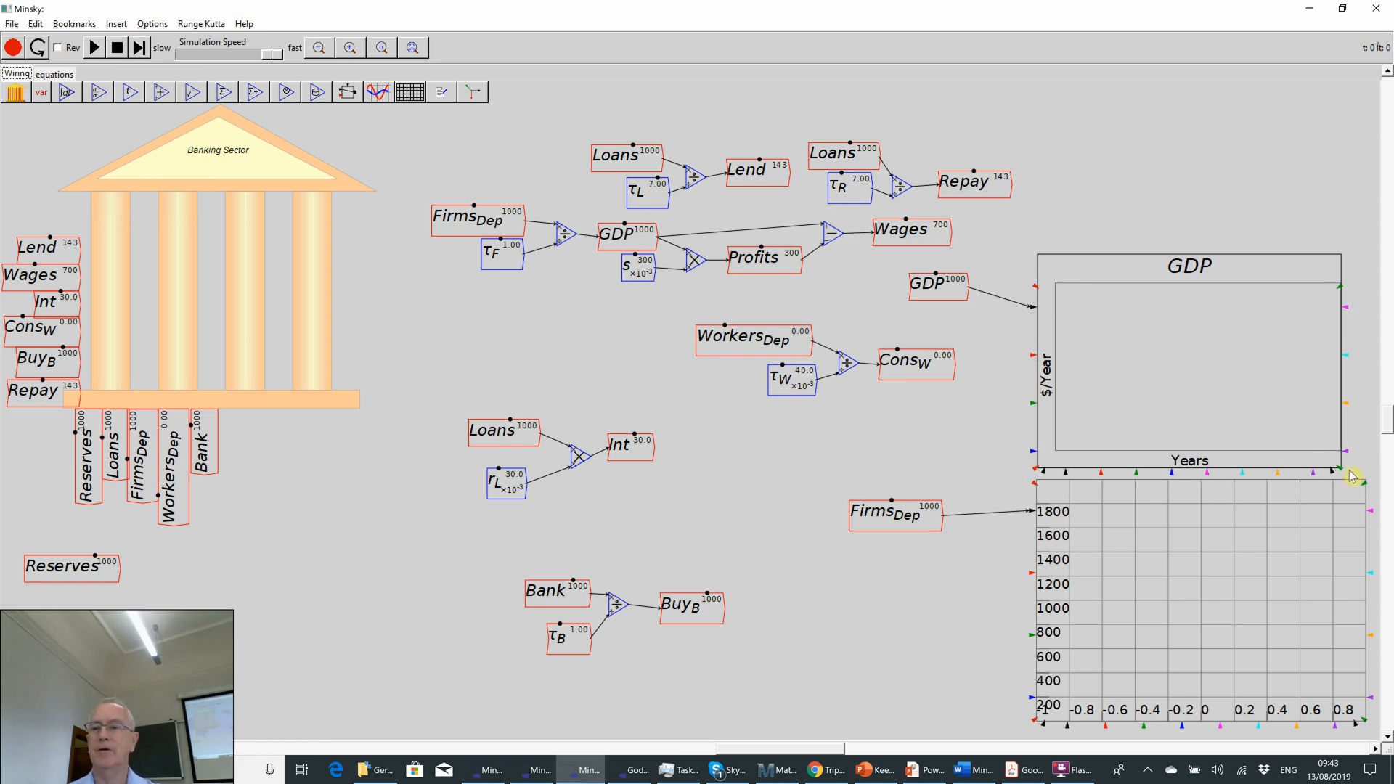
Step: Enlarge the GDP plot slightly and position it clear of the Firms_Dep plot below
left_click_drag(1349, 480, 1361, 481)
left_click_drag(1269, 338, 1272, 306)
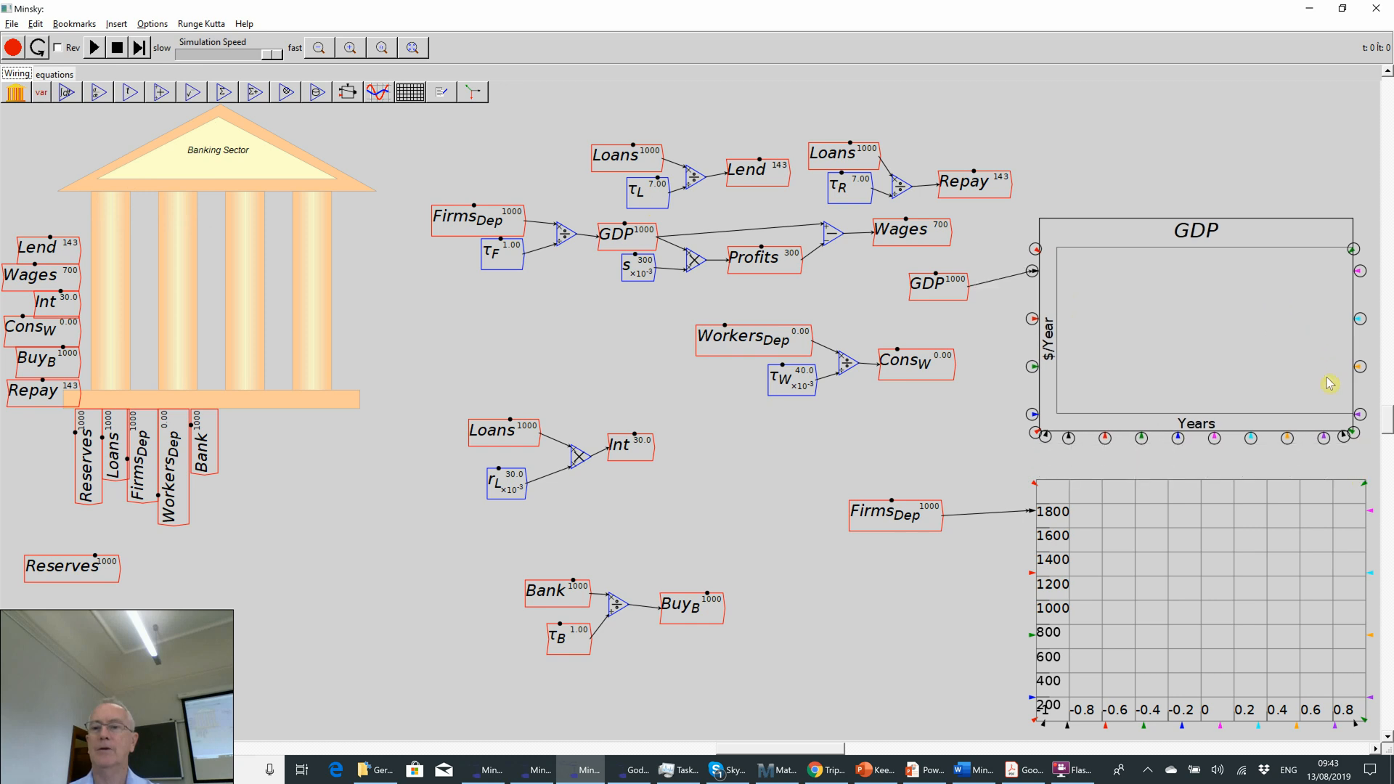
left_click_drag(1363, 458, 1365, 476)
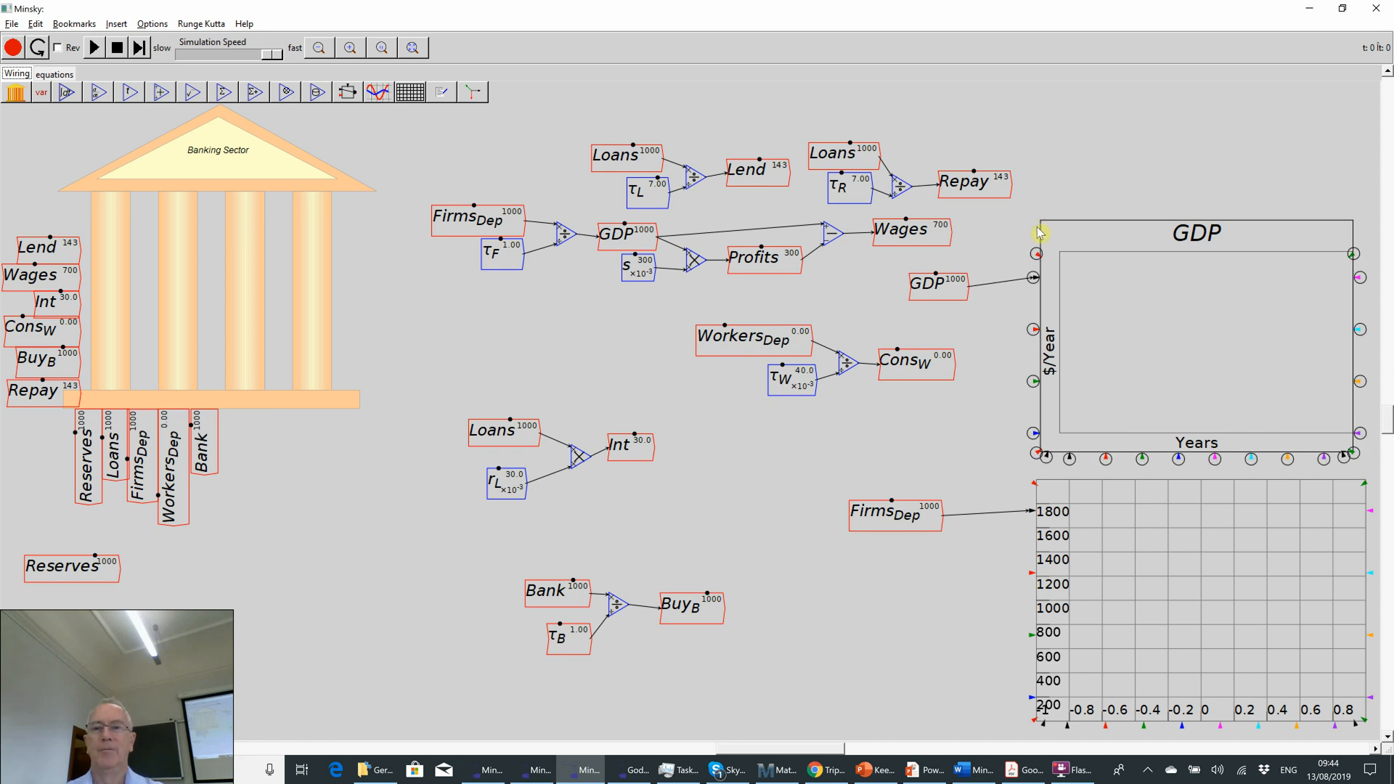
left_click_drag(1061, 240, 1038, 210)
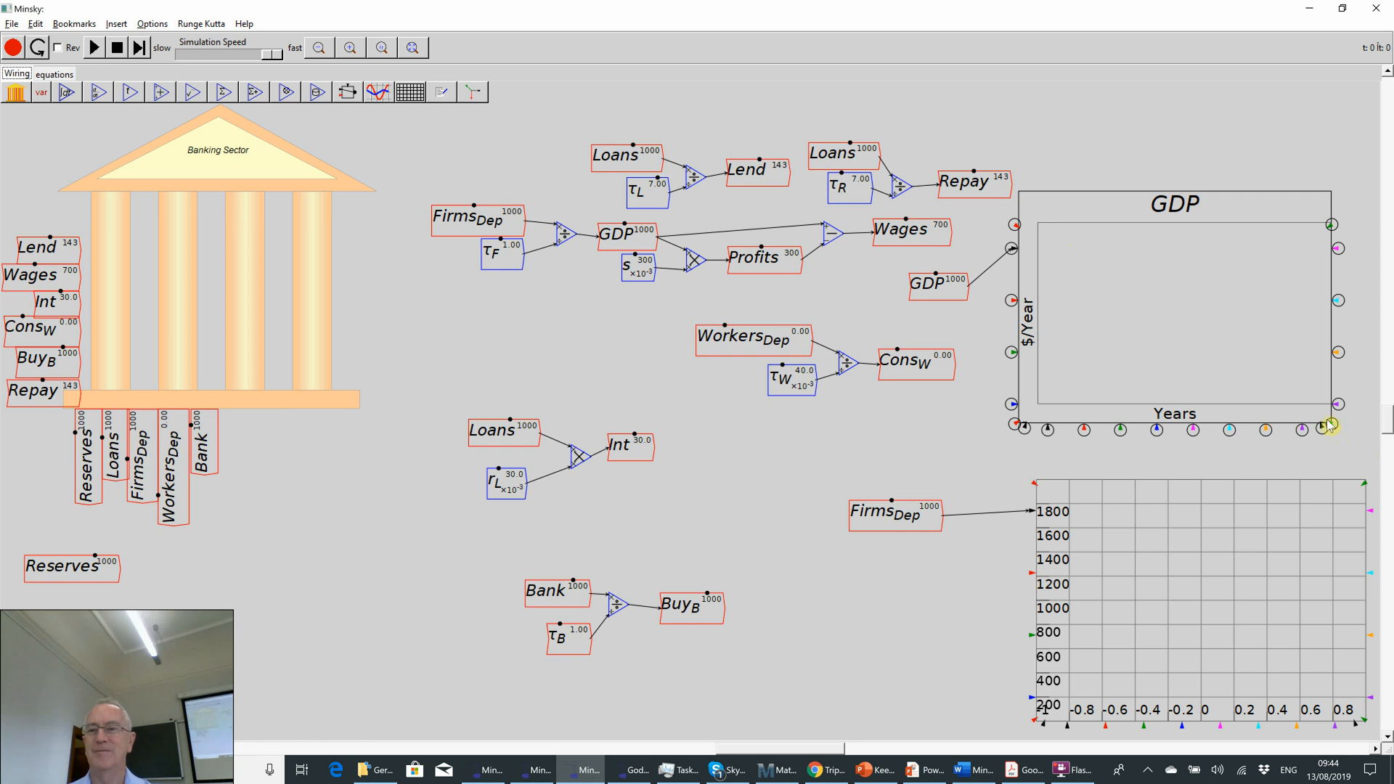
left_click_drag(1331, 425, 1354, 454)
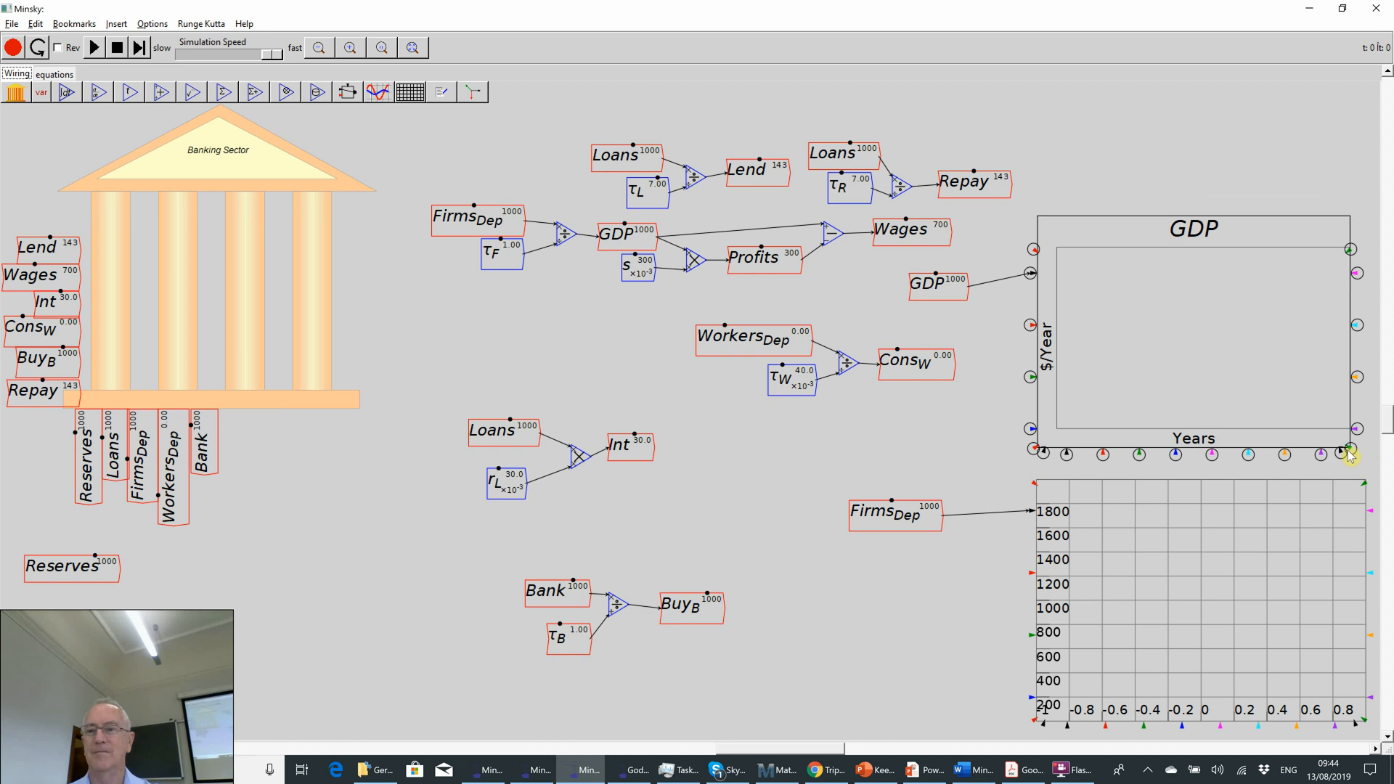
left_click_drag(1355, 463, 1374, 472)
Step: Move the Firms_Dep plot lower and enlarge the GDP plot beside its variable, with the whole model fitted in view
left_click_drag(1255, 513, 1243, 603)
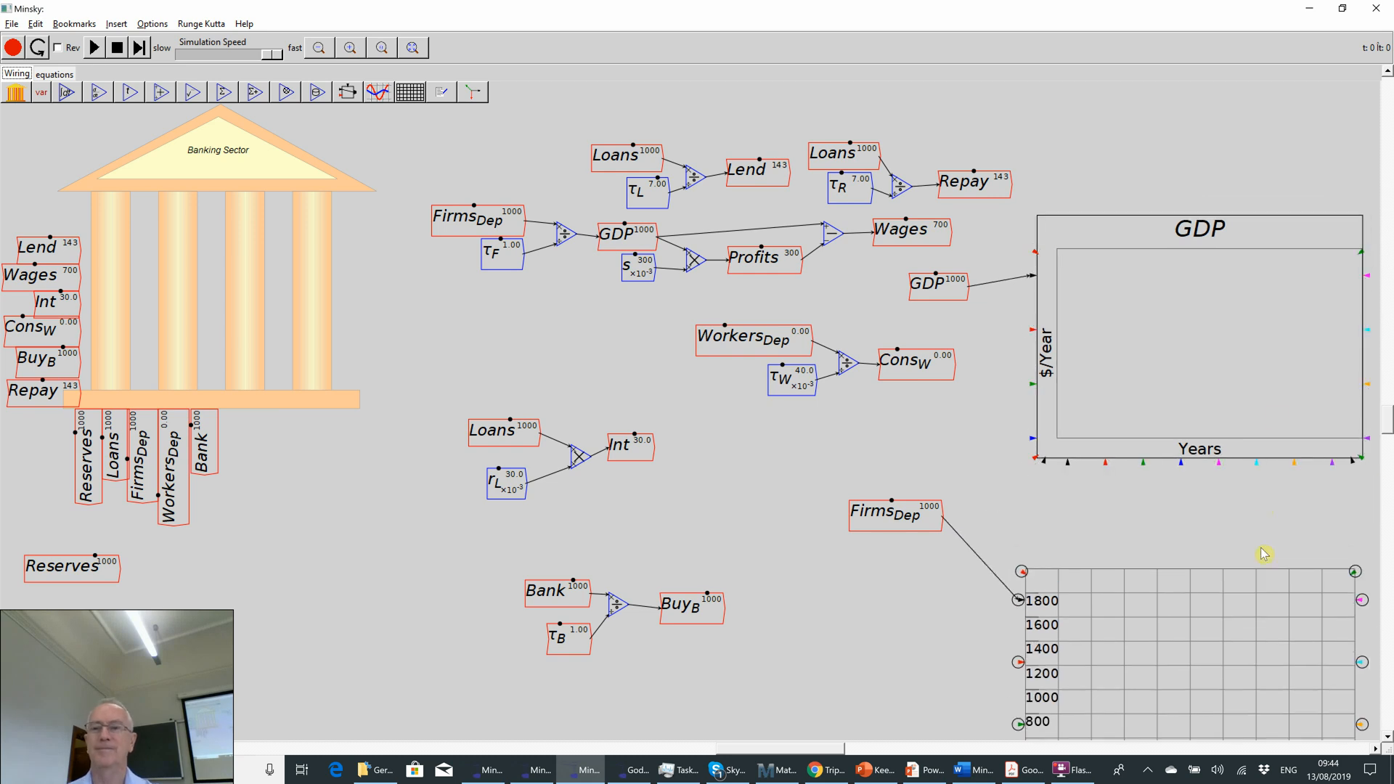
left_click_drag(1189, 383, 1146, 393)
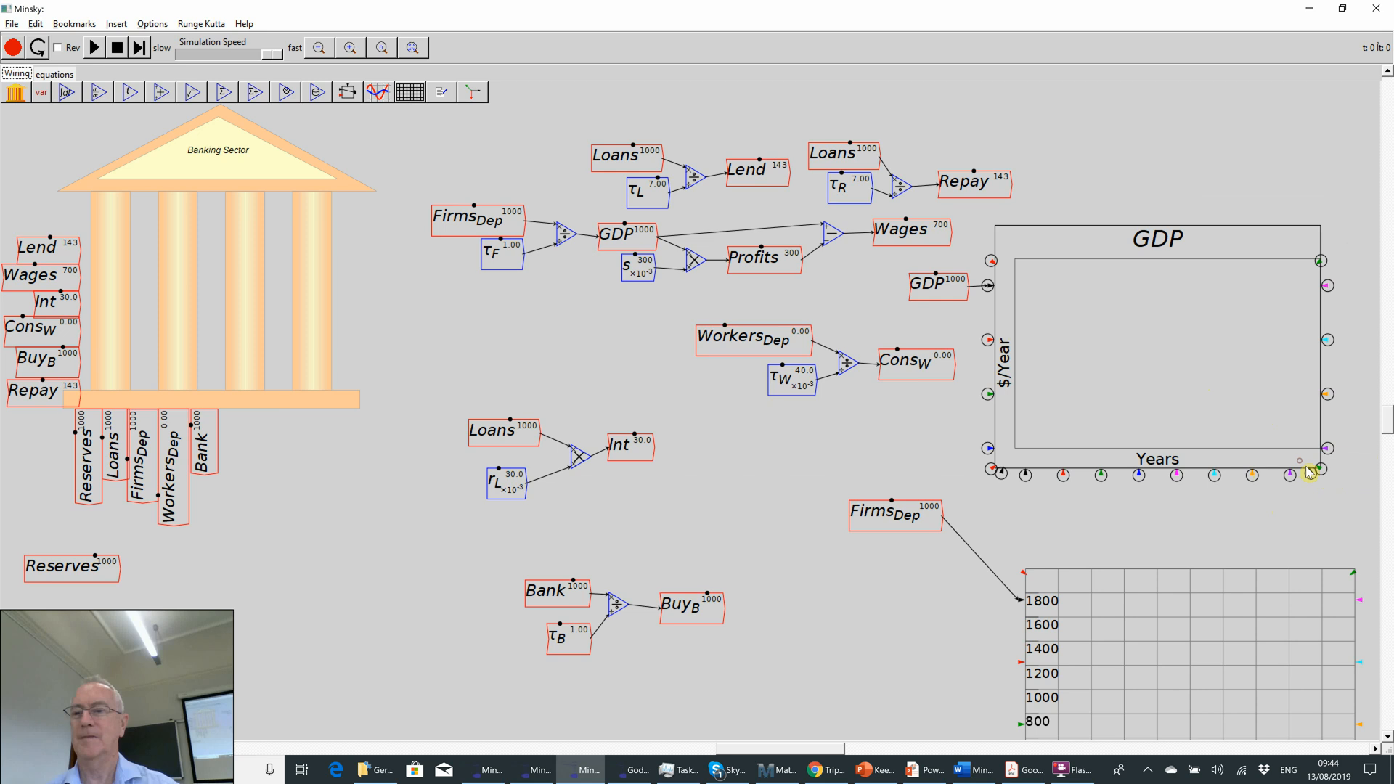
left_click_drag(1341, 485, 1390, 563)
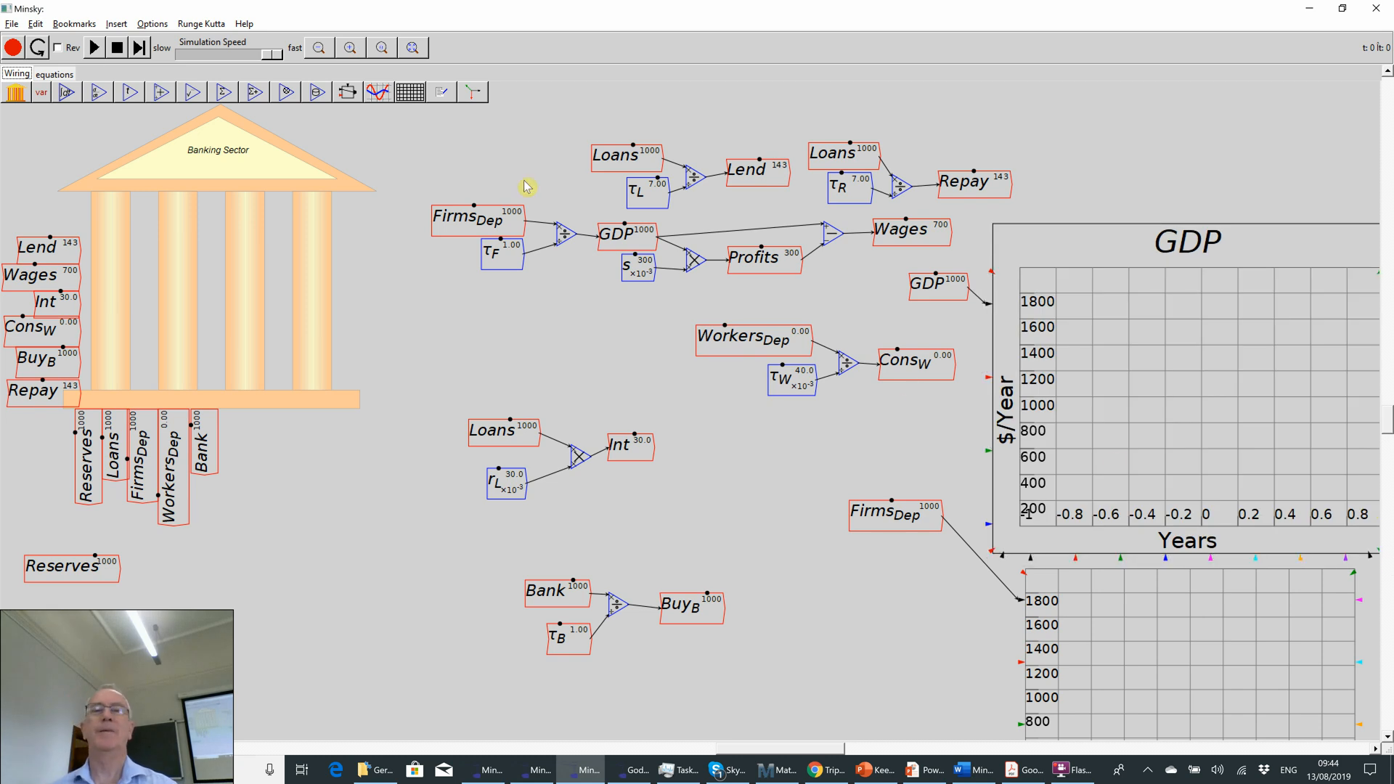
left_click(410, 51)
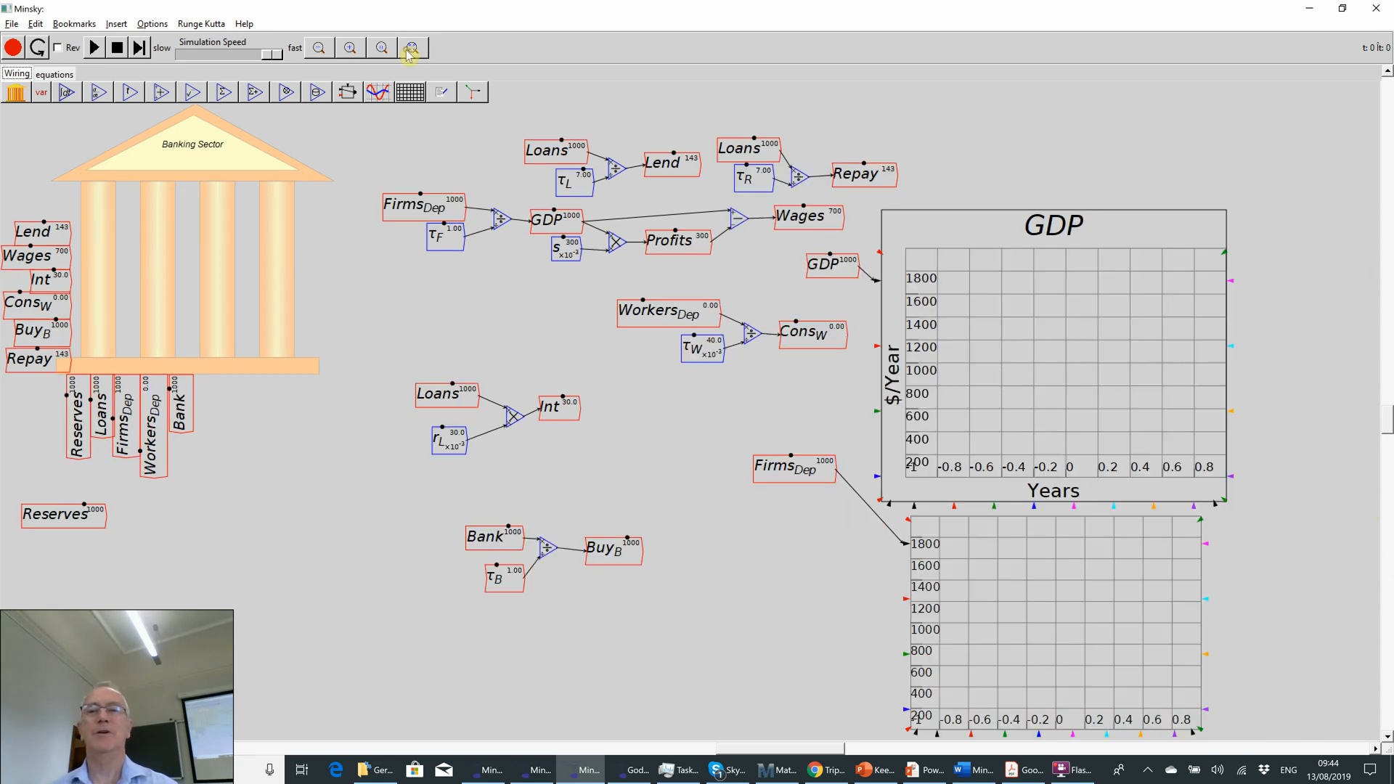
Step: Advance the simulation by one step, reset it and run it from the start
left_click(137, 48)
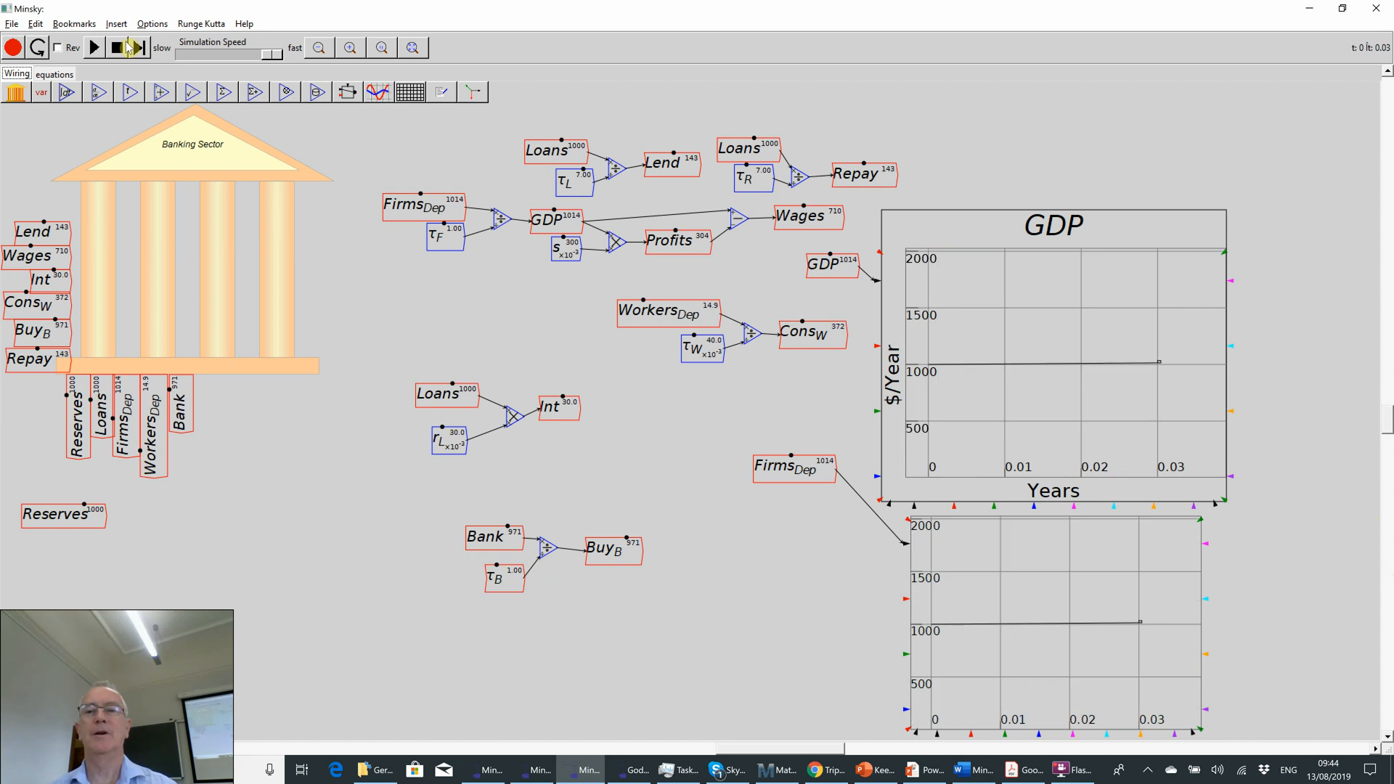
left_click(116, 48)
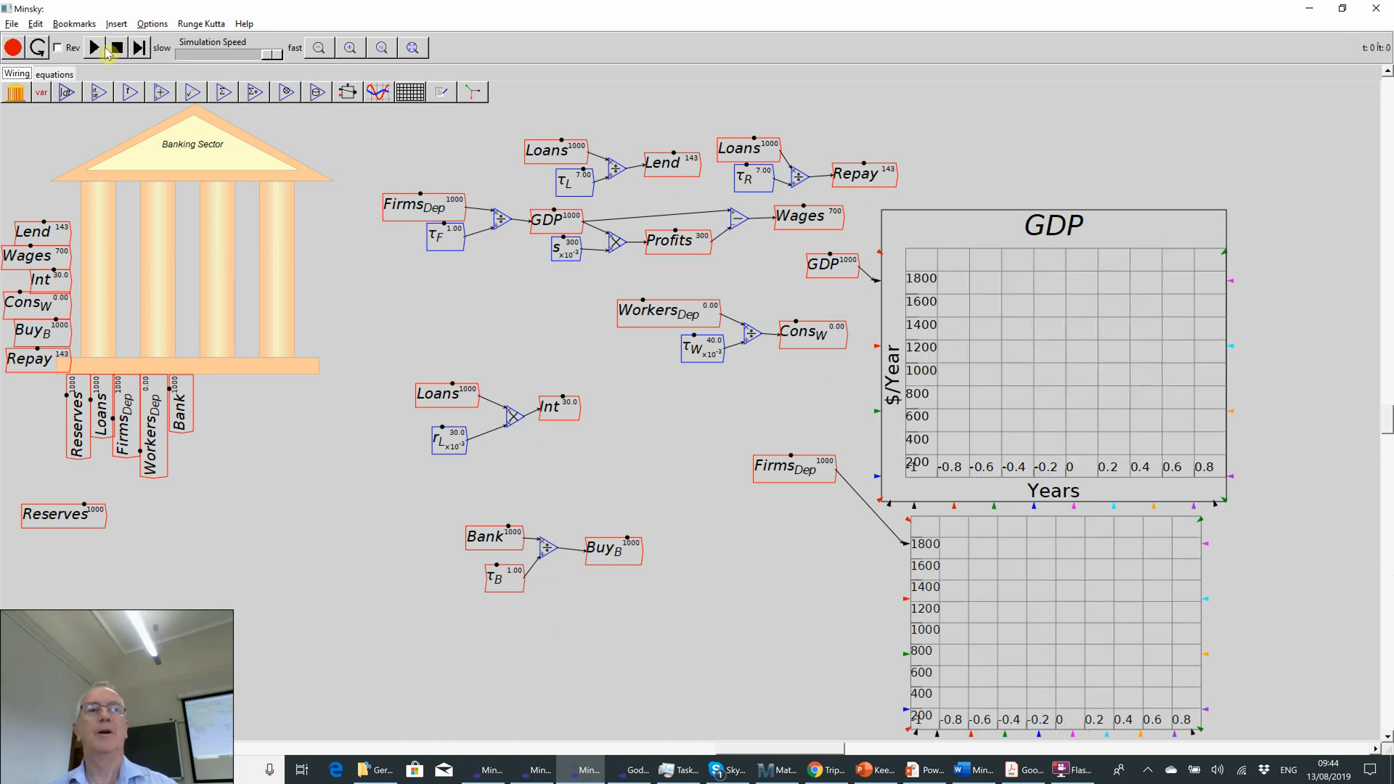
left_click(102, 47)
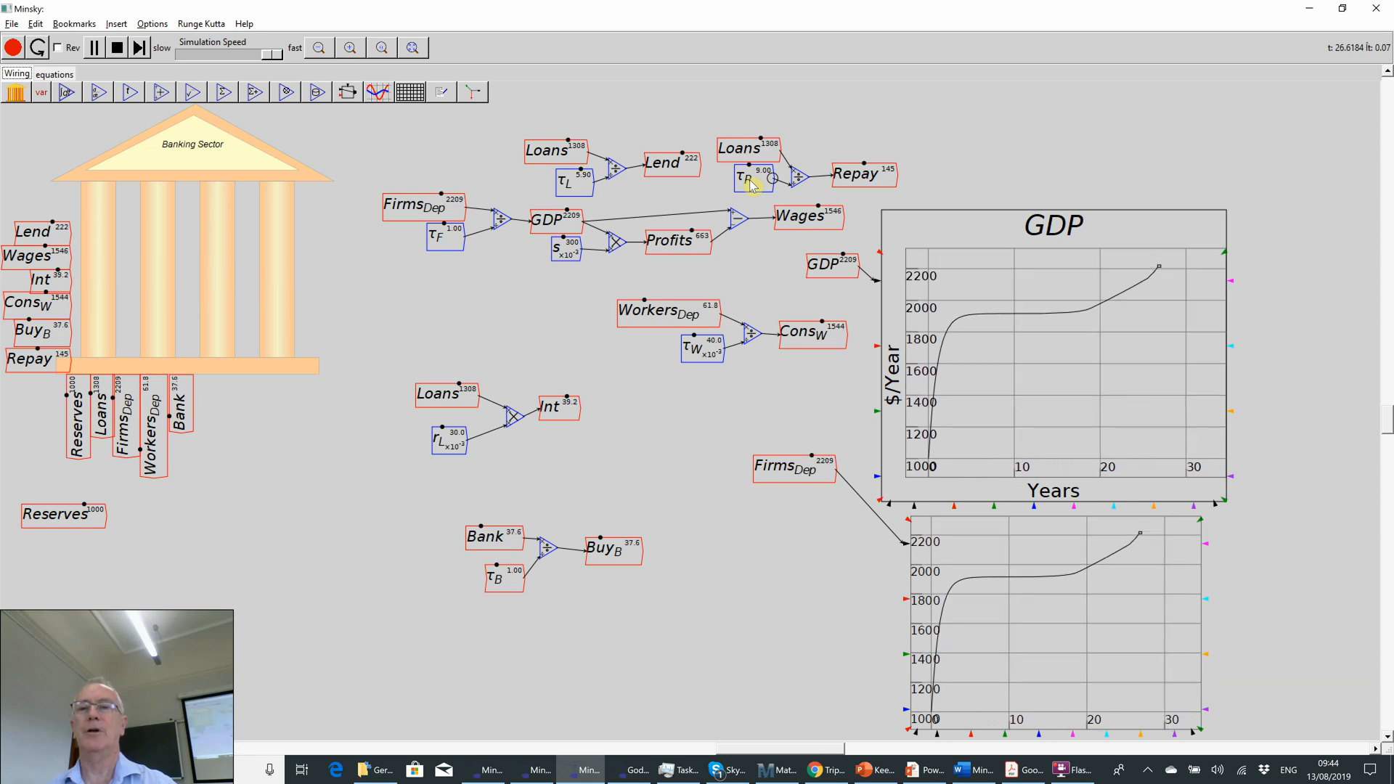
Step: Lower \tau_R to 5 while the simulation runs
key("Down")
key("Down")
key("Down")
key("Down")
key("Down")
key("Down")
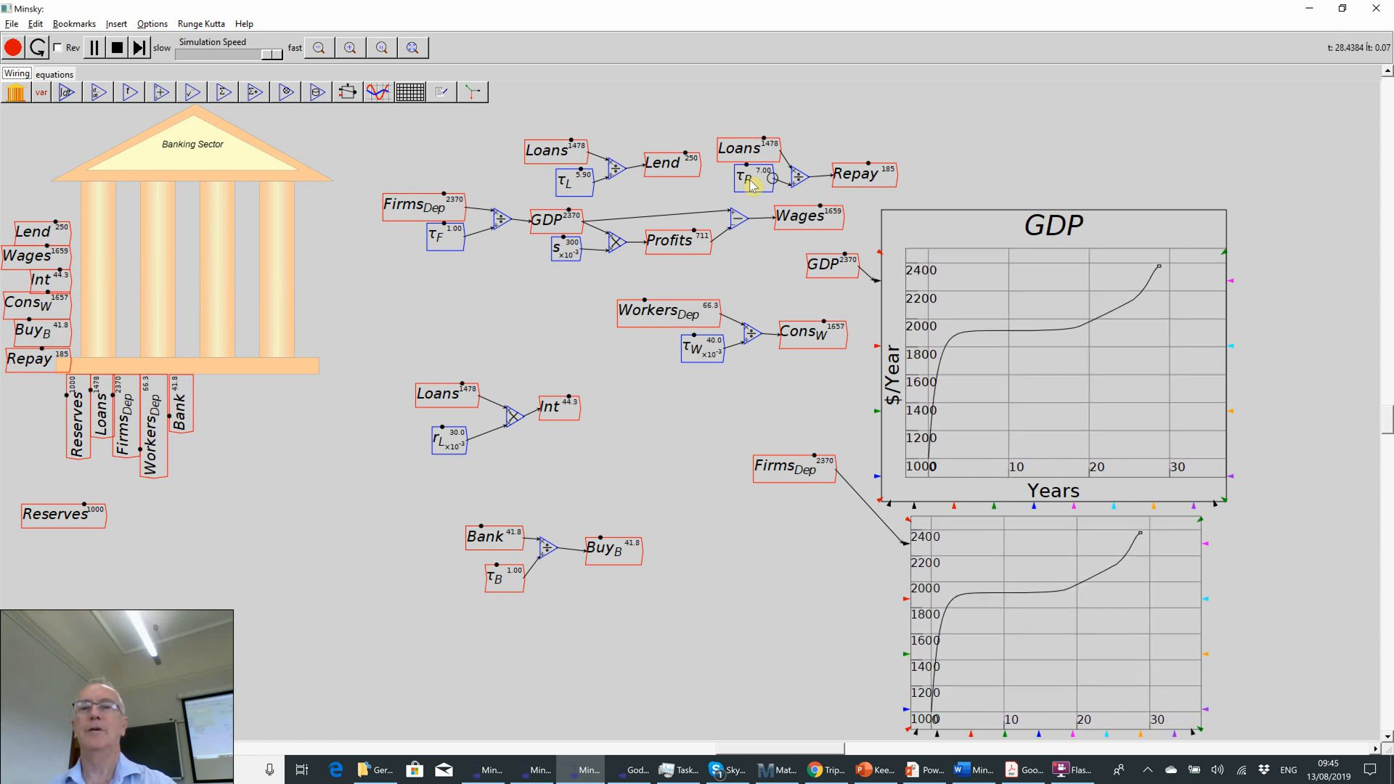
key("Up")
key("Up")
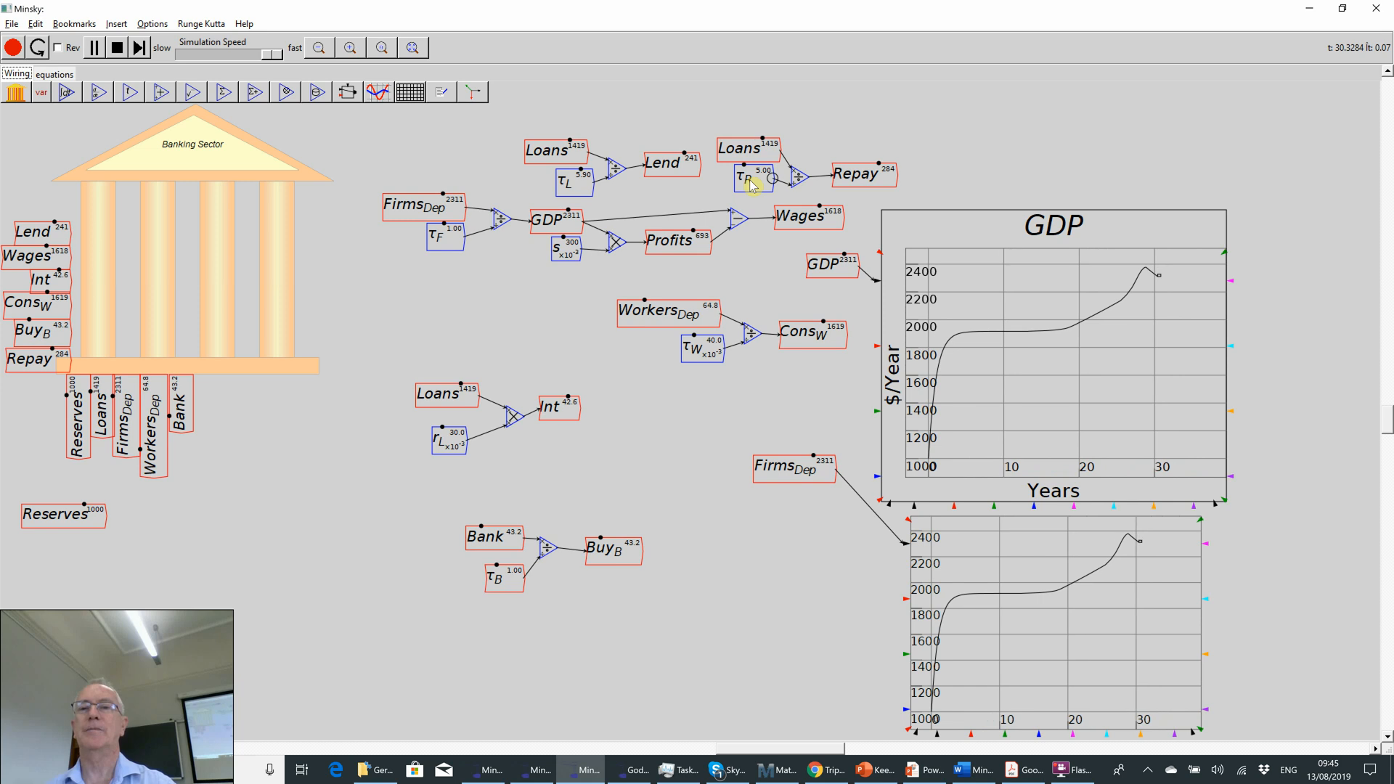
Step: Raise \tau_R to 12 while the simulation runs
key("Up")
key("Up")
key("Up")
key("Up")
key("Up")
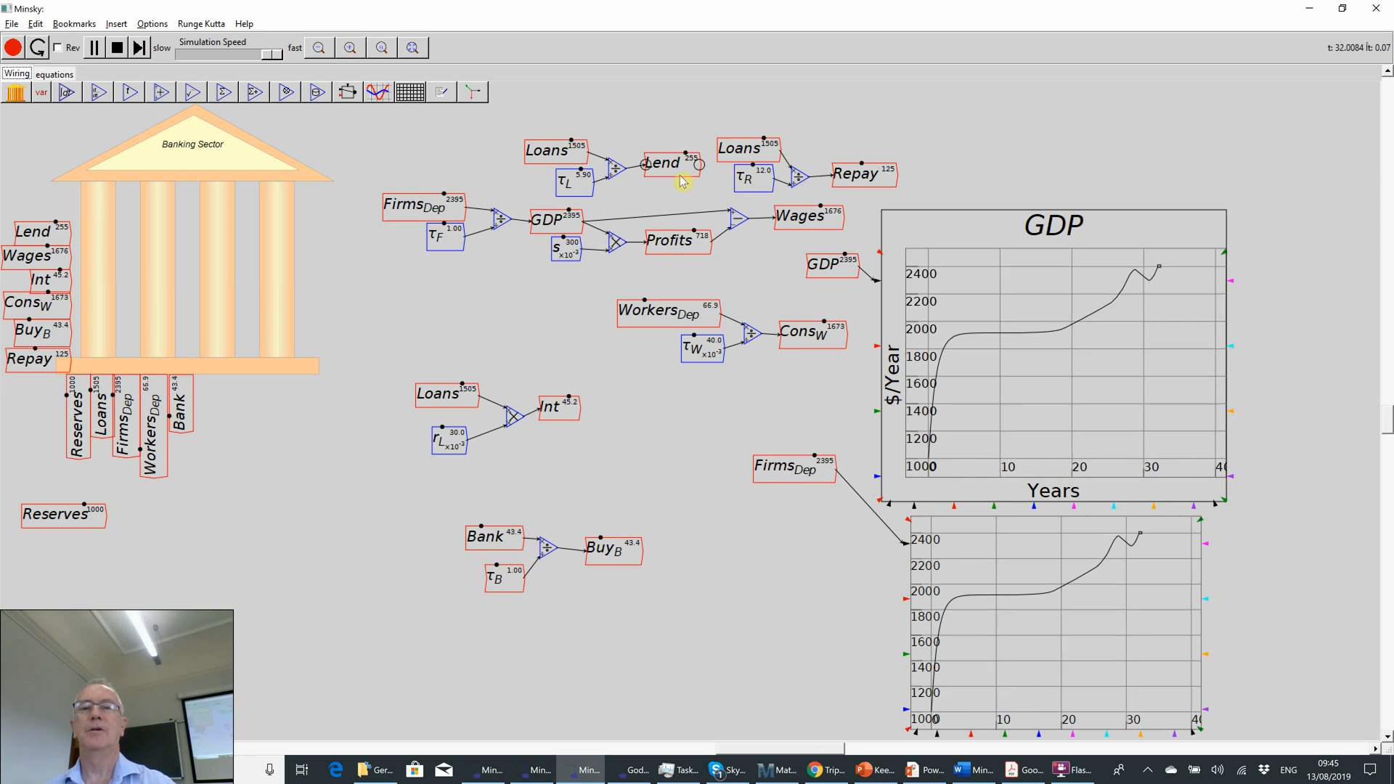
Step: Lower \tau_R to 9 in the running simulation and pause it
key("Down")
key("Down")
key("Down")
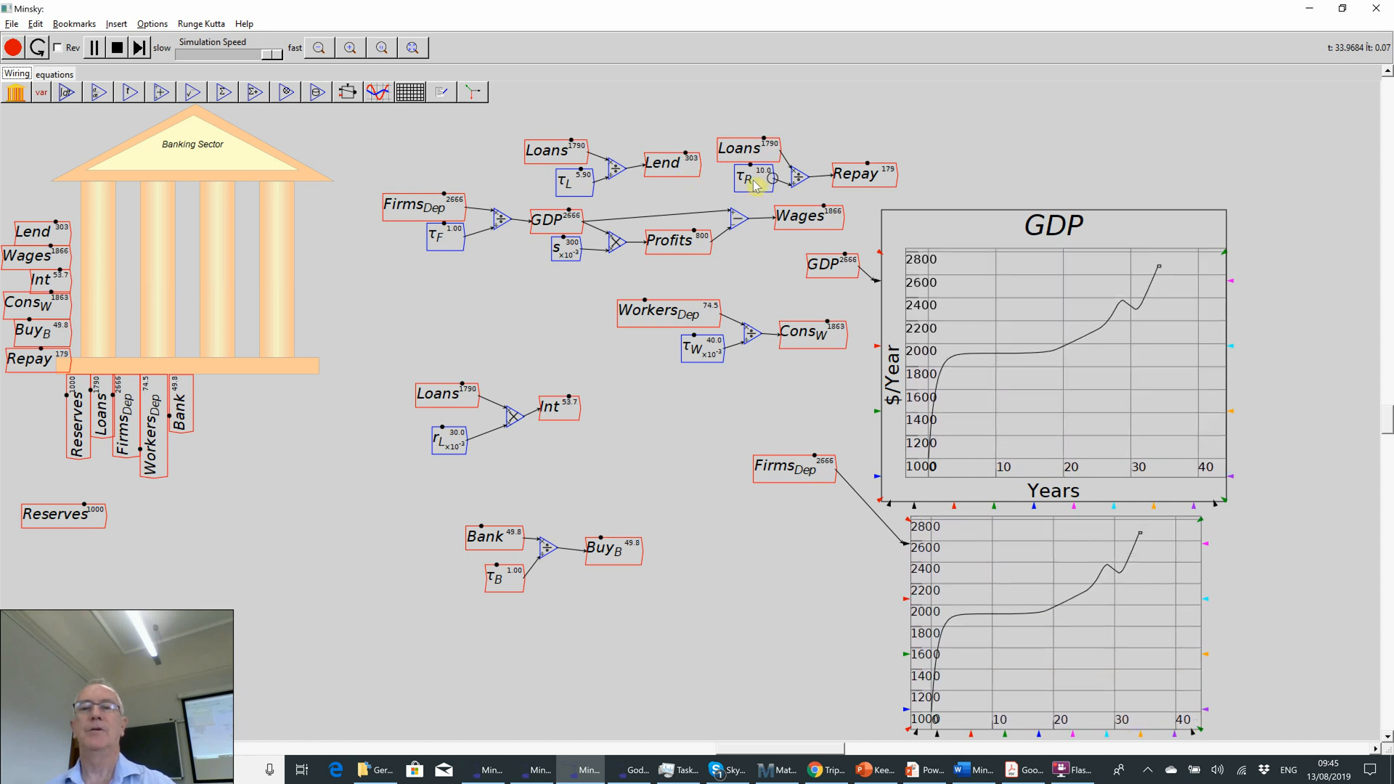
left_click(93, 48)
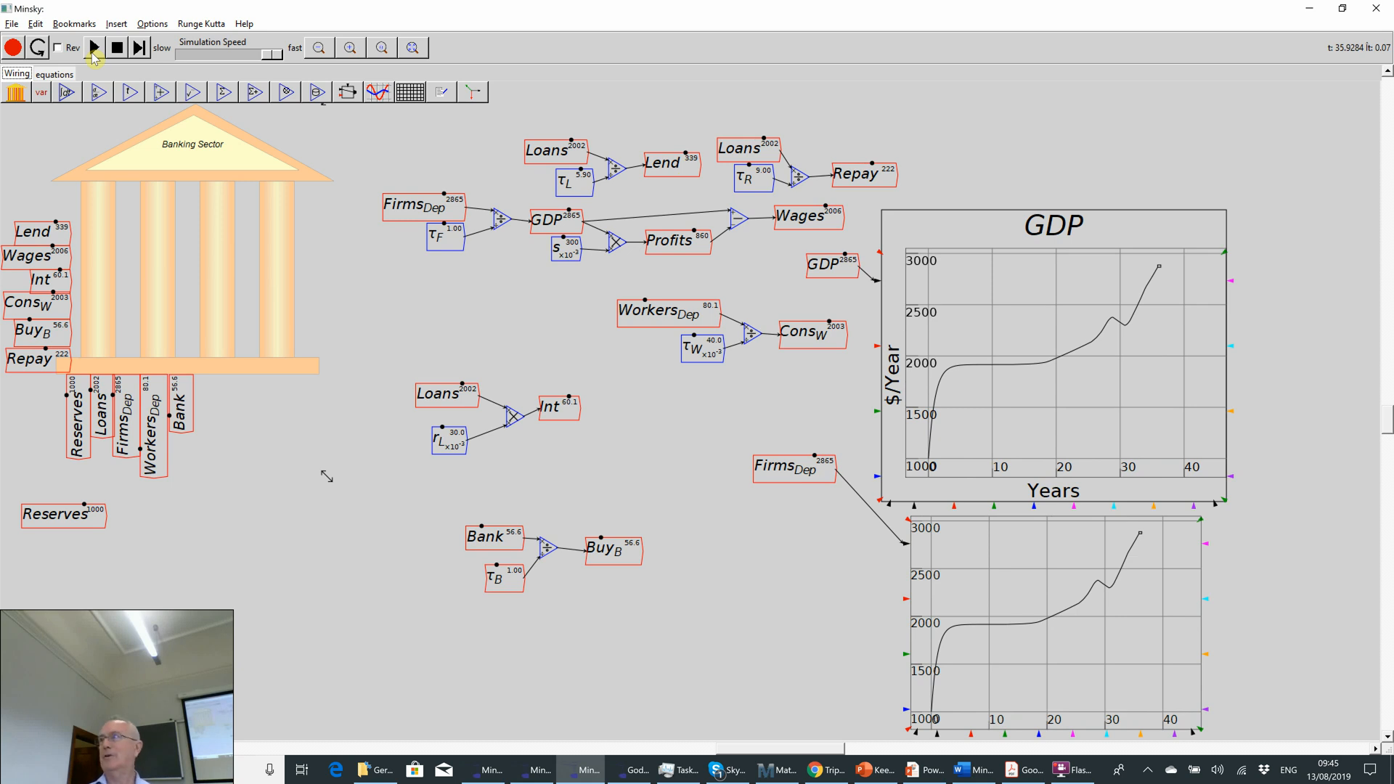
Step: Switch to the PowerPoint slide show and advance to the slide with the fully connected model based on time constants
key("alt+Tab")
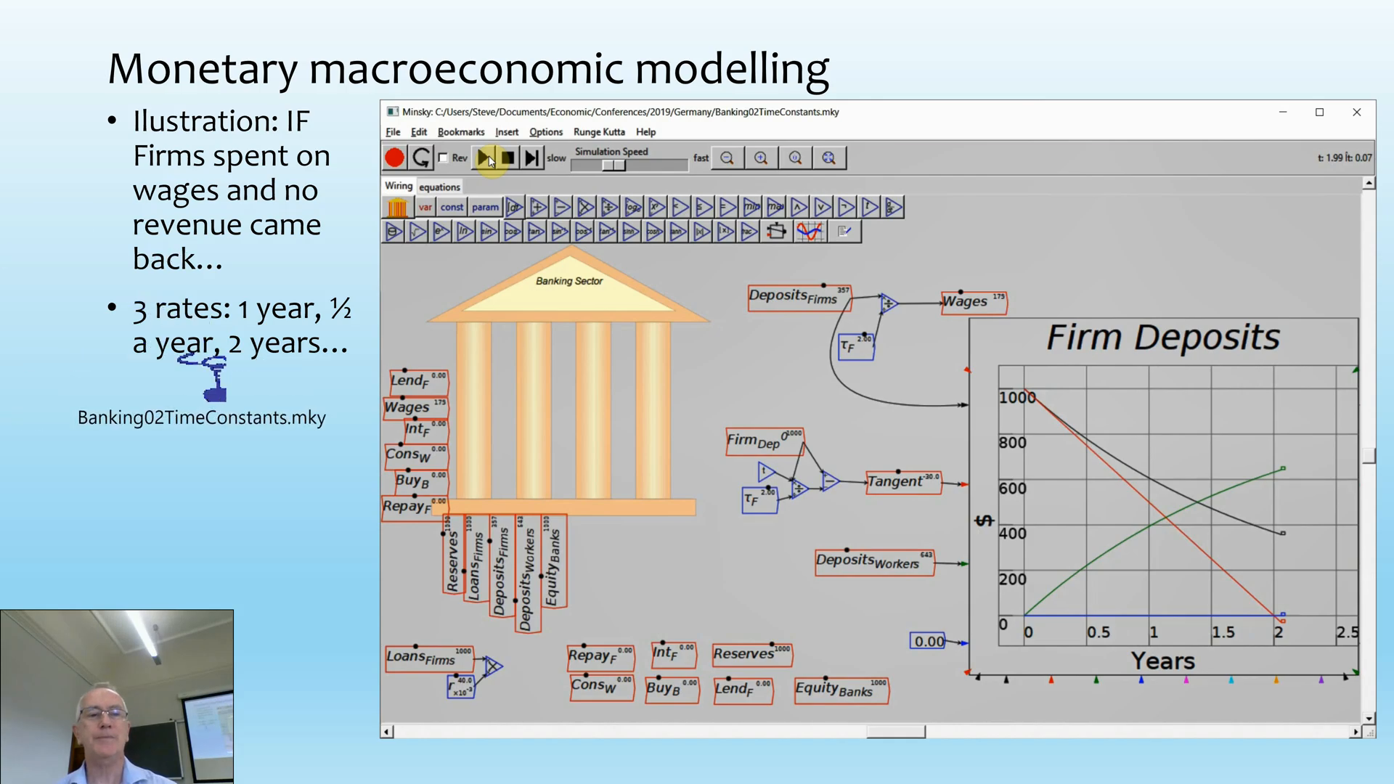
key("Right")
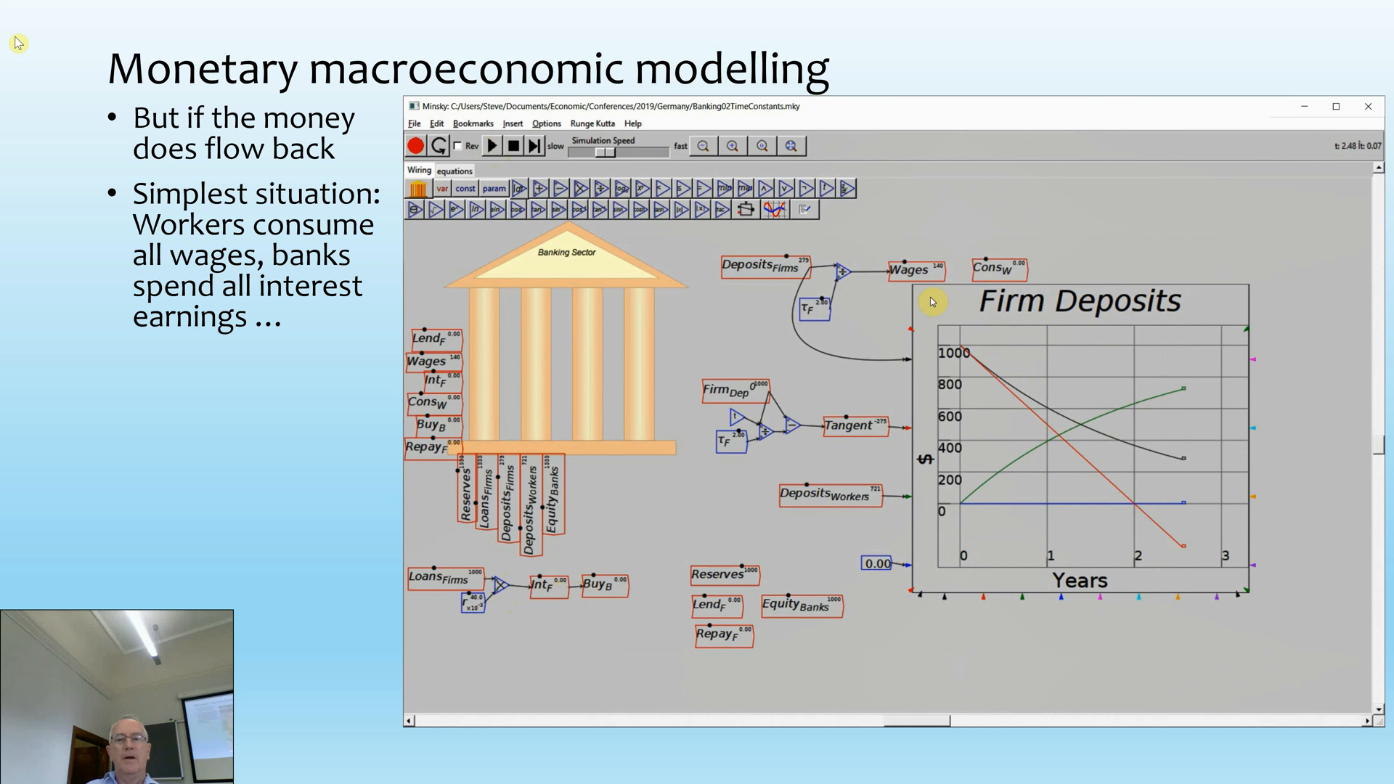
key("Right")
key("Right")
key("Right")
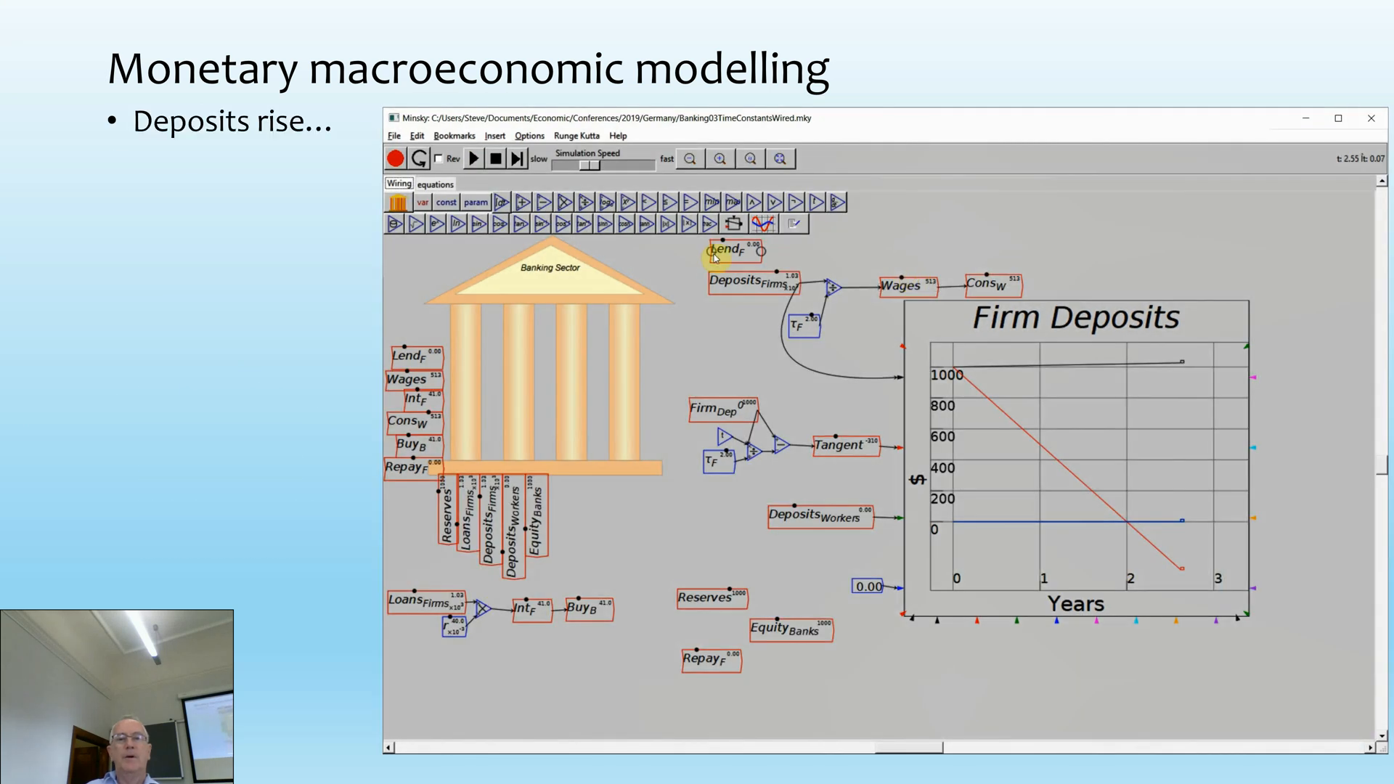
key("Right")
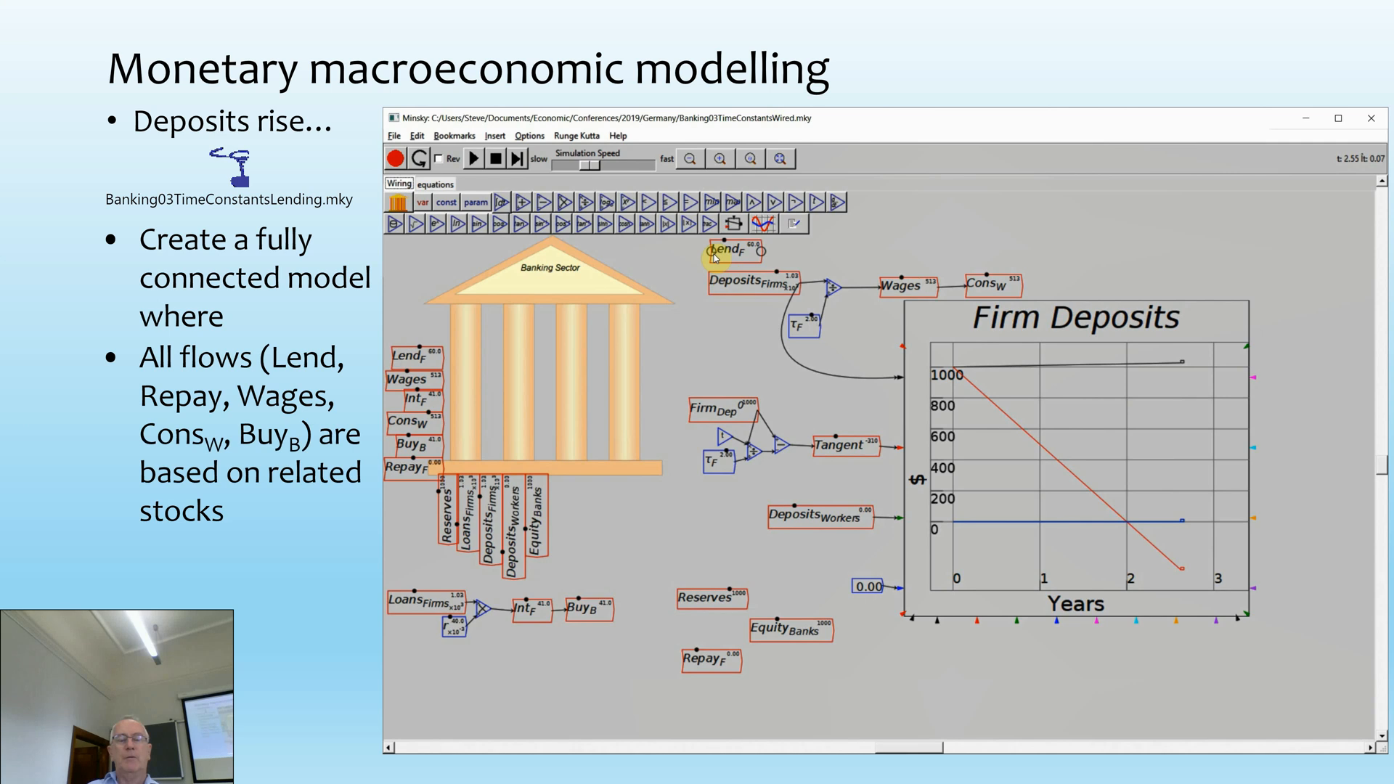
key("Right")
key("Right")
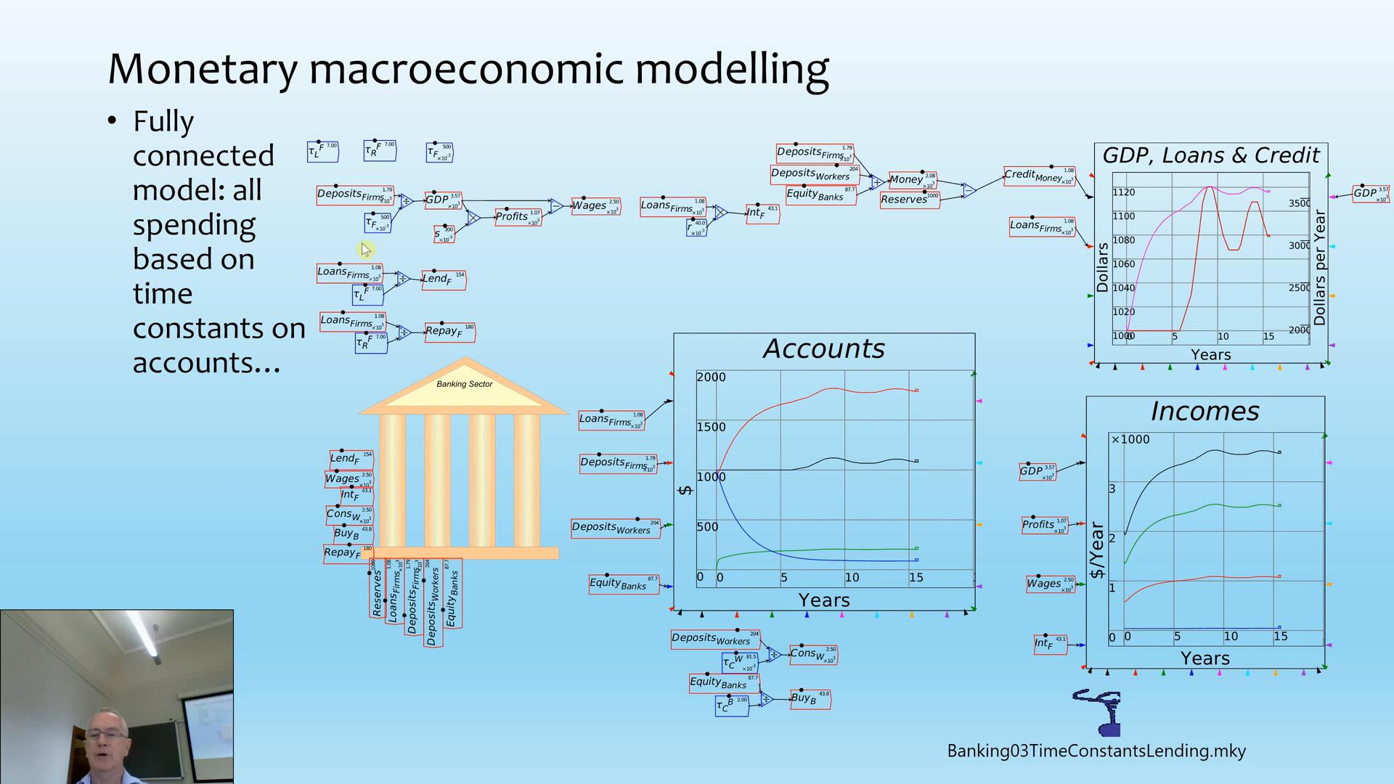
Step: Open the slide's embedded Banking03TimeConstantsLending.mky in Minsky, maximize its window and shift the uppermost \tau_R and \tau_F parameters slightly
left_click(1106, 726)
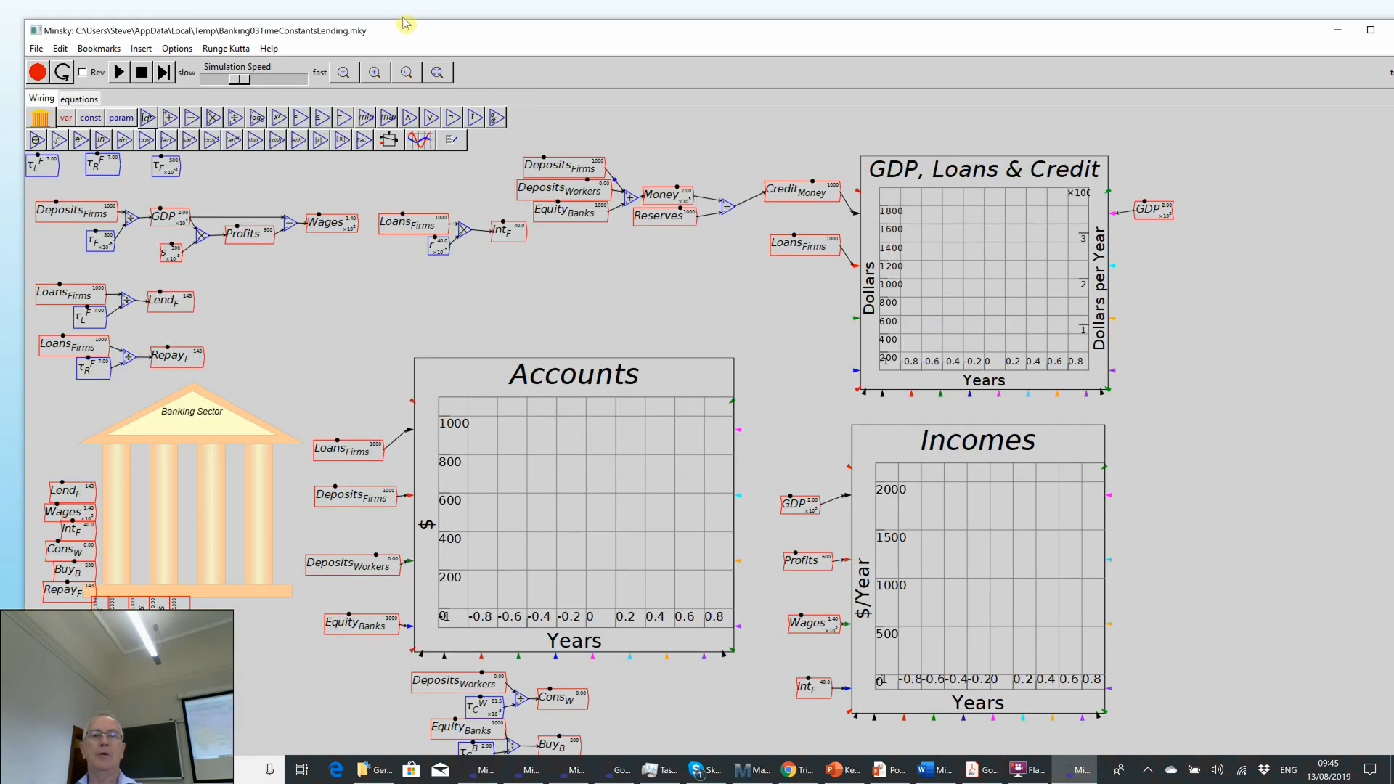
double_click(392, 34)
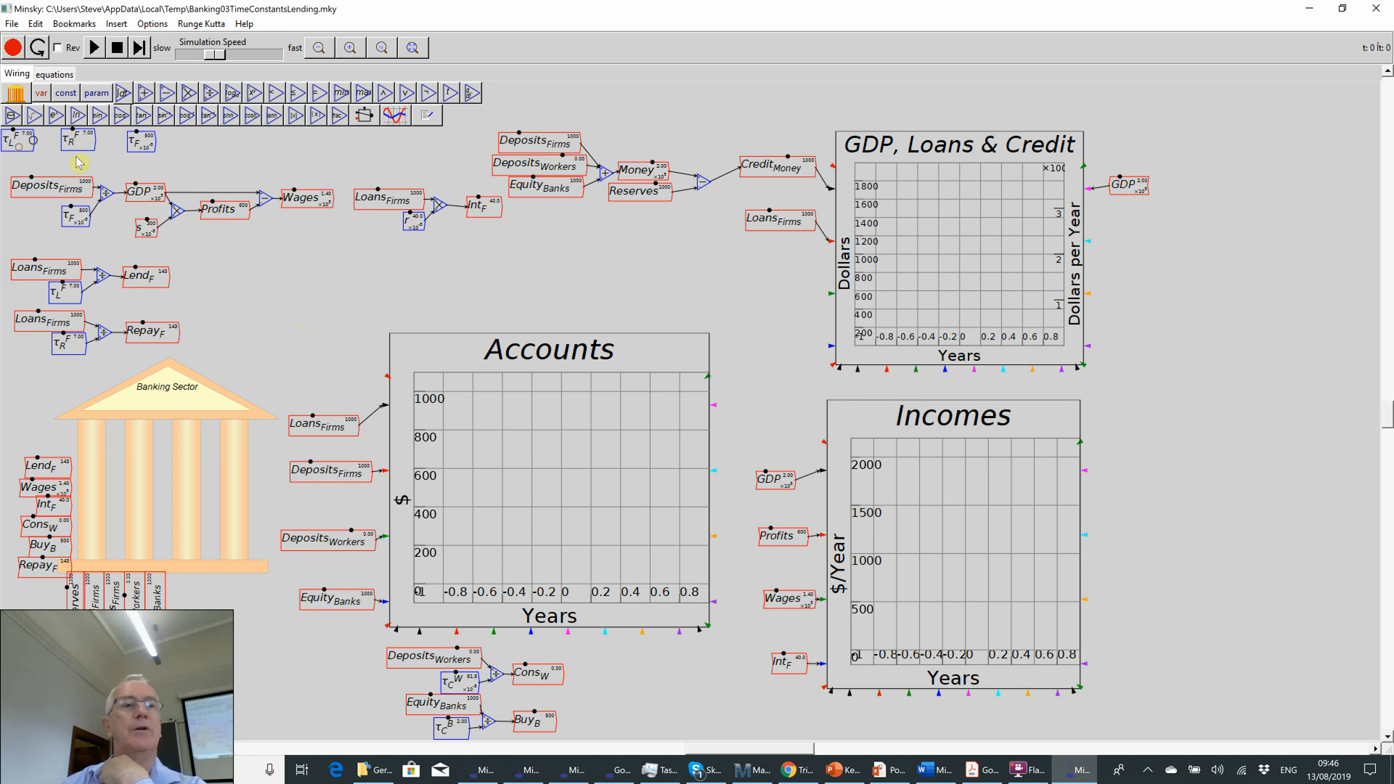
left_click_drag(74, 143, 127, 153)
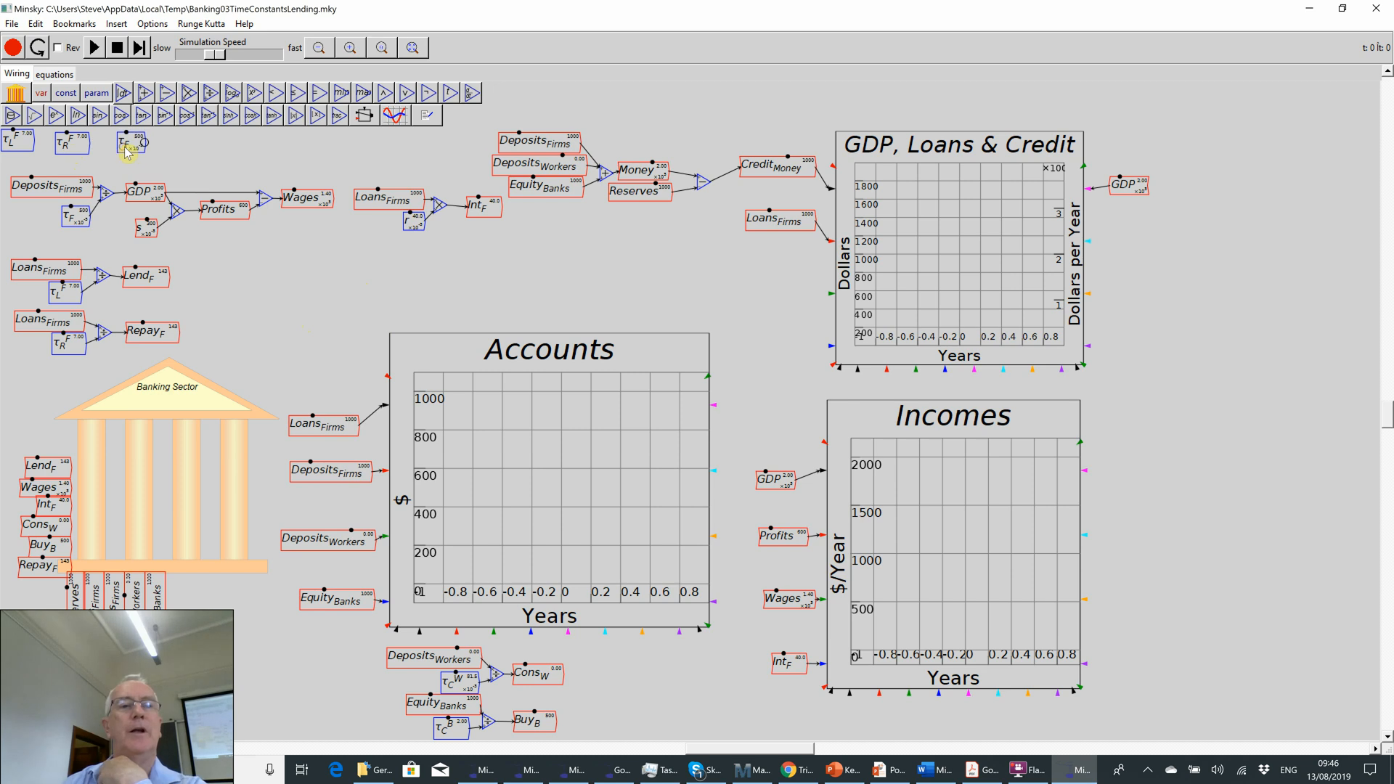
Step: Run the simulation, lowering \tau_L and then \tau_R to 6 while it runs, and pause it
left_click(95, 52)
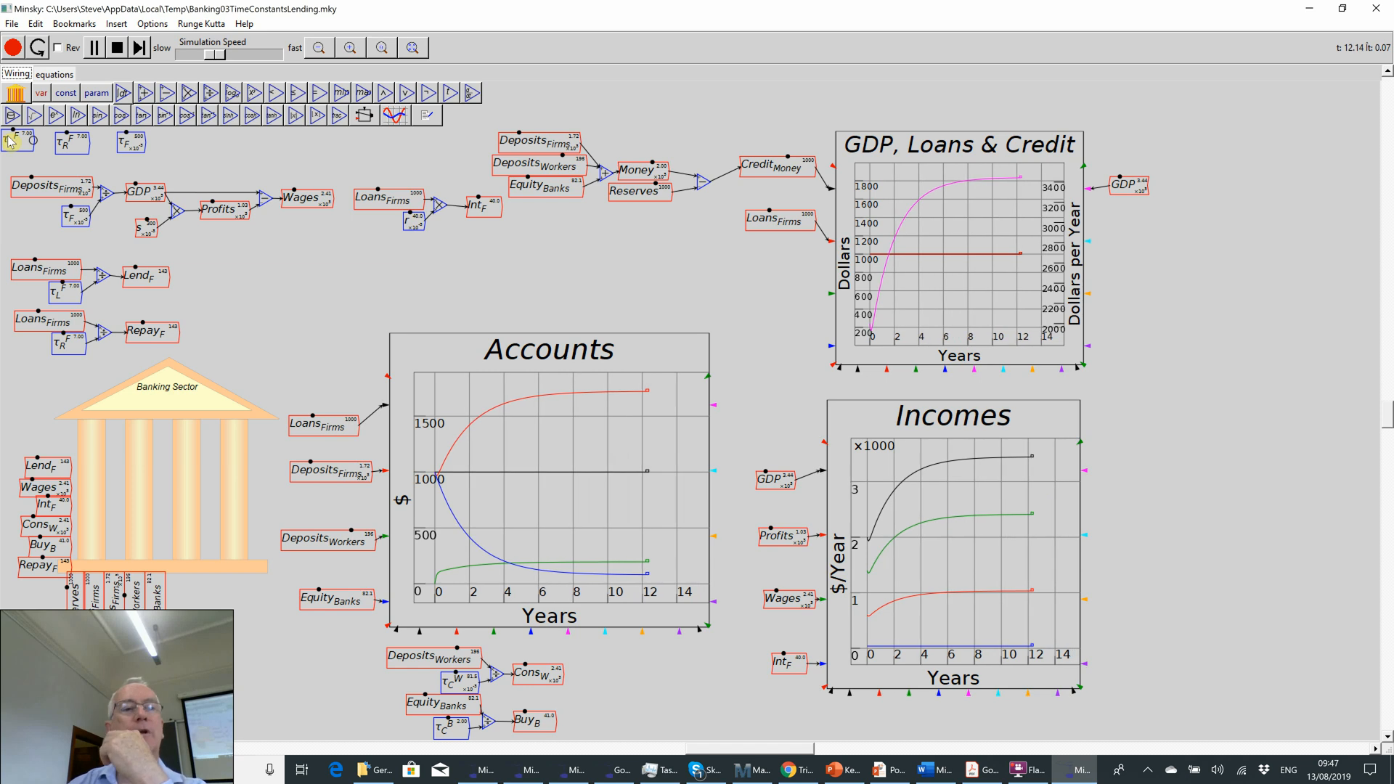
key("Down")
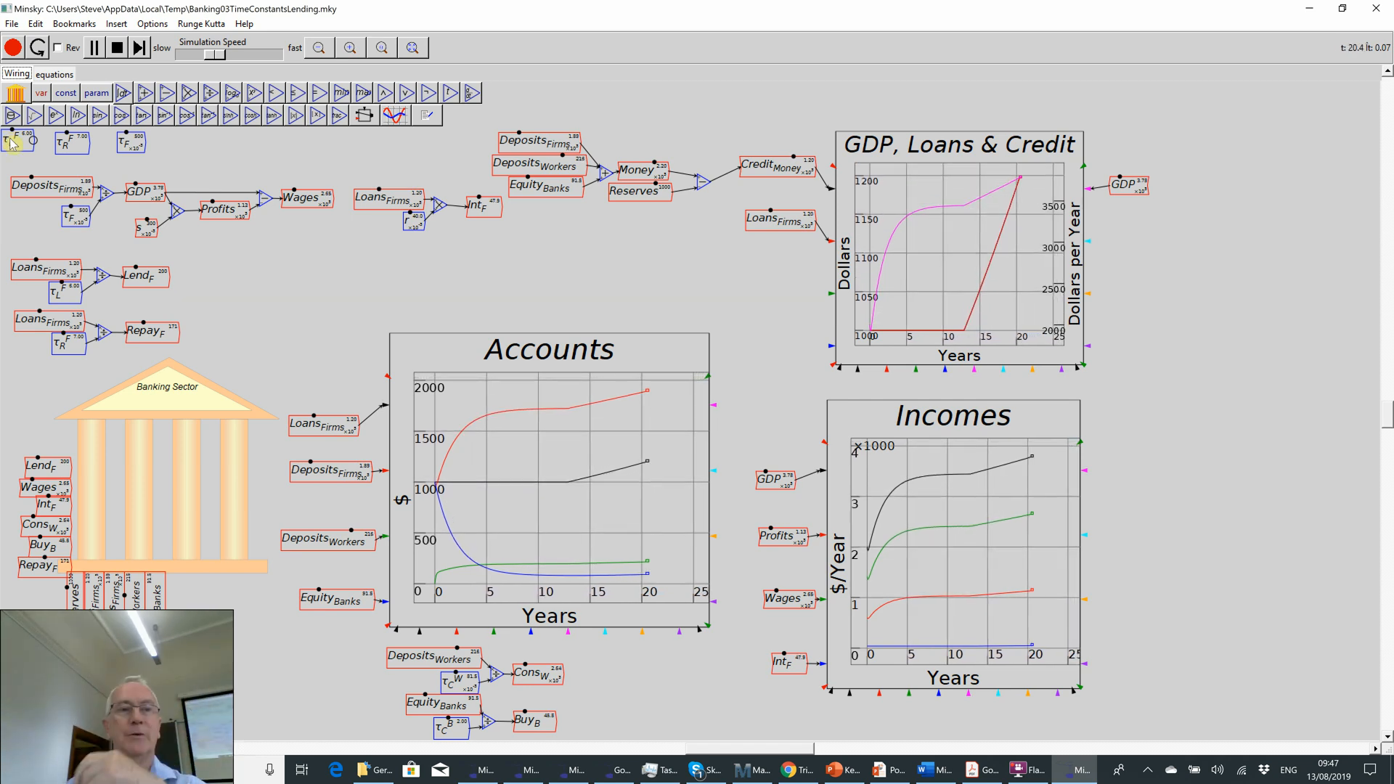
key("Down")
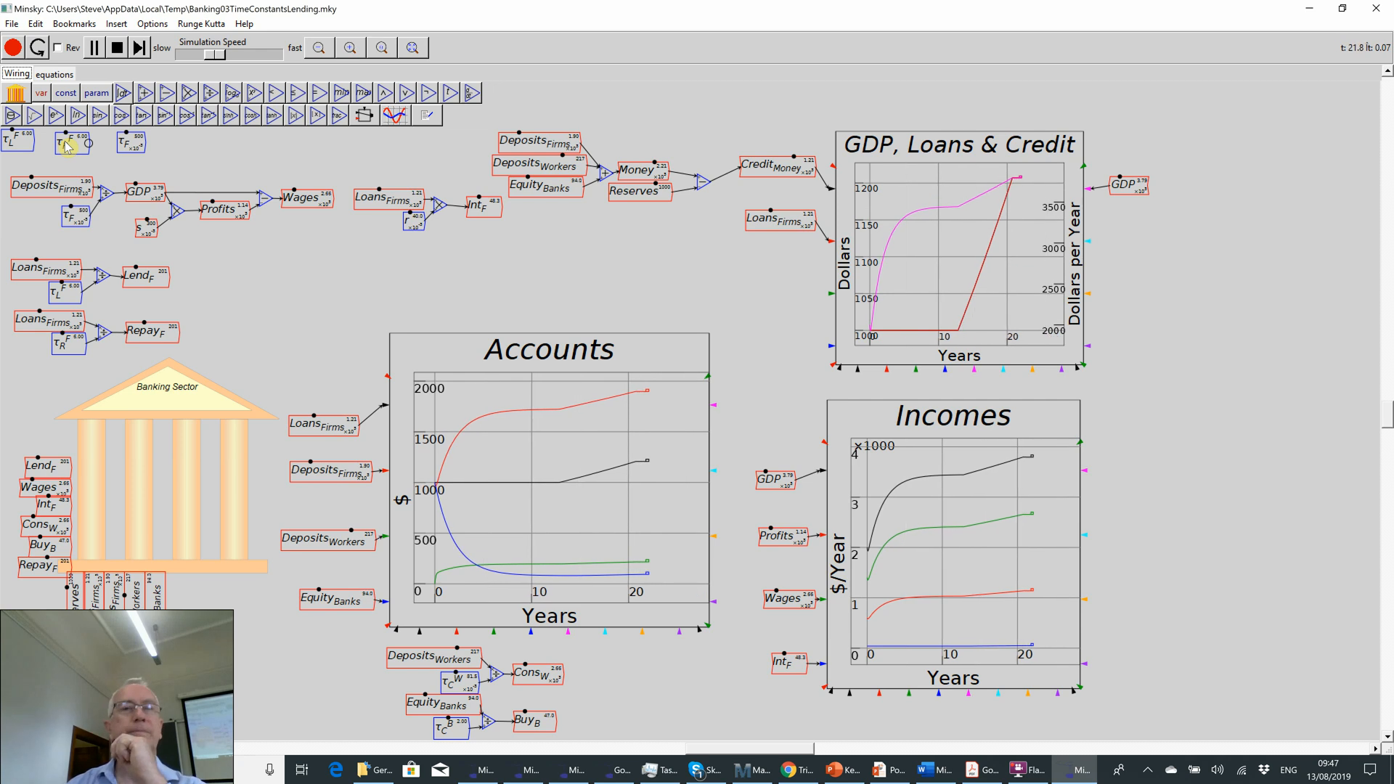
left_click(92, 55)
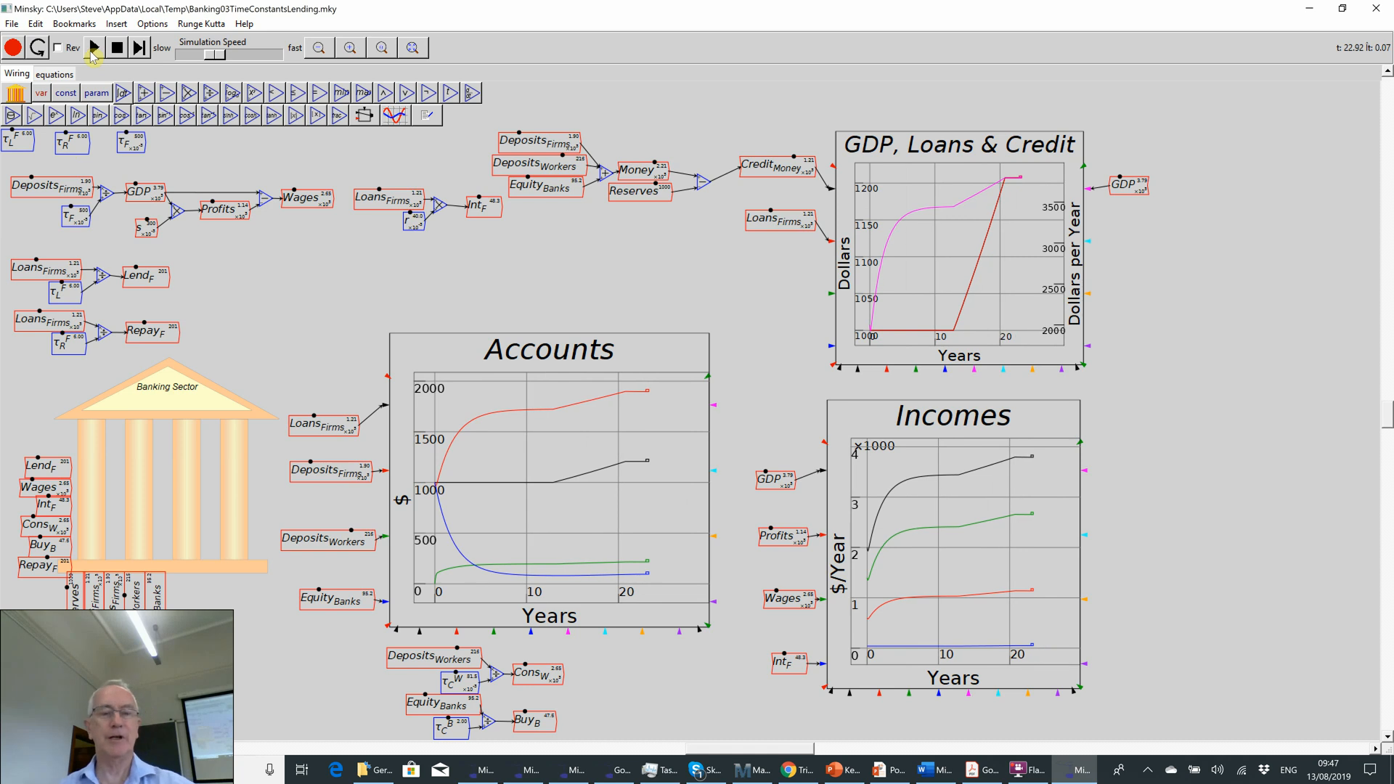
Step: Switch to the PowerPoint slide show and reveal the callouts about lending and repayment and "What happens to money and incomes?"
key("alt+Tab")
key("Right")
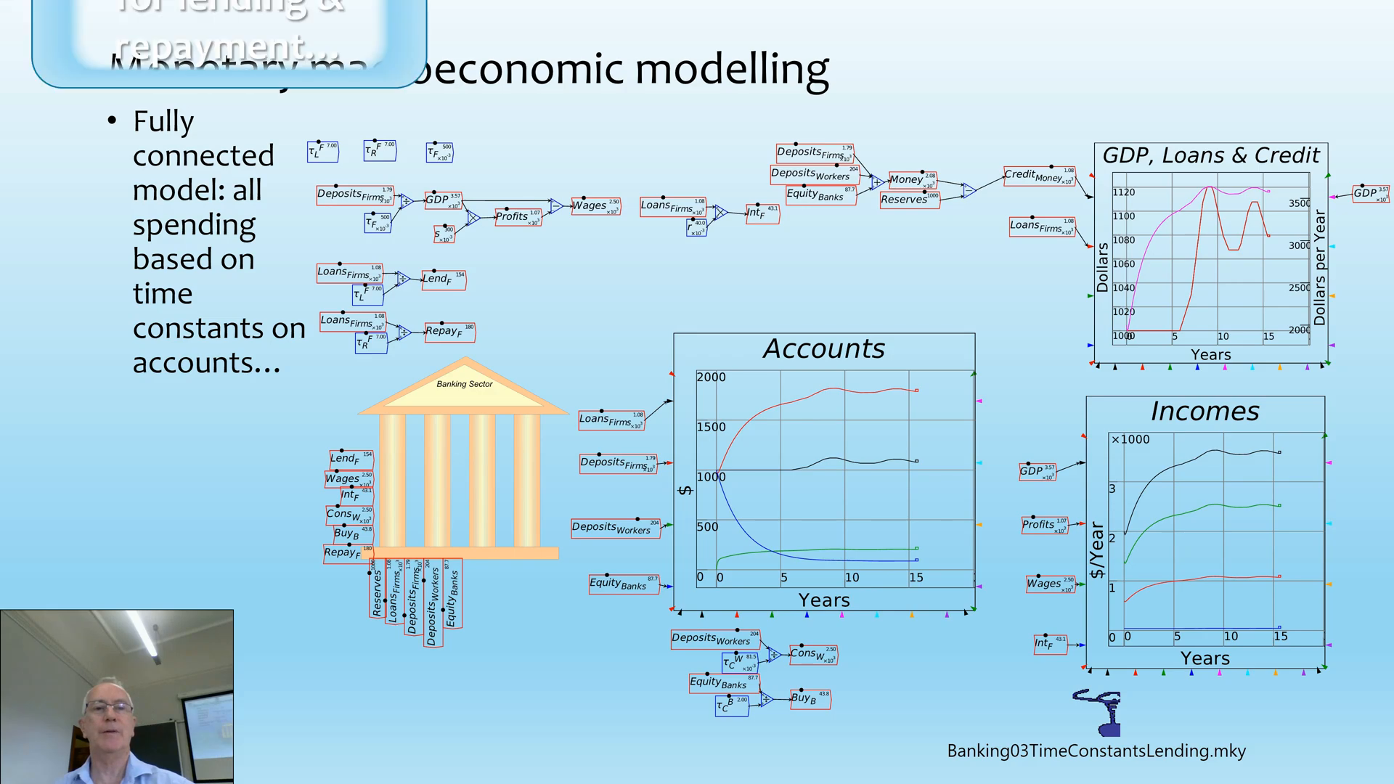
key("Right")
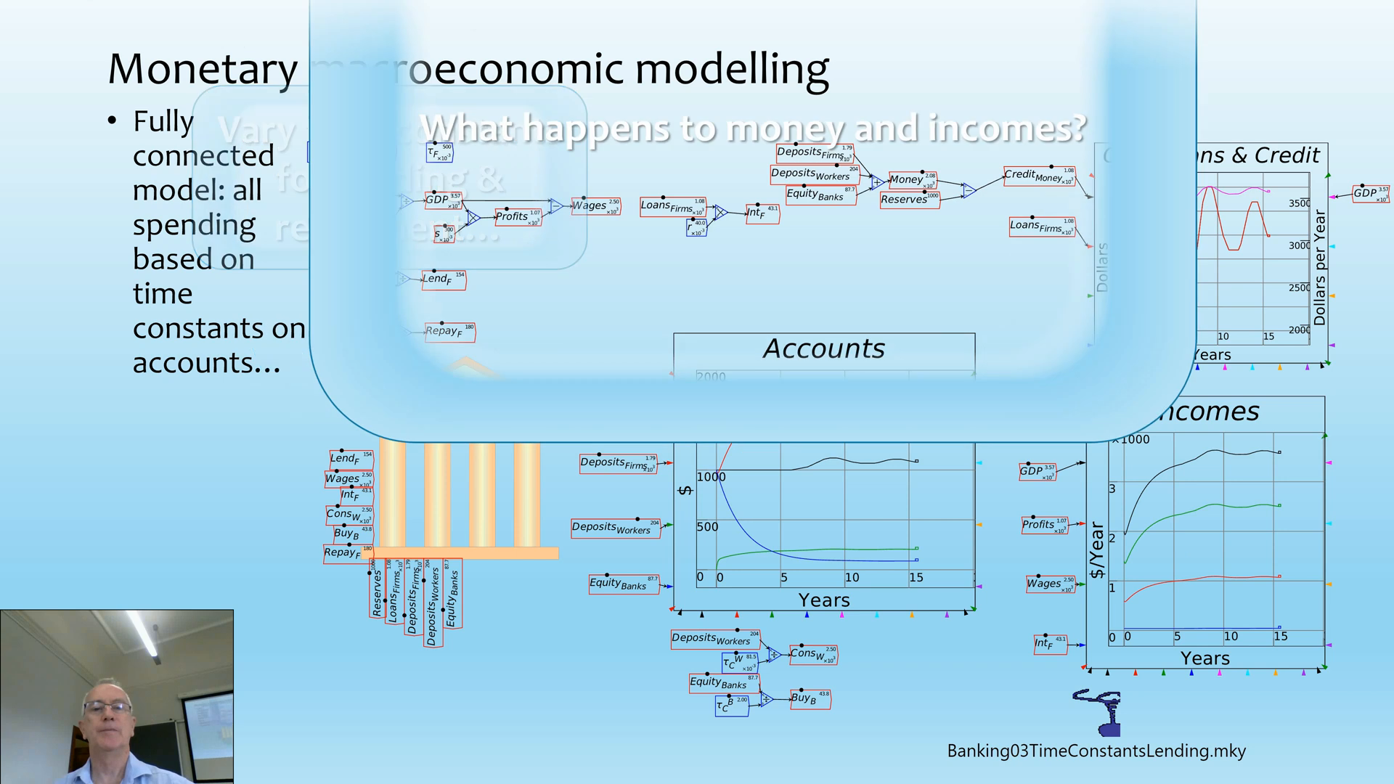